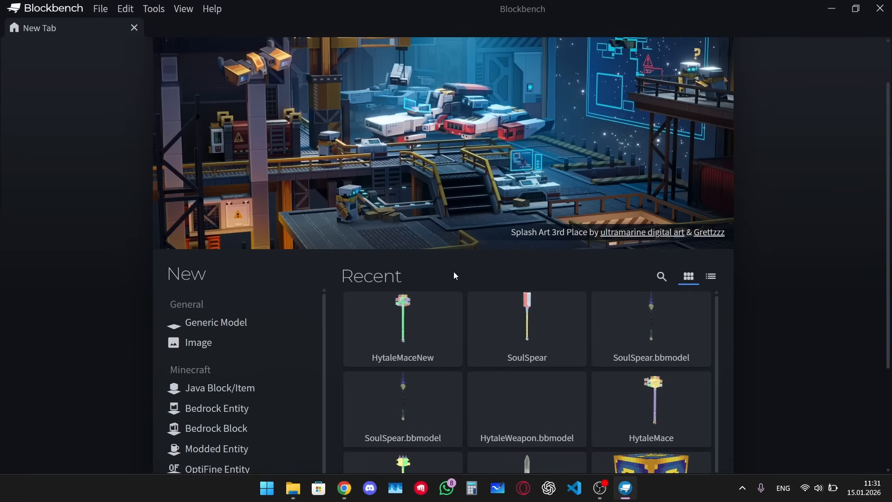
# Open the plugin manager to check the available plugins.
pyautogui.click(101, 10)
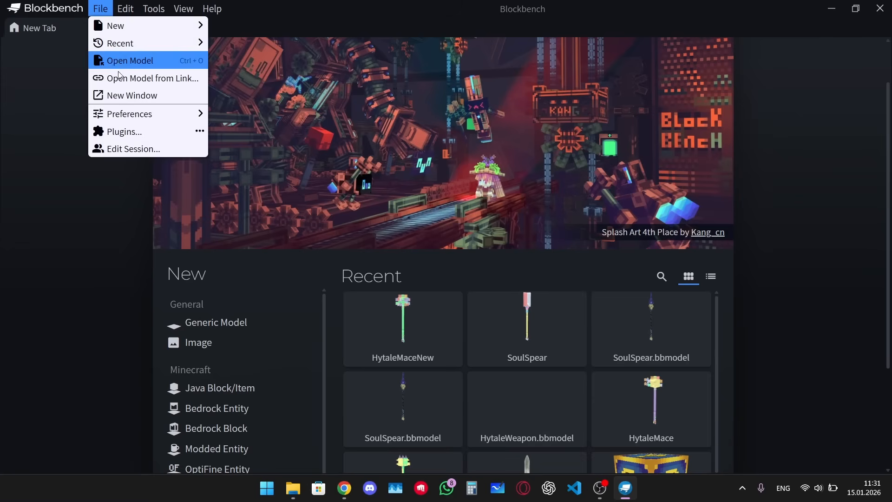
pyautogui.click(128, 133)
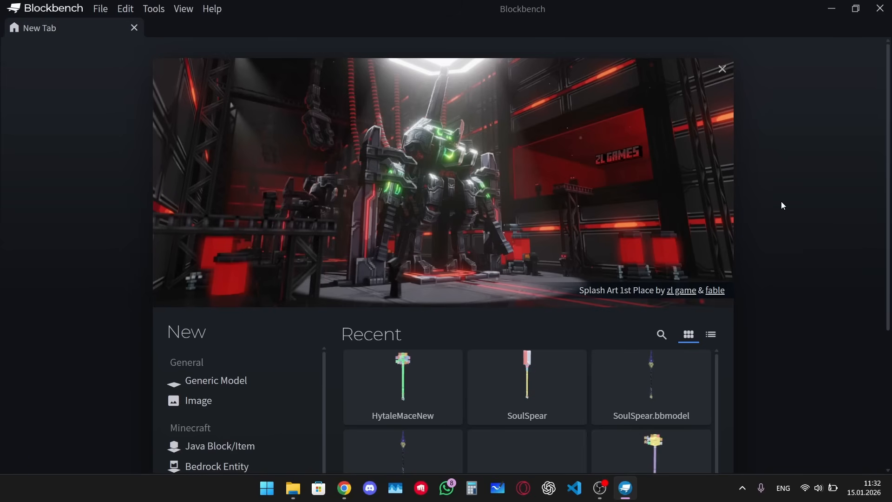
# Create a new Hytale Character model with the file name Souls_Scythe.
pyautogui.scroll(-4, 781, 205)
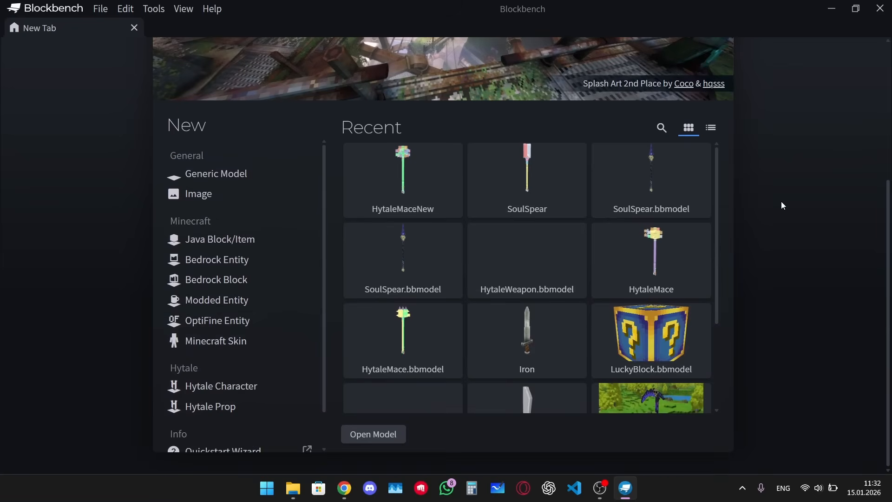
pyautogui.click(251, 393)
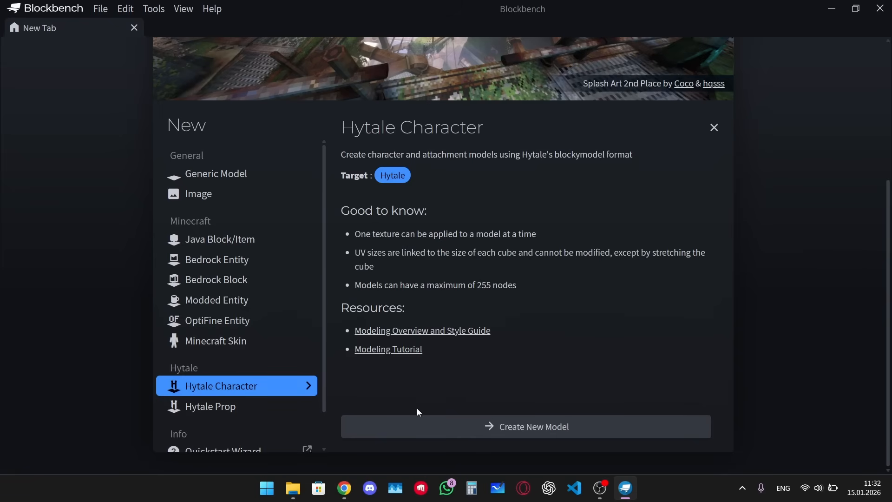
pyautogui.click(430, 424)
pyautogui.click(428, 117)
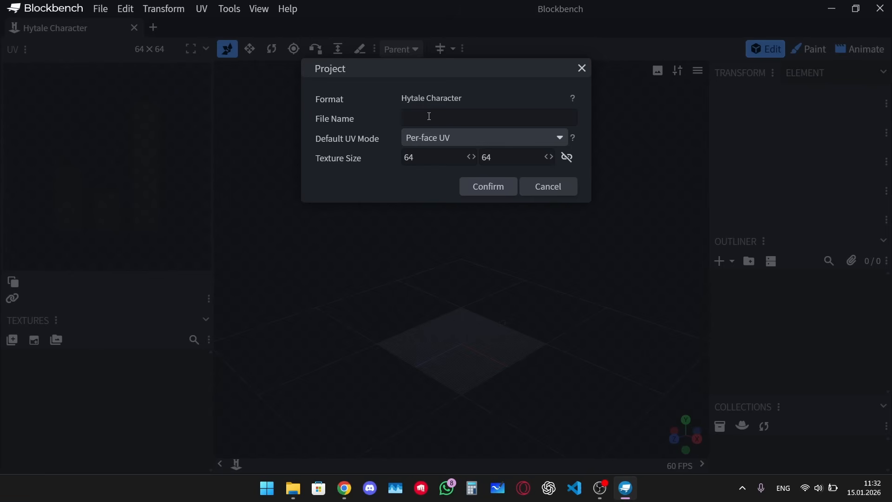
pyautogui.write('Souls_Scythe')
pyautogui.click(481, 188)
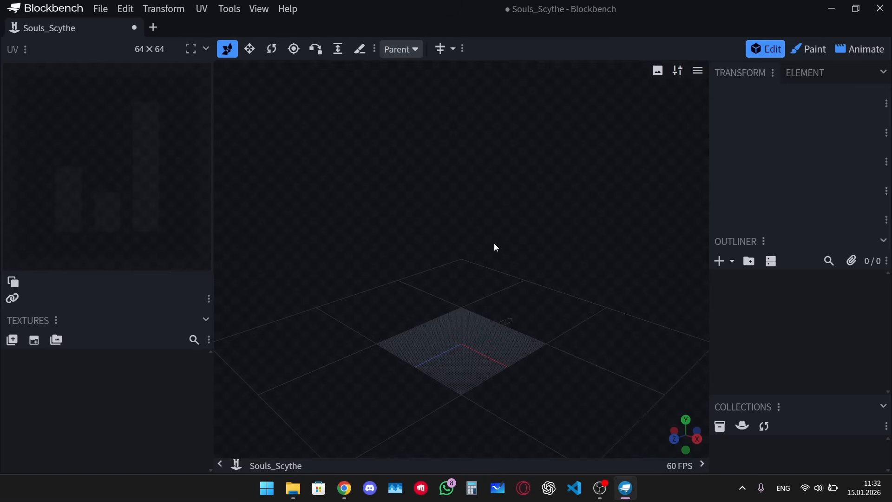
# Load Gemini_Generated_Image_875oy3875oy3875o.png into the project as a reference image.
pyautogui.moveTo(494, 275); pyautogui.dragTo(436, 211)
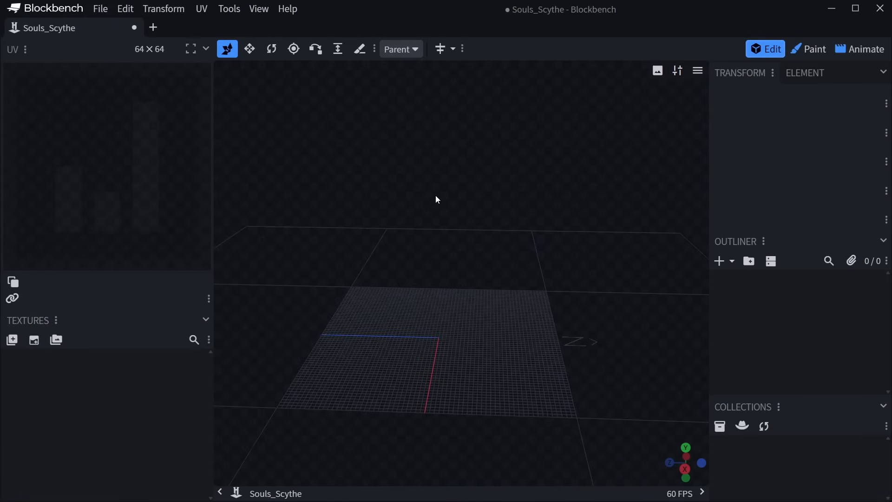
pyautogui.moveTo(436, 196); pyautogui.dragTo(442, 199)
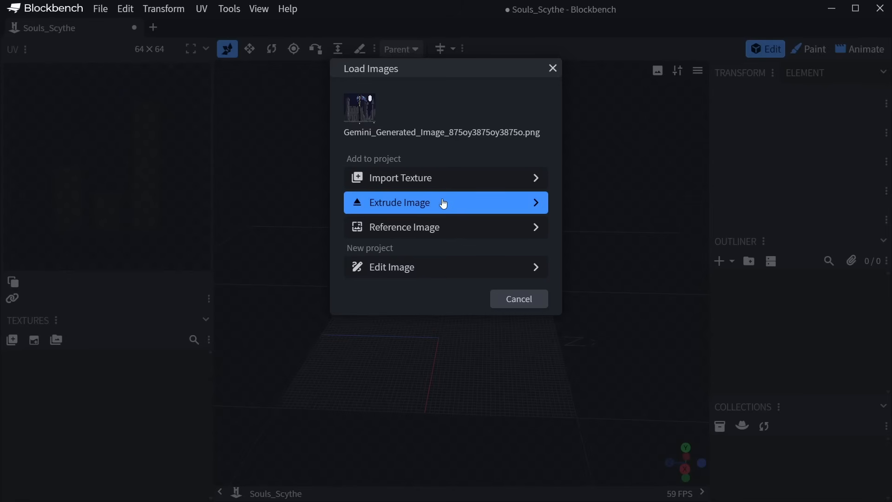
pyautogui.click(428, 228)
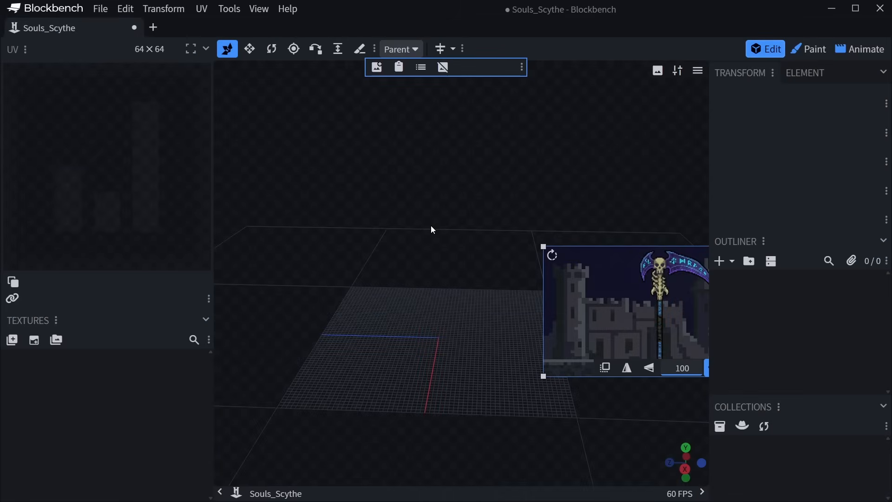
# Set the reference image's layer to Above Interface and move the image over the empty texture list.
pyautogui.click(419, 70)
pyautogui.moveTo(425, 84)
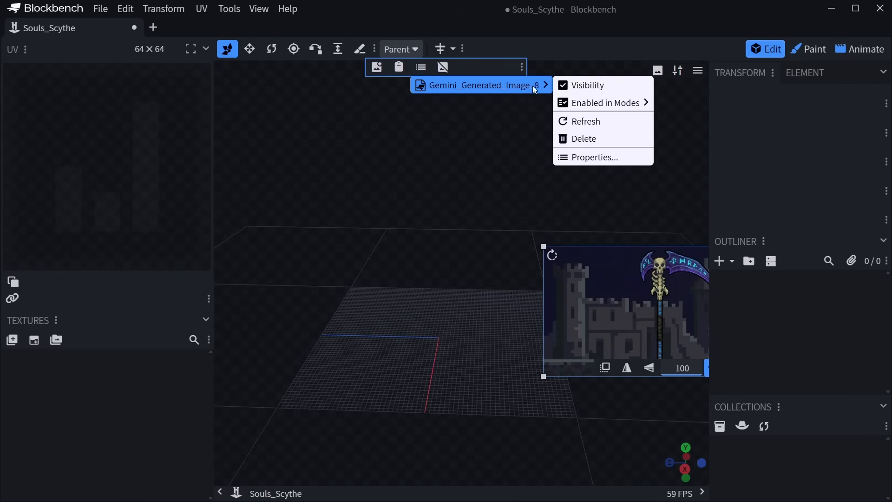
pyautogui.click(586, 159)
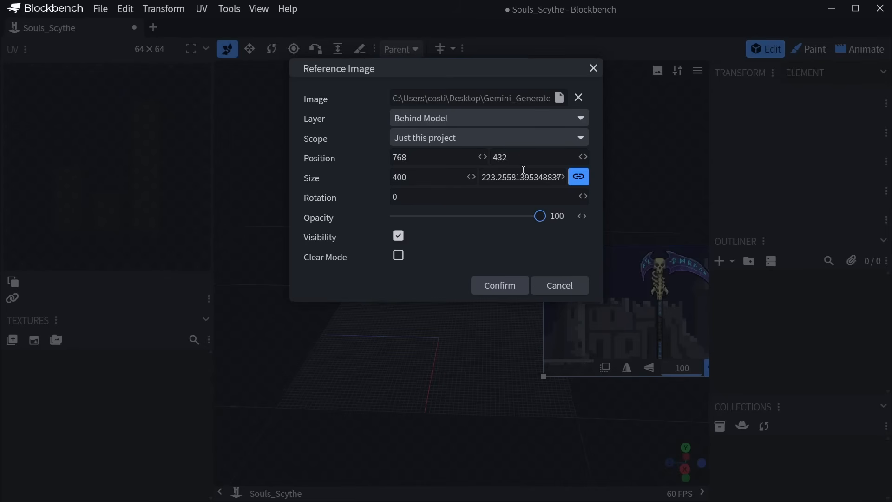
pyautogui.click(431, 122)
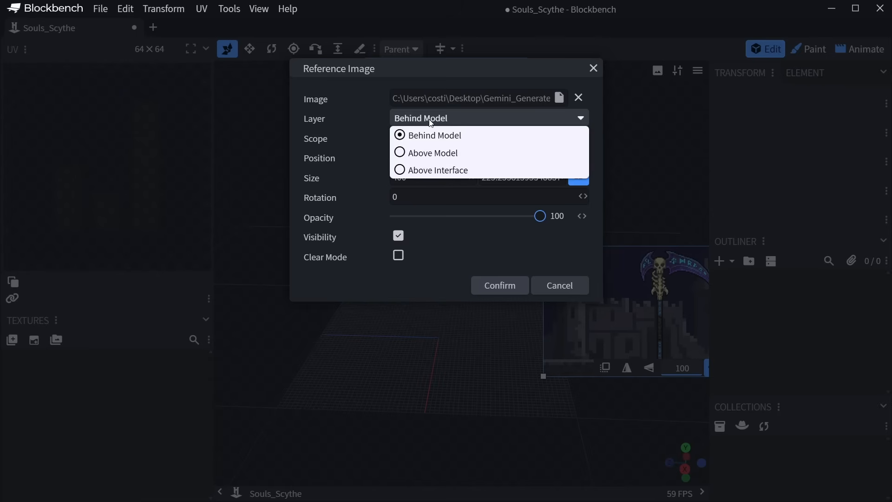
pyautogui.click(424, 170)
pyautogui.click(493, 285)
pyautogui.moveTo(628, 310); pyautogui.dragTo(77, 438)
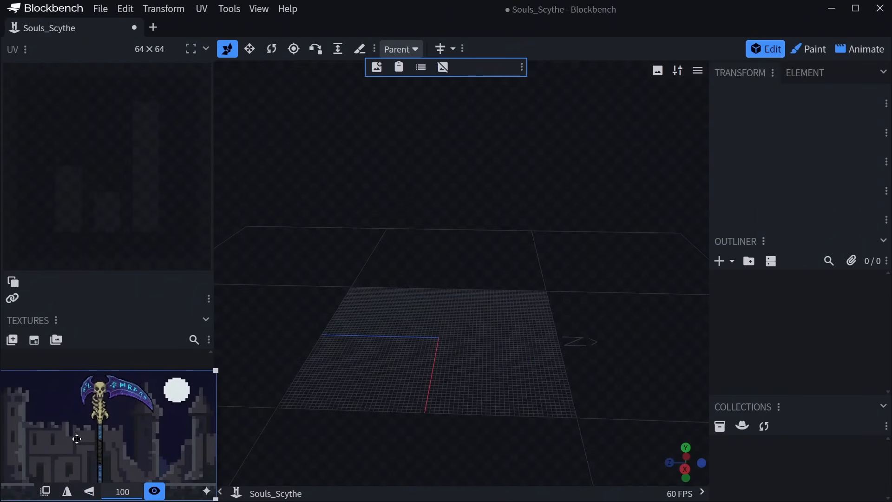
pyautogui.click(411, 300)
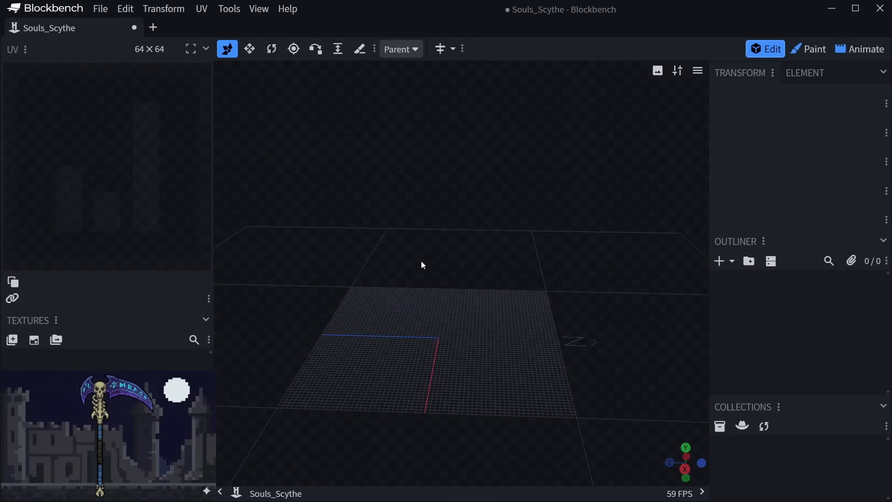
# Set the preview scene to Hytale and show the Hytale player model for scale.
pyautogui.moveTo(400, 249); pyautogui.dragTo(512, 280)
pyautogui.moveTo(530, 267); pyautogui.dragTo(551, 246, button='right')
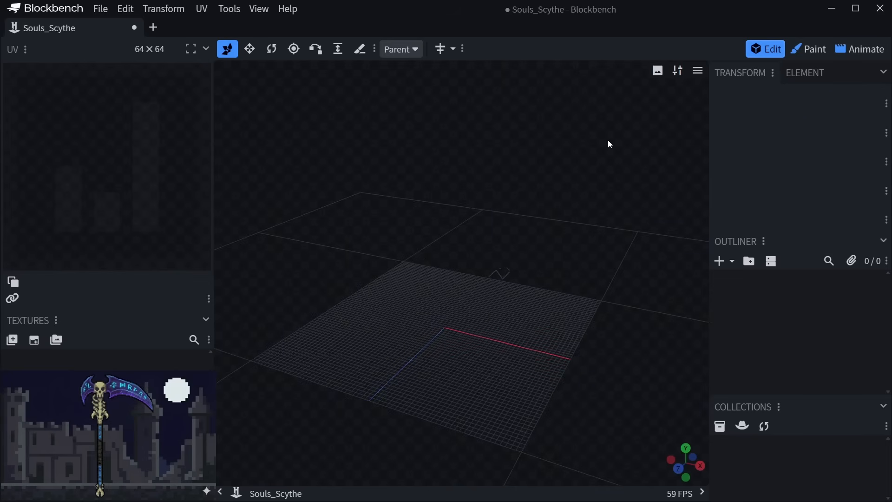
pyautogui.click(679, 72)
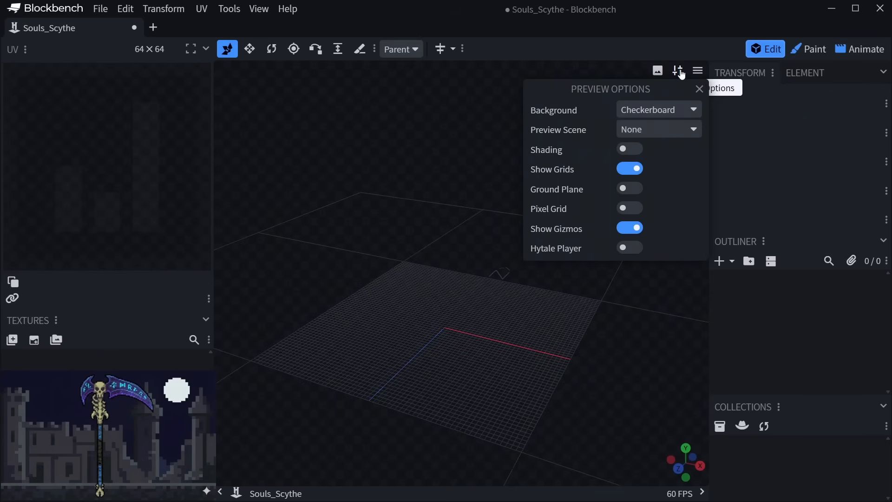
pyautogui.click(651, 132)
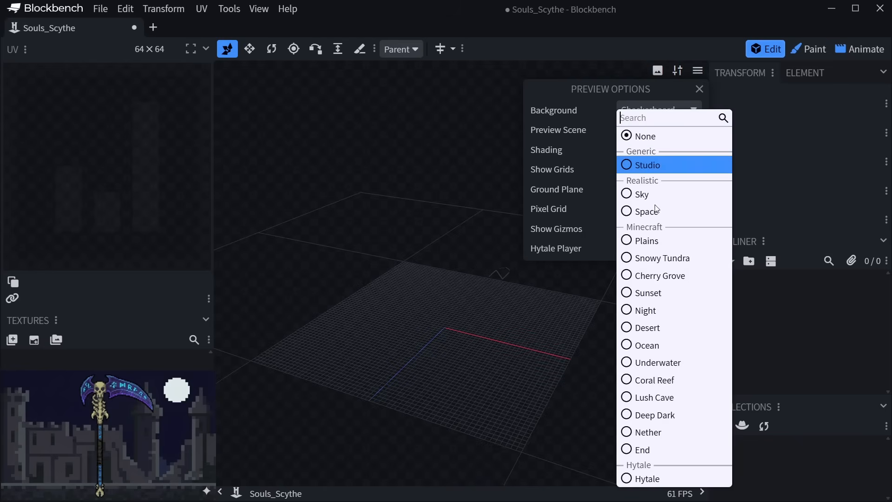
pyautogui.click(652, 479)
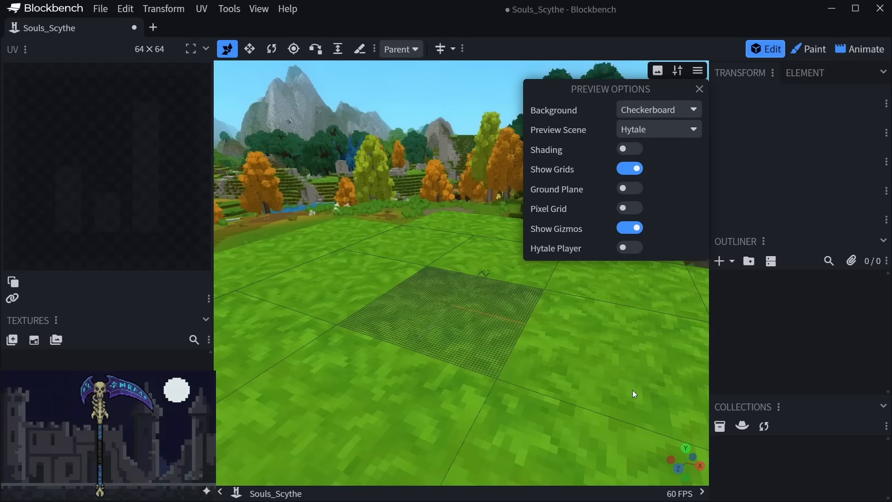
pyautogui.click(631, 250)
# Add a cube to the model at the centre of the grid.
pyautogui.moveTo(408, 200); pyautogui.dragTo(438, 257)
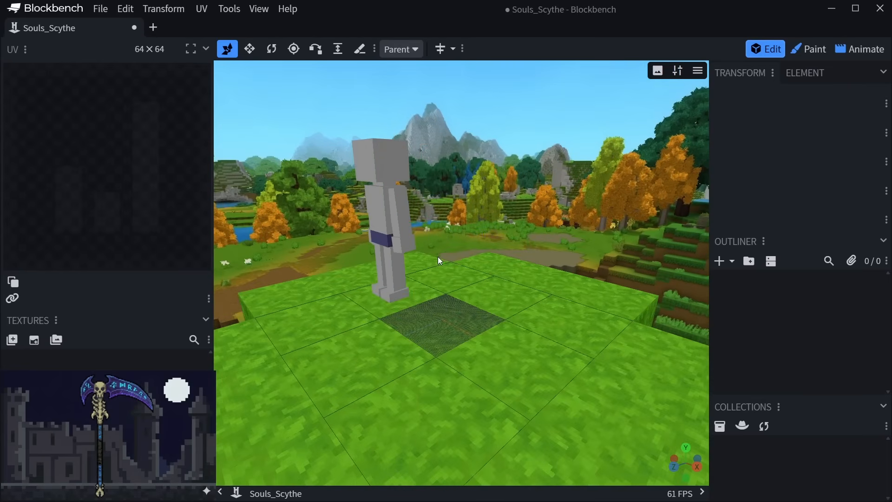
pyautogui.moveTo(437, 257); pyautogui.dragTo(479, 261)
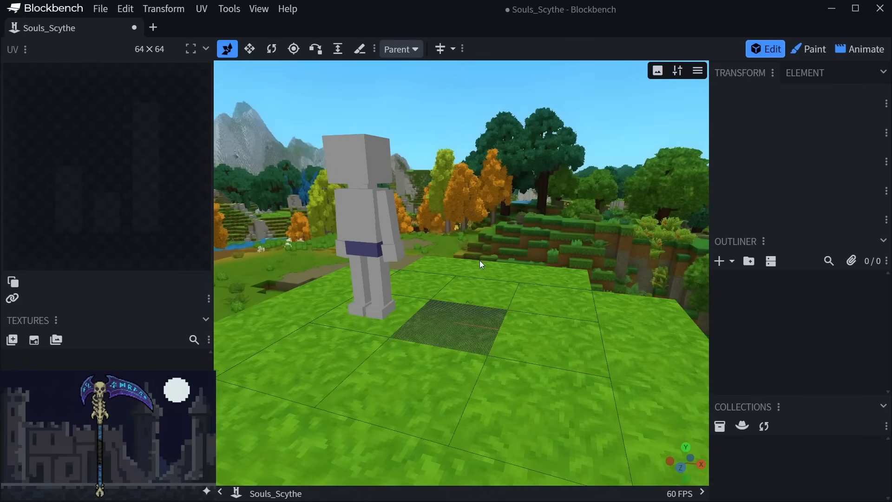
pyautogui.scroll(4, 479, 260)
pyautogui.click(732, 262)
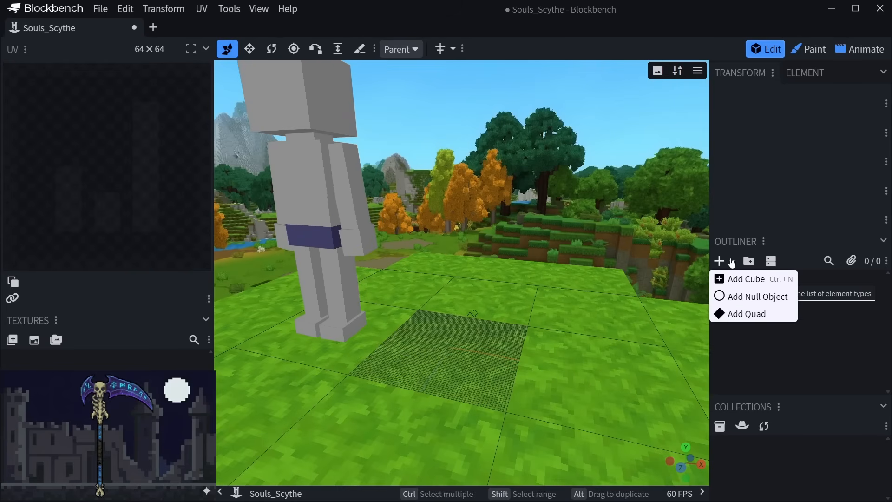
pyautogui.click(734, 279)
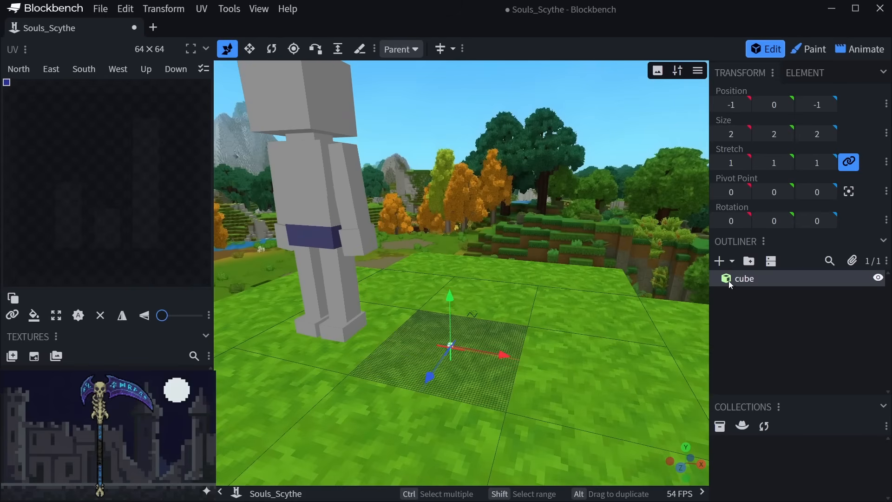
# Resize the cube to 8 units along X and 8 units along Z.
pyautogui.scroll(4, 522, 320)
pyautogui.moveTo(511, 328); pyautogui.dragTo(512, 267, button='right')
pyautogui.moveTo(513, 268); pyautogui.dragTo(524, 330)
pyautogui.press('s')
pyautogui.moveTo(531, 280); pyautogui.dragTo(493, 289)
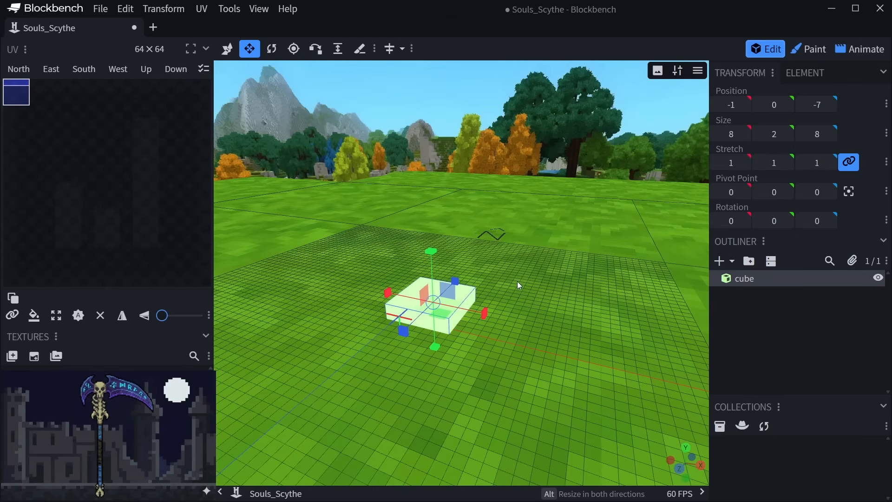
# Try widening the cube to 9 units along X and undo the change.
pyautogui.moveTo(490, 314); pyautogui.dragTo(501, 318)
pyautogui.hotkey('ctrl', 'z')
pyautogui.hotkey('ctrl', 'z')
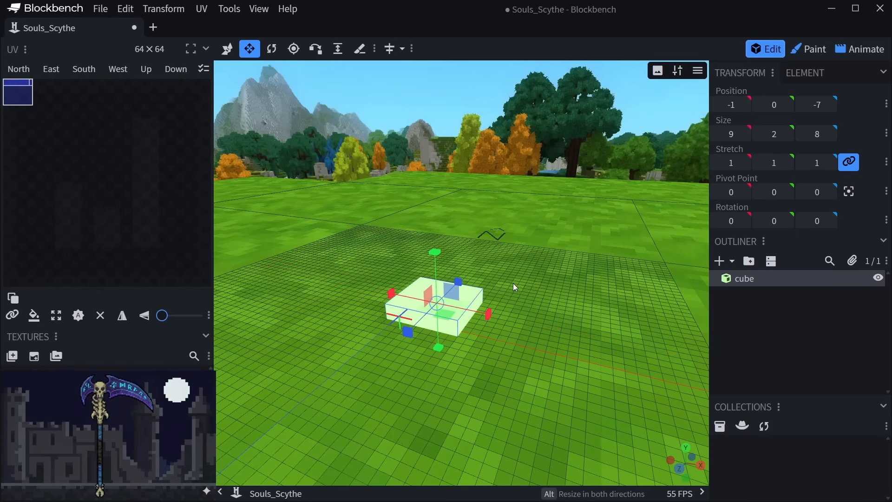
pyautogui.hotkey('ctrl', 'z')
# Try a uniform stretch of 1.25 on the cube, restore it to 1, and undo a trial widening along X.
pyautogui.moveTo(526, 268)
pyautogui.mouseDown()
pyautogui.moveTo(523, 277)
pyautogui.moveTo(539, 282)
pyautogui.moveTo(529, 284)
pyautogui.mouseUp()
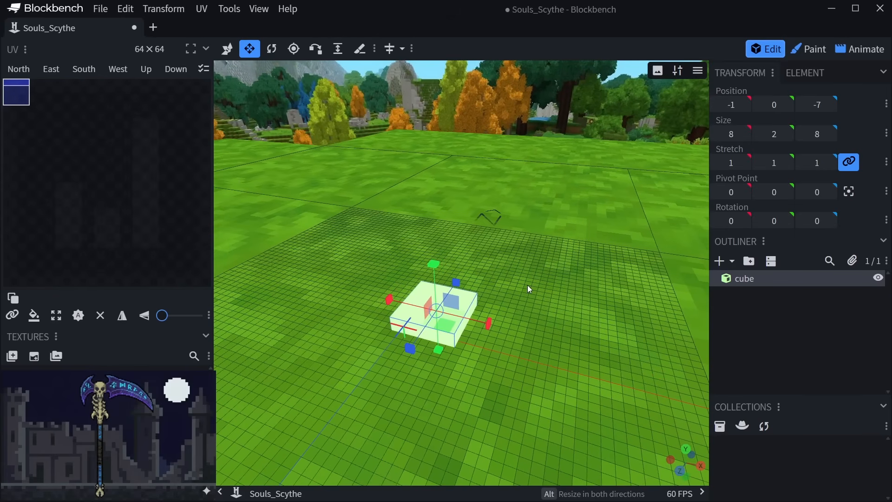
pyautogui.moveTo(519, 289); pyautogui.dragTo(518, 301)
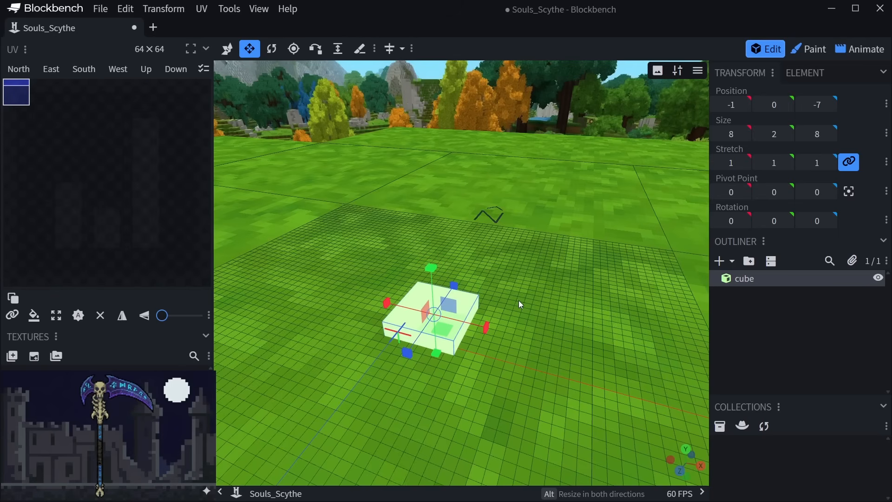
pyautogui.click(743, 161)
pyautogui.click(745, 163)
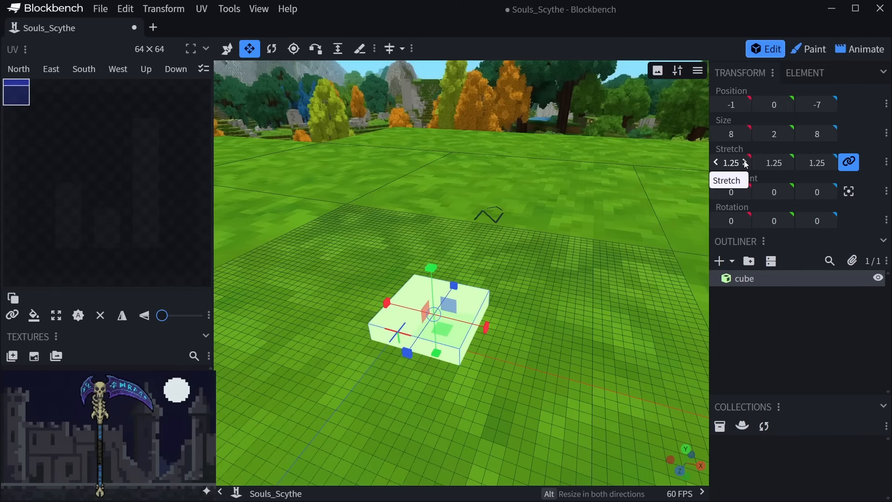
pyautogui.moveTo(746, 164); pyautogui.dragTo(736, 162)
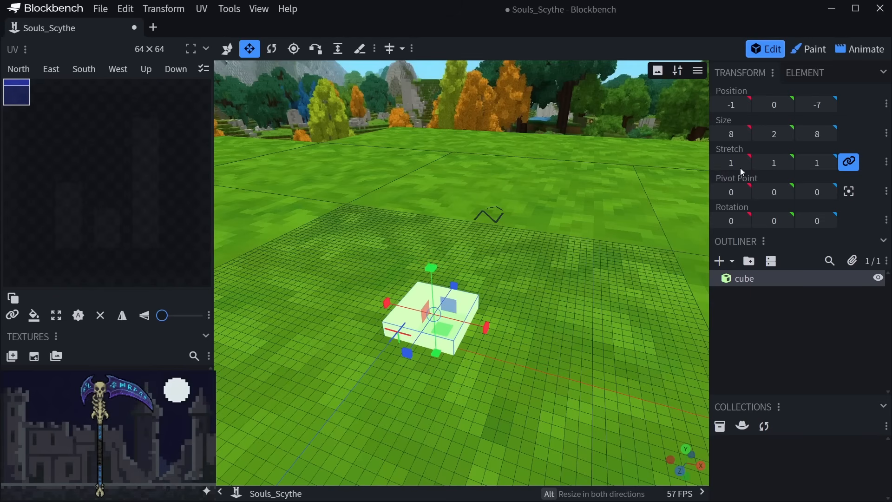
pyautogui.moveTo(487, 324); pyautogui.dragTo(503, 328)
pyautogui.hotkey('ctrl', 'z')
# Reduce the cube's base to 7 units along X and 7 units along Z.
pyautogui.moveTo(531, 285); pyautogui.dragTo(546, 258)
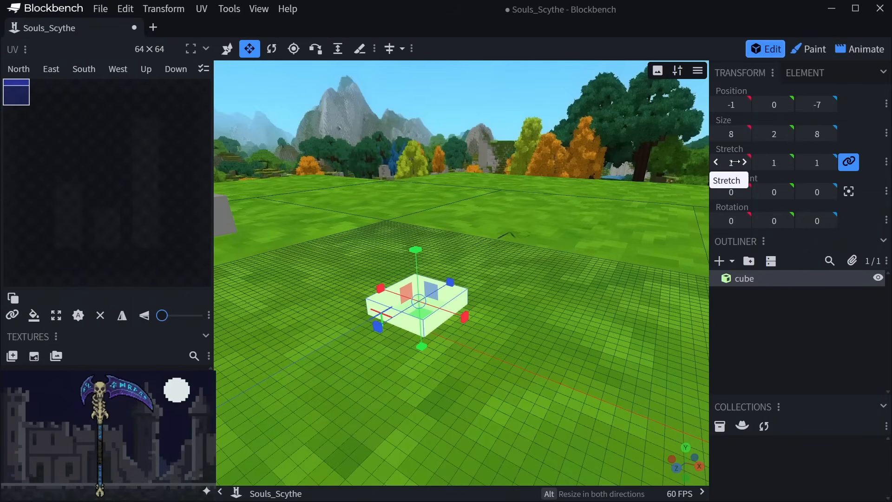
pyautogui.moveTo(517, 222); pyautogui.dragTo(600, 250, button='right')
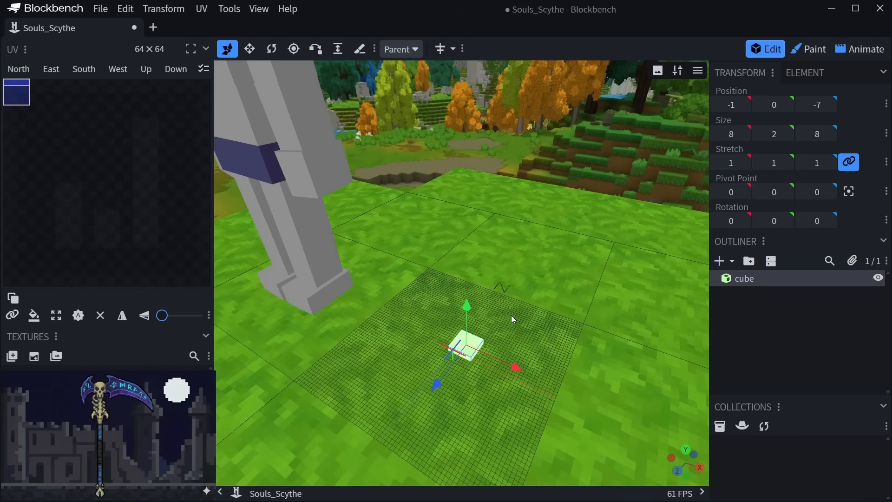
pyautogui.scroll(3, 513, 319)
pyautogui.moveTo(548, 359); pyautogui.dragTo(487, 289, button='right')
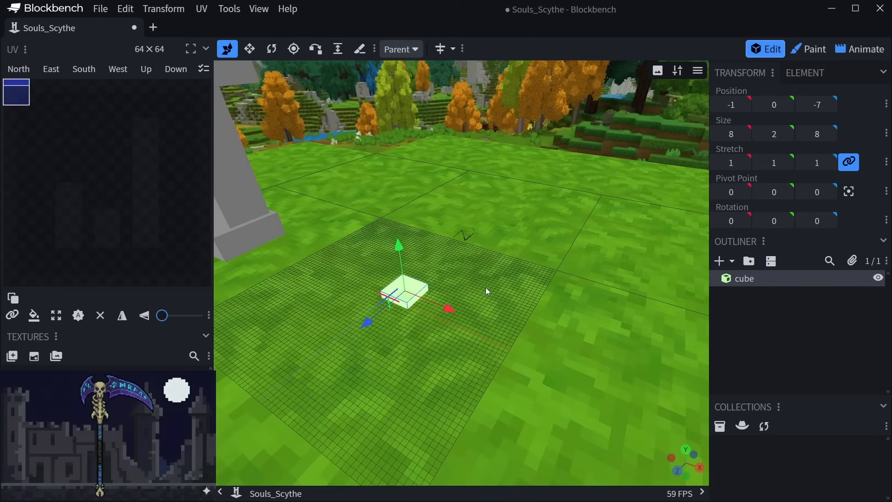
pyautogui.press('s')
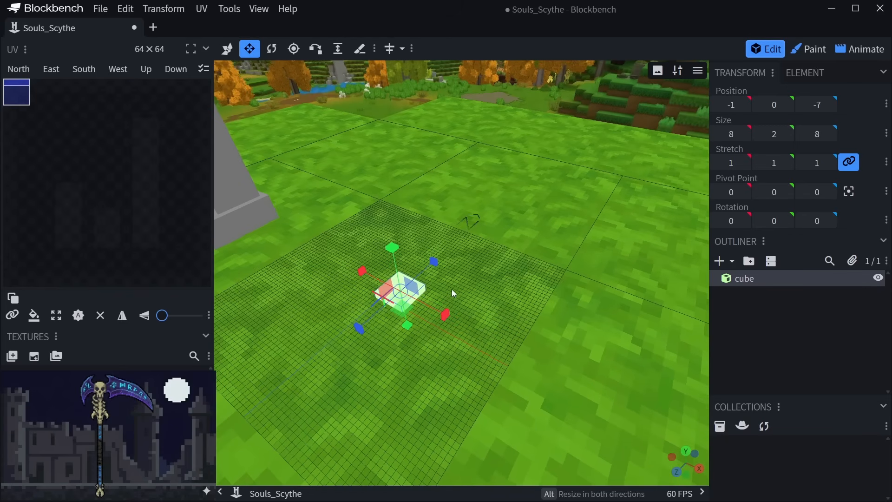
pyautogui.moveTo(444, 315); pyautogui.dragTo(431, 271)
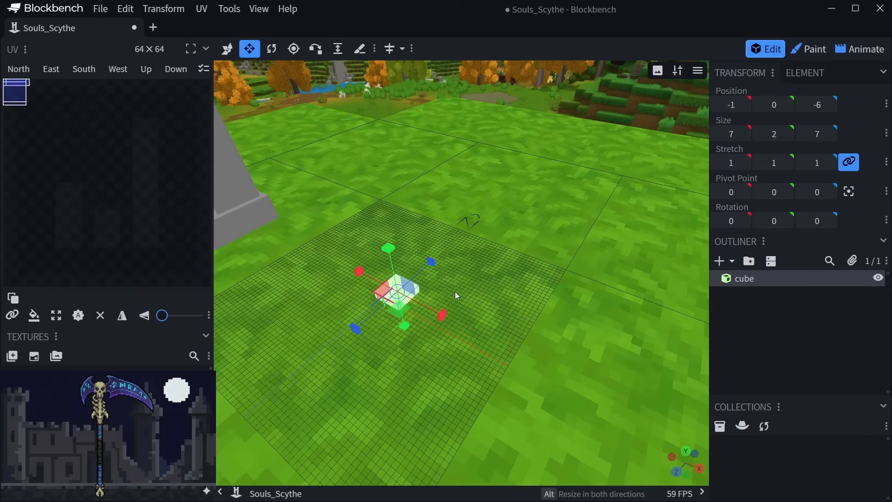
# Extend the cube upward to a height of 122 units to form the scythe's long handle.
pyautogui.moveTo(456, 291); pyautogui.dragTo(551, 287, button='right')
pyautogui.scroll(-5, 519, 247)
pyautogui.moveTo(481, 252); pyautogui.dragTo(486, 58)
pyautogui.moveTo(413, 138); pyautogui.dragTo(395, 179)
pyautogui.moveTo(395, 179); pyautogui.dragTo(375, 343, button='right')
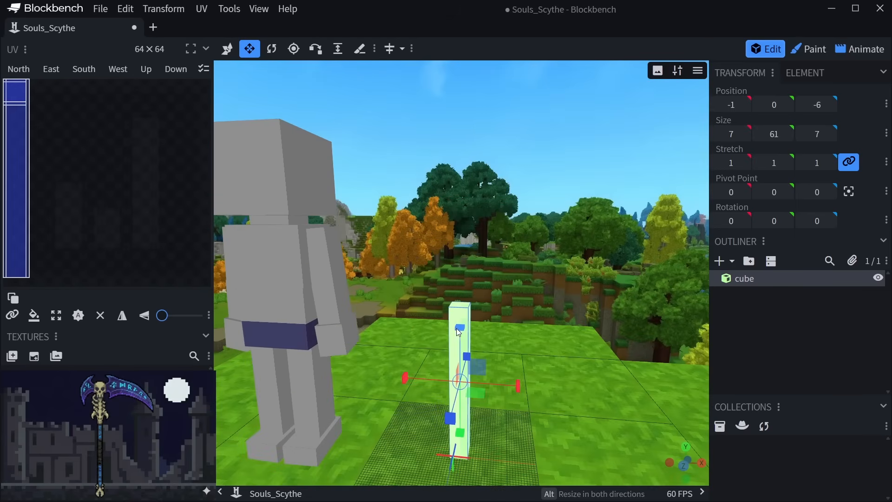
pyautogui.moveTo(459, 327); pyautogui.dragTo(470, 154)
pyautogui.moveTo(366, 179); pyautogui.dragTo(383, 253, button='right')
pyautogui.moveTo(390, 255)
pyautogui.mouseDown()
pyautogui.moveTo(405, 257)
pyautogui.moveTo(396, 258)
pyautogui.mouseUp()
pyautogui.scroll(-4, 396, 257)
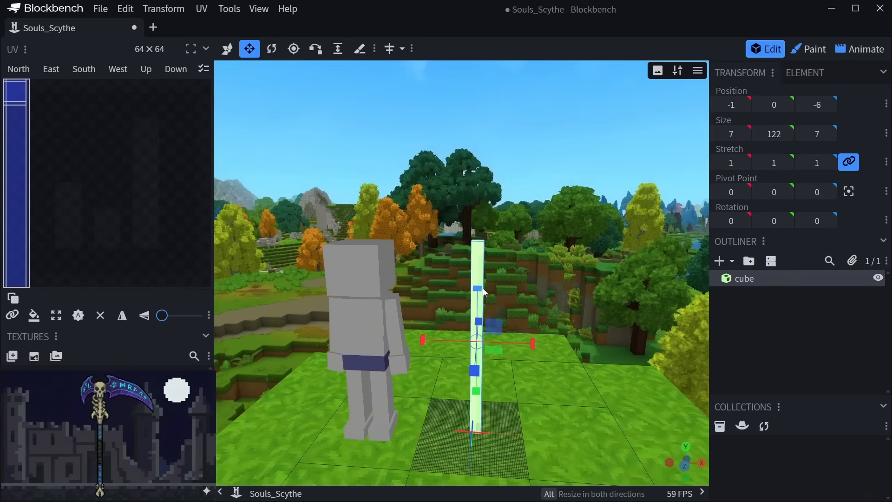
# Extend the handle to a height of 152 units and raise it to Y position 9.
pyautogui.moveTo(478, 286); pyautogui.dragTo(482, 237)
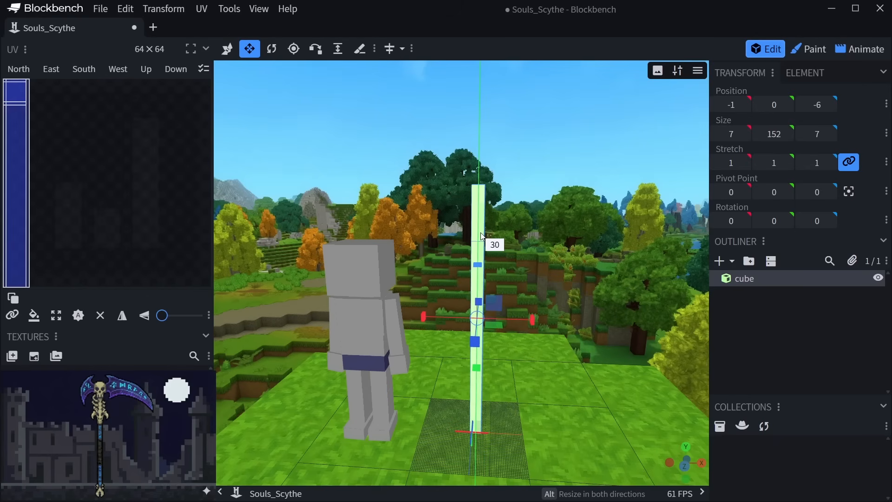
pyautogui.moveTo(480, 233); pyautogui.dragTo(480, 233)
pyautogui.moveTo(403, 264)
pyautogui.mouseDown()
pyautogui.moveTo(411, 256)
pyautogui.moveTo(405, 260)
pyautogui.mouseUp()
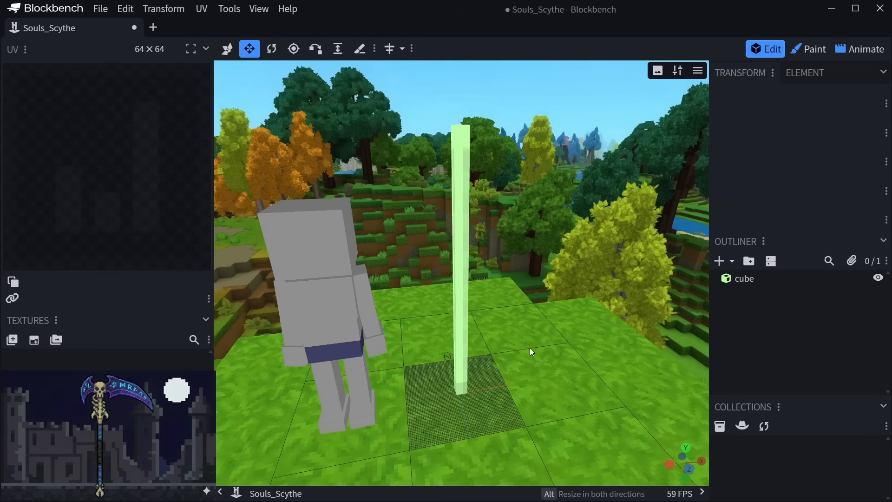
pyautogui.click(462, 330)
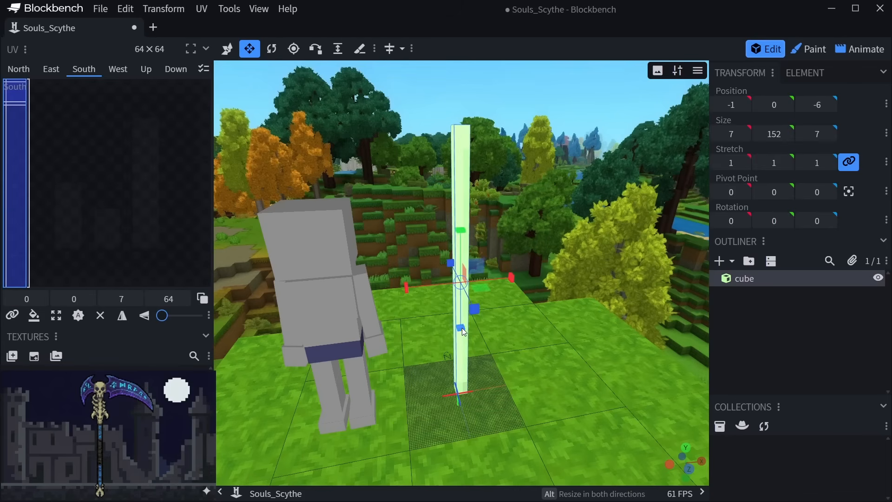
pyautogui.press('v')
pyautogui.moveTo(464, 255); pyautogui.dragTo(462, 227)
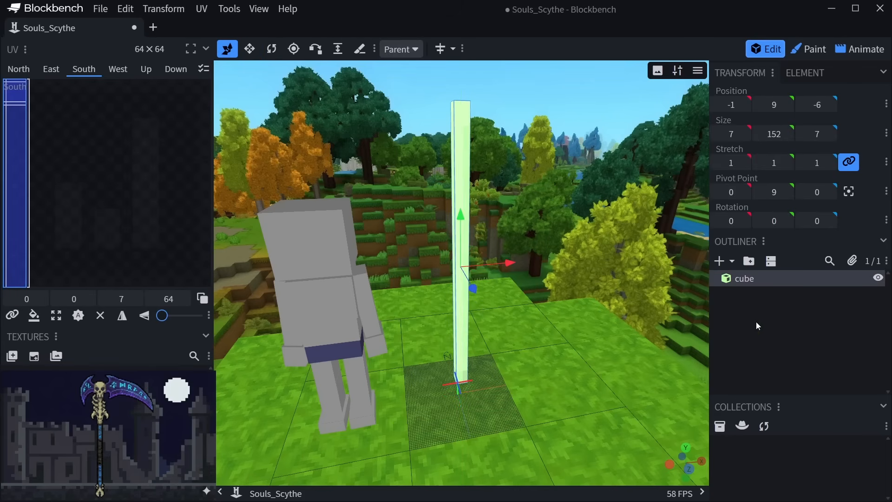
# Add a new cube below the handle.
pyautogui.click(756, 322)
pyautogui.click(730, 268)
pyautogui.click(743, 278)
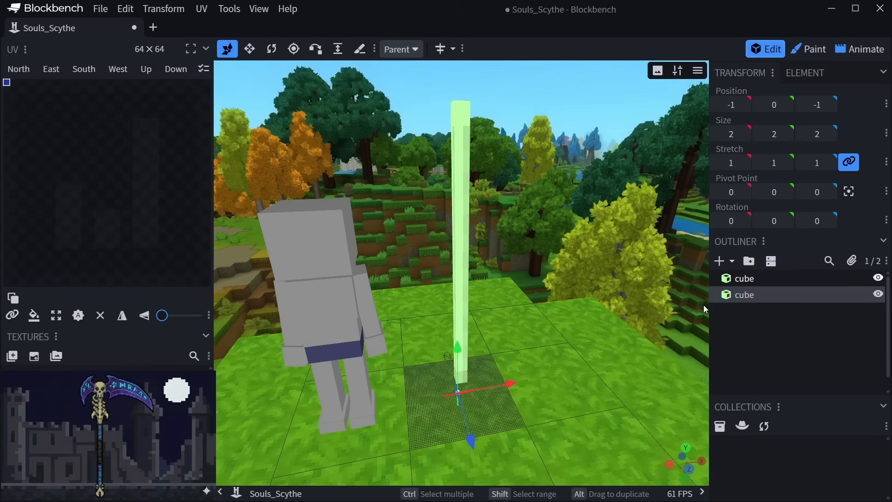
# Resize the new cube to 2 × 9 × 7 units so it fills the gap beneath the handle, starting at Z -6.
pyautogui.scroll(3, 497, 258)
pyautogui.scroll(3, 497, 257)
pyautogui.moveTo(497, 325); pyautogui.dragTo(492, 270, button='right')
pyautogui.scroll(3, 492, 271)
pyautogui.moveTo(411, 280); pyautogui.dragTo(498, 350, button='right')
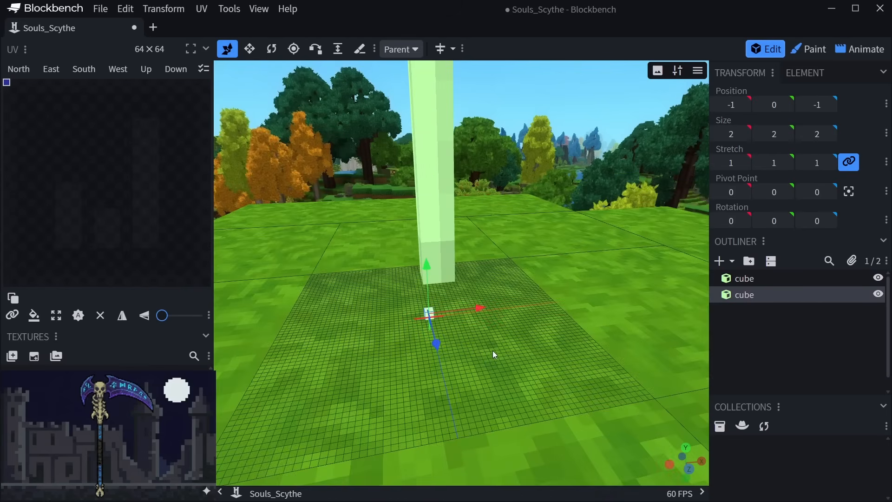
pyautogui.press('s')
pyautogui.scroll(2, 324, 356)
pyautogui.moveTo(324, 356); pyautogui.dragTo(361, 387)
pyautogui.moveTo(533, 355); pyautogui.dragTo(532, 322)
pyautogui.moveTo(447, 317); pyautogui.dragTo(446, 233)
pyautogui.moveTo(415, 278); pyautogui.dragTo(487, 301)
pyautogui.moveTo(478, 368)
pyautogui.mouseDown()
pyautogui.moveTo(496, 374)
pyautogui.moveTo(493, 364)
pyautogui.mouseUp()
pyautogui.moveTo(587, 305); pyautogui.dragTo(554, 291)
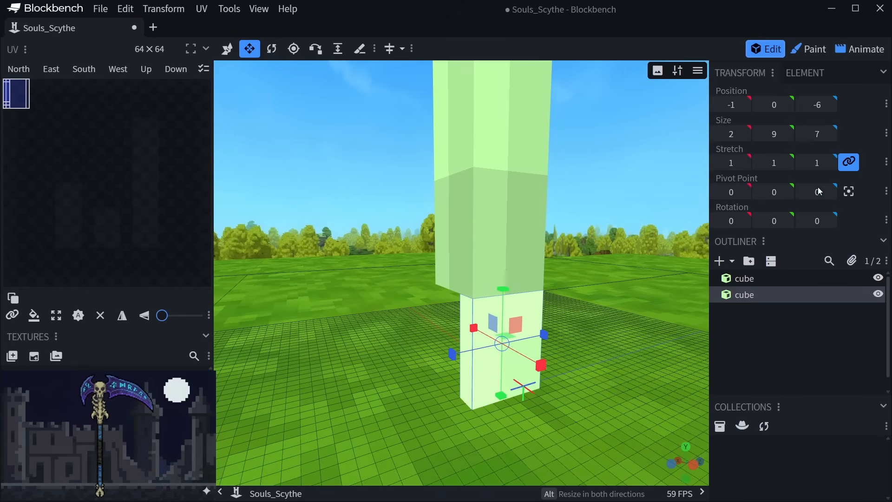
# Unlink the stretch axes and set the small cube's Z stretch to 0.9.
pyautogui.click(849, 163)
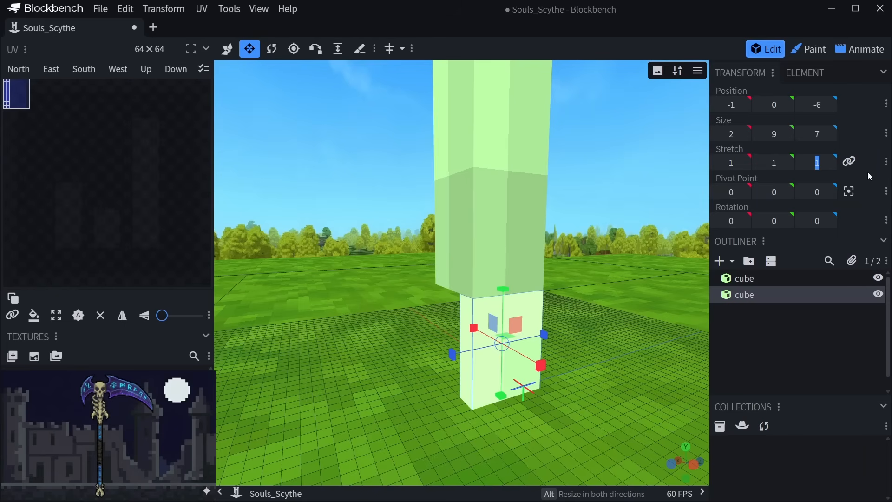
pyautogui.write('0.9')
pyautogui.press('Return')
pyautogui.moveTo(603, 223); pyautogui.dragTo(525, 244)
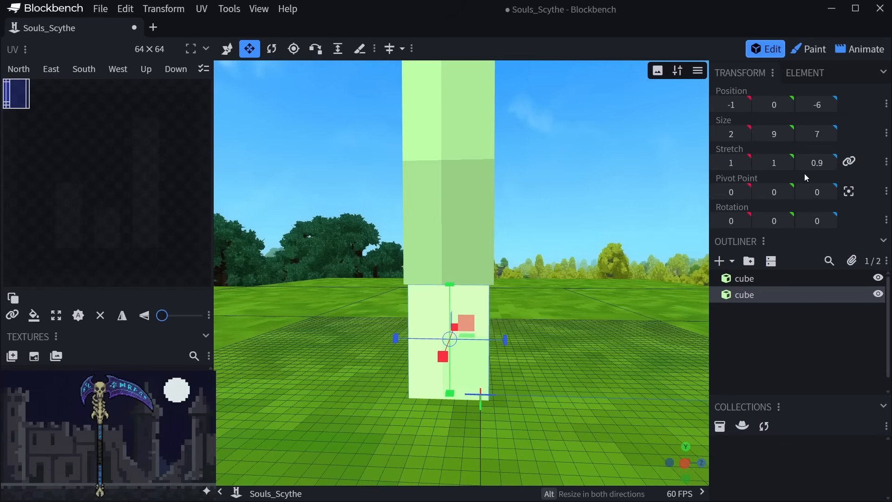
# Rotate the small cube to -22.5 degrees about Z and move it to -3, 5, -6 at the handle's lower edge.
pyautogui.moveTo(574, 264); pyautogui.dragTo(472, 269)
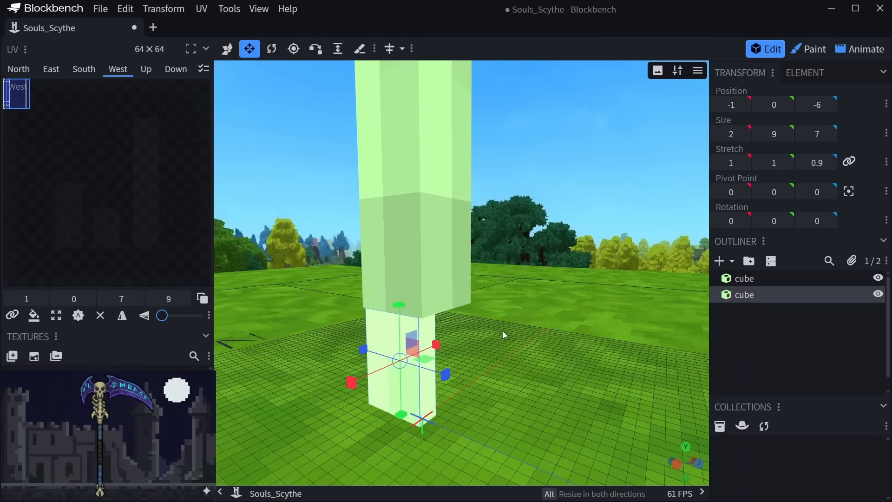
pyautogui.scroll(5, 503, 331)
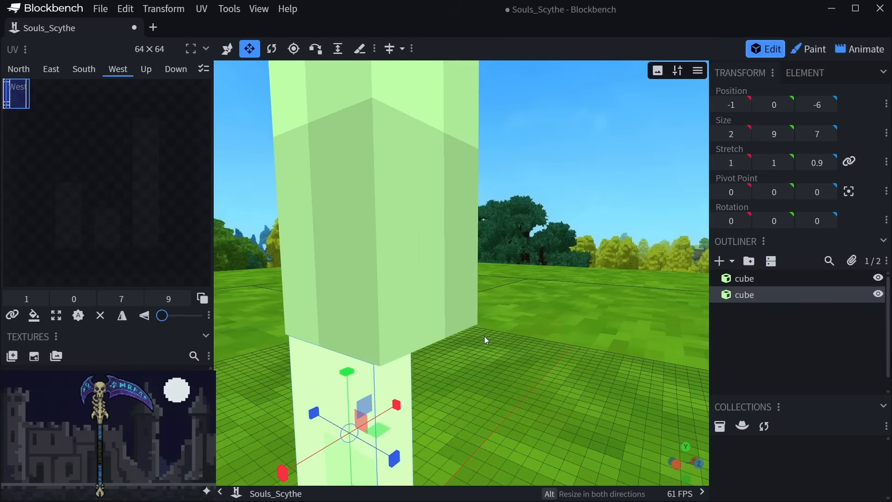
pyautogui.moveTo(484, 338); pyautogui.dragTo(478, 263, button='right')
pyautogui.press('v')
pyautogui.moveTo(478, 263); pyautogui.dragTo(392, 284)
pyautogui.moveTo(327, 249); pyautogui.dragTo(322, 207)
pyautogui.press('r')
pyautogui.moveTo(322, 284); pyautogui.dragTo(353, 287)
pyautogui.press('v')
pyautogui.moveTo(397, 243); pyautogui.dragTo(362, 253)
pyautogui.moveTo(321, 226); pyautogui.dragTo(317, 196)
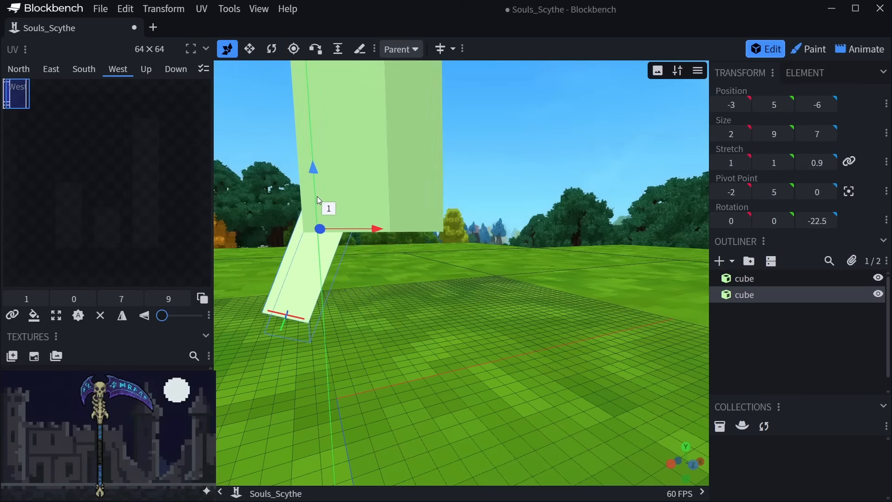
# Duplicate the angled segment, lower the copy to Y position 1 and rotate it to 2.5 degrees about Z.
pyautogui.moveTo(330, 247); pyautogui.dragTo(395, 291)
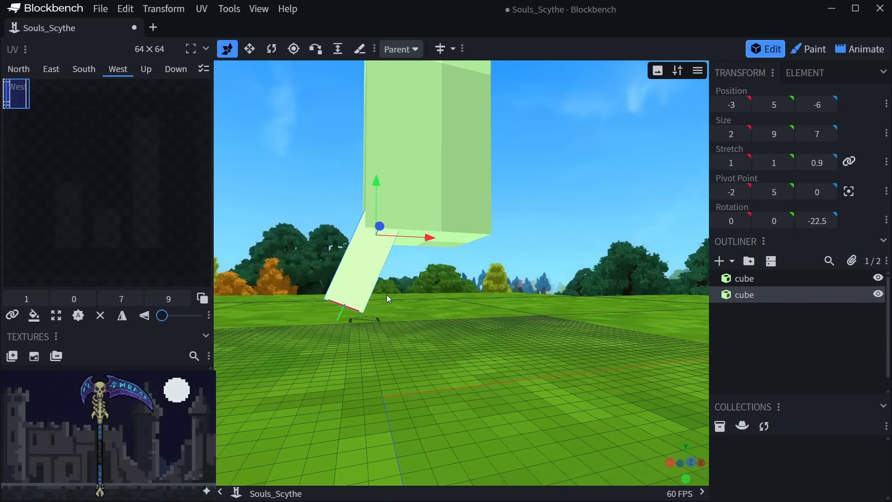
pyautogui.hotkey('ctrl', 'd')
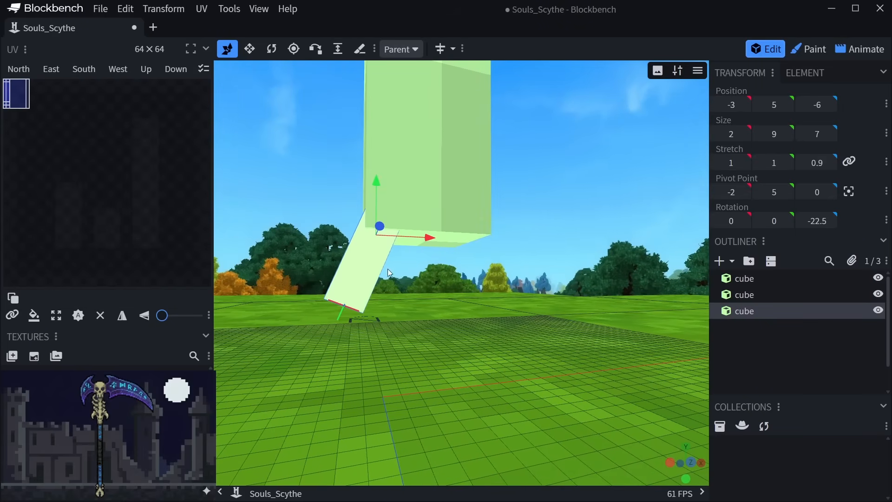
pyautogui.moveTo(375, 192); pyautogui.dragTo(375, 256)
pyautogui.press('r')
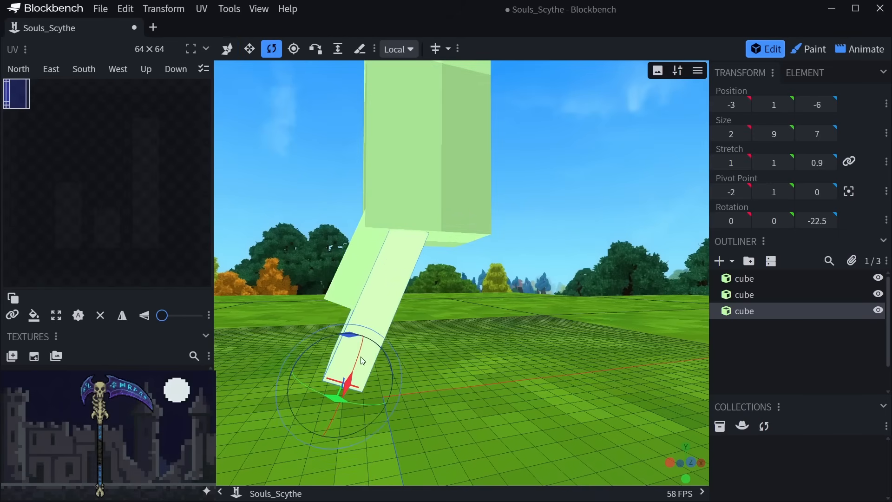
pyautogui.moveTo(350, 338); pyautogui.dragTo(342, 350)
# Shorten the copied segment to 4 units high and move it to -2.75, 1.5, -6 beneath the angled segment.
pyautogui.press('v')
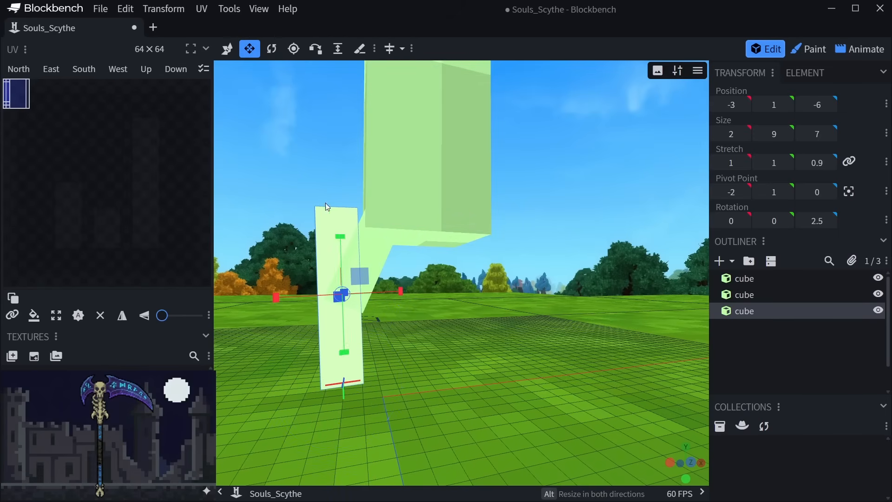
pyautogui.moveTo(340, 238); pyautogui.dragTo(341, 281)
pyautogui.press('v')
pyautogui.keyDown('shift'); pyautogui.moveTo(391, 327); pyautogui.dragTo(398, 327); pyautogui.keyUp('shift')
pyautogui.keyDown('shift'); pyautogui.moveTo(353, 282); pyautogui.dragTo(352, 275); pyautogui.keyUp('shift')
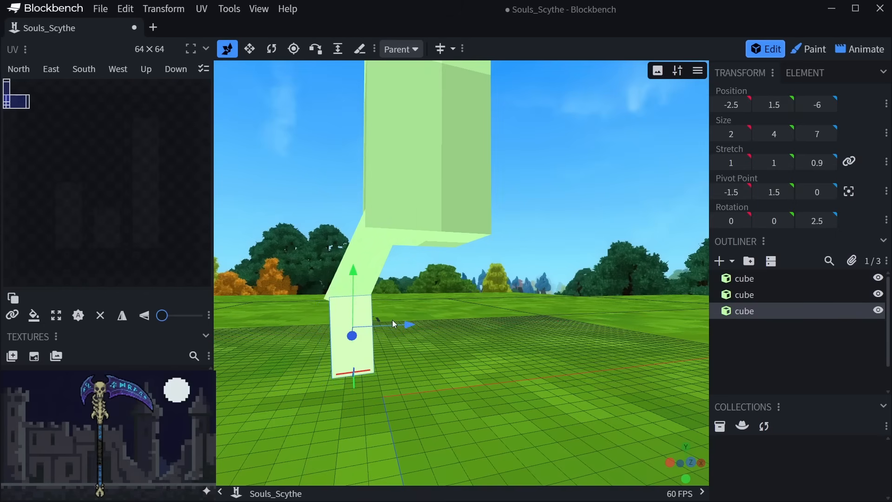
pyautogui.keyDown('shift'); pyautogui.moveTo(392, 319); pyautogui.dragTo(397, 327); pyautogui.keyUp('shift')
pyautogui.moveTo(396, 294); pyautogui.dragTo(470, 298)
pyautogui.scroll(3, 457, 333)
pyautogui.moveTo(457, 334); pyautogui.dragTo(447, 336)
pyautogui.scroll(-3, 480, 317)
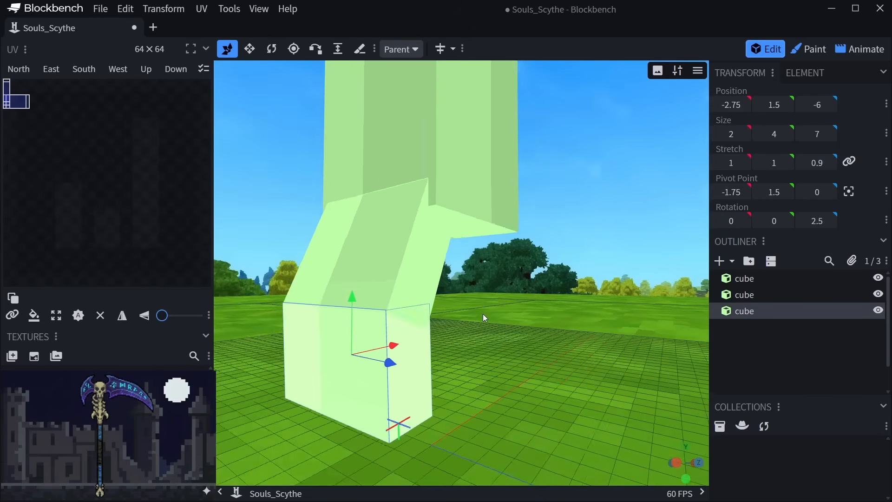
# Set the lower segment's Z stretch to 0.89.
pyautogui.moveTo(498, 313); pyautogui.dragTo(493, 314)
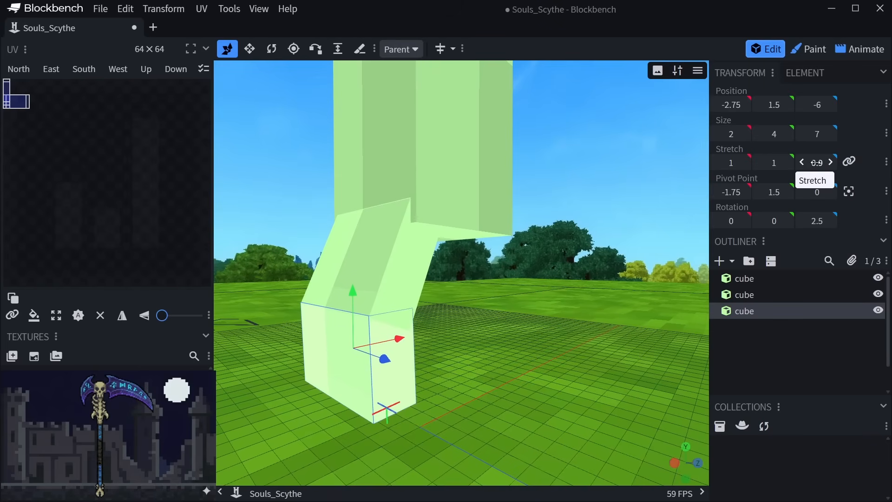
pyautogui.press('Right')
pyautogui.hotkey('shift', 'Left')
pyautogui.write('89')
pyautogui.press('Return')
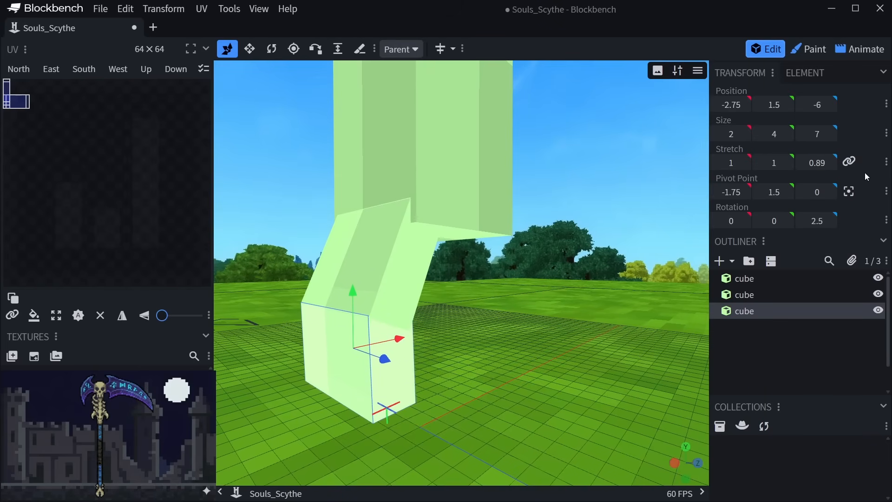
# Duplicate the lower segment, rotate the copy to -90 degrees about Z and lengthen it to 9 units as a horizontal bar.
pyautogui.moveTo(455, 362); pyautogui.dragTo(384, 303)
pyautogui.moveTo(449, 356); pyautogui.dragTo(374, 295)
pyautogui.hotkey('ctrl', 'd')
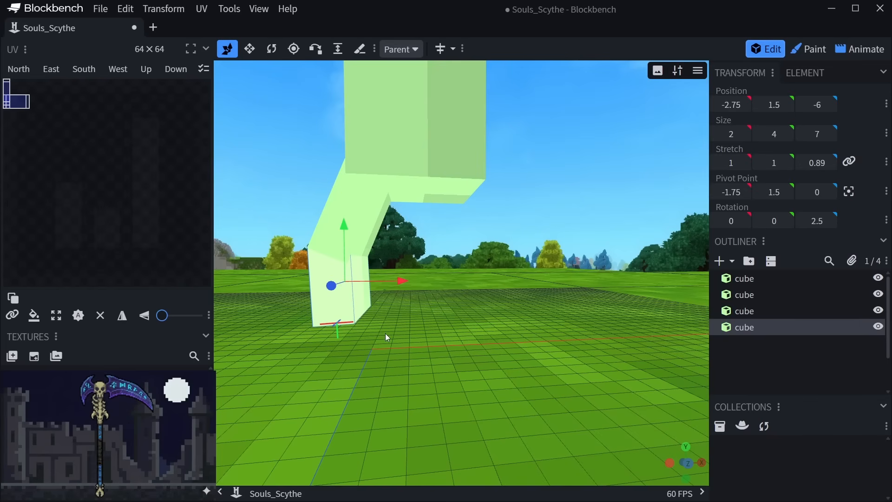
pyautogui.moveTo(392, 284); pyautogui.dragTo(491, 310)
pyautogui.press('r')
pyautogui.moveTo(434, 324); pyautogui.dragTo(435, 325)
pyautogui.press('v')
pyautogui.moveTo(497, 314); pyautogui.dragTo(428, 326)
pyautogui.moveTo(475, 327); pyautogui.dragTo(509, 302)
pyautogui.press('s')
pyautogui.moveTo(521, 363)
pyautogui.mouseDown(button='right')
pyautogui.moveTo(531, 335)
pyautogui.moveTo(523, 352)
pyautogui.mouseUp(button='right')
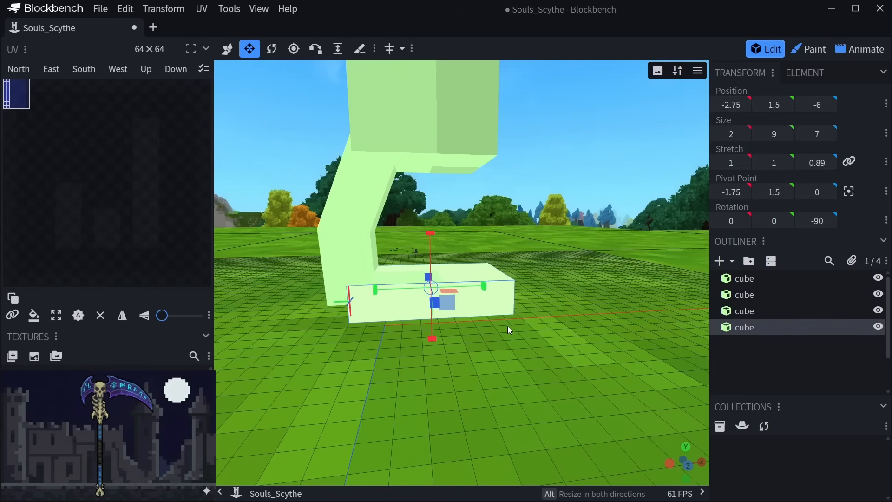
# Shift the horizontal bar along X so its end lines up with the lower claw segment.
pyautogui.press('v')
pyautogui.moveTo(491, 286)
pyautogui.mouseDown()
pyautogui.moveTo(466, 294)
pyautogui.moveTo(481, 289)
pyautogui.mouseUp()
pyautogui.press('s')
pyautogui.moveTo(481, 246); pyautogui.dragTo(474, 237)
# Duplicate the two left claw segments and move the copies across to the handle's other side at X position 4.
pyautogui.click(366, 200)
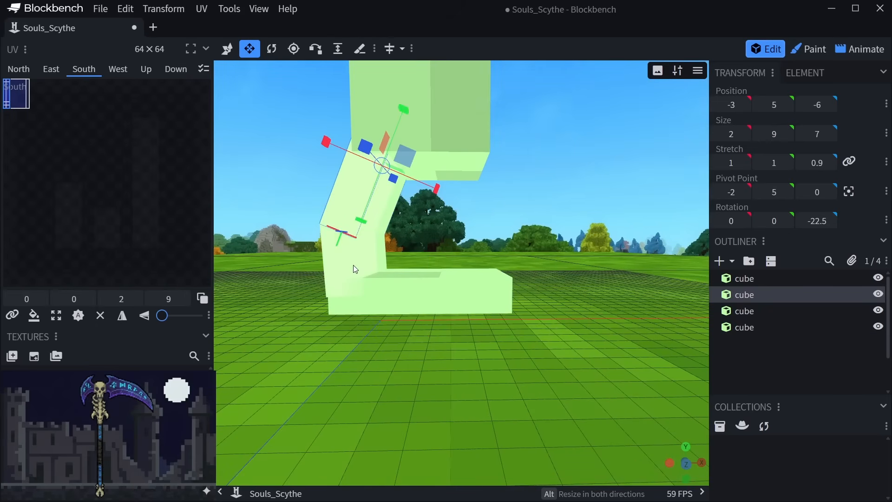
pyautogui.keyDown('shift'); pyautogui.click(355, 269); pyautogui.keyUp('shift')
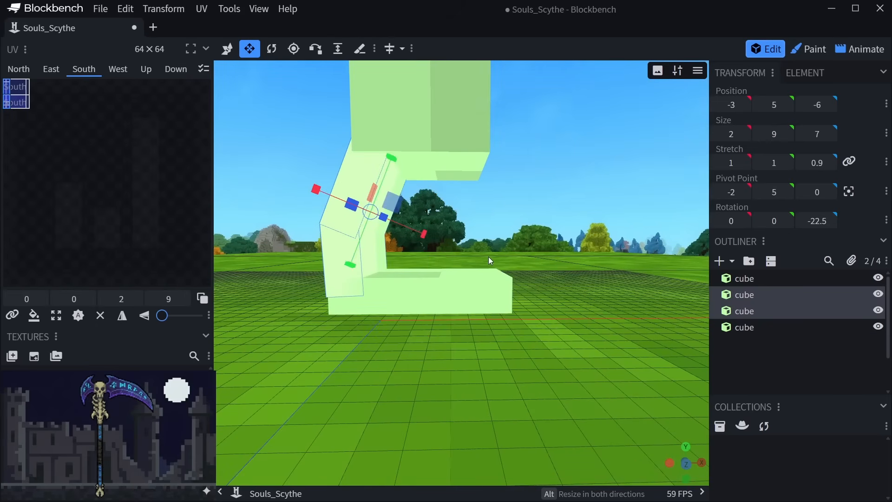
pyautogui.hotkey('ctrl', 'd')
pyautogui.press('v')
pyautogui.moveTo(441, 214); pyautogui.dragTo(533, 225)
# Turn the copied claw segments about 180 degrees around the vertical axis so they face the left claw.
pyautogui.press('r')
pyautogui.moveTo(528, 270); pyautogui.dragTo(482, 248)
pyautogui.hotkey('ctrl', 'z')
pyautogui.moveTo(555, 275); pyautogui.dragTo(526, 239)
# Move the turned segments to Z position -11 and shift them outward along X to the handle's outer edge.
pyautogui.press('v')
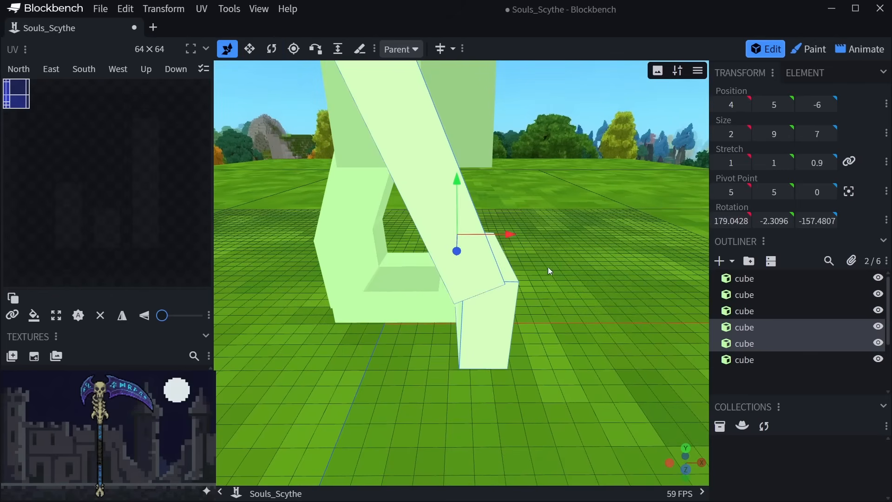
pyautogui.moveTo(548, 267); pyautogui.dragTo(440, 248)
pyautogui.moveTo(342, 250); pyautogui.dragTo(556, 275)
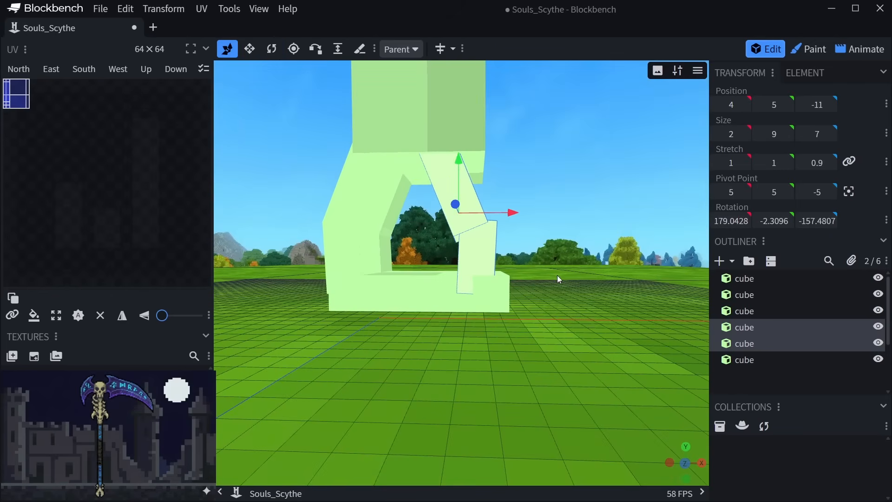
pyautogui.moveTo(482, 288); pyautogui.dragTo(570, 255)
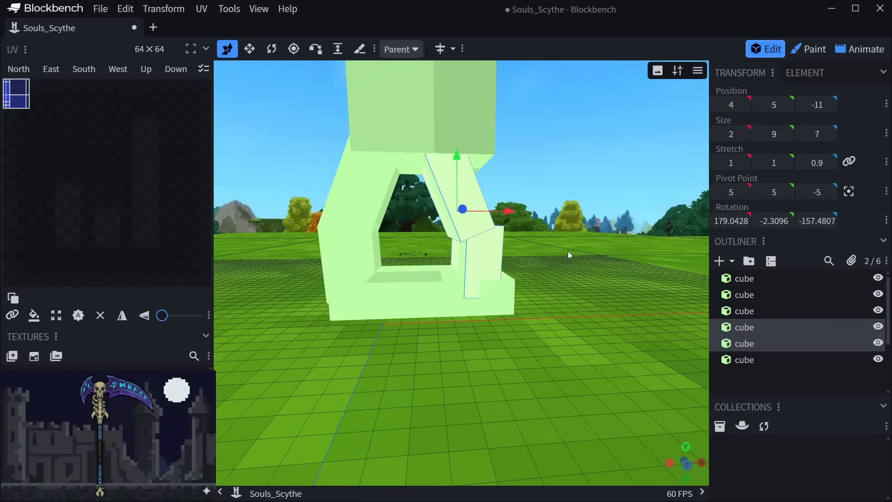
pyautogui.moveTo(513, 217); pyautogui.dragTo(544, 241)
# Delete the horizontal bar between the two claws.
pyautogui.click(436, 292)
pyautogui.moveTo(437, 293); pyautogui.dragTo(504, 286)
pyautogui.press('Delete')
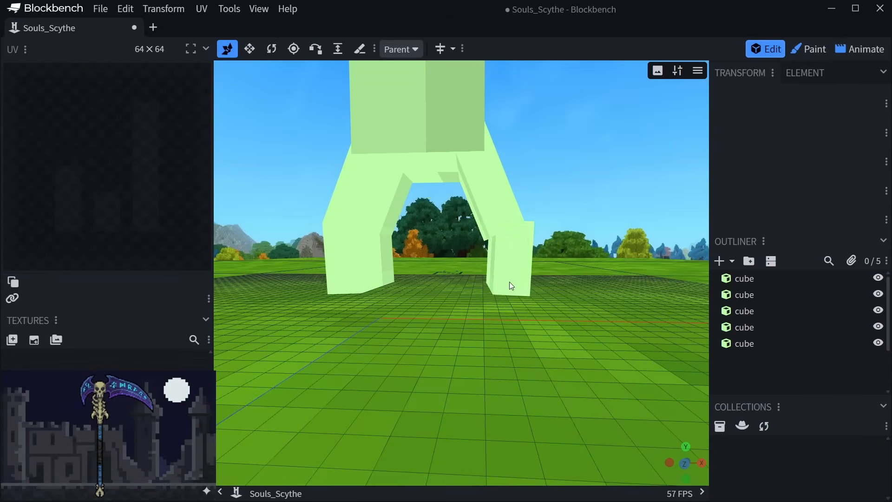
# Rotate the right claw's lower segment inward and reposition it so it joins the upper segment.
pyautogui.click(514, 277)
pyautogui.moveTo(561, 265); pyautogui.dragTo(537, 259)
pyautogui.moveTo(547, 274); pyautogui.dragTo(561, 312)
pyautogui.press('r')
pyautogui.moveTo(469, 238); pyautogui.dragTo(503, 209)
pyautogui.press('v')
pyautogui.moveTo(555, 247); pyautogui.dragTo(534, 248)
pyautogui.moveTo(486, 196); pyautogui.dragTo(487, 204)
pyautogui.moveTo(522, 227); pyautogui.dragTo(422, 238)
pyautogui.click(412, 260)
# Add another cube and move it to -1, 12, -3 at the lower end of the handle.
pyautogui.moveTo(611, 335); pyautogui.dragTo(545, 255)
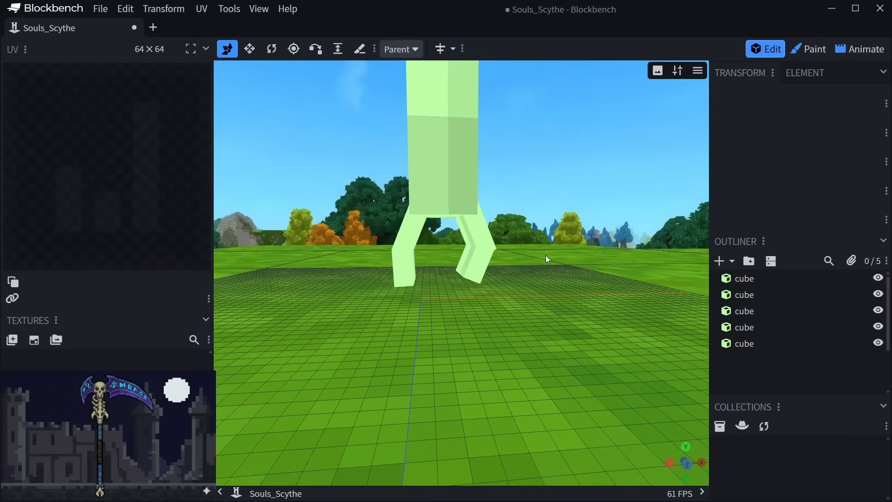
pyautogui.moveTo(545, 213); pyautogui.dragTo(544, 319)
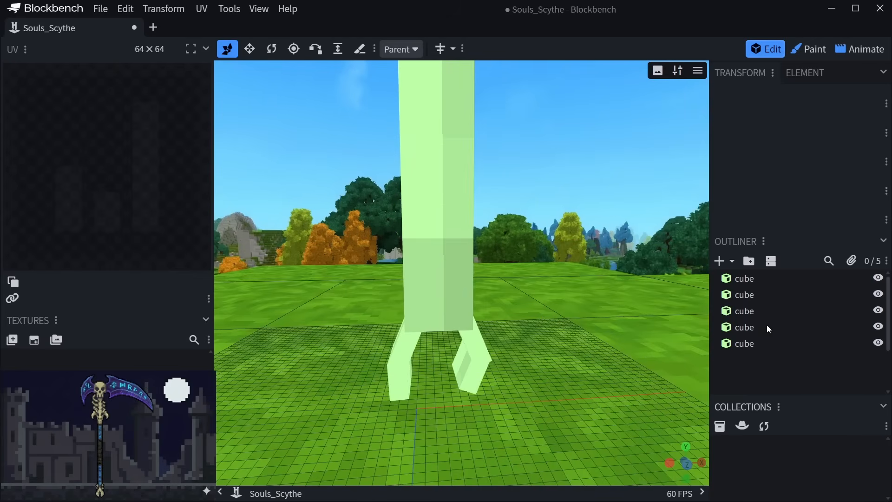
pyautogui.click(728, 262)
pyautogui.click(729, 277)
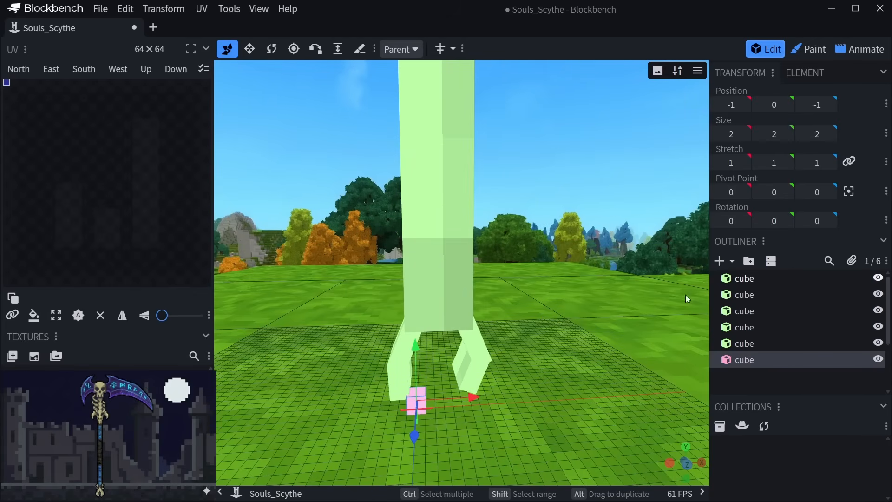
pyautogui.moveTo(417, 353); pyautogui.dragTo(425, 244)
pyautogui.moveTo(496, 308); pyautogui.dragTo(536, 271)
# Resize the new cube to 6 × 2 × 3 units so it sticks out from the handle along X.
pyautogui.press('s')
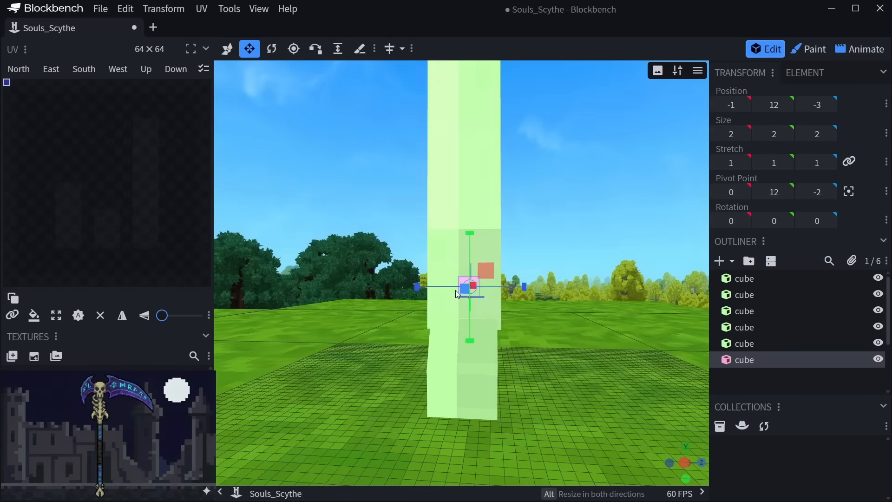
pyautogui.moveTo(430, 287); pyautogui.dragTo(414, 286)
pyautogui.moveTo(511, 279); pyautogui.dragTo(440, 295)
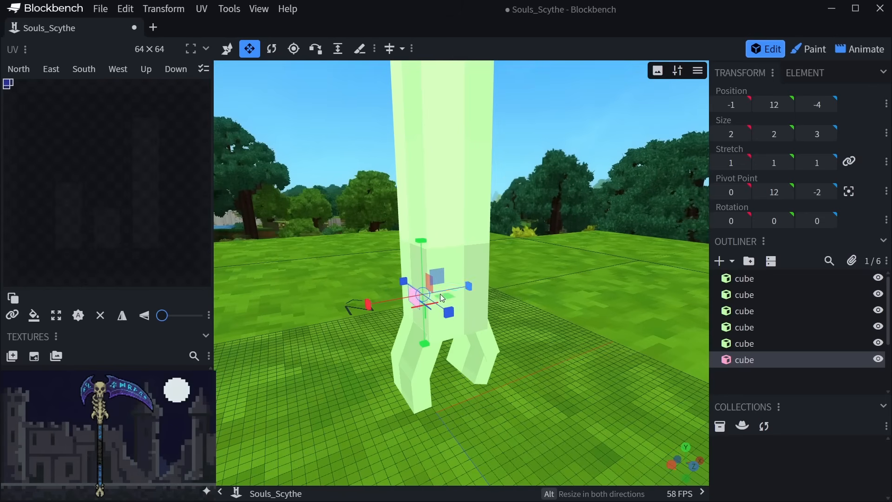
pyautogui.moveTo(369, 305); pyautogui.dragTo(334, 315)
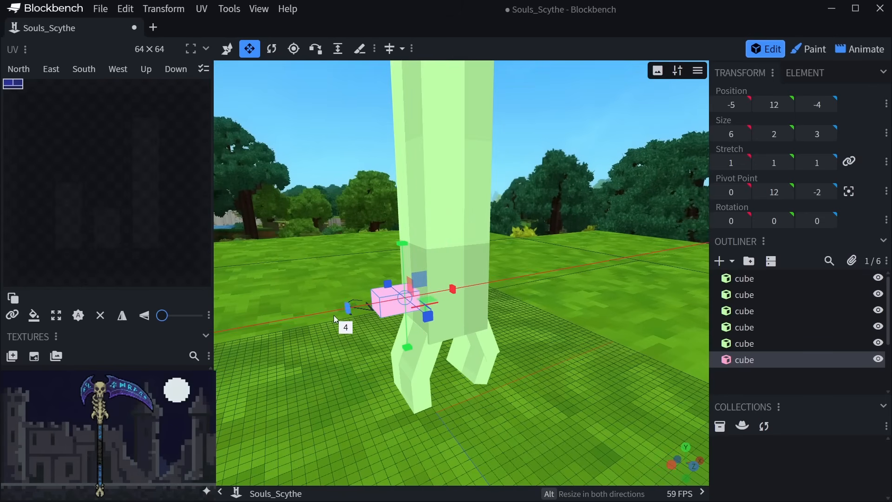
# Rotate the protruding cube to -42.5 degrees about Z.
pyautogui.press('r')
pyautogui.moveTo(464, 336); pyautogui.dragTo(486, 336)
pyautogui.moveTo(405, 259); pyautogui.dragTo(511, 278)
pyautogui.press('v')
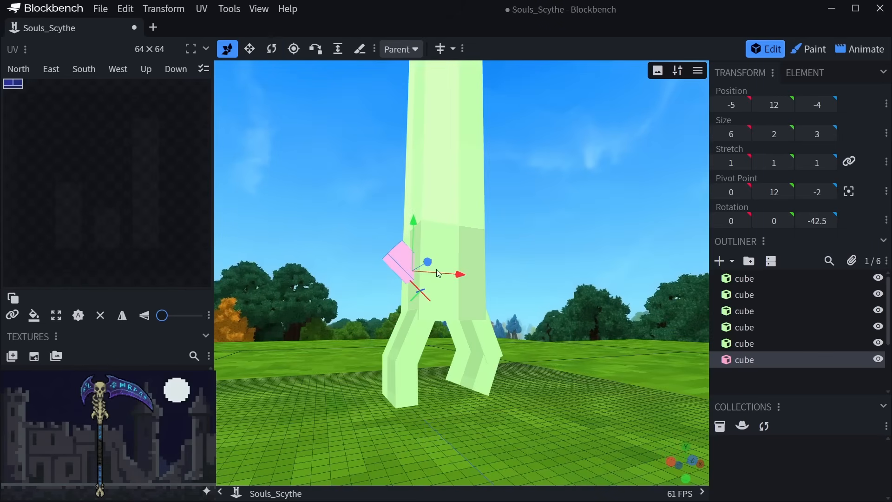
# Move the rotated cube to -6.5, 11.25, -4 so it juts out from the side of the handle.
pyautogui.moveTo(455, 278); pyautogui.dragTo(453, 277)
pyautogui.moveTo(442, 278); pyautogui.dragTo(442, 277)
pyautogui.moveTo(400, 228); pyautogui.dragTo(399, 239)
pyautogui.moveTo(504, 282); pyautogui.dragTo(474, 296)
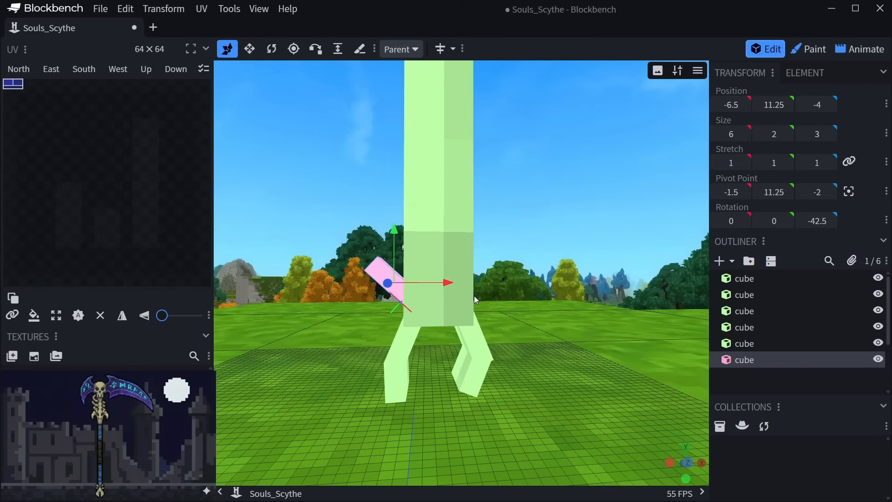
# Duplicate the side spike, place the copy above it at -5.5, 14.75, -4 and rotate it to -55 degrees about Z.
pyautogui.scroll(5, 469, 297)
pyautogui.moveTo(441, 245); pyautogui.dragTo(469, 283, button='right')
pyautogui.hotkey('ctrl', 'd')
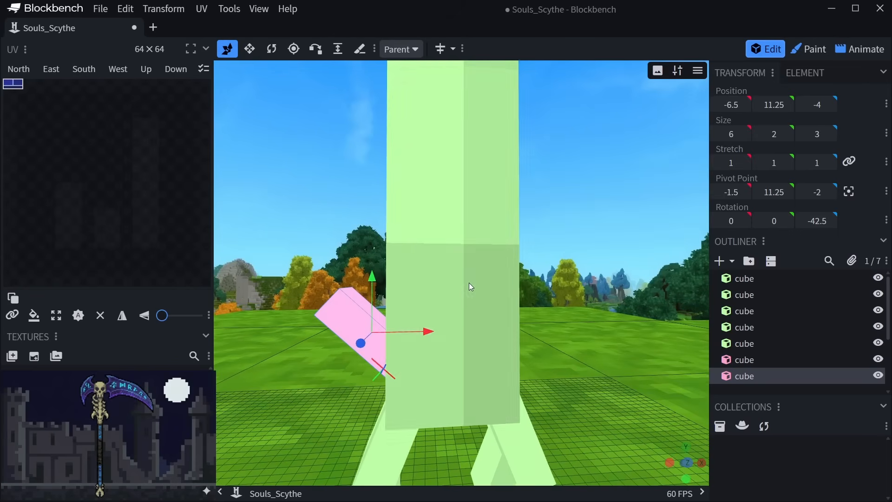
pyautogui.moveTo(371, 289); pyautogui.dragTo(376, 210)
pyautogui.moveTo(427, 254); pyautogui.dragTo(445, 255)
pyautogui.moveTo(389, 206); pyautogui.dragTo(387, 224)
pyautogui.press('r')
pyautogui.moveTo(432, 277); pyautogui.dragTo(438, 285)
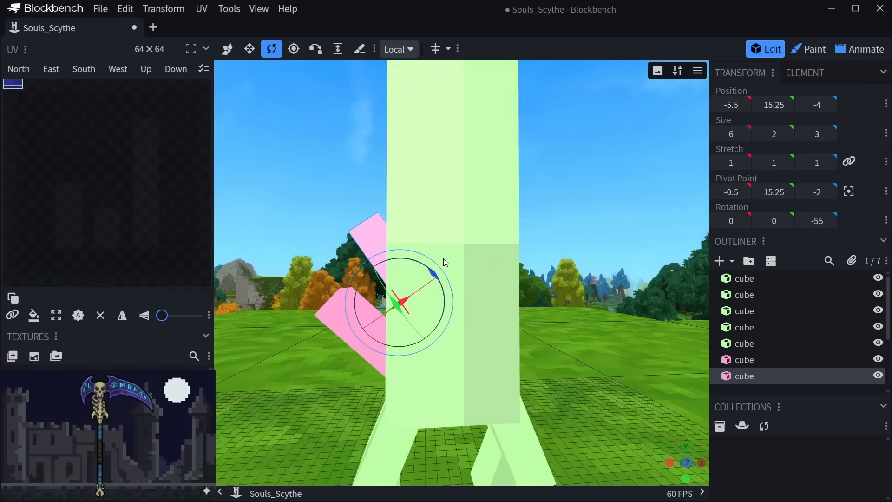
pyautogui.press('v')
pyautogui.moveTo(398, 232); pyautogui.dragTo(395, 239)
pyautogui.click(375, 255)
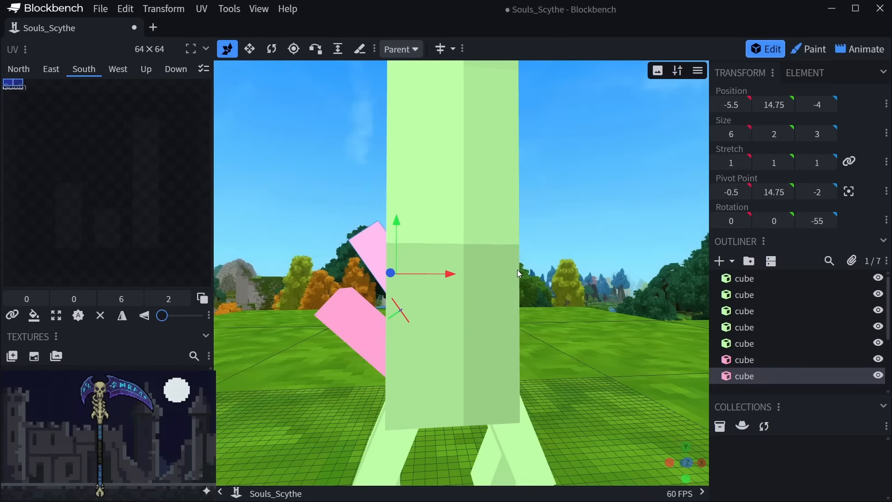
# Duplicate the upper spike and move the copy across to the opposite side of the handle at 3.5, 14.75, -4.
pyautogui.hotkey('ctrl', 'd')
pyautogui.moveTo(445, 274); pyautogui.dragTo(579, 288)
pyautogui.moveTo(579, 372); pyautogui.dragTo(588, 401)
# Rotate the copied spike in global space to -180, 0, -125 degrees so it points up and away from the handle.
pyautogui.press('r')
pyautogui.moveTo(614, 309); pyautogui.dragTo(633, 326)
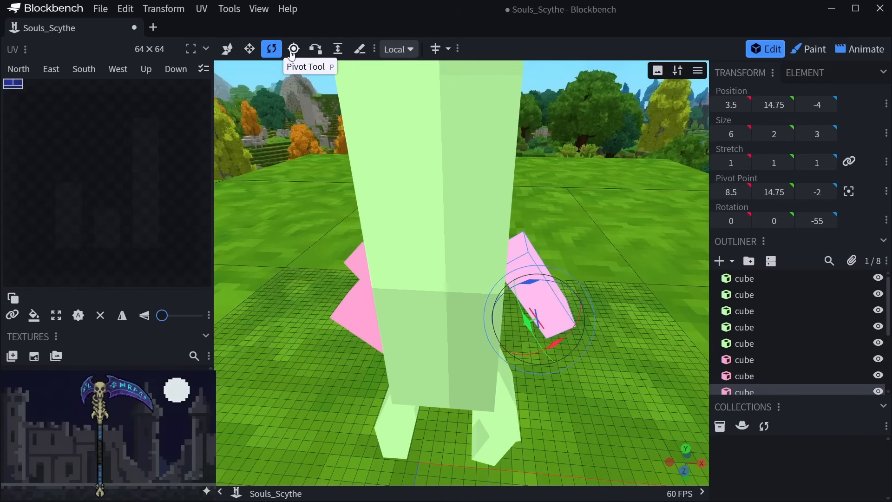
pyautogui.click(398, 50)
pyautogui.click(402, 67)
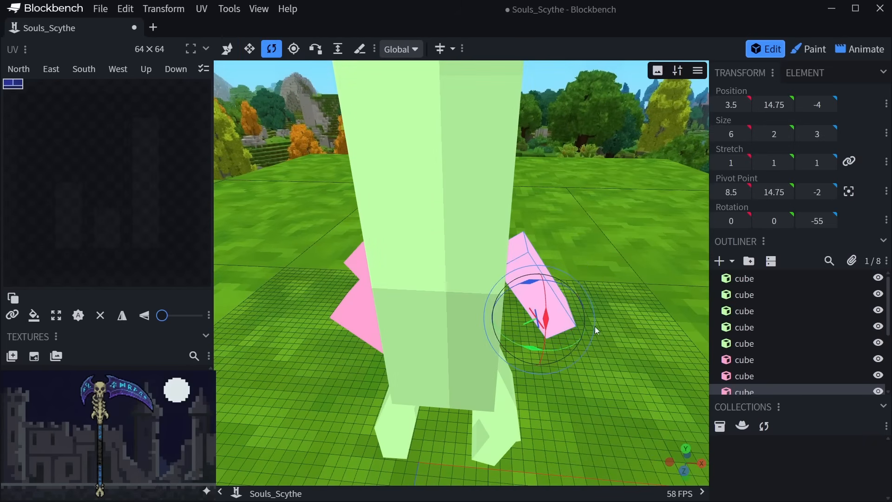
pyautogui.moveTo(530, 350); pyautogui.dragTo(563, 244)
pyautogui.press('v')
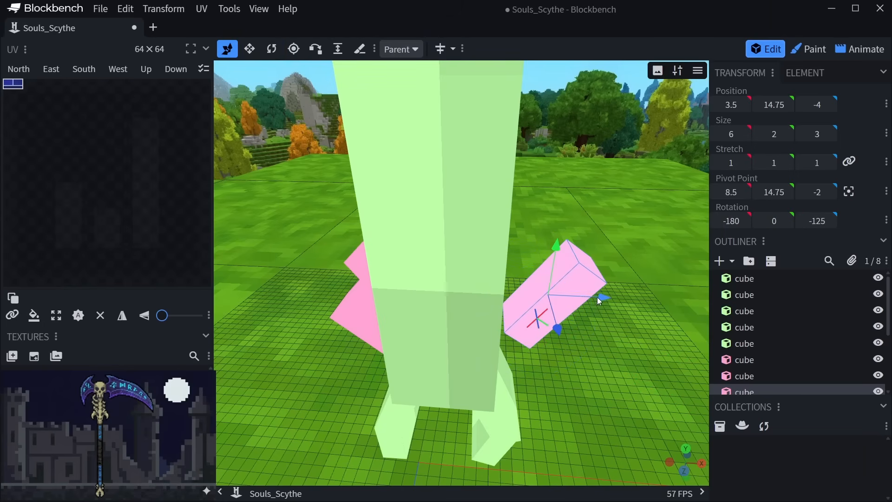
# Move the flipped spike in against the handle and lengthen it to 7 units, placing it at -0.5, 14.75, -4.
pyautogui.moveTo(586, 297)
pyautogui.mouseDown()
pyautogui.moveTo(552, 300)
pyautogui.moveTo(572, 288)
pyautogui.mouseUp()
pyautogui.press('s')
pyautogui.moveTo(590, 258); pyautogui.dragTo(580, 266)
pyautogui.moveTo(529, 241); pyautogui.dragTo(536, 232)
# Rotate the lengthened spike to -117.5 degrees about Z.
pyautogui.moveTo(564, 297); pyautogui.dragTo(584, 259)
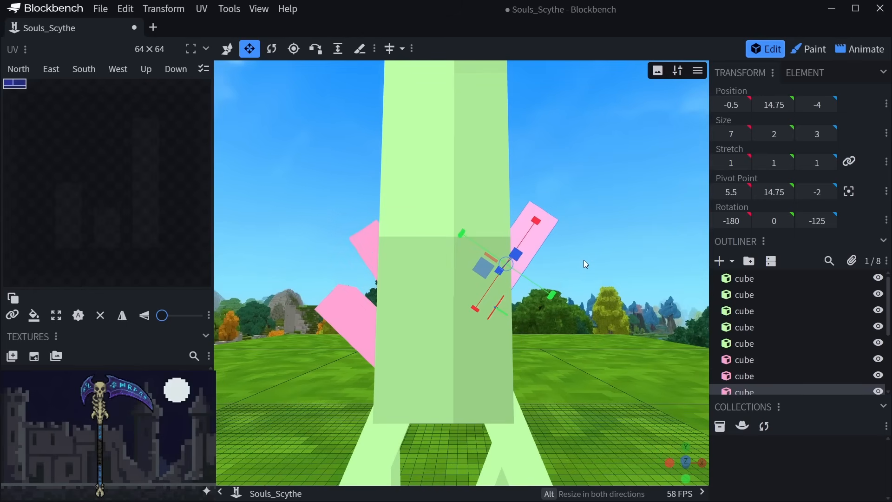
pyautogui.press('r')
pyautogui.moveTo(545, 300); pyautogui.dragTo(480, 273)
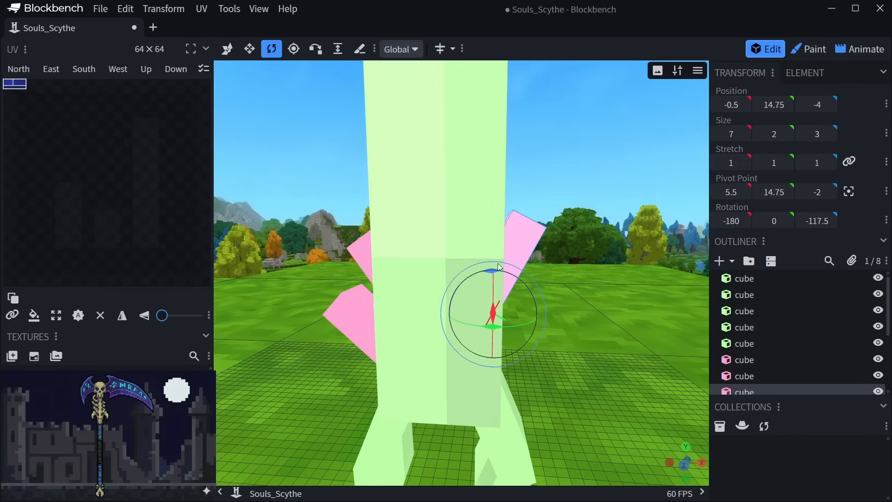
# Duplicate the 7-unit spike, rotate the copy to -147.5 degrees about Z and place it below at -1.9, 10.75, -4.
pyautogui.click(524, 245)
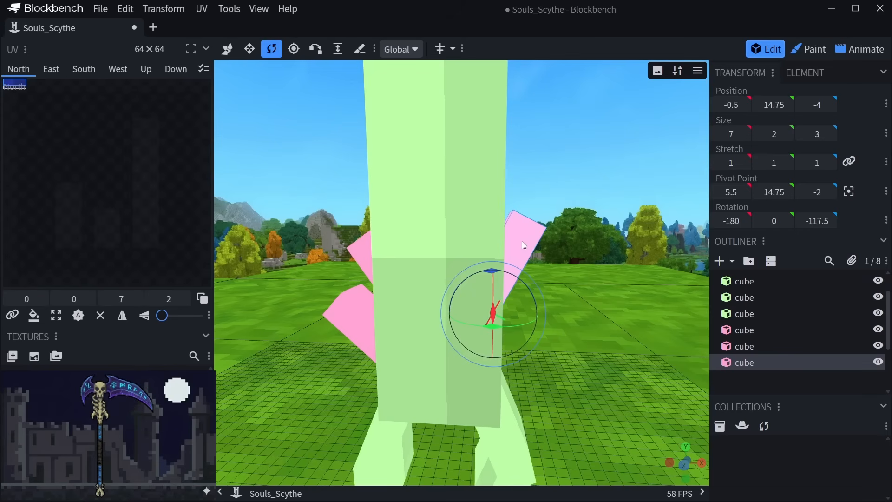
pyautogui.hotkey('ctrl', 'd')
pyautogui.press('v')
pyautogui.moveTo(499, 246); pyautogui.dragTo(524, 349)
pyautogui.press('r')
pyautogui.moveTo(583, 286); pyautogui.dragTo(584, 275)
pyautogui.press('v')
pyautogui.moveTo(585, 362); pyautogui.dragTo(546, 361)
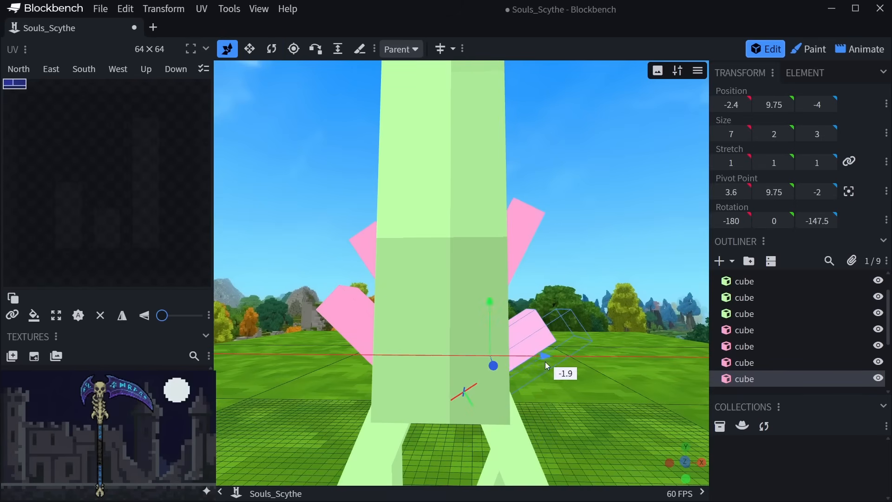
pyautogui.moveTo(500, 313); pyautogui.dragTo(486, 292)
# Examine the spiked base and the full length of the handle up to its top end with nothing selected.
pyautogui.moveTo(545, 343); pyautogui.dragTo(529, 197)
pyautogui.scroll(-4, 495, 160)
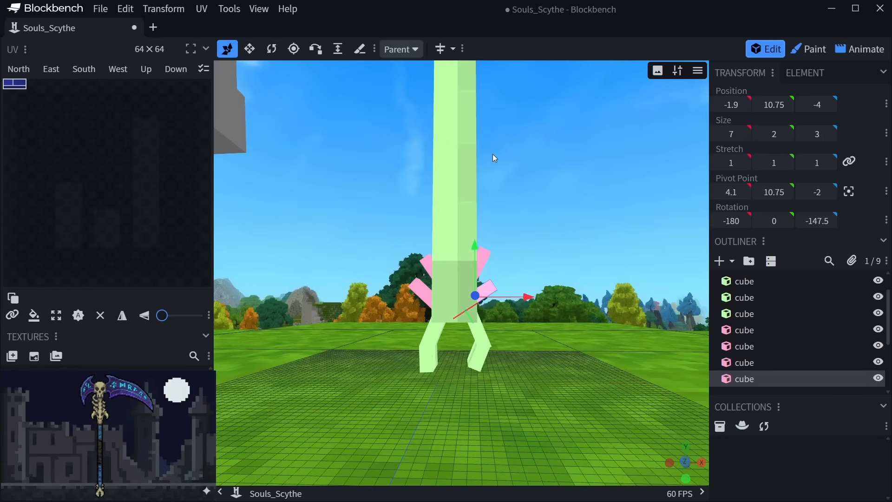
pyautogui.moveTo(493, 155); pyautogui.dragTo(496, 223, button='right')
pyautogui.moveTo(529, 75); pyautogui.dragTo(527, 177, button='right')
pyautogui.moveTo(528, 179); pyautogui.dragTo(488, 240)
pyautogui.scroll(-2, 487, 240)
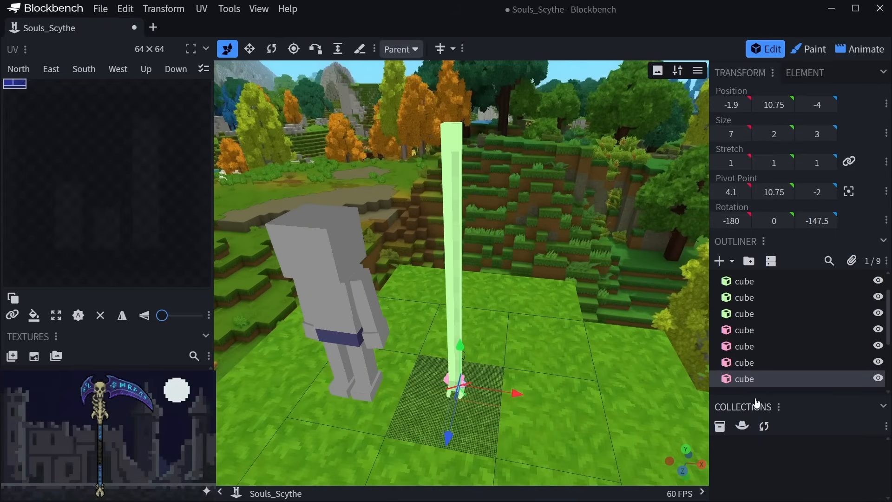
pyautogui.scroll(-3, 749, 377)
pyautogui.click(748, 375)
pyautogui.moveTo(520, 258); pyautogui.dragTo(526, 298, button='right')
pyautogui.scroll(3, 511, 325)
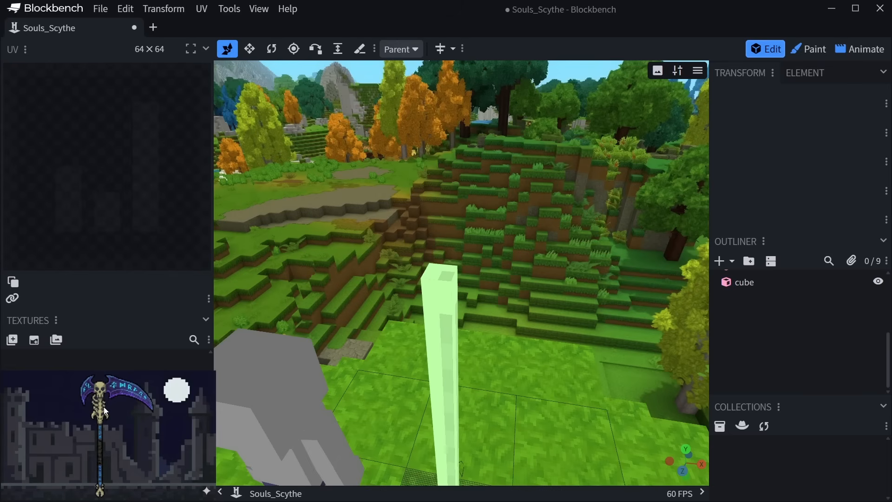
# Enlarge the reference image over the viewport to study the scythe's head, and return it to its small size beside the model.
pyautogui.click(104, 406)
pyautogui.moveTo(215, 373); pyautogui.dragTo(213, 342)
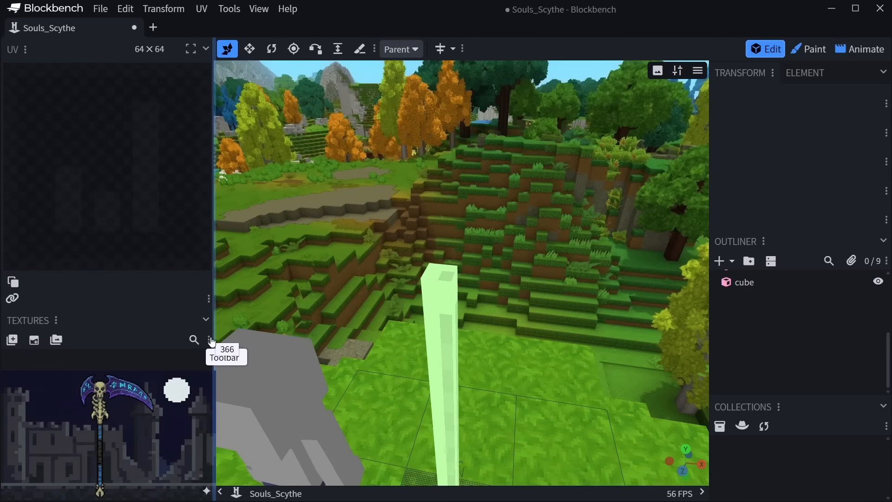
pyautogui.click(152, 413)
pyautogui.moveTo(151, 412); pyautogui.dragTo(448, 274)
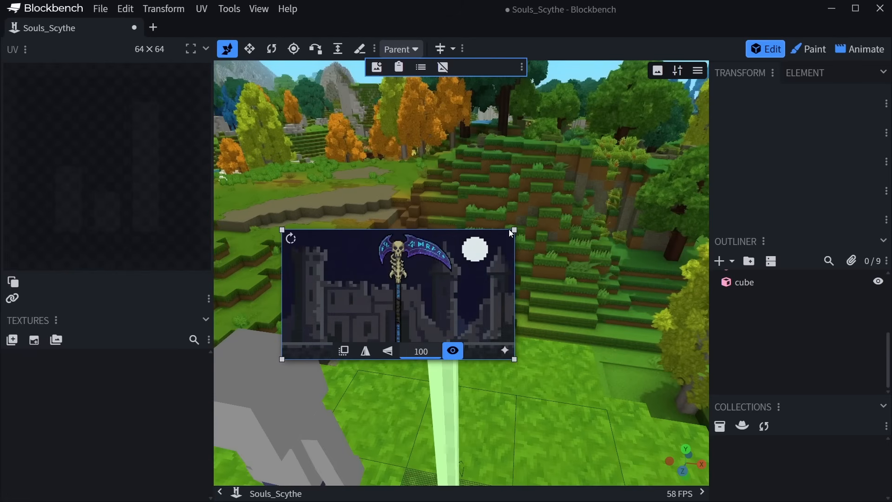
pyautogui.moveTo(516, 230); pyautogui.dragTo(677, 138)
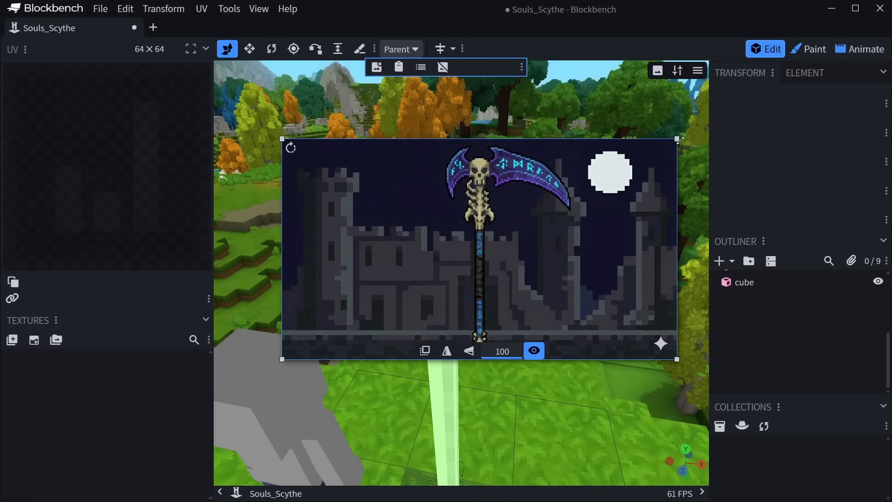
pyautogui.moveTo(677, 139); pyautogui.dragTo(514, 227)
pyautogui.moveTo(437, 273); pyautogui.dragTo(145, 397)
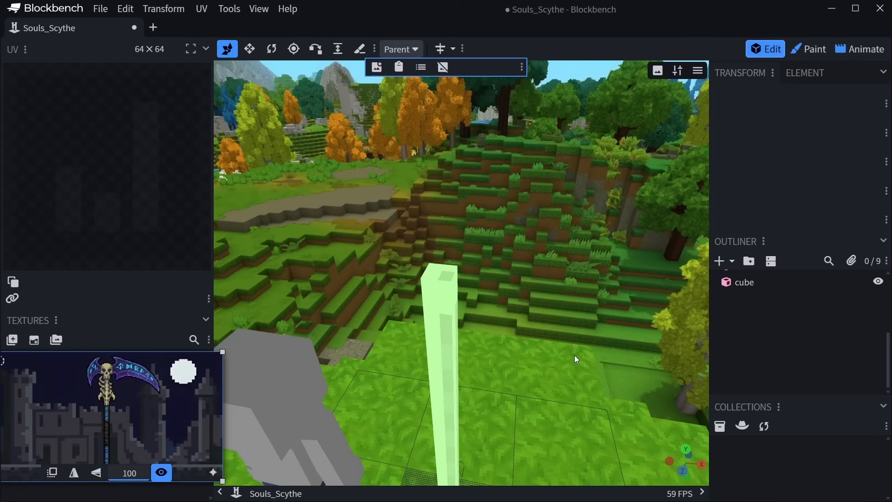
# Add a new cube and raise it to Y 164 near the top of the handle.
pyautogui.click(732, 262)
pyautogui.click(748, 276)
pyautogui.scroll(2, 501, 266)
pyautogui.scroll(-3, 501, 266)
pyautogui.moveTo(432, 353); pyautogui.dragTo(496, 182)
pyautogui.moveTo(494, 180); pyautogui.dragTo(505, 352, button='right')
pyautogui.moveTo(434, 342); pyautogui.dragTo(433, 133)
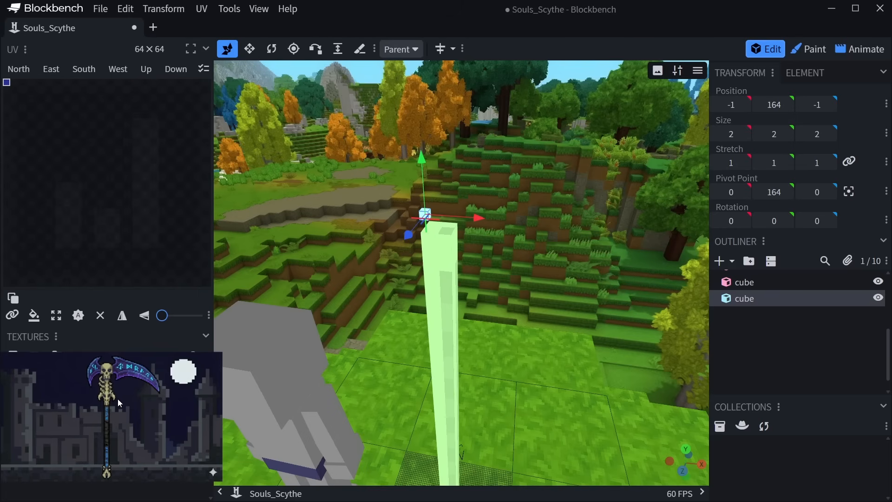
# Centre the new 2-unit cube on the handle's top face at 1.5, 161, -3.5.
pyautogui.moveTo(478, 203); pyautogui.dragTo(492, 316)
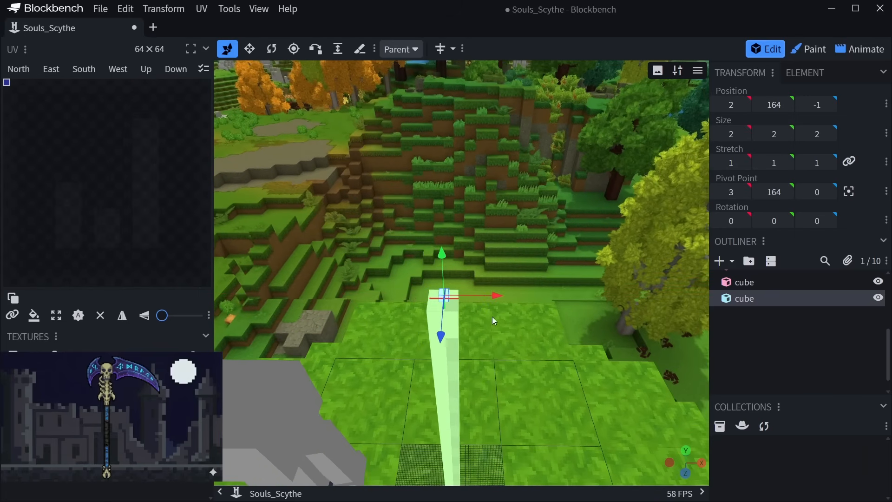
pyautogui.scroll(3, 480, 362)
pyautogui.scroll(3, 496, 348)
pyautogui.moveTo(496, 352)
pyautogui.mouseDown()
pyautogui.moveTo(498, 340)
pyautogui.moveTo(493, 346)
pyautogui.mouseUp()
pyautogui.moveTo(453, 191); pyautogui.dragTo(541, 149)
pyautogui.moveTo(536, 117); pyautogui.dragTo(527, 250)
pyautogui.moveTo(439, 435); pyautogui.dragTo(439, 416)
pyautogui.moveTo(493, 368); pyautogui.dragTo(488, 369)
pyautogui.moveTo(489, 418); pyautogui.dragTo(377, 341)
pyautogui.moveTo(307, 268); pyautogui.dragTo(279, 261)
pyautogui.moveTo(322, 324); pyautogui.dragTo(462, 322)
# Shorten the long handle cube from its top end to a height of 129 units.
pyautogui.press('s')
pyautogui.moveTo(500, 372); pyautogui.dragTo(495, 336)
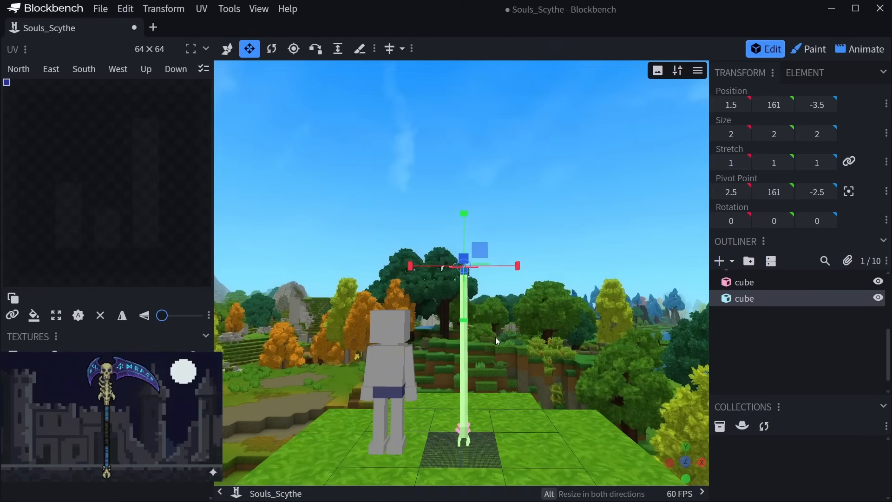
pyautogui.scroll(4, 495, 337)
pyautogui.scroll(3, 497, 330)
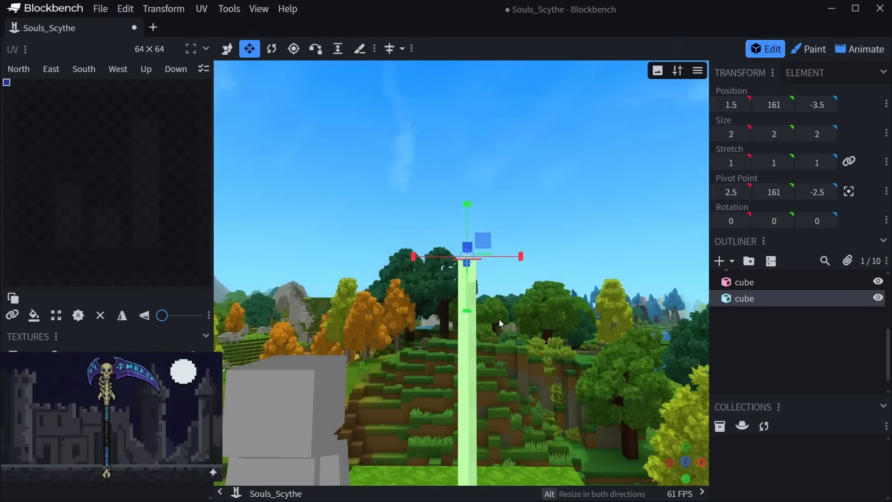
pyautogui.moveTo(512, 307); pyautogui.dragTo(501, 335, button='right')
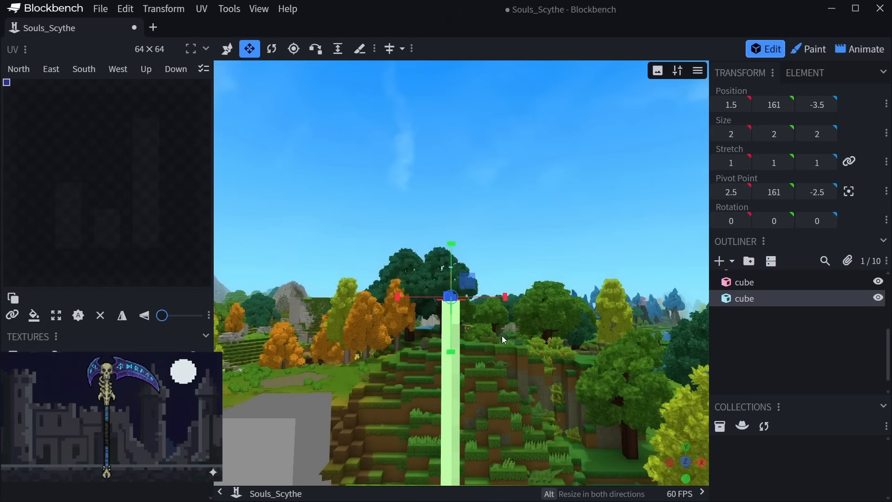
pyautogui.click(452, 375)
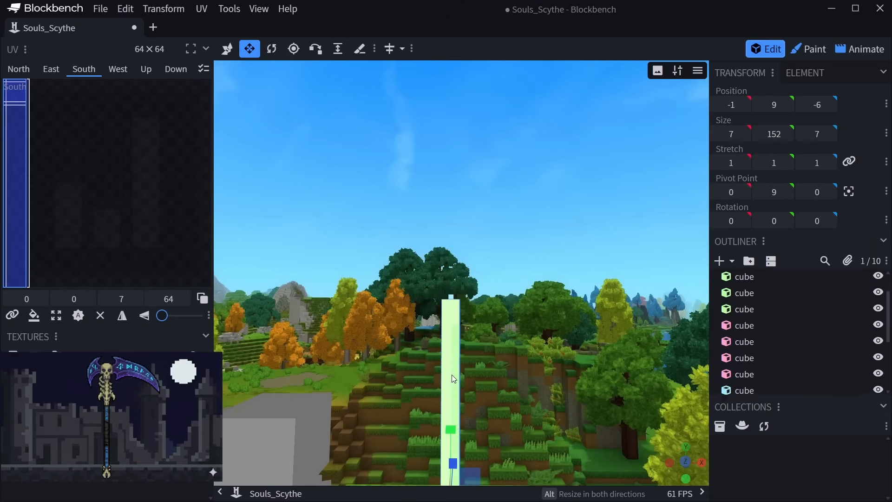
pyautogui.moveTo(504, 352); pyautogui.dragTo(502, 361)
pyautogui.moveTo(451, 414); pyautogui.dragTo(445, 462)
# Lower the small cube to Y 138 so it rests on the shortened handle's top.
pyautogui.scroll(2, 449, 314)
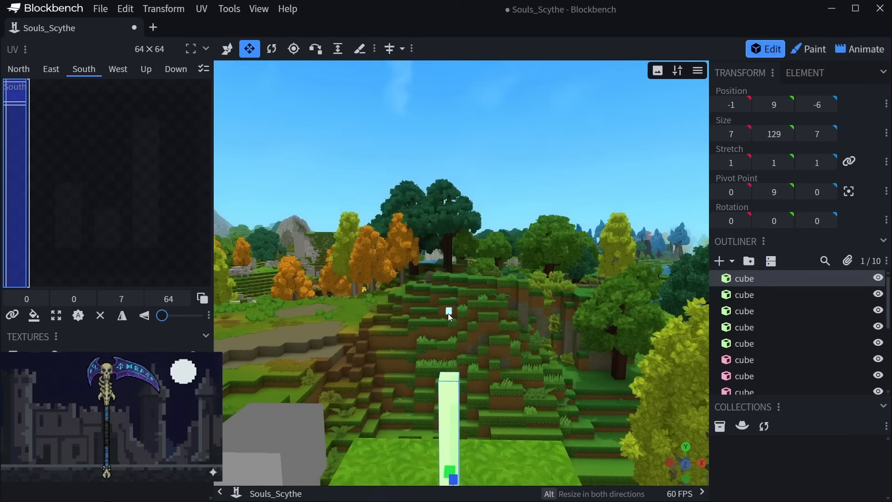
pyautogui.click(448, 313)
pyautogui.moveTo(450, 261); pyautogui.dragTo(453, 307)
pyautogui.hotkey('ctrl', 'z')
pyautogui.press('v')
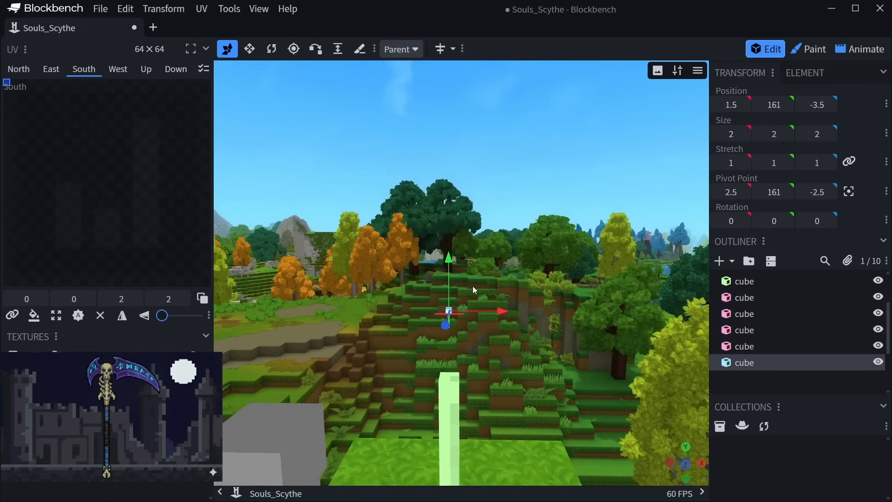
pyautogui.moveTo(450, 264); pyautogui.dragTo(453, 325)
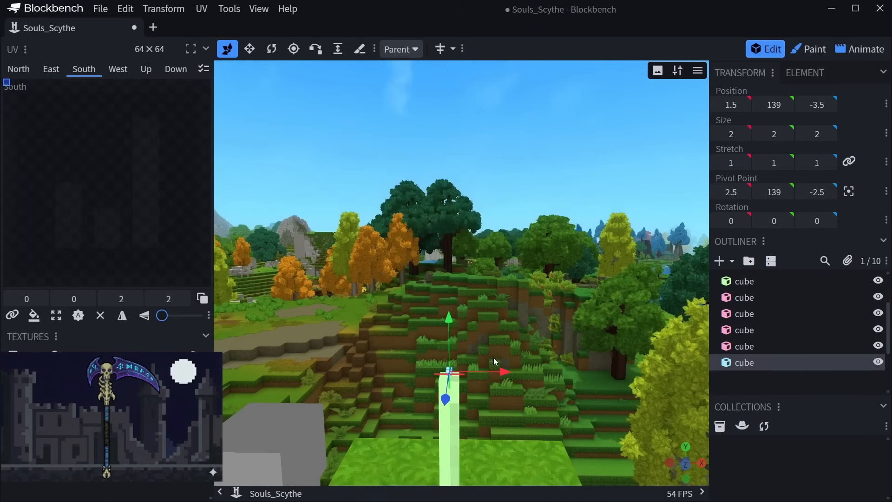
pyautogui.scroll(2, 516, 238)
pyautogui.scroll(3, 511, 241)
pyautogui.moveTo(480, 219); pyautogui.dragTo(521, 225)
pyautogui.scroll(-2, 503, 261)
# Extend the small cube upward to a height of 20 units.
pyautogui.press('s')
pyautogui.scroll(-2, 502, 258)
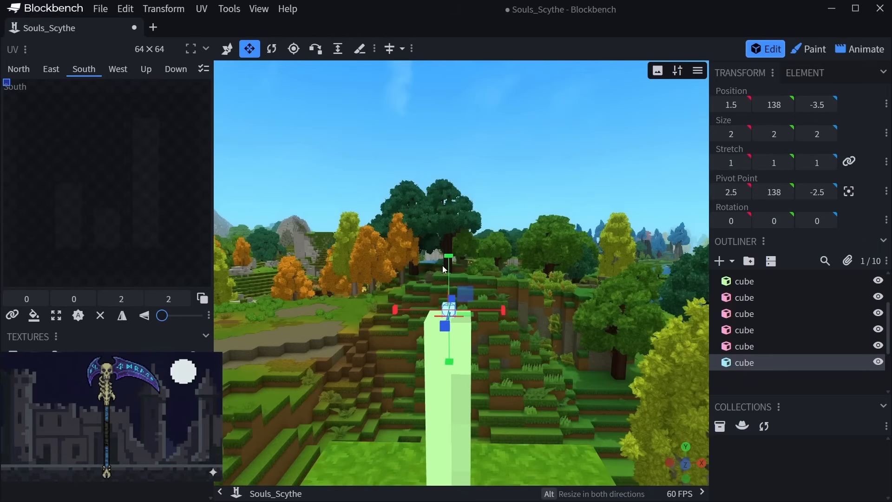
pyautogui.moveTo(453, 260); pyautogui.dragTo(449, 138)
pyautogui.scroll(-4, 549, 235)
pyautogui.scroll(1, 522, 264)
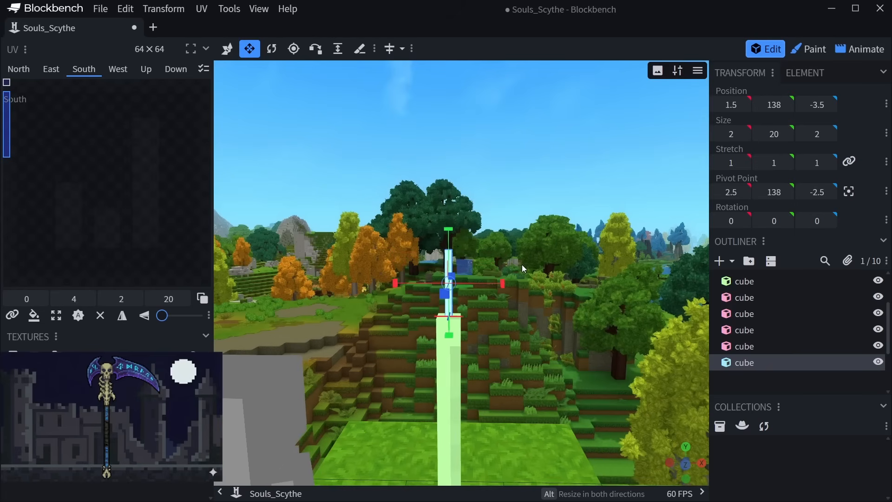
# Duplicate the 20-unit post on top of the handle and rotate the copy 45 degrees about Y.
pyautogui.scroll(3, 503, 270)
pyautogui.scroll(2, 488, 302)
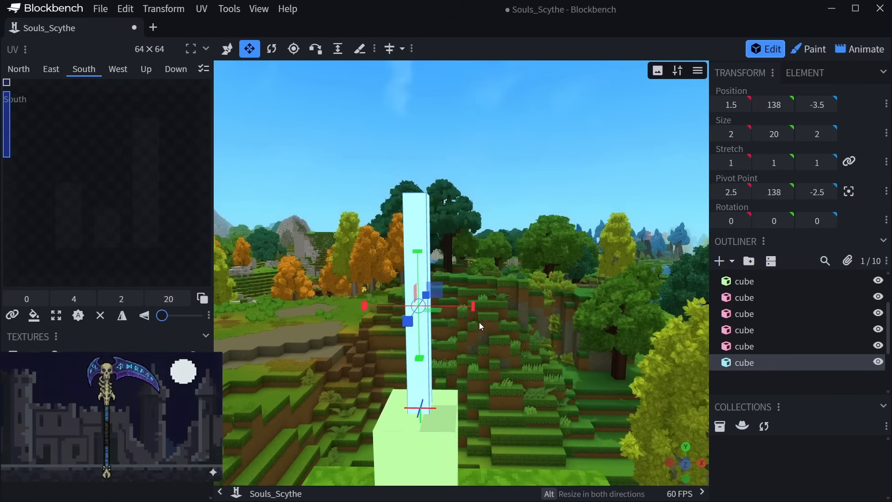
pyautogui.scroll(1, 474, 335)
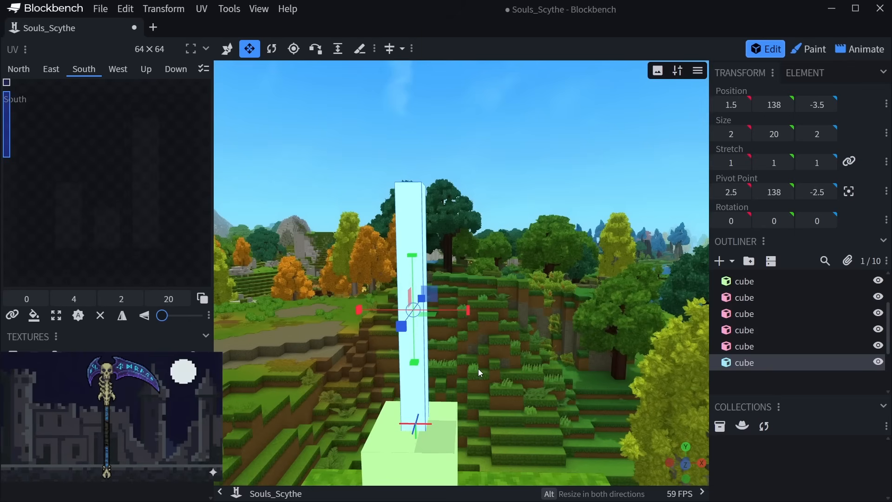
pyautogui.scroll(1, 478, 357)
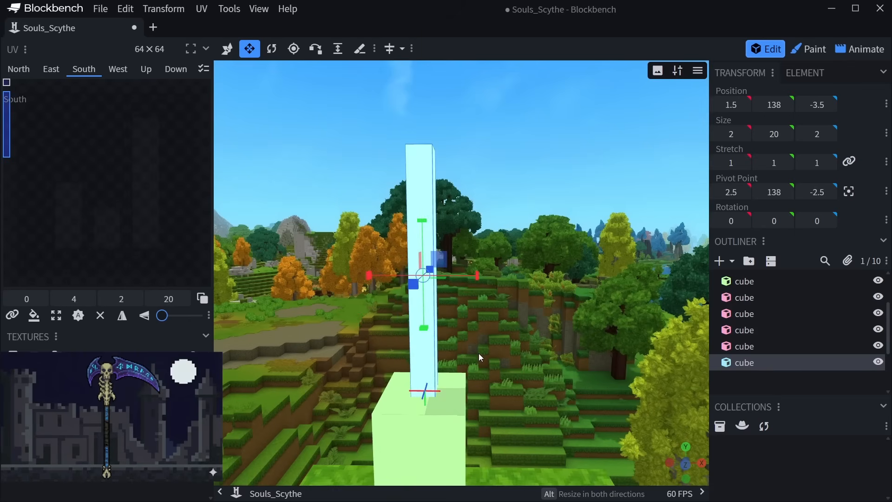
pyautogui.moveTo(470, 353); pyautogui.dragTo(471, 401)
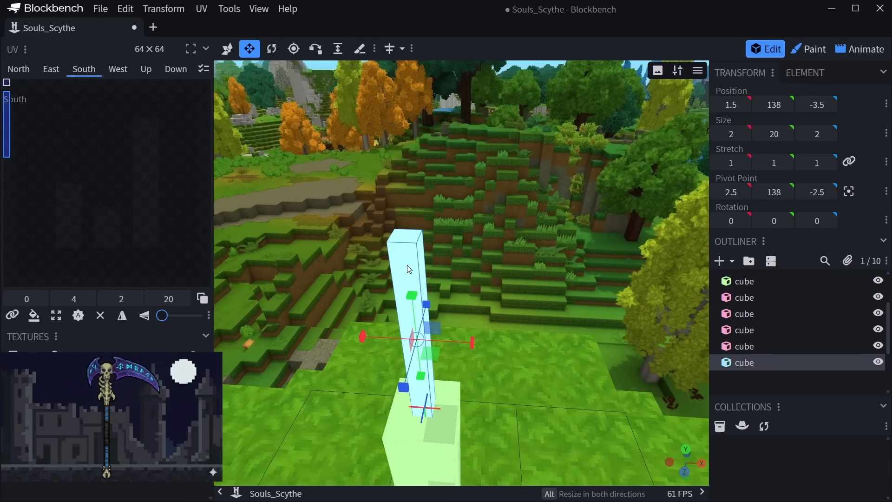
pyautogui.hotkey('ctrl', 'd')
pyautogui.press('r')
pyautogui.moveTo(483, 297); pyautogui.dragTo(485, 423)
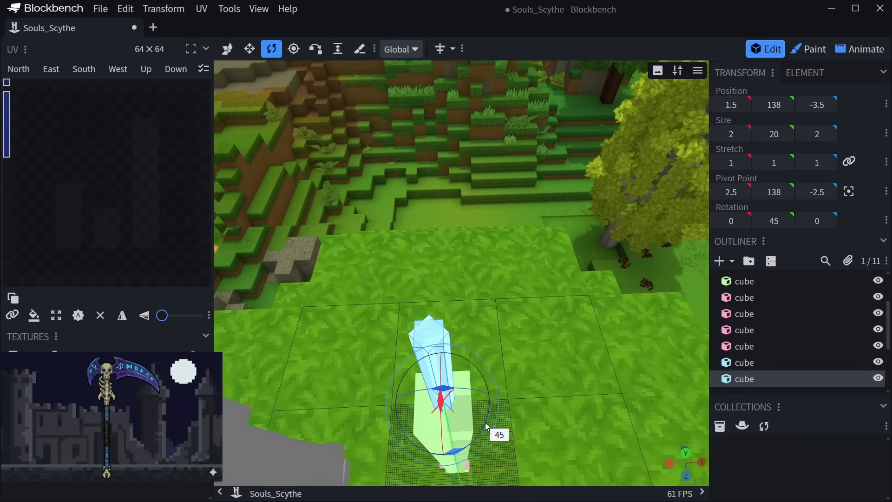
pyautogui.moveTo(531, 348); pyautogui.dragTo(534, 302, button='right')
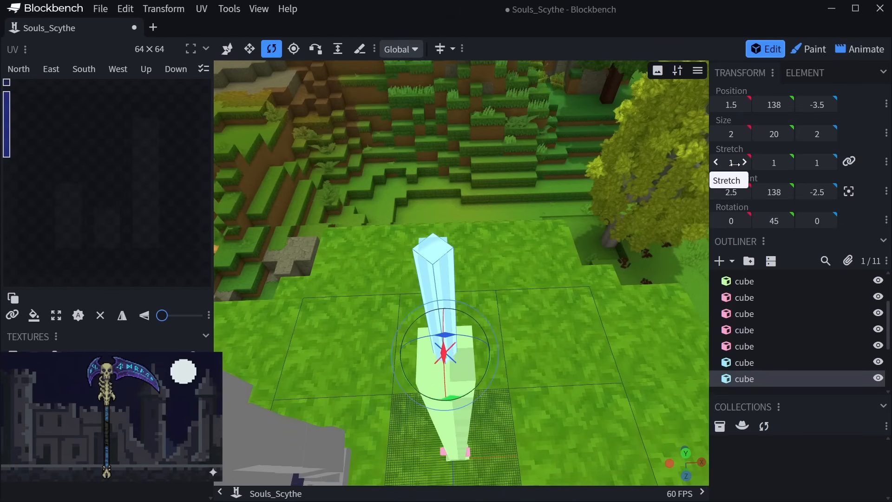
# Set the rotated post copy's Y stretch to 1.01.
pyautogui.moveTo(624, 246); pyautogui.dragTo(604, 234)
pyautogui.press('s')
pyautogui.click(775, 162)
pyautogui.write('1.1')
pyautogui.press('Return')
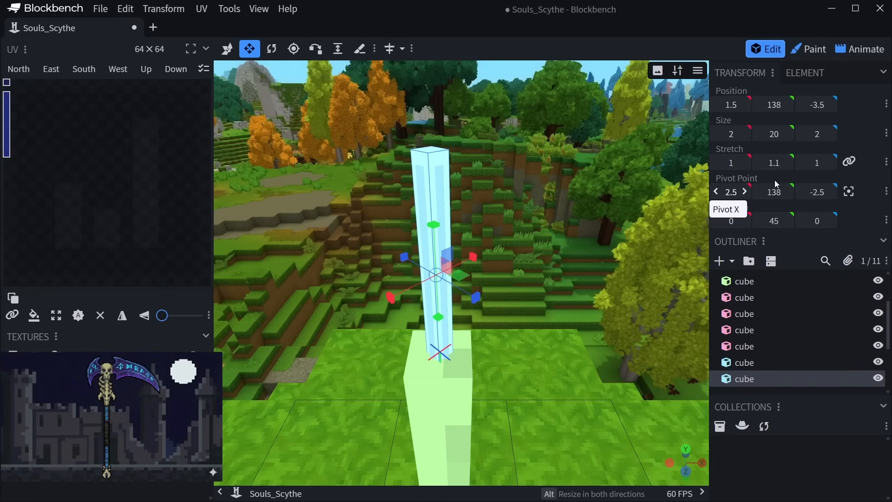
pyautogui.click(775, 163)
pyautogui.press('Right')
pyautogui.hotkey('shift', 'Left')
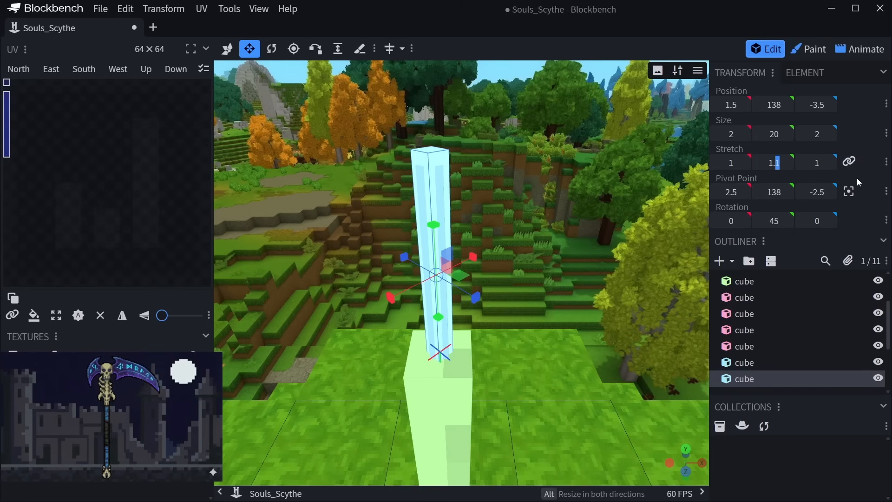
pyautogui.write('01')
pyautogui.press('Return')
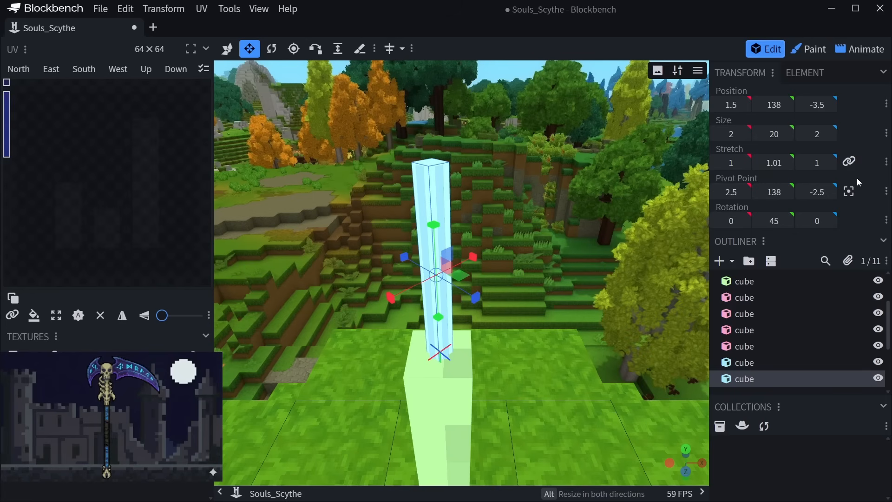
# Add a new cube and give it the Red marker color.
pyautogui.moveTo(541, 300); pyautogui.dragTo(567, 337)
pyautogui.moveTo(576, 309); pyautogui.dragTo(371, 313)
pyautogui.scroll(-3, 784, 325)
pyautogui.click(762, 338)
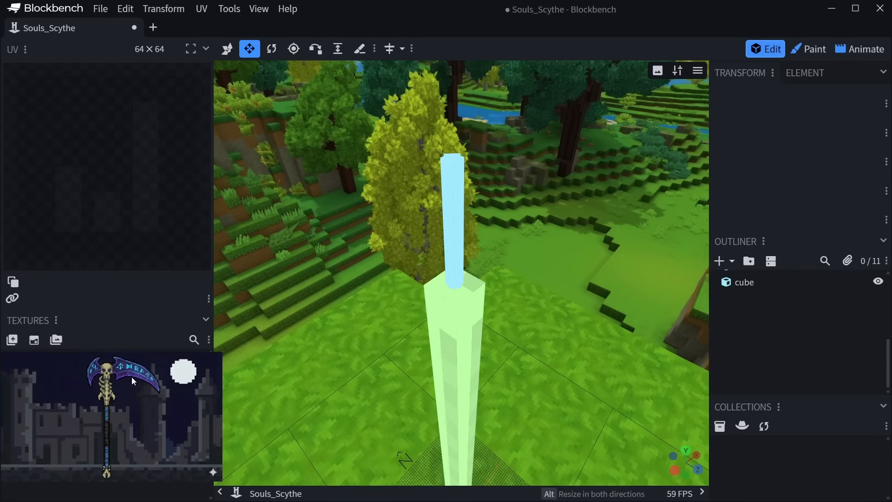
pyautogui.click(731, 261)
pyautogui.click(731, 276)
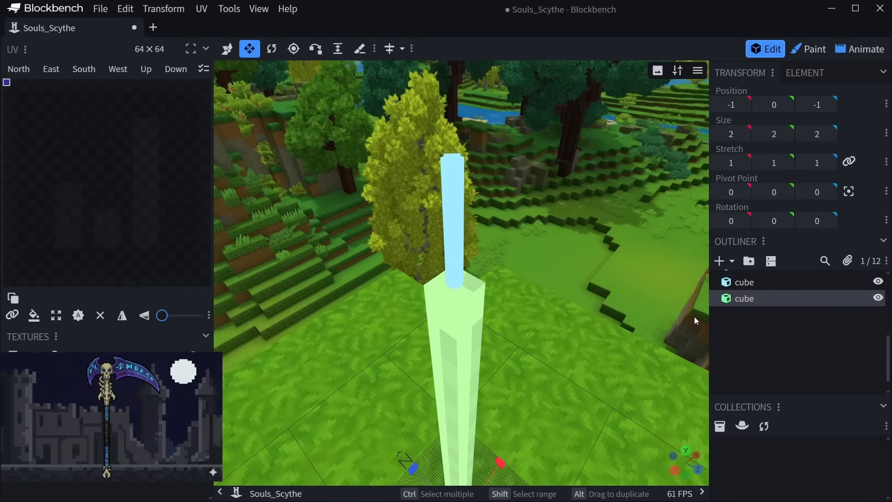
pyautogui.rightClick(730, 298)
pyautogui.moveTo(762, 217)
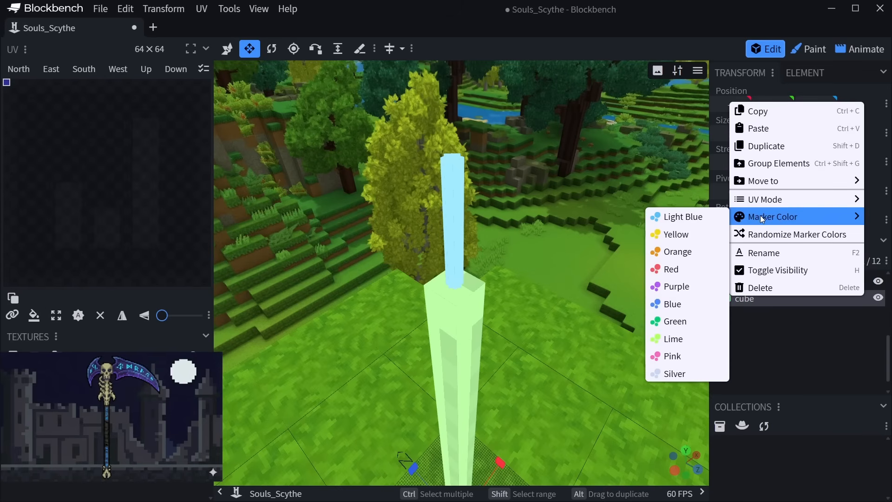
pyautogui.click(674, 269)
# Raise the red cube to Y 138, lengthen it to 9 units along X, and place it along the handle's front edge.
pyautogui.moveTo(480, 438); pyautogui.dragTo(471, 378, button='right')
pyautogui.press('v')
pyautogui.moveTo(459, 453); pyautogui.dragTo(453, 212)
pyautogui.moveTo(414, 96); pyautogui.dragTo(446, 96)
pyautogui.moveTo(431, 112); pyautogui.dragTo(351, 137)
pyautogui.moveTo(567, 214); pyautogui.dragTo(539, 235)
pyautogui.press('s')
pyautogui.moveTo(420, 205); pyautogui.dragTo(486, 241)
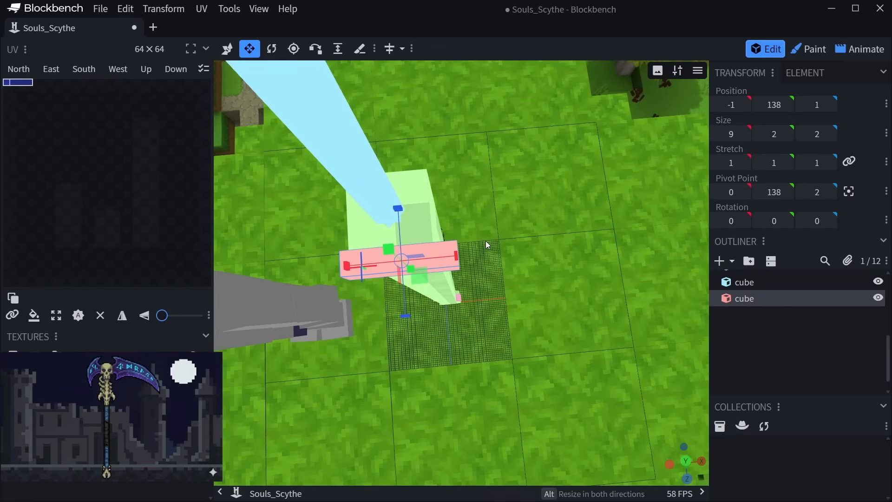
# Duplicate the red bar, rotate the copy 90 degrees about Y, and place it along the handle's adjacent side at X 6, Z -1.
pyautogui.hotkey('ctrl', 'd')
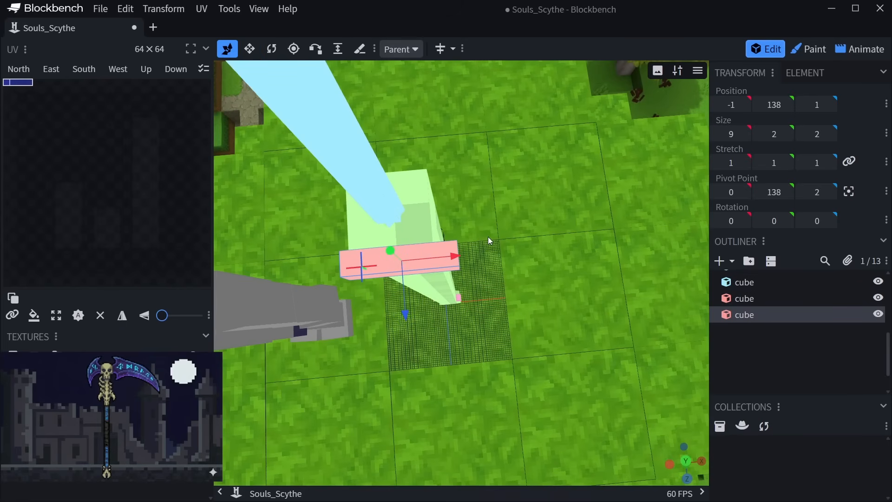
pyautogui.press('r')
pyautogui.moveTo(403, 293); pyautogui.dragTo(491, 222)
pyautogui.press('v')
pyautogui.moveTo(441, 200); pyautogui.dragTo(442, 178)
pyautogui.hotkey('ctrl', 'z')
pyautogui.moveTo(591, 233); pyautogui.dragTo(495, 222)
pyautogui.moveTo(439, 217); pyautogui.dragTo(575, 265)
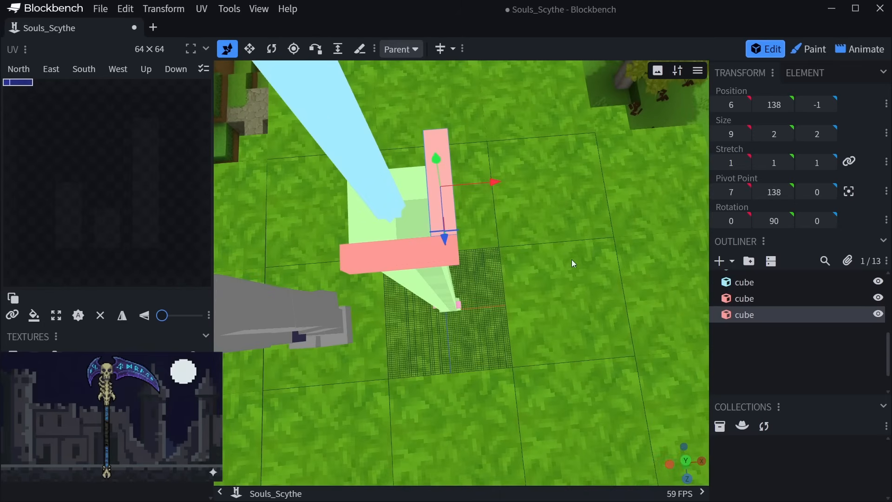
# Duplicate the front red bar and move the copy to the opposite side at X -3, Z -8.
pyautogui.click(407, 260)
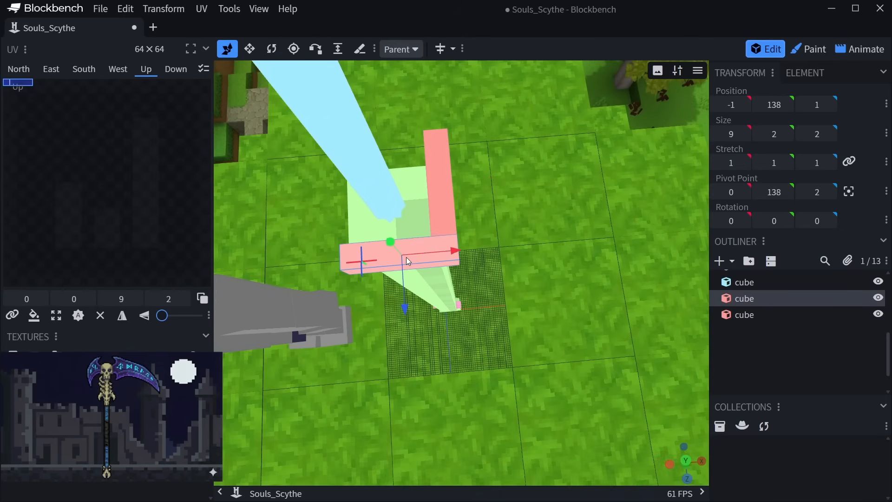
pyautogui.hotkey('ctrl', 'd')
pyautogui.moveTo(402, 303); pyautogui.dragTo(405, 195)
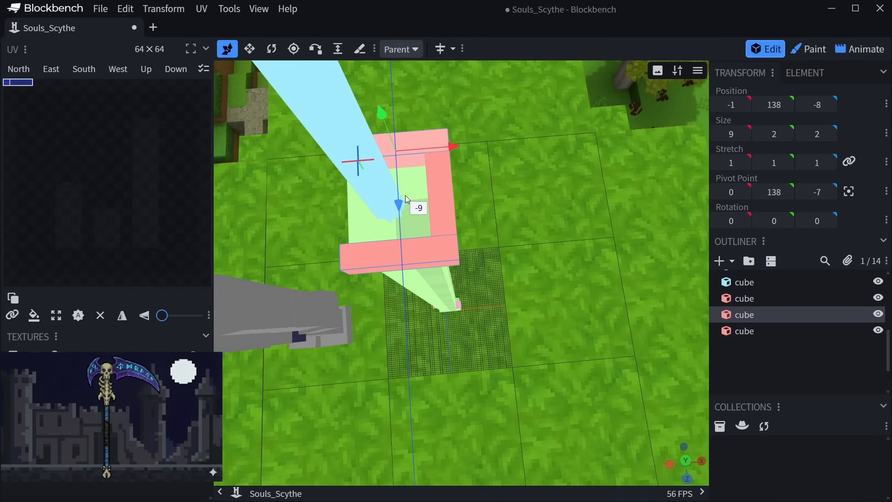
pyautogui.moveTo(449, 146); pyautogui.dragTo(427, 152)
pyautogui.moveTo(418, 203); pyautogui.dragTo(490, 208, button='right')
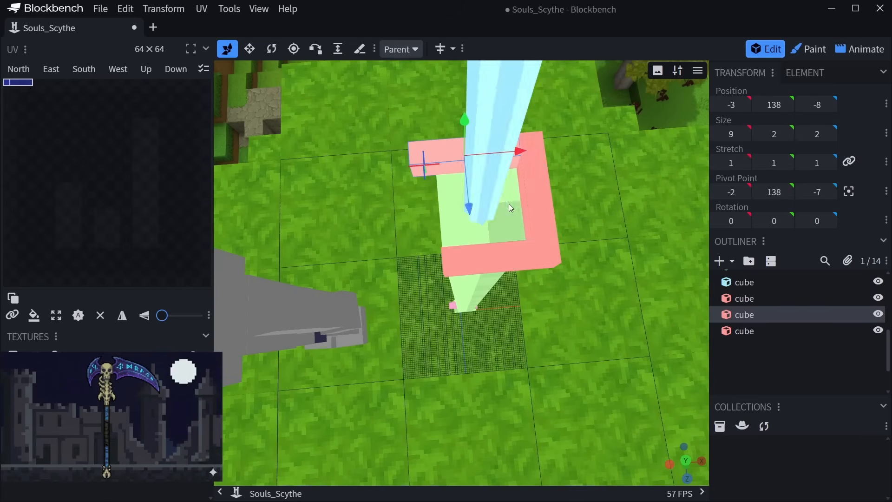
# Duplicate the 90-degree side bar and move the copy to the remaining side at X -3, Z 1 to close the square.
pyautogui.click(533, 196)
pyautogui.hotkey('ctrl', 'd')
pyautogui.moveTo(557, 190); pyautogui.dragTo(431, 274)
pyautogui.moveTo(387, 329); pyautogui.dragTo(483, 231)
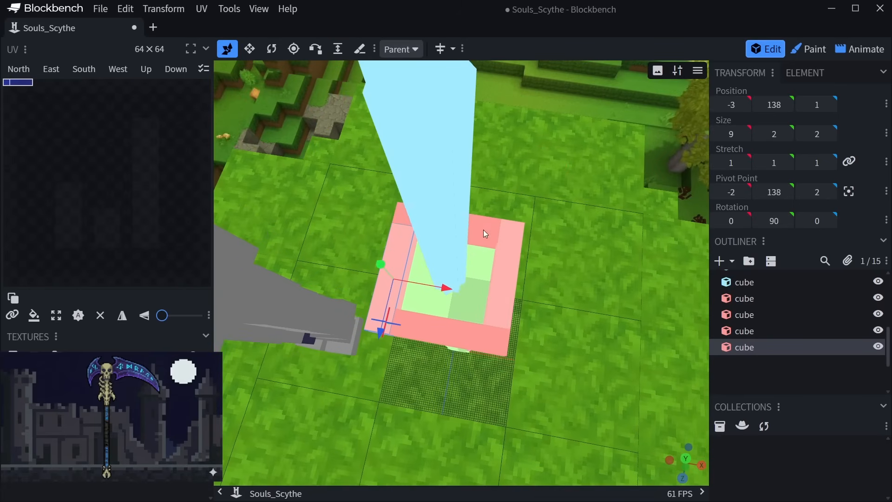
# Group the four red bars and name the group Ring.
pyautogui.click(755, 301)
pyautogui.keyDown('shift'); pyautogui.click(746, 348); pyautogui.keyUp('shift')
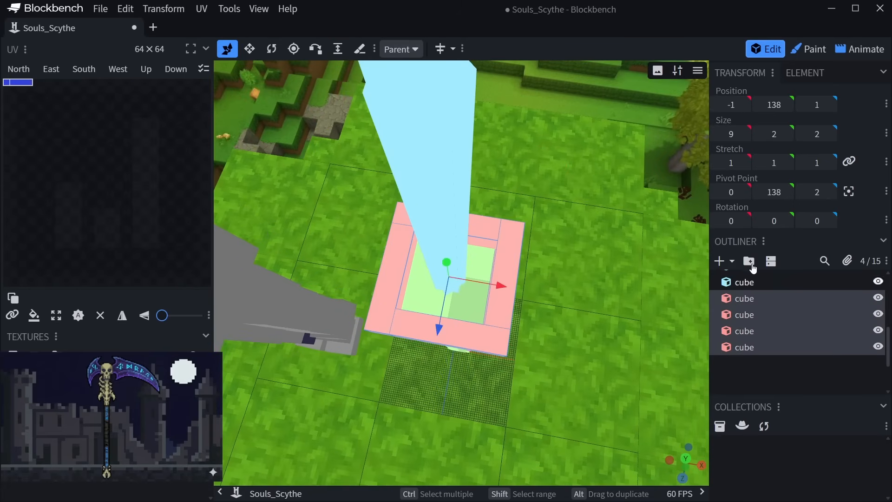
pyautogui.click(748, 261)
pyautogui.click(742, 300)
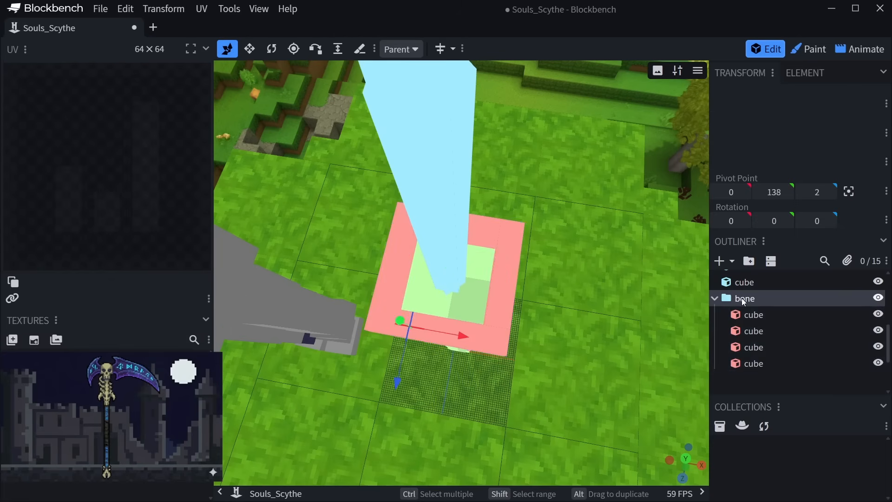
pyautogui.doubleClick(744, 300)
pyautogui.write('Ring')
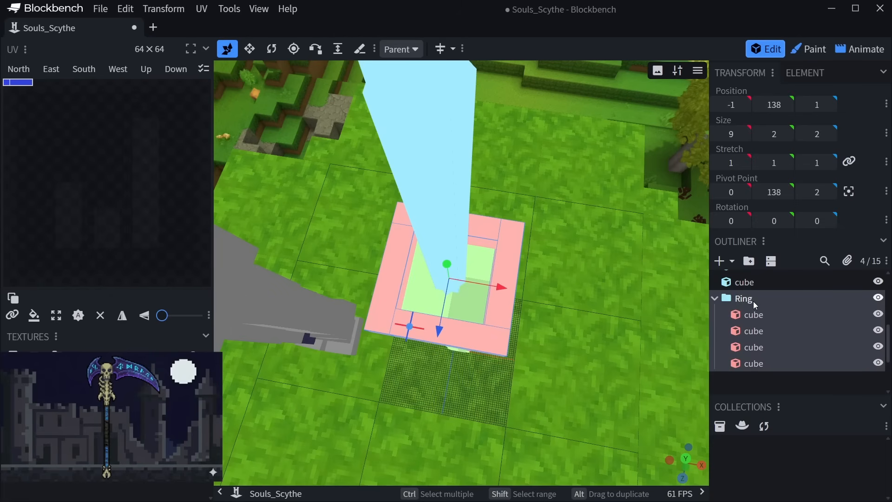
pyautogui.click(714, 298)
# Center the Ring group's pivot point and rotate the ring 45 degrees about Y.
pyautogui.moveTo(569, 335)
pyautogui.mouseDown()
pyautogui.moveTo(575, 264)
pyautogui.moveTo(580, 294)
pyautogui.moveTo(553, 333)
pyautogui.mouseUp()
pyautogui.press('r')
pyautogui.moveTo(434, 339); pyautogui.dragTo(462, 341)
pyautogui.hotkey('ctrl', 'z')
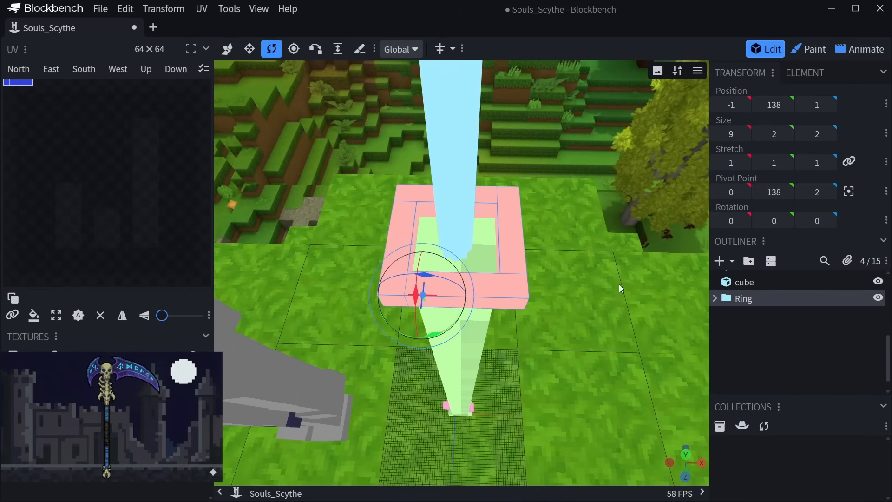
pyautogui.click(848, 191)
pyautogui.moveTo(469, 276); pyautogui.dragTo(541, 266)
# Duplicate the ring, raise the copy to Y 142, and set its Y rotation to 90 degrees.
pyautogui.hotkey('ctrl', 'd')
pyautogui.press('v')
pyautogui.moveTo(466, 193); pyautogui.dragTo(476, 146)
pyautogui.moveTo(494, 359); pyautogui.dragTo(515, 313)
pyautogui.press('r')
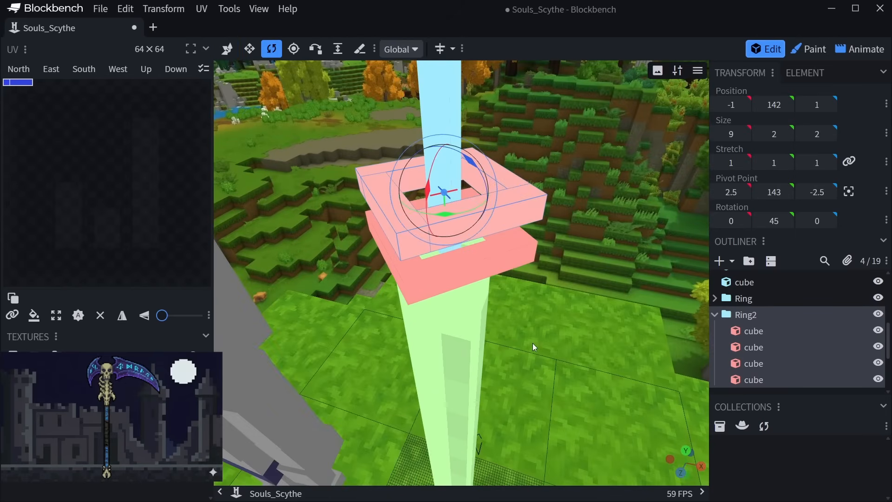
pyautogui.moveTo(532, 342); pyautogui.dragTo(479, 333)
pyautogui.moveTo(450, 304); pyautogui.dragTo(491, 297)
pyautogui.moveTo(543, 351)
pyautogui.mouseDown()
pyautogui.moveTo(551, 298)
pyautogui.moveTo(533, 344)
pyautogui.mouseUp()
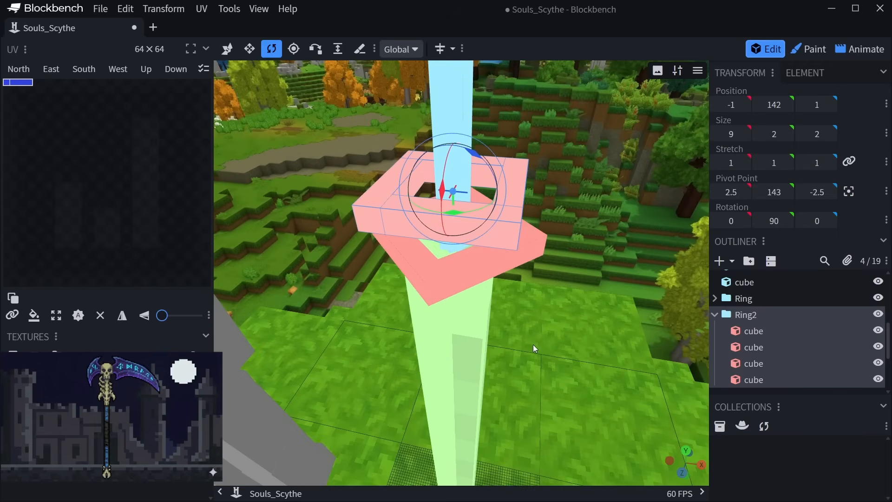
# Duplicate both rings together and move the copies up the spine above the originals.
pyautogui.click(714, 314)
pyautogui.click(738, 298)
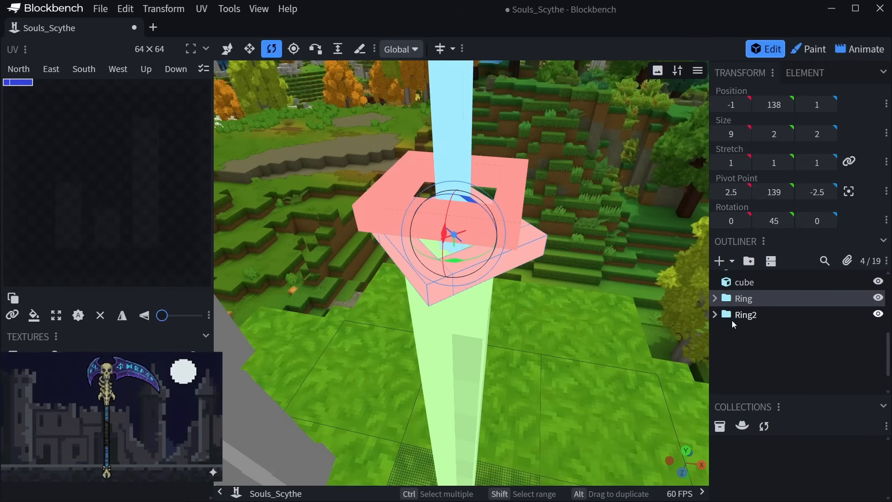
pyautogui.click(743, 317)
pyautogui.moveTo(682, 324); pyautogui.dragTo(581, 296)
pyautogui.hotkey('ctrl', 'd')
pyautogui.press('v')
pyautogui.moveTo(455, 256); pyautogui.dragTo(461, 160)
pyautogui.moveTo(493, 341); pyautogui.dragTo(502, 297)
pyautogui.moveTo(576, 214); pyautogui.dragTo(567, 305, button='right')
pyautogui.moveTo(567, 305); pyautogui.dragTo(542, 324)
# Duplicate the upper pair of rings and raise the new pair so its lower ring sits at Y 153.
pyautogui.scroll(-6, 555, 304)
pyautogui.hotkey('ctrl', 'd')
pyautogui.moveTo(454, 218); pyautogui.dragTo(456, 183)
pyautogui.moveTo(456, 183); pyautogui.dragTo(555, 285)
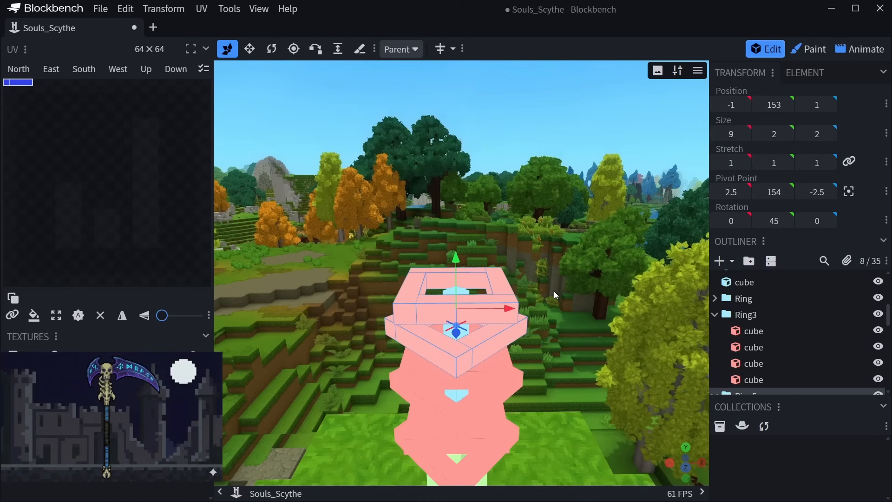
# Add a new 2-unit cube at the spine and raise it to Y 158 above the top ring.
pyautogui.click(732, 261)
pyautogui.click(743, 278)
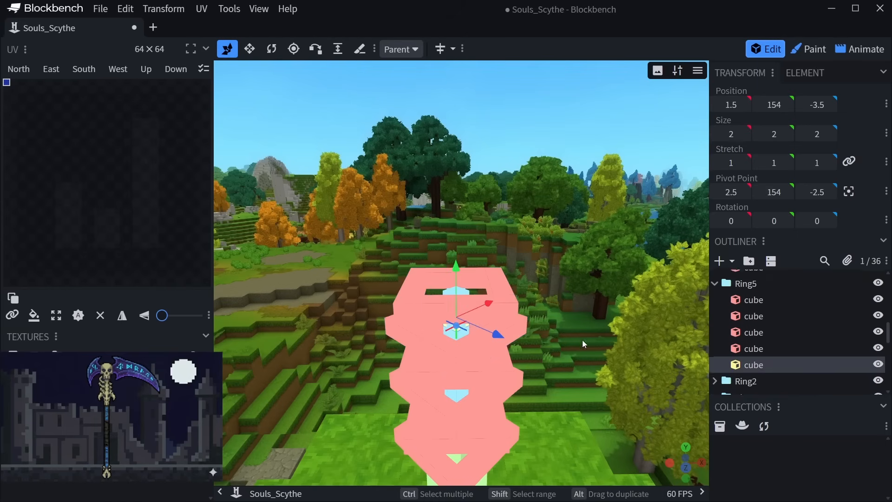
pyautogui.scroll(-5, 536, 229)
pyautogui.moveTo(519, 257); pyautogui.dragTo(509, 271)
pyautogui.scroll(5, 525, 266)
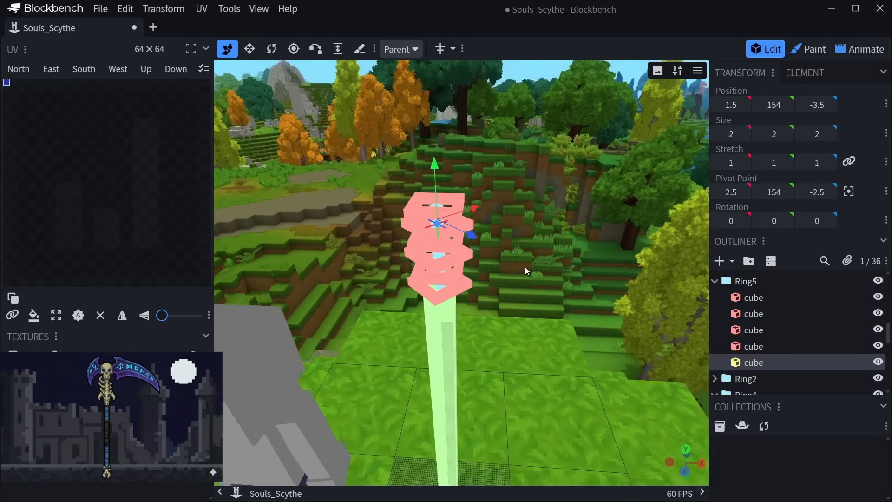
pyautogui.moveTo(423, 152); pyautogui.dragTo(419, 105)
pyautogui.moveTo(533, 152); pyautogui.dragTo(522, 217)
pyautogui.scroll(4, 530, 196)
# Rotate the new cube 45 degrees about Y and center its pivot point.
pyautogui.press('r')
pyautogui.moveTo(437, 282); pyautogui.dragTo(454, 272)
pyautogui.moveTo(536, 291); pyautogui.dragTo(535, 262)
pyautogui.press('v')
pyautogui.moveTo(518, 166); pyautogui.dragTo(445, 174)
pyautogui.click(848, 192)
pyautogui.moveTo(551, 171); pyautogui.dragTo(517, 245)
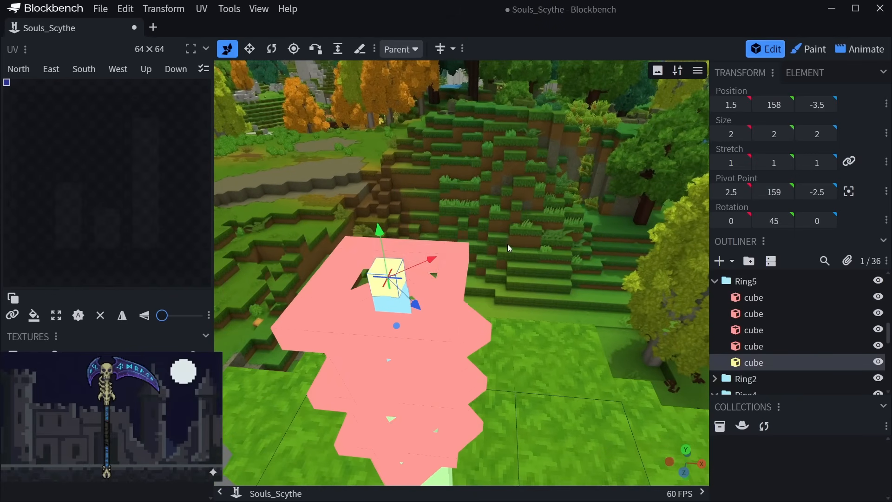
# Raise the yellow cube to Y 161 and widen it to 12 units along both X and Z.
pyautogui.moveTo(386, 240); pyautogui.dragTo(373, 188)
pyautogui.press('s')
pyautogui.moveTo(443, 246); pyautogui.dragTo(434, 283)
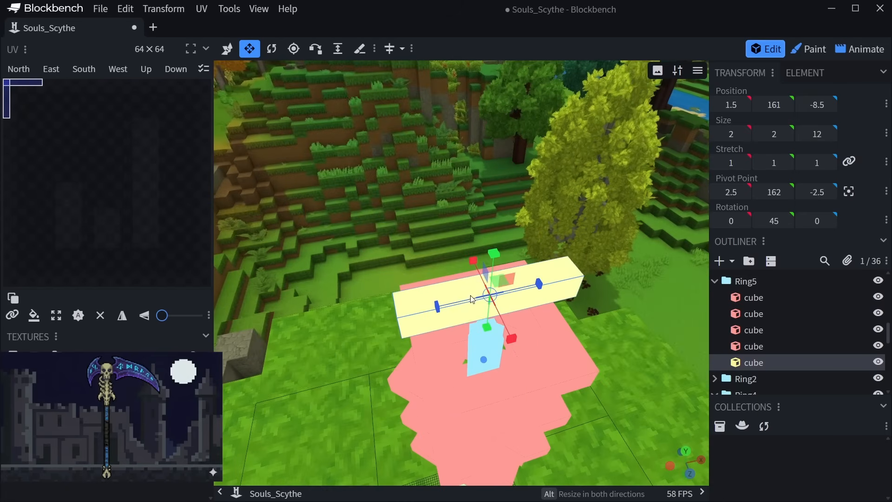
pyautogui.moveTo(511, 340); pyautogui.dragTo(597, 403)
pyautogui.moveTo(606, 287); pyautogui.dragTo(452, 316)
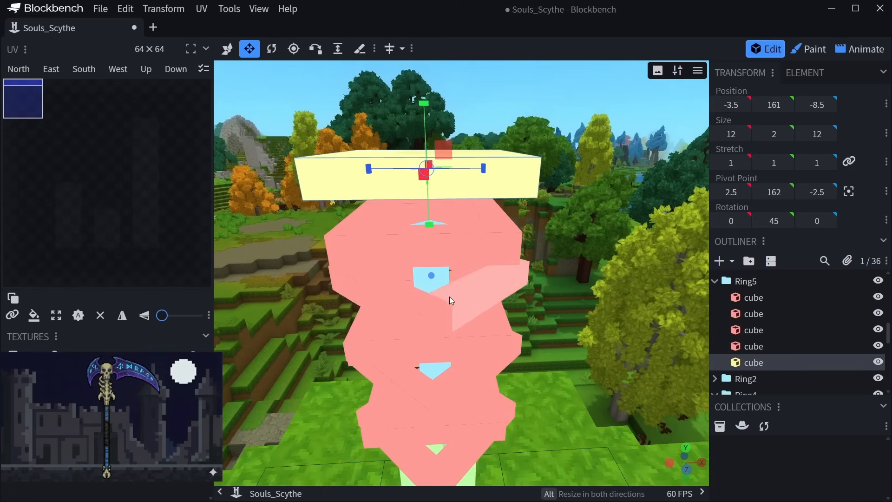
# Extend the yellow block upward to a height of 12 units to form the skull.
pyautogui.scroll(-8, 451, 300)
pyautogui.moveTo(547, 180); pyautogui.dragTo(541, 239, button='right')
pyautogui.moveTo(444, 235); pyautogui.dragTo(438, 171)
pyautogui.moveTo(481, 208); pyautogui.dragTo(575, 200)
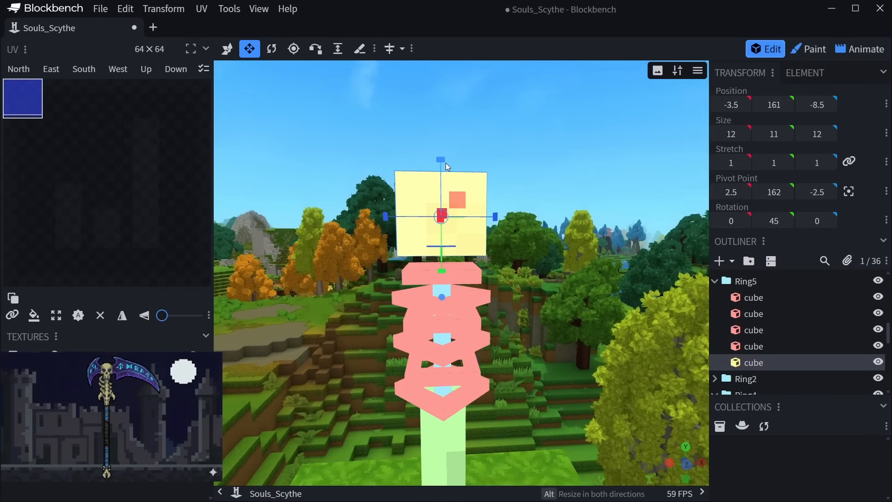
pyautogui.moveTo(442, 163); pyautogui.dragTo(547, 243)
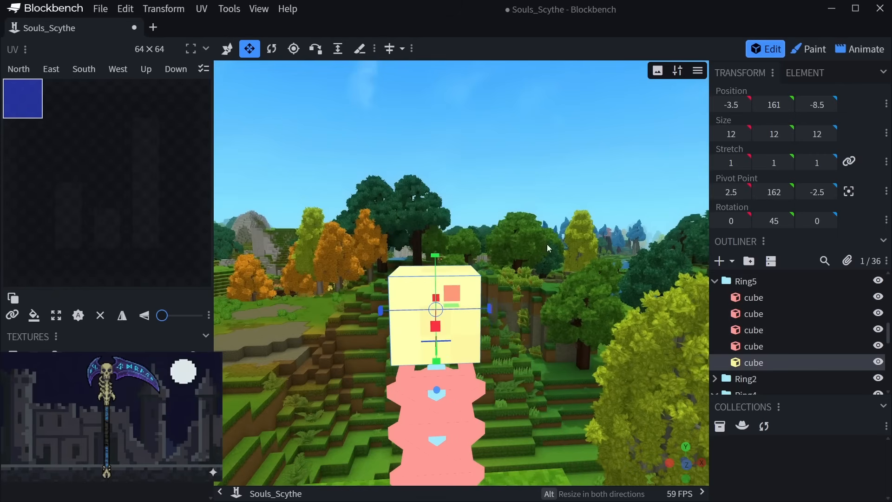
# Add a new cube on top of the yellow block at Y 174 and rotate it 45 degrees about Y.
pyautogui.click(730, 260)
pyautogui.click(732, 277)
pyautogui.press('v')
pyautogui.moveTo(437, 332); pyautogui.dragTo(473, 266)
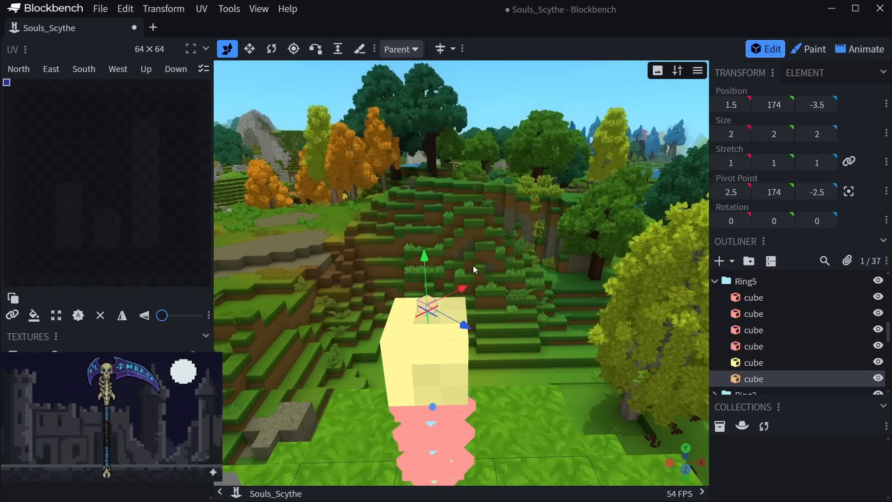
pyautogui.press('r')
pyautogui.scroll(3, 480, 291)
pyautogui.moveTo(416, 375); pyautogui.dragTo(430, 360)
pyautogui.press('s')
pyautogui.moveTo(473, 334); pyautogui.dragTo(457, 362)
pyautogui.moveTo(462, 412); pyautogui.dragTo(479, 366)
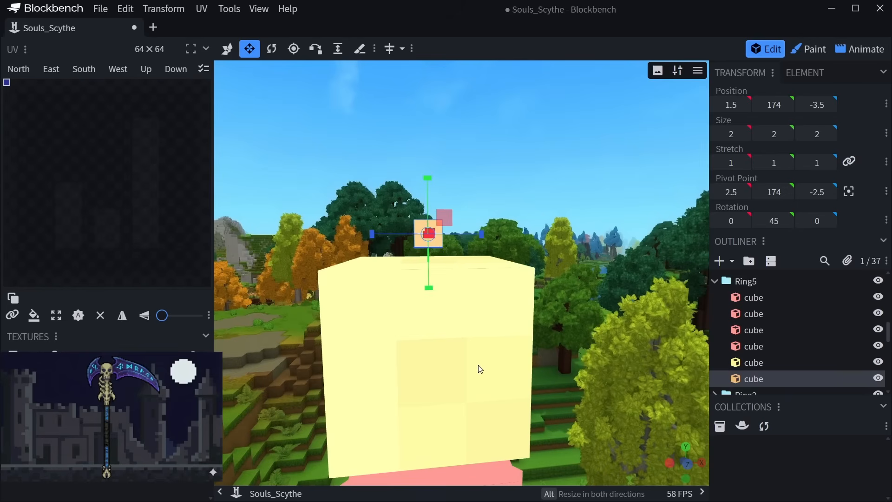
# Enlarge the orange cube to 8 × 2 × 8 units and lower it to Y 172 into the yellow block's top.
pyautogui.press('v')
pyautogui.moveTo(427, 210); pyautogui.dragTo(428, 224)
pyautogui.press('s')
pyautogui.moveTo(464, 263); pyautogui.dragTo(461, 373)
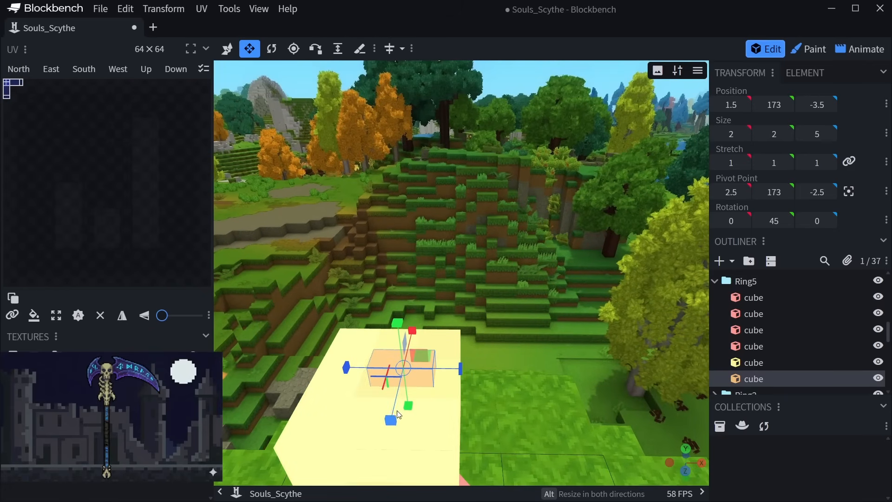
pyautogui.moveTo(391, 419)
pyautogui.mouseDown()
pyautogui.moveTo(382, 474)
pyautogui.moveTo(354, 427)
pyautogui.moveTo(384, 425)
pyautogui.mouseUp()
pyautogui.moveTo(433, 387); pyautogui.dragTo(554, 301)
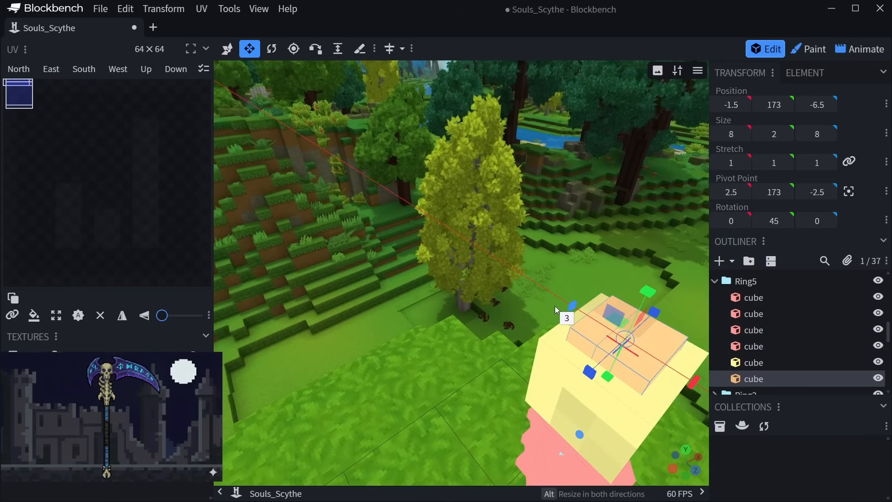
pyautogui.moveTo(520, 366); pyautogui.dragTo(534, 260)
pyautogui.press('s')
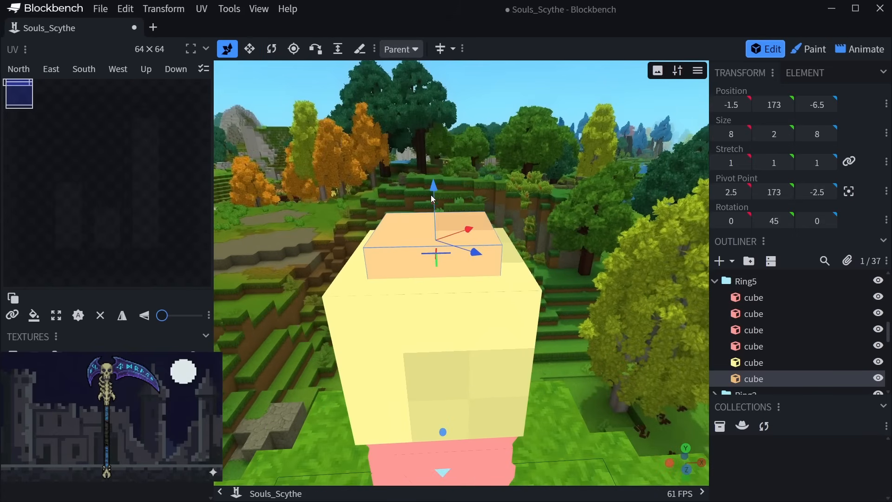
pyautogui.moveTo(431, 200); pyautogui.dragTo(436, 217)
# Resize the orange slab to 10 × 1 × 10 units, centered on the yellow block with its base at Y 173.
pyautogui.press('s')
pyautogui.moveTo(550, 251); pyautogui.dragTo(547, 252)
pyautogui.moveTo(430, 303); pyautogui.dragTo(432, 296)
pyautogui.moveTo(485, 259); pyautogui.dragTo(490, 250)
pyautogui.moveTo(434, 298); pyautogui.dragTo(437, 304)
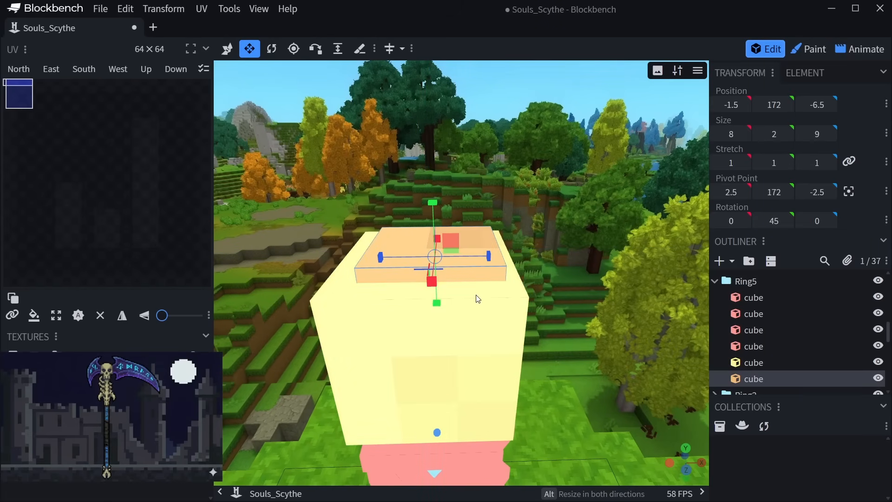
pyautogui.hotkey('ctrl', 'z')
pyautogui.moveTo(537, 297); pyautogui.dragTo(504, 308)
pyautogui.moveTo(309, 312); pyautogui.dragTo(303, 318)
pyautogui.moveTo(332, 310); pyautogui.dragTo(387, 307)
pyautogui.moveTo(542, 293); pyautogui.dragTo(532, 287)
pyautogui.moveTo(574, 365); pyautogui.dragTo(525, 316, button='middle')
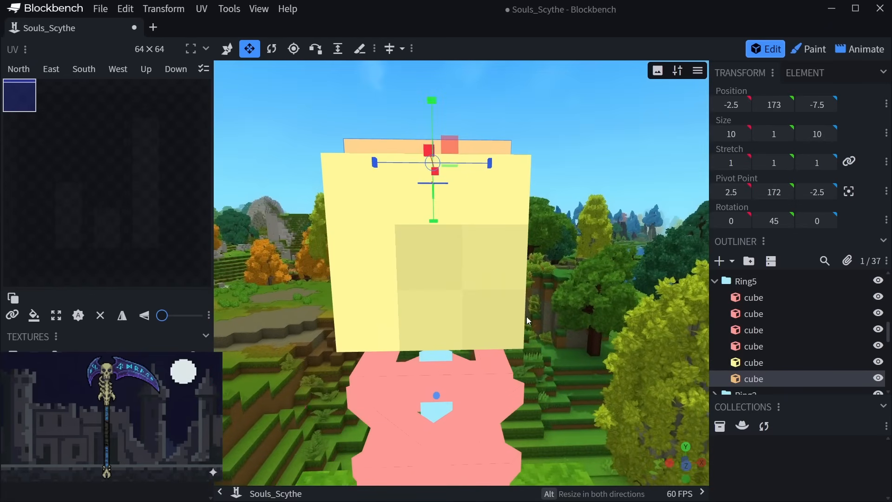
# Select the yellow skull block and extend it to 13 units along X.
pyautogui.moveTo(534, 321); pyautogui.dragTo(529, 282, button='right')
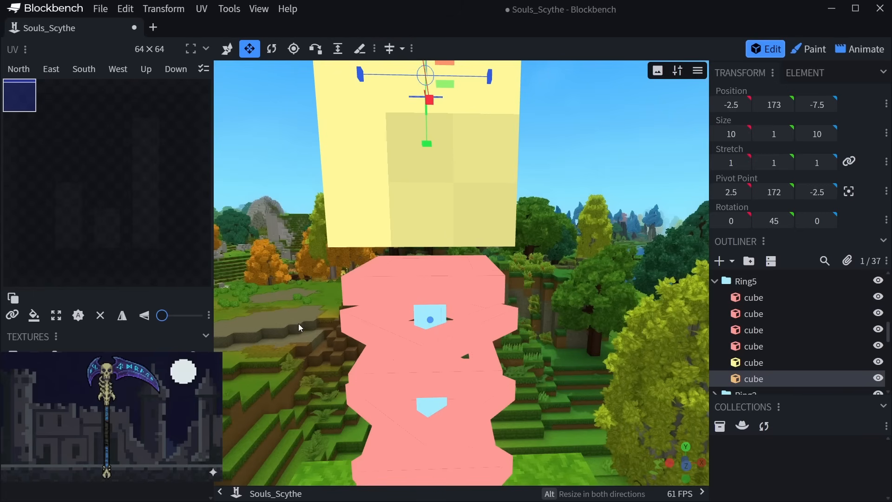
pyautogui.scroll(-10, 302, 323)
pyautogui.moveTo(483, 327); pyautogui.dragTo(550, 316)
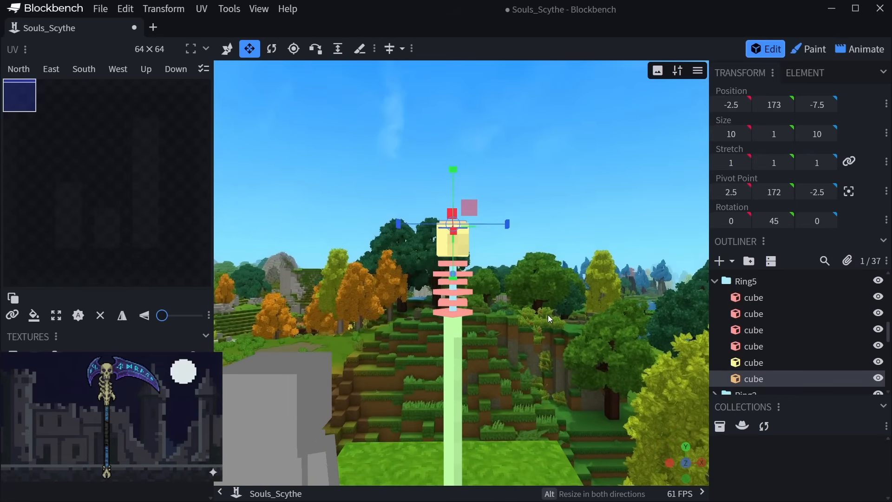
pyautogui.scroll(5, 498, 315)
pyautogui.moveTo(493, 314); pyautogui.dragTo(450, 303)
pyautogui.click(376, 295)
pyautogui.moveTo(278, 267); pyautogui.dragTo(269, 272)
pyautogui.moveTo(313, 335); pyautogui.dragTo(386, 316)
pyautogui.scroll(2, 755, 346)
pyautogui.scroll(4, 754, 346)
pyautogui.scroll(-4, 753, 346)
# Collapse the expanded Ring groups in the outliner, including Ring3 and Ring6.
pyautogui.click(715, 325)
pyautogui.scroll(2, 738, 339)
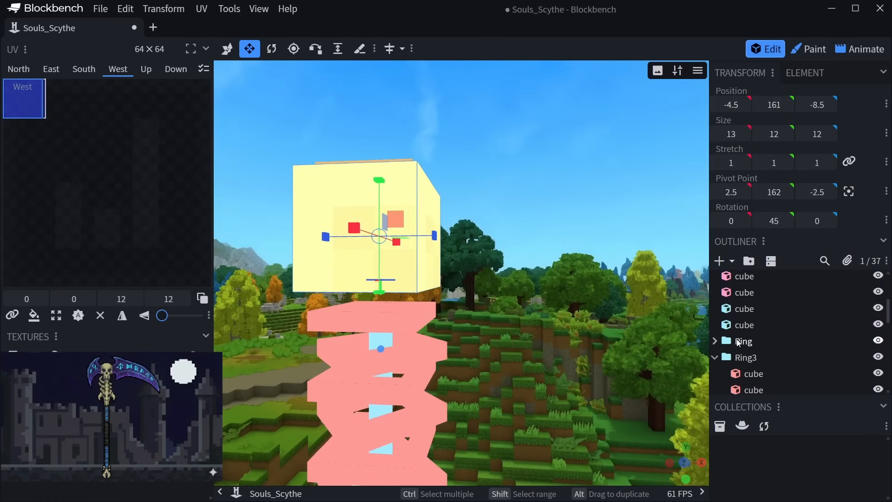
pyautogui.click(714, 357)
pyautogui.scroll(-2, 743, 355)
pyautogui.click(714, 291)
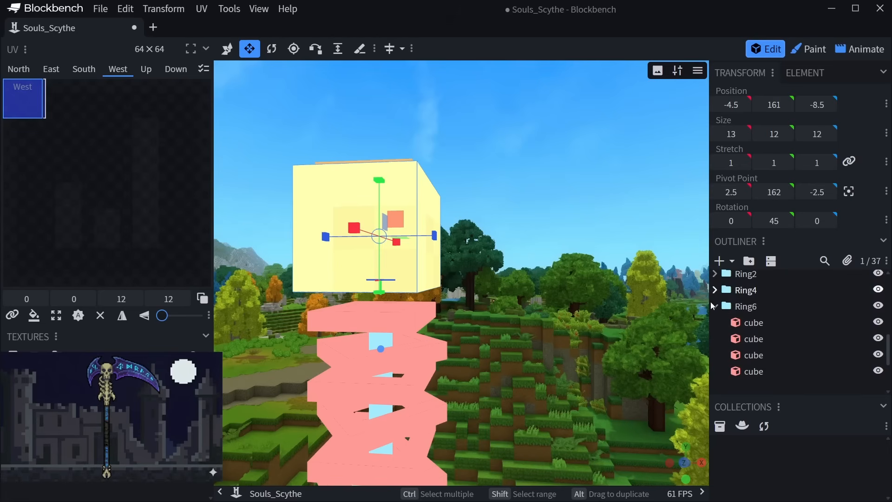
pyautogui.click(714, 306)
pyautogui.scroll(2, 754, 337)
pyautogui.scroll(2, 752, 333)
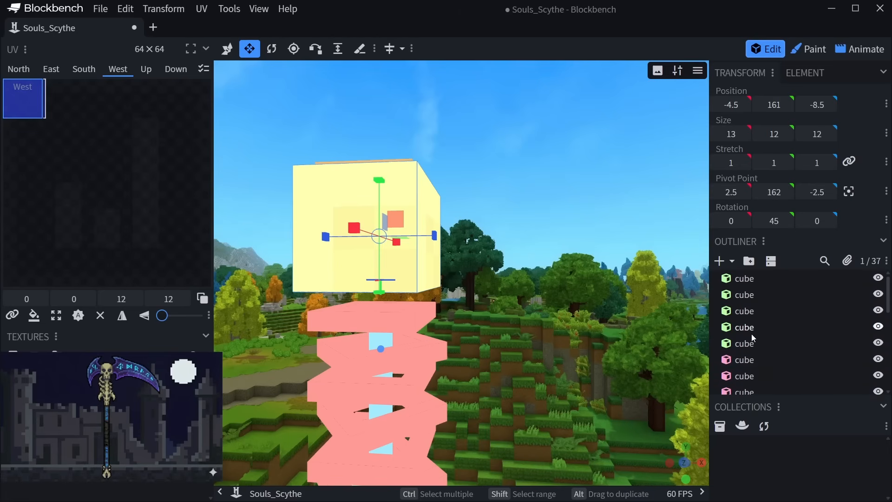
pyautogui.scroll(-5, 767, 329)
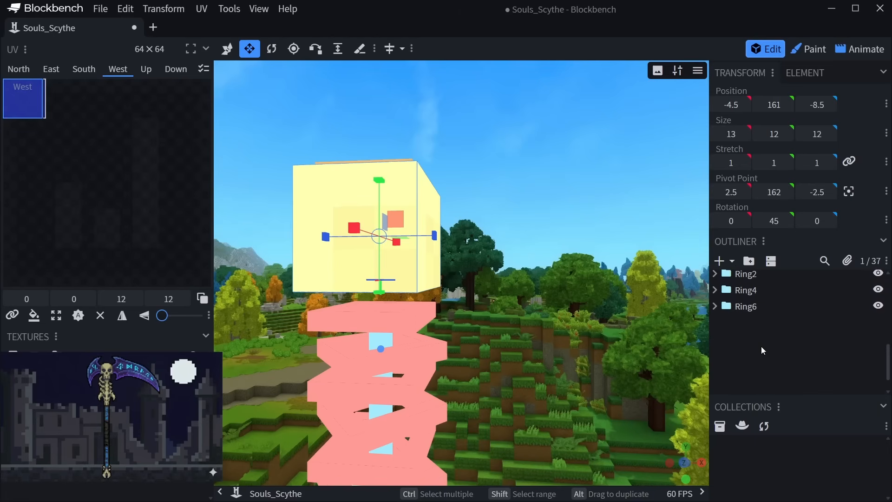
# Add a new cube outside the groups and move it to X -1, Y 166, Z 5 at the skull's front.
pyautogui.click(760, 346)
pyautogui.click(719, 261)
pyautogui.click(733, 278)
pyautogui.moveTo(494, 292); pyautogui.dragTo(524, 386)
pyautogui.scroll(-6, 479, 327)
pyautogui.moveTo(525, 387); pyautogui.dragTo(523, 267, button='right')
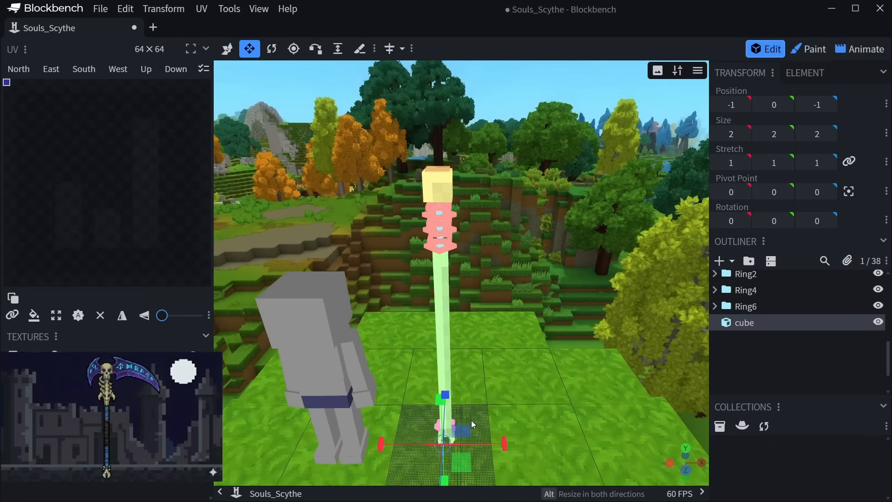
pyautogui.press('p')
pyautogui.moveTo(455, 425); pyautogui.dragTo(439, 96)
pyautogui.scroll(3, 491, 212)
pyautogui.moveTo(417, 230); pyautogui.dragTo(405, 256)
pyautogui.scroll(3, 464, 251)
pyautogui.moveTo(465, 251); pyautogui.dragTo(429, 277)
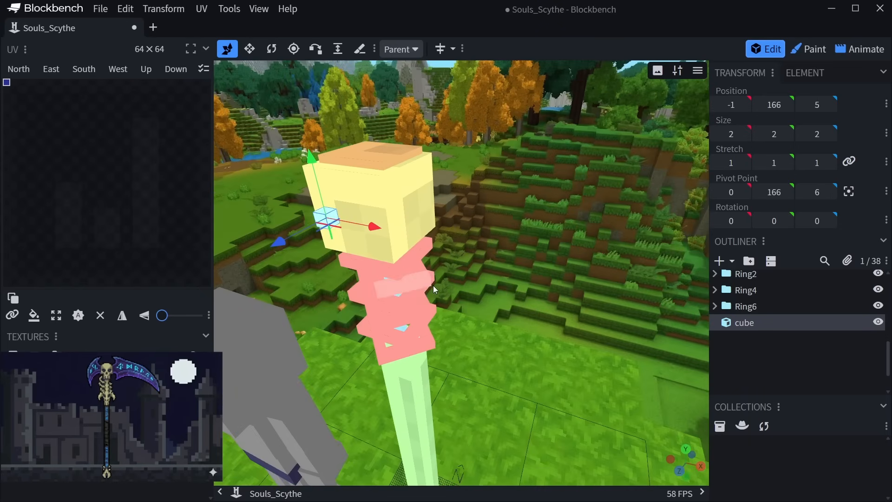
# Resize the new cube to 2 × 4 × 2 units and lower it to Y 158, Z 3 as a tooth under the skull.
pyautogui.moveTo(428, 284); pyautogui.dragTo(457, 293, button='right')
pyautogui.moveTo(458, 292); pyautogui.dragTo(478, 269)
pyautogui.press('s')
pyautogui.moveTo(435, 214); pyautogui.dragTo(434, 243)
pyautogui.press('v')
pyautogui.moveTo(431, 115); pyautogui.dragTo(444, 217)
pyautogui.moveTo(465, 254); pyautogui.dragTo(581, 267)
pyautogui.press('s')
pyautogui.moveTo(510, 302); pyautogui.dragTo(534, 286)
pyautogui.press('v')
# Duplicate the tooth twice and spread the copies along the skull's lower front edge, with the middle one at X 1.5.
pyautogui.hotkey('ctrl', 'd')
pyautogui.hotkey('ctrl', 'd')
pyautogui.moveTo(496, 226)
pyautogui.mouseDown()
pyautogui.moveTo(537, 225)
pyautogui.moveTo(536, 249)
pyautogui.moveTo(517, 255)
pyautogui.moveTo(498, 234)
pyautogui.mouseUp()
pyautogui.click(458, 230)
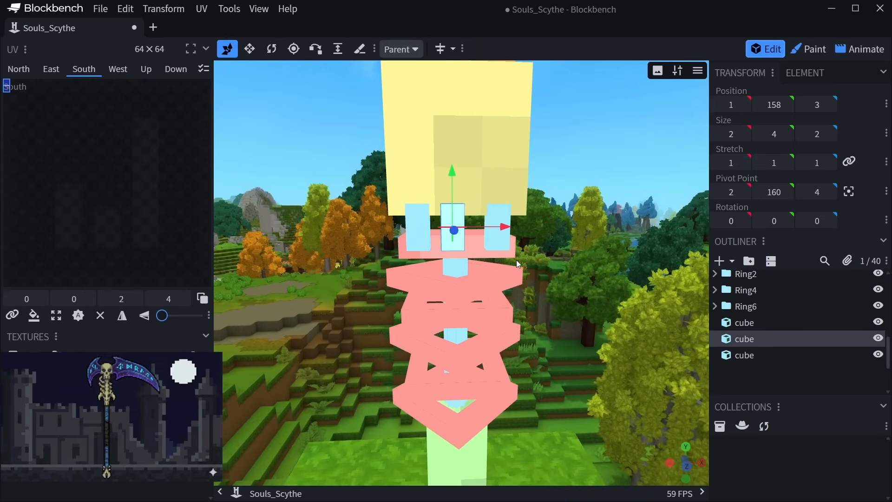
pyautogui.moveTo(508, 224); pyautogui.dragTo(535, 236)
pyautogui.scroll(-12, 533, 238)
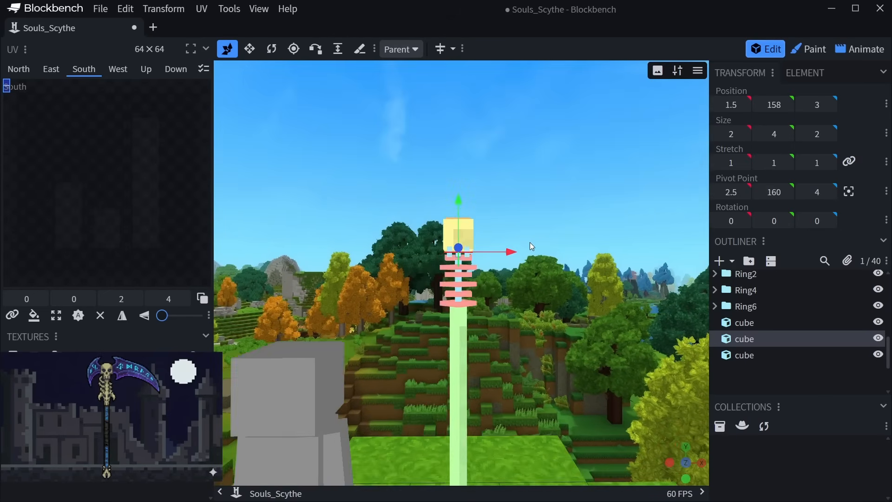
pyautogui.scroll(-4, 542, 297)
pyautogui.moveTo(541, 302)
pyautogui.mouseDown()
pyautogui.moveTo(537, 313)
pyautogui.moveTo(544, 305)
pyautogui.mouseUp()
# Add a quad facing +Z and move it to X -1, Y 175, just above the skull.
pyautogui.scroll(10, 538, 328)
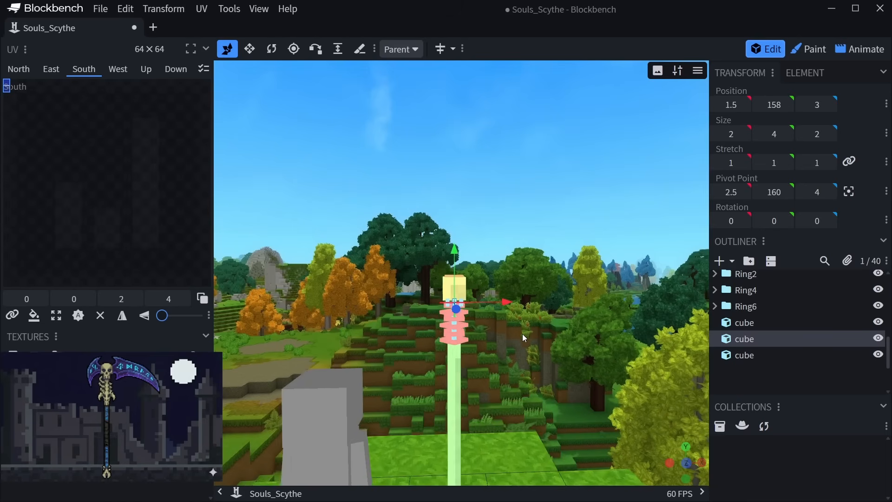
pyautogui.click(794, 385)
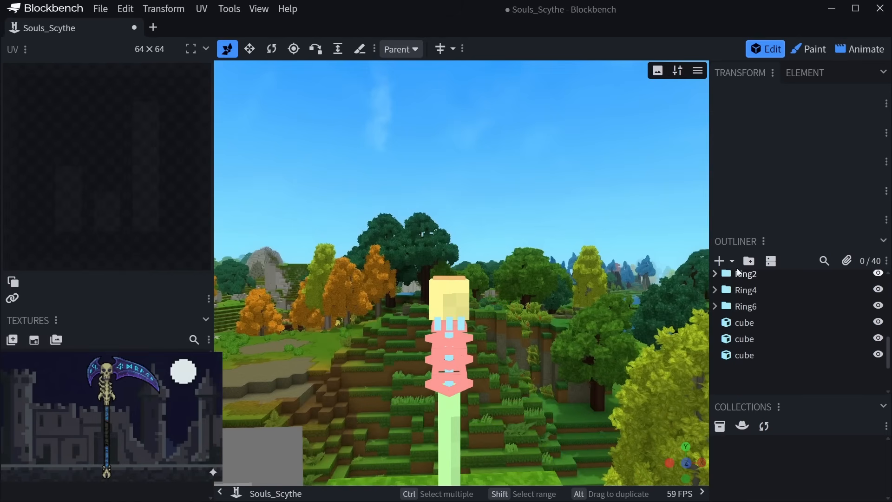
pyautogui.click(732, 261)
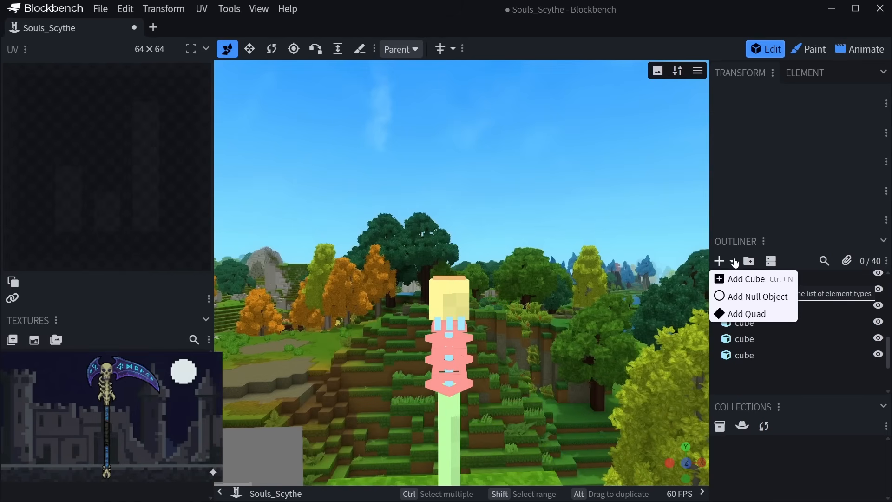
pyautogui.click(738, 314)
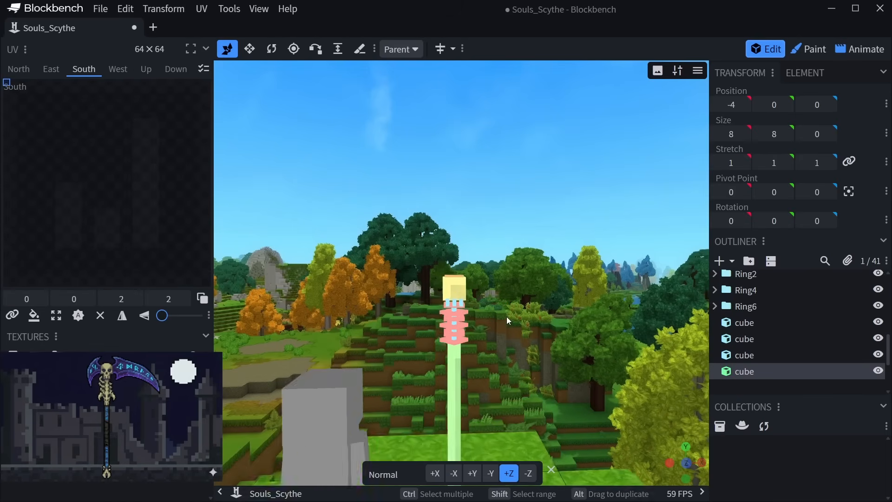
pyautogui.scroll(-8, 508, 315)
pyautogui.moveTo(510, 353); pyautogui.dragTo(461, 189)
pyautogui.scroll(5, 478, 317)
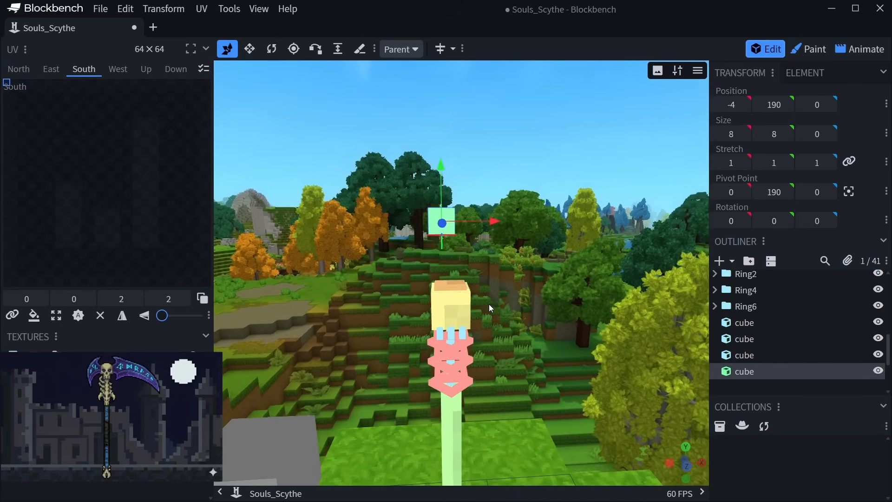
pyautogui.moveTo(489, 304); pyautogui.dragTo(490, 297)
pyautogui.moveTo(494, 220); pyautogui.dragTo(501, 247)
pyautogui.moveTo(449, 178); pyautogui.dragTo(450, 232)
pyautogui.scroll(5, 516, 316)
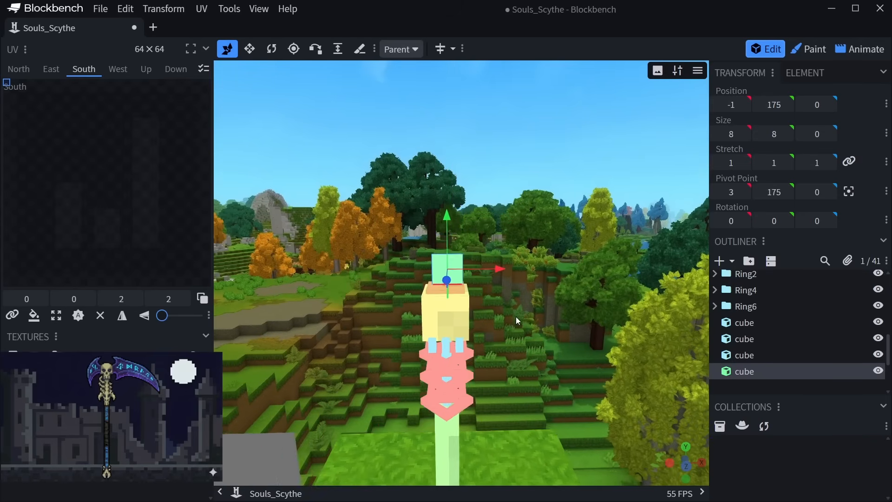
# Stretch the quad in both directions along X to a width of 179 units, starting at X -51.
pyautogui.scroll(-10, 487, 295)
pyautogui.press('s')
pyautogui.scroll(-3, 486, 324)
pyautogui.moveTo(508, 273); pyautogui.dragTo(633, 269)
pyautogui.moveTo(467, 272); pyautogui.dragTo(417, 310)
pyautogui.scroll(5, 432, 327)
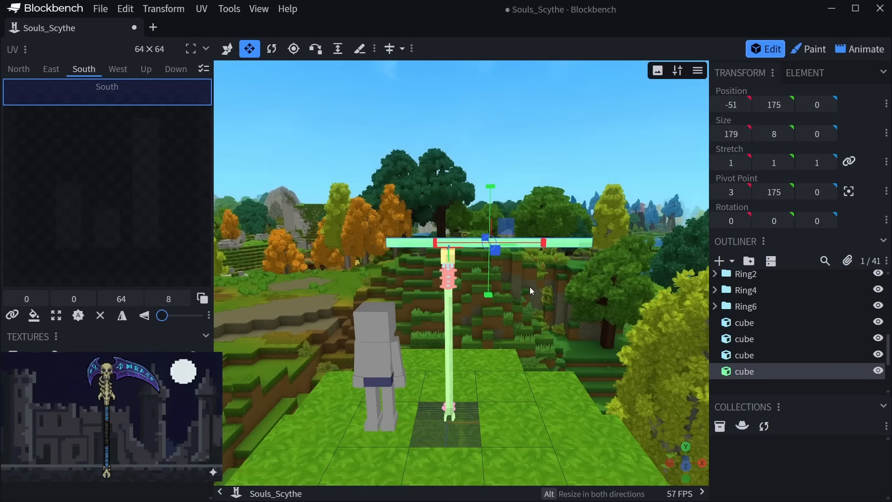
# Enlarge the quad to 182 × 78 units at X -54, Y 136 as a plane for the blade.
pyautogui.scroll(3, 520, 302)
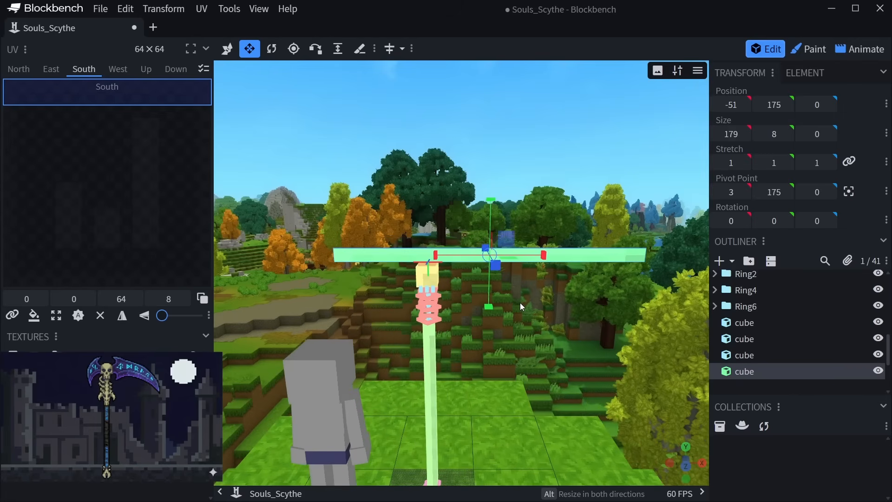
pyautogui.moveTo(489, 306); pyautogui.dragTo(481, 364)
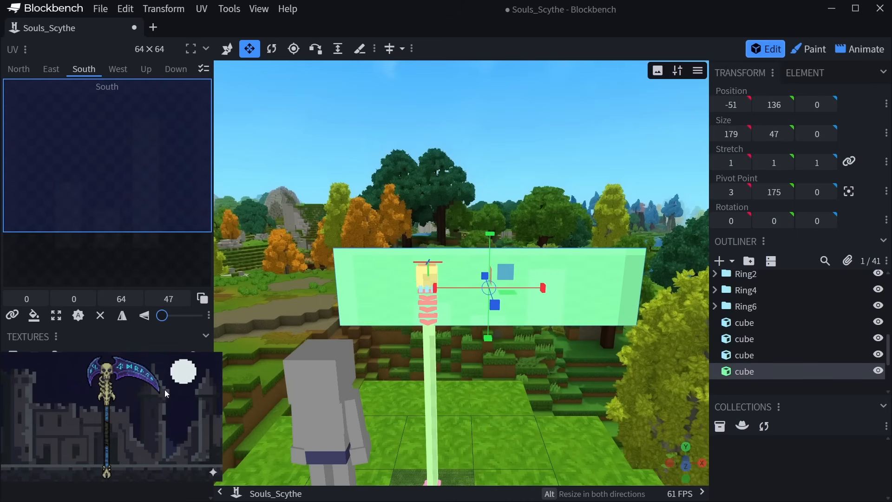
pyautogui.moveTo(490, 238); pyautogui.dragTo(491, 184)
pyautogui.moveTo(436, 262); pyautogui.dragTo(434, 266)
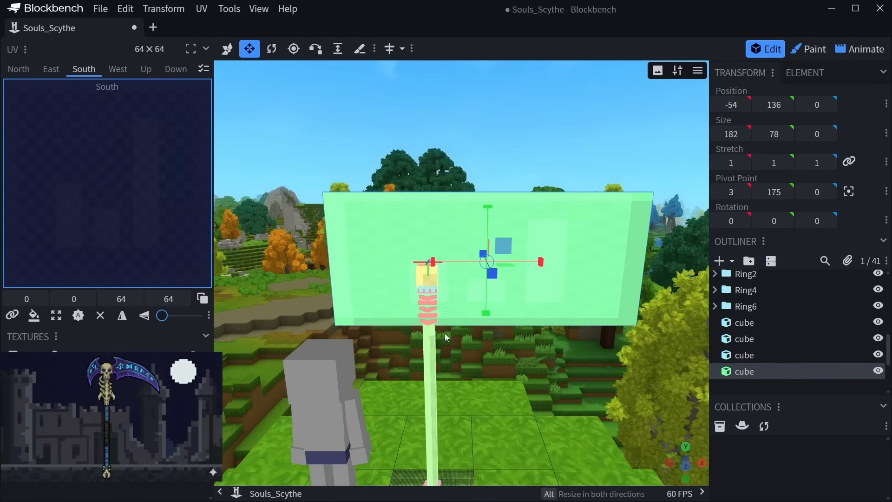
pyautogui.moveTo(462, 382); pyautogui.dragTo(463, 285)
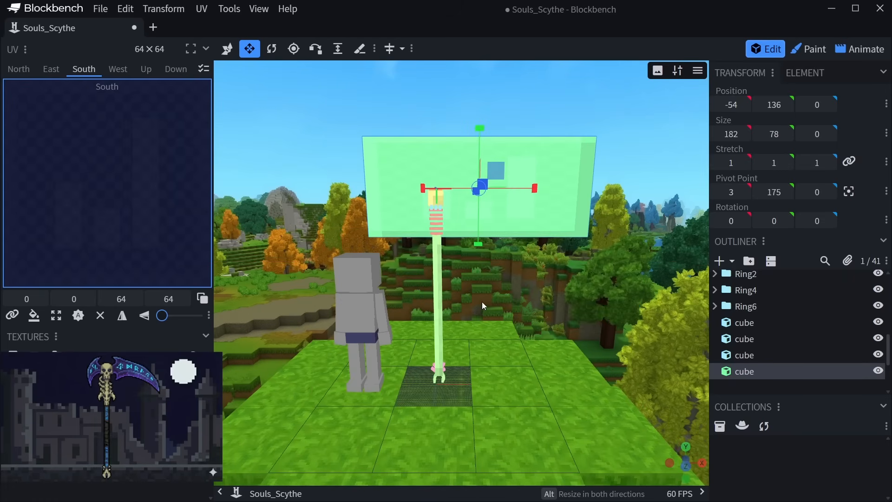
# Deselect the quad and move the reference image down to uncover the textures list.
pyautogui.scroll(5, 760, 320)
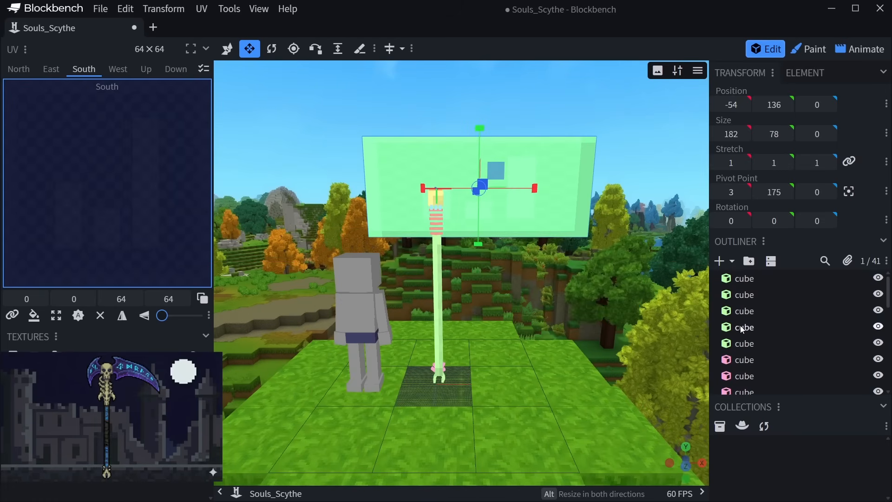
pyautogui.scroll(-7, 753, 302)
pyautogui.click(751, 336)
pyautogui.moveTo(556, 295); pyautogui.dragTo(562, 336, button='right')
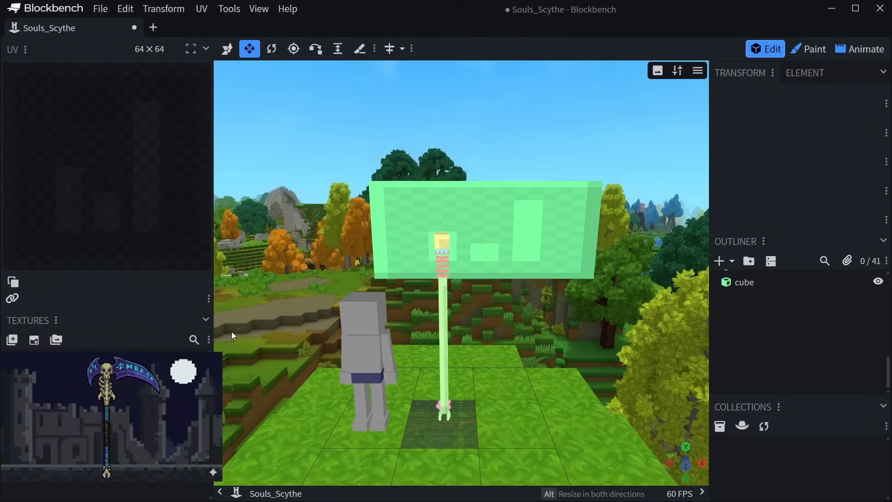
pyautogui.doubleClick(82, 367)
pyautogui.moveTo(83, 367); pyautogui.dragTo(72, 444)
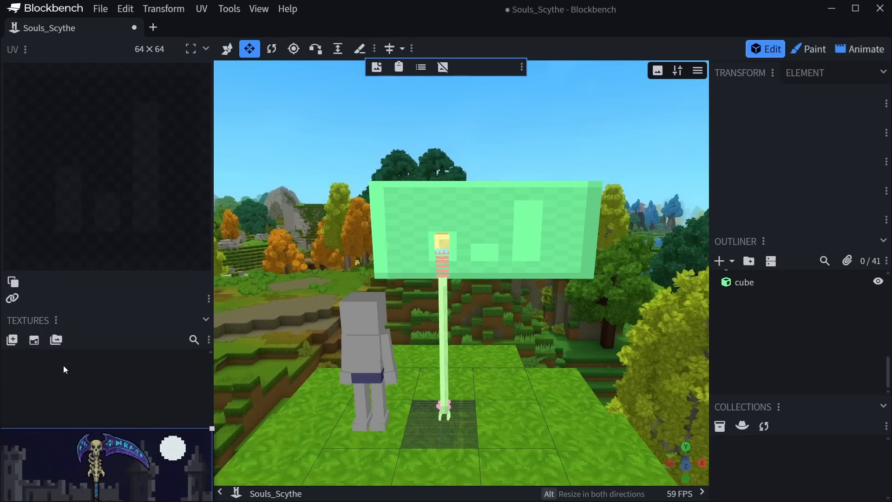
# Create a 64x texture template named Soul_Scythe_Texture for the whole model.
pyautogui.click(35, 341)
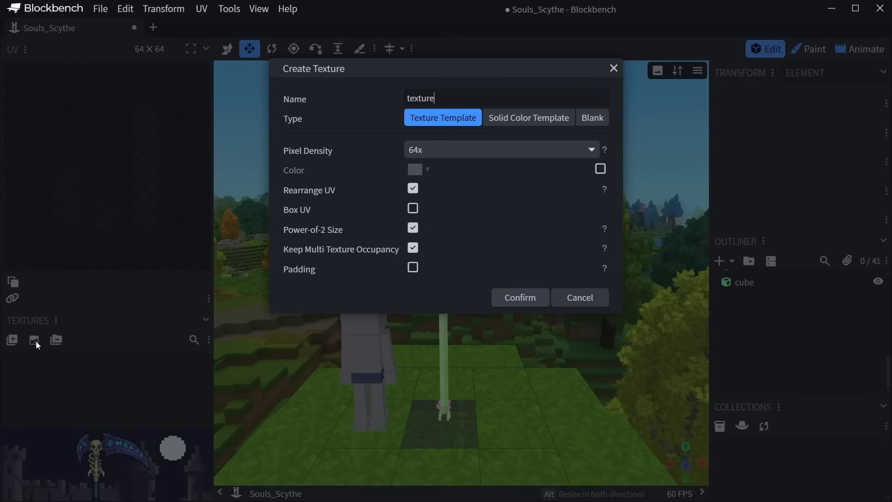
pyautogui.click(298, 103)
pyautogui.write('Sould')
pyautogui.press('BackSpace')
pyautogui.write('_Scythe_T')
pyautogui.click(516, 298)
pyautogui.scroll(3, 508, 306)
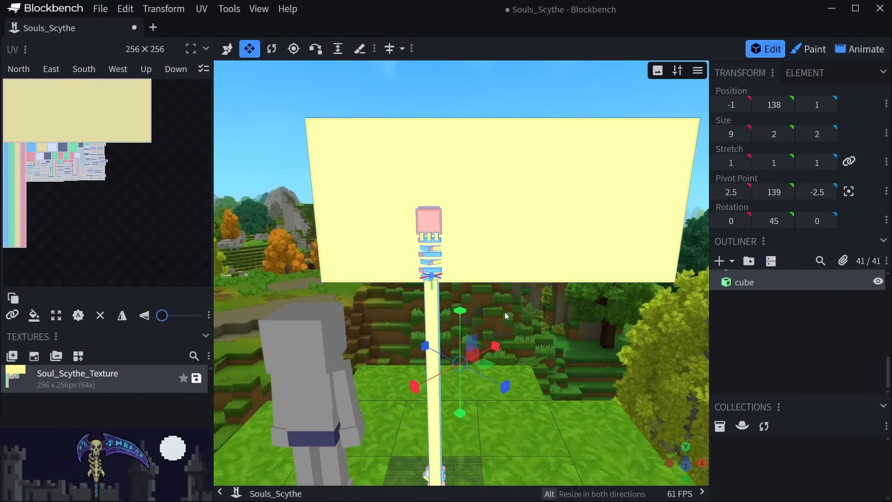
pyautogui.moveTo(508, 311); pyautogui.dragTo(502, 325, button='right')
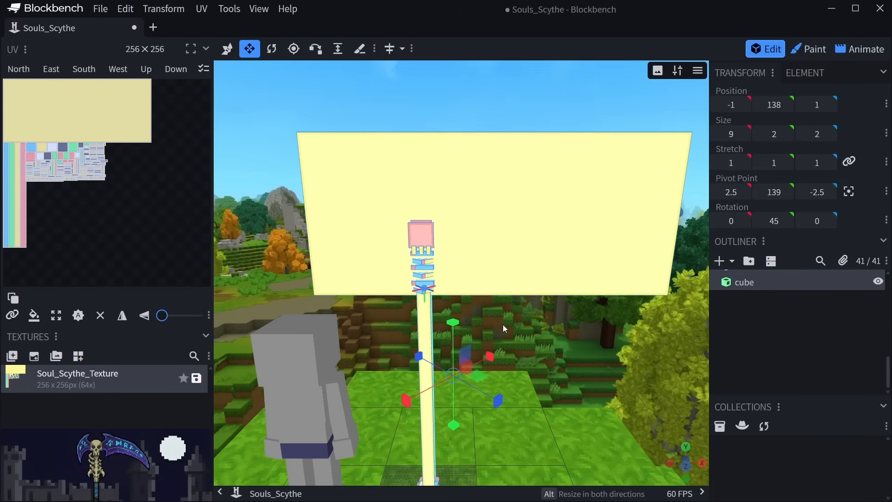
# Switch to Paint mode and fill the blade quad's face with dark purple #372d5f sampled from the reference image's blade.
pyautogui.click(805, 50)
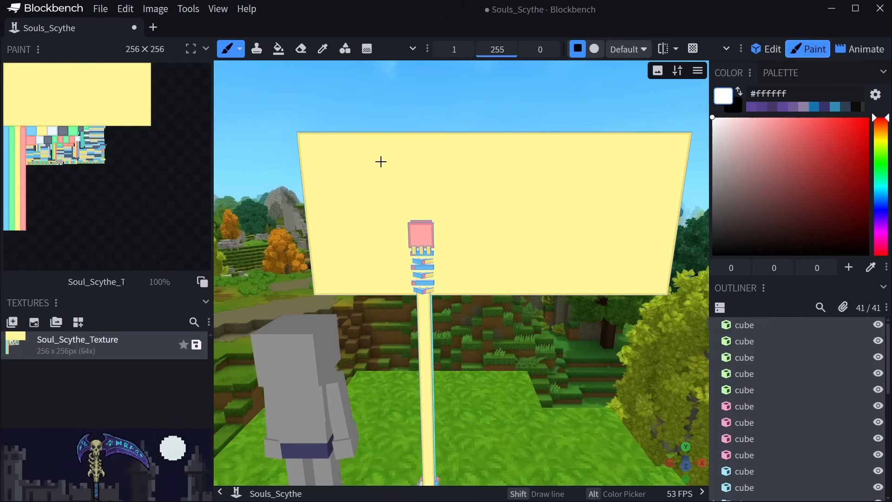
pyautogui.scroll(2, 396, 178)
pyautogui.scroll(4, 405, 168)
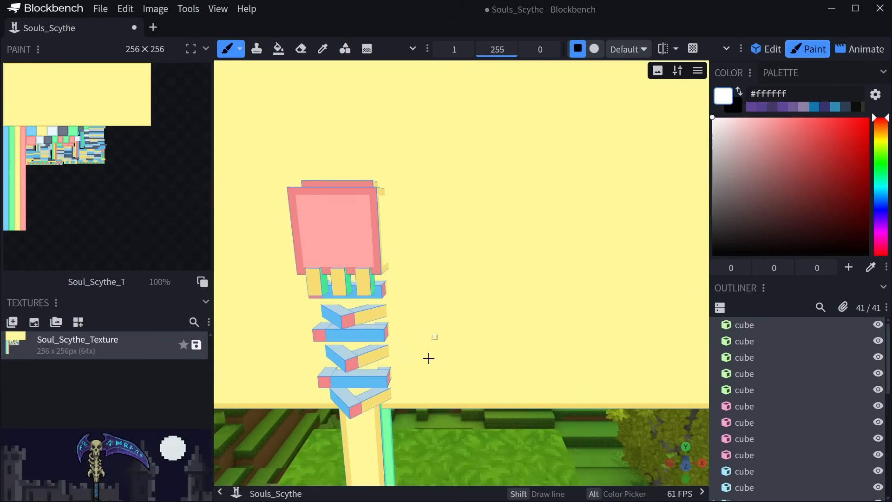
pyautogui.scroll(-2, 423, 260)
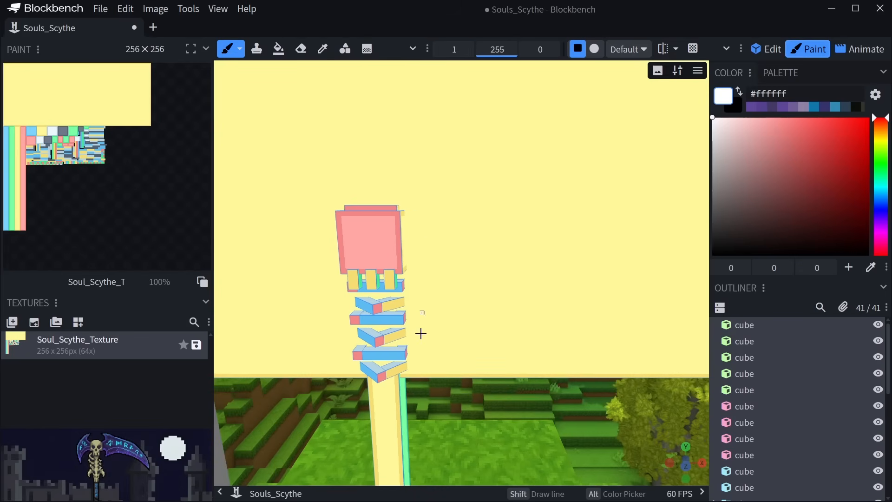
pyautogui.scroll(-5, 421, 314)
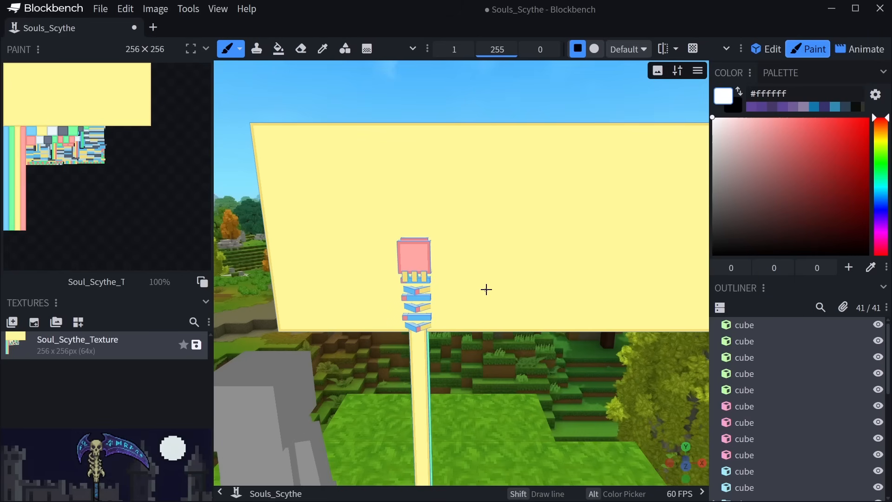
pyautogui.moveTo(486, 289); pyautogui.dragTo(490, 281, button='right')
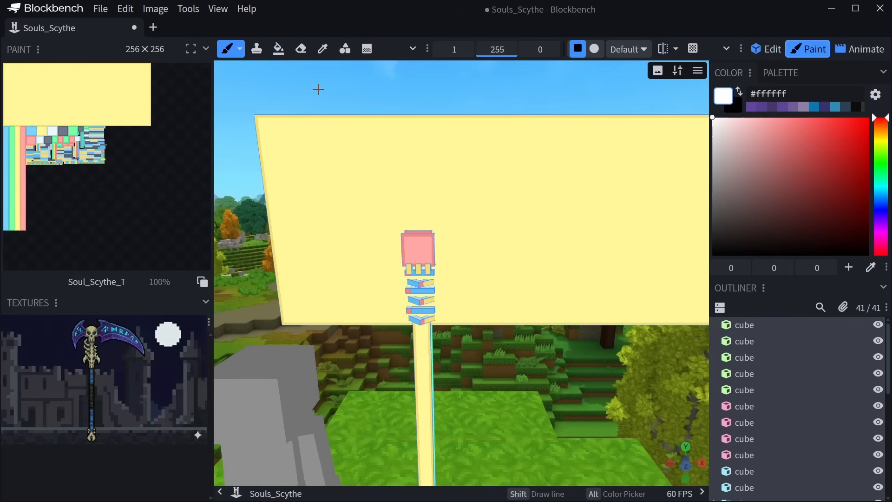
pyautogui.click(279, 50)
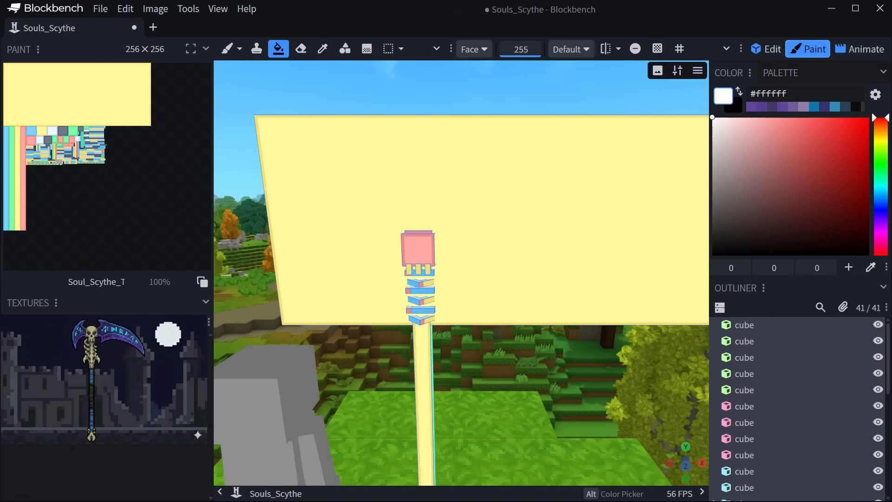
pyautogui.click(110, 330)
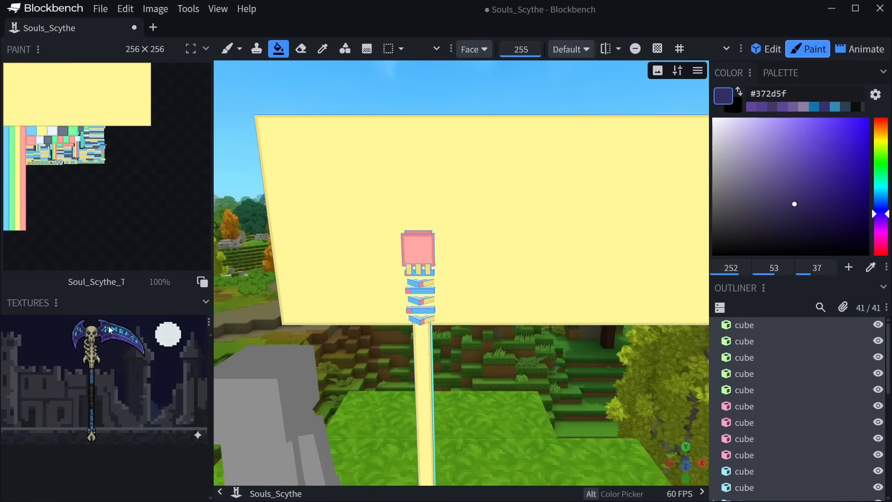
pyautogui.click(502, 177)
pyautogui.moveTo(565, 242)
pyautogui.mouseDown(button='right')
pyautogui.moveTo(398, 260)
pyautogui.moveTo(557, 249)
pyautogui.mouseUp(button='right')
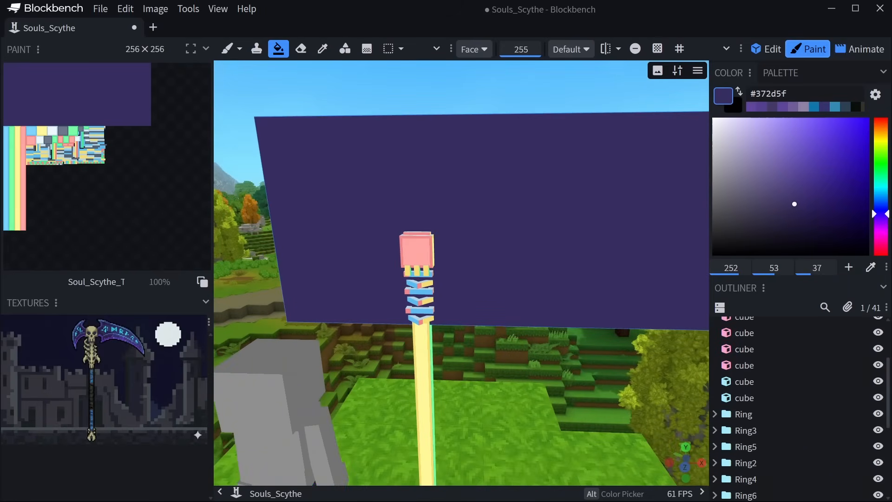
# Sample bone beige #b8ae7a from the reference image's skull and fill the skull block's faces with it.
pyautogui.click(92, 335)
pyautogui.scroll(4, 379, 283)
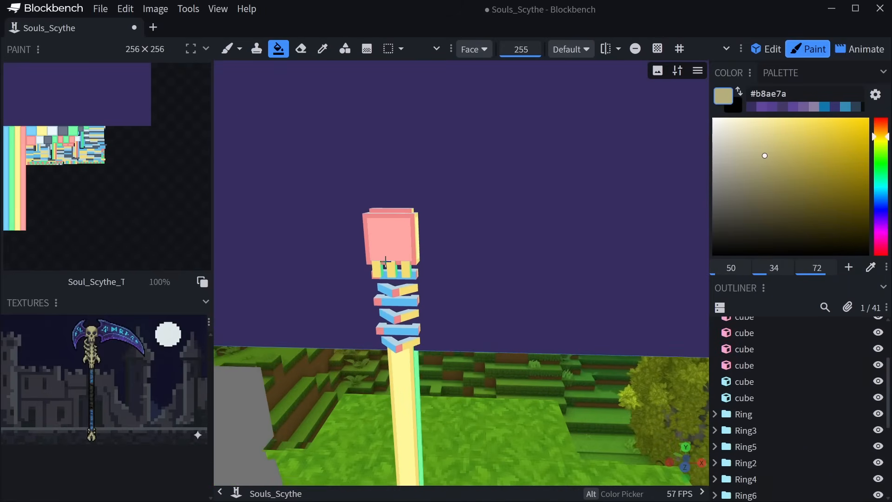
pyautogui.click(386, 239)
pyautogui.moveTo(448, 244); pyautogui.dragTo(407, 251, button='middle')
pyautogui.scroll(6, 407, 252)
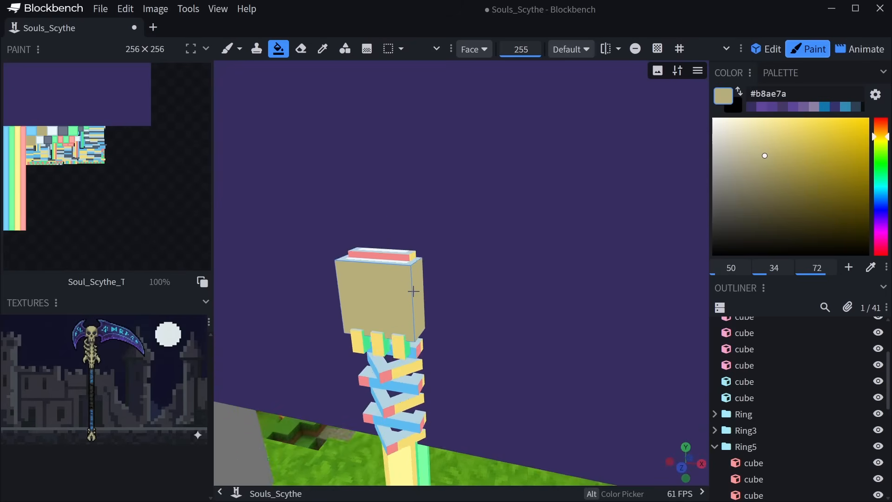
pyautogui.moveTo(361, 278); pyautogui.dragTo(558, 333, button='middle')
pyautogui.click(513, 278)
pyautogui.moveTo(506, 305); pyautogui.dragTo(473, 262, button='middle')
pyautogui.click(493, 327)
# Fill the front, side and bottom faces of the skull's teeth with the bone beige.
pyautogui.moveTo(532, 346); pyautogui.dragTo(523, 423, button='middle')
pyautogui.moveTo(358, 425)
pyautogui.mouseDown(button='middle')
pyautogui.moveTo(497, 430)
pyautogui.moveTo(403, 395)
pyautogui.moveTo(442, 352)
pyautogui.mouseUp(button='middle')
pyautogui.click(440, 276)
pyautogui.click(411, 276)
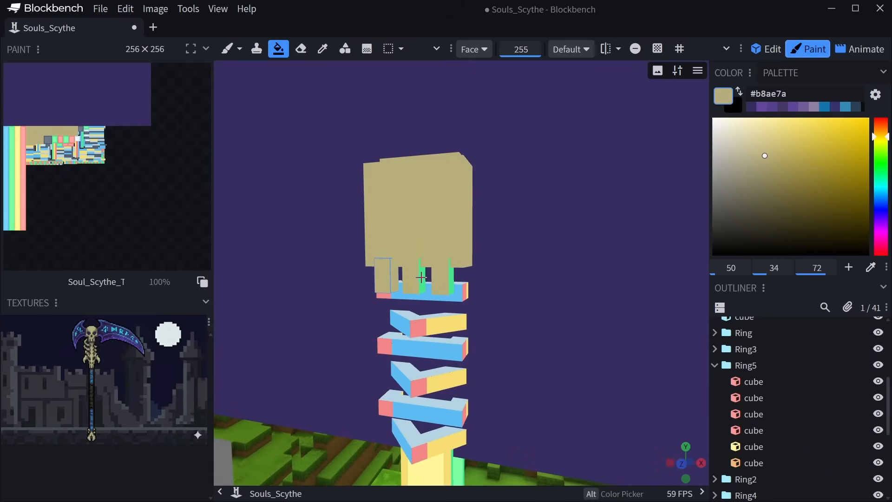
pyautogui.moveTo(450, 273); pyautogui.dragTo(525, 284, button='middle')
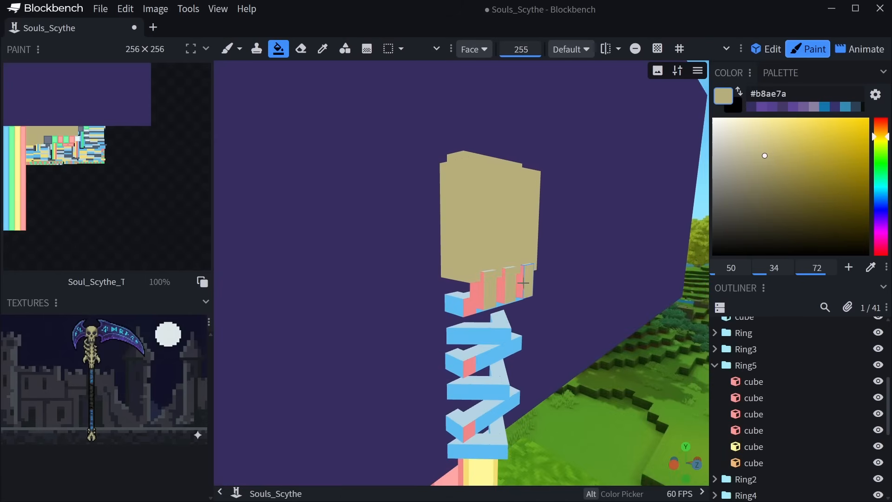
pyautogui.scroll(5, 519, 288)
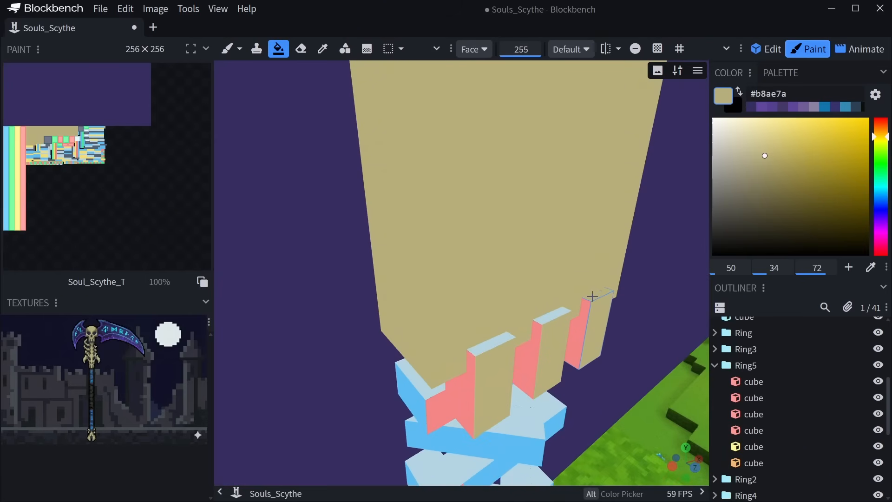
pyautogui.moveTo(580, 324); pyautogui.dragTo(446, 207, button='middle')
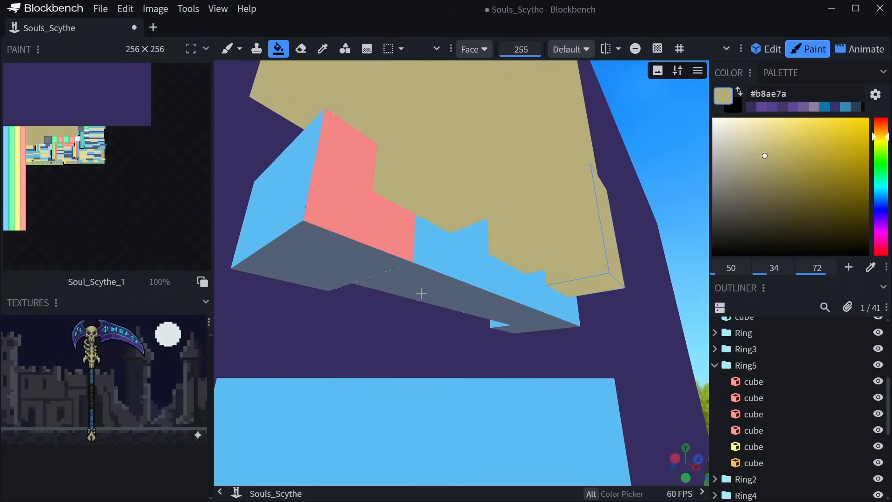
# Fill the front faces of the lower rib rings above the handle with bone beige.
pyautogui.scroll(-6, 431, 285)
pyautogui.moveTo(432, 285); pyautogui.dragTo(454, 274, button='middle')
pyautogui.scroll(-4, 430, 334)
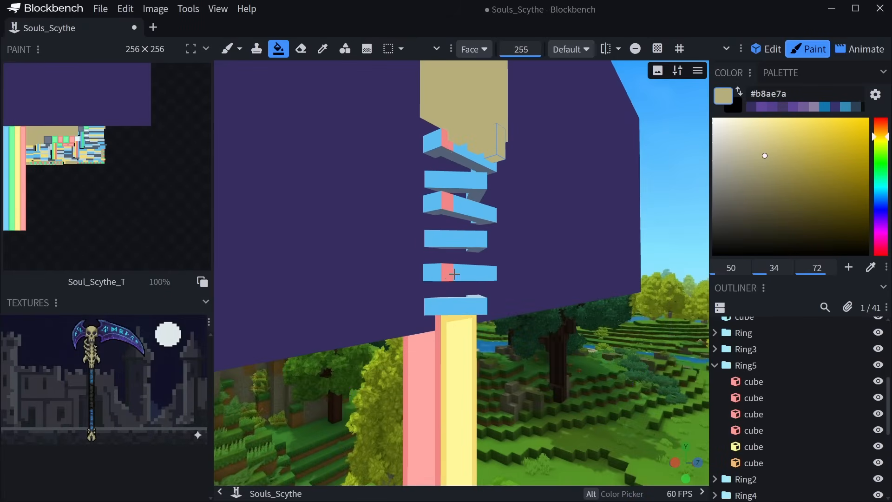
pyautogui.scroll(5, 449, 302)
pyautogui.moveTo(501, 313); pyautogui.dragTo(430, 328, button='middle')
pyautogui.click(430, 339)
pyautogui.click(468, 318)
pyautogui.moveTo(427, 284); pyautogui.dragTo(428, 261, button='middle')
pyautogui.click(421, 279)
pyautogui.click(386, 228)
pyautogui.click(343, 224)
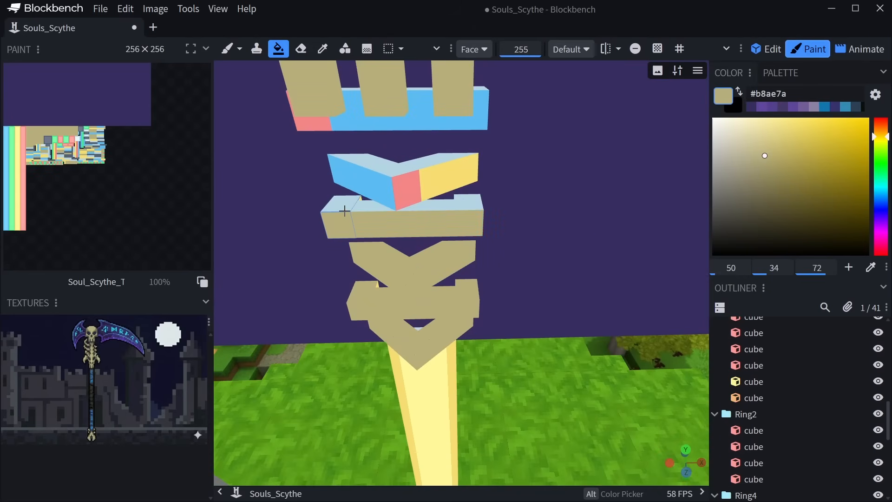
# Fill the front and top faces of the upper rib rings just below the teeth with bone beige.
pyautogui.click(405, 199)
pyautogui.click(384, 171)
pyautogui.click(421, 166)
pyautogui.click(440, 179)
pyautogui.click(463, 199)
pyautogui.click(443, 203)
# Fill the remaining coloured end faces and undersides visible on the front half of the upper rib rings.
pyautogui.moveTo(454, 232); pyautogui.dragTo(507, 231, button='middle')
pyautogui.moveTo(342, 211); pyautogui.dragTo(463, 270, button='middle')
pyautogui.moveTo(482, 298); pyautogui.dragTo(463, 222, button='middle')
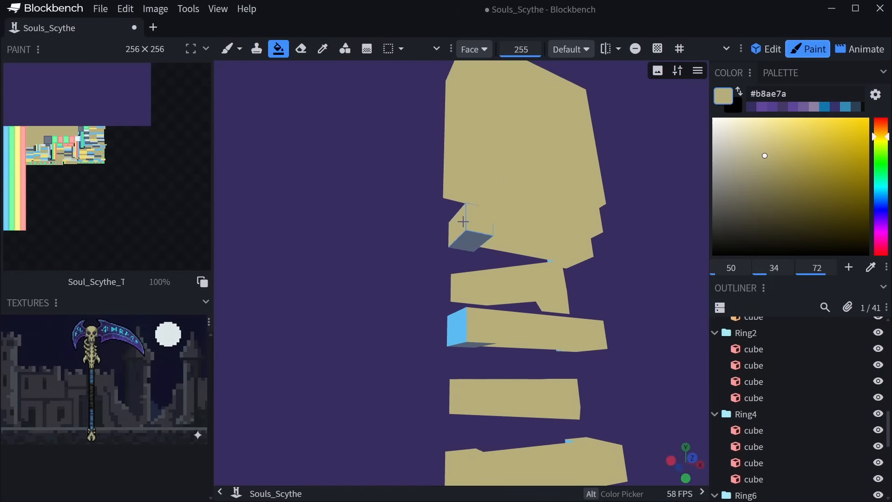
pyautogui.click(460, 326)
pyautogui.moveTo(518, 325); pyautogui.dragTo(485, 318, button='middle')
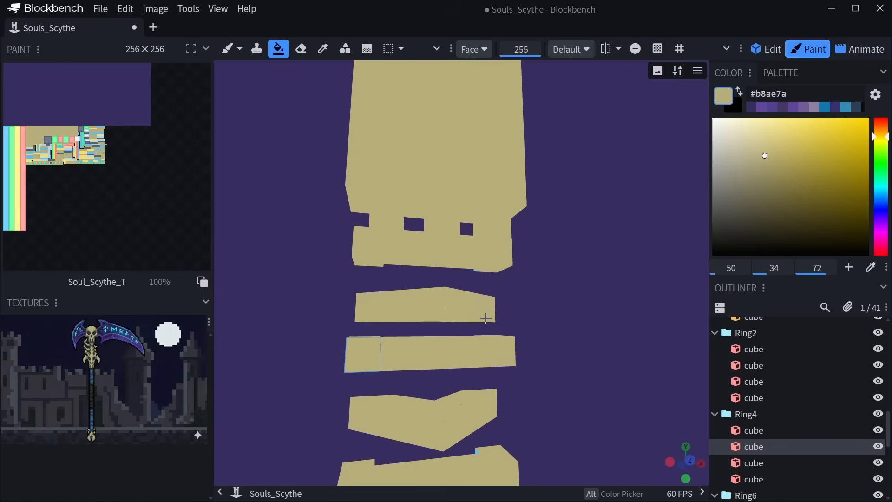
pyautogui.scroll(-3, 485, 318)
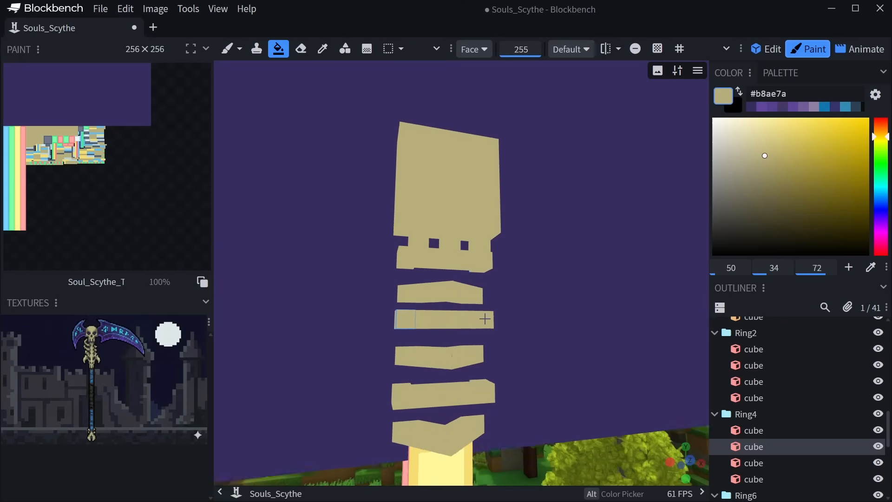
# Collapse the expanded Ring2, Ring4, Ring5 and Ring6 groups in the outliner.
pyautogui.click(715, 414)
pyautogui.click(714, 332)
pyautogui.moveTo(439, 271); pyautogui.dragTo(453, 303, button='middle')
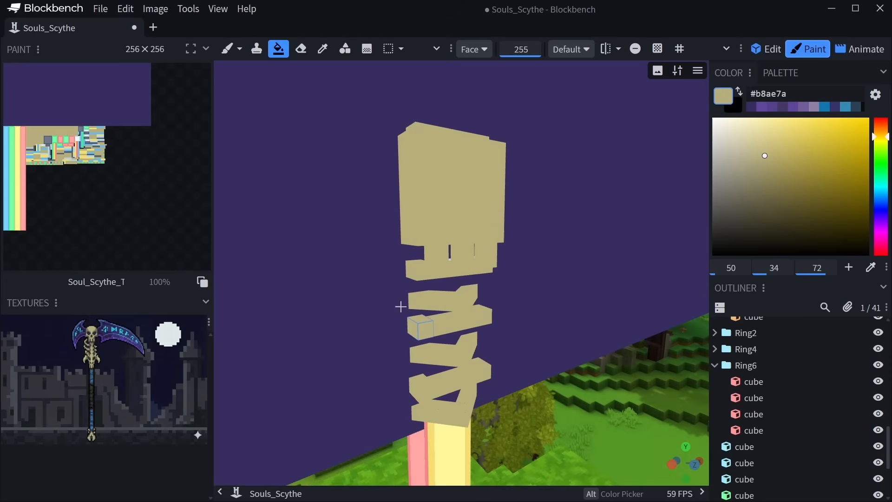
pyautogui.scroll(-1, 760, 407)
pyautogui.scroll(5, 759, 407)
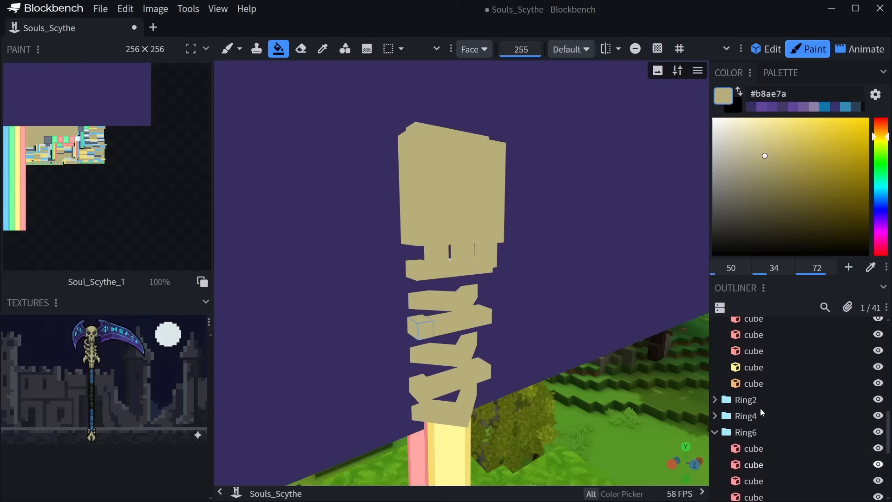
pyautogui.click(715, 402)
pyautogui.click(715, 321)
pyautogui.scroll(5, 737, 371)
pyautogui.click(715, 413)
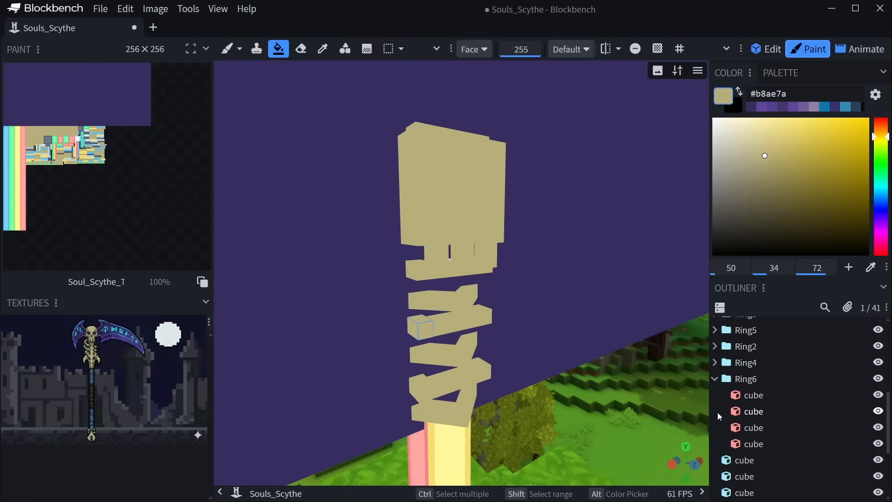
pyautogui.scroll(-3, 723, 366)
pyautogui.click(715, 320)
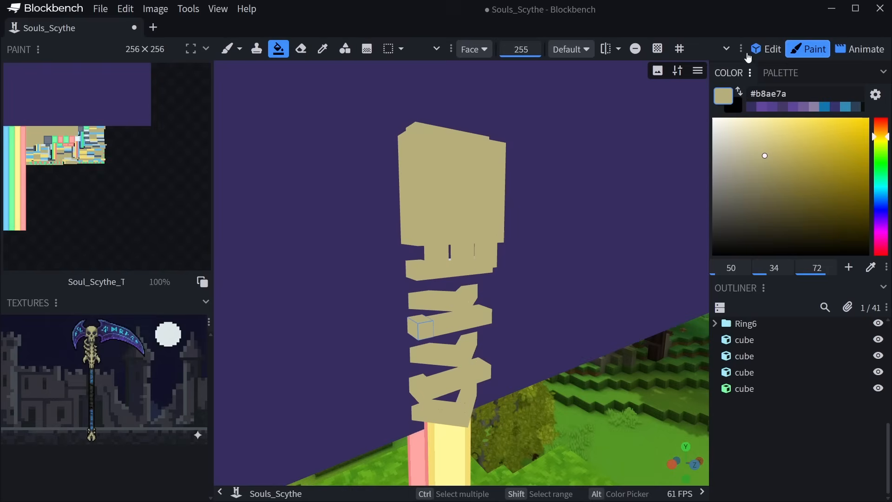
# Hide the blade quad in Edit mode and return to Paint mode.
pyautogui.click(765, 49)
pyautogui.click(534, 230)
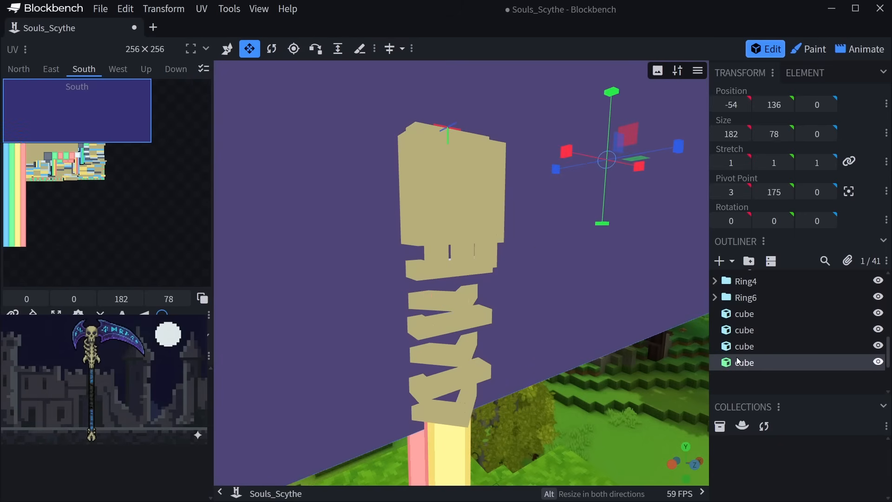
pyautogui.scroll(-3, 547, 355)
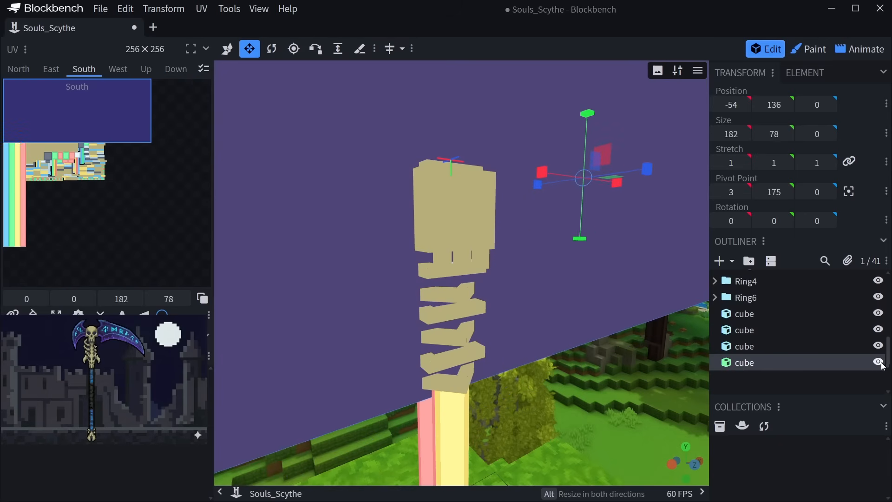
pyautogui.click(878, 363)
pyautogui.click(808, 49)
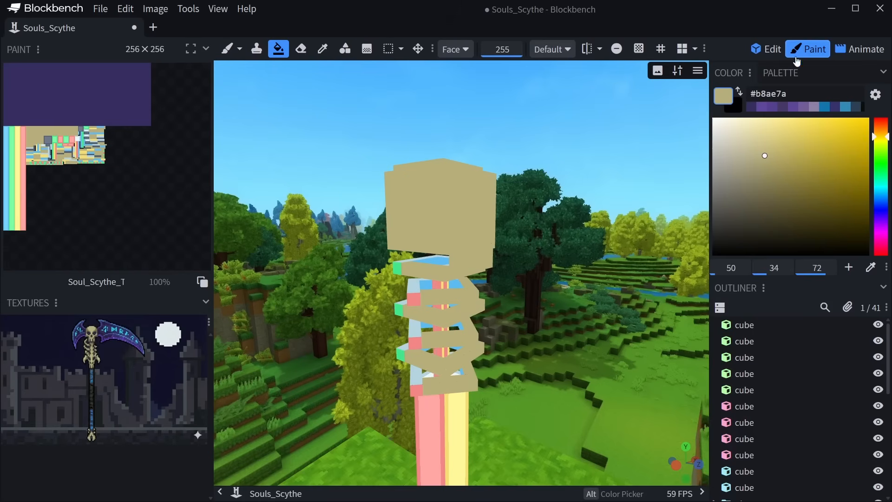
# Fill the side, top and back faces of the uppermost ring beneath the skull with bone beige.
pyautogui.moveTo(403, 320); pyautogui.dragTo(419, 248, button='middle')
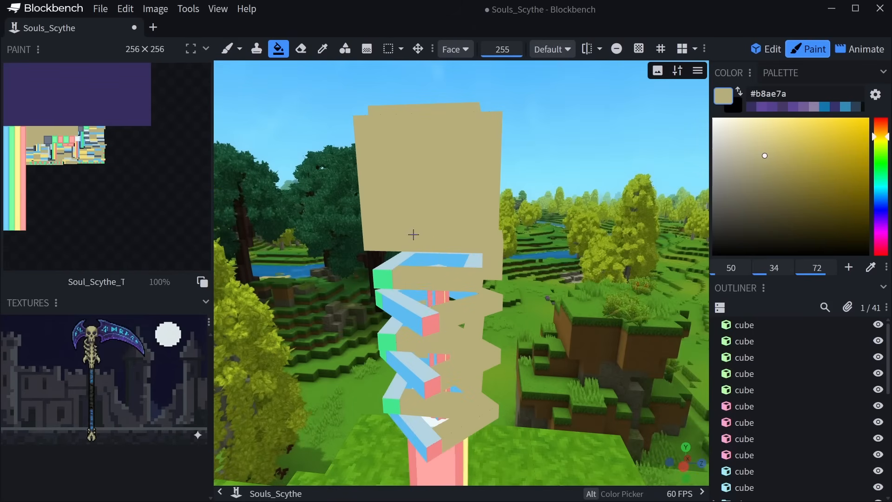
pyautogui.scroll(2, 428, 342)
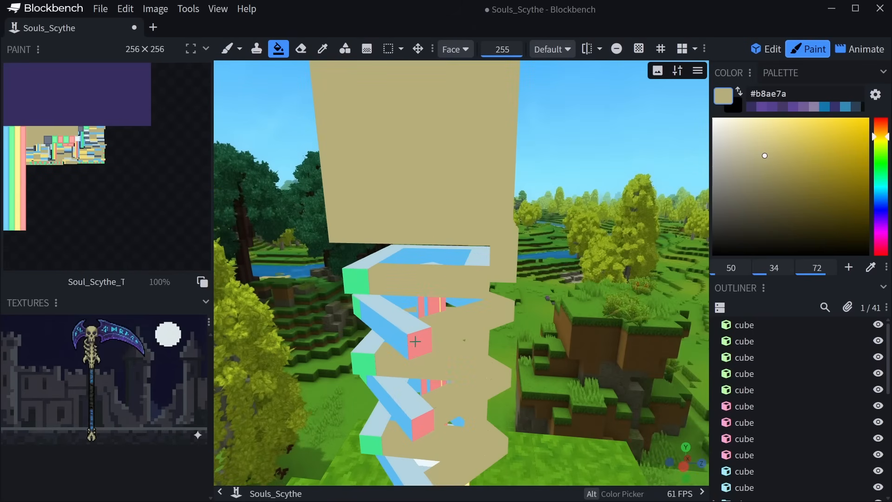
pyautogui.click(358, 275)
pyautogui.click(375, 261)
pyautogui.moveTo(446, 280); pyautogui.dragTo(417, 254, button='middle')
pyautogui.scroll(1, 477, 274)
pyautogui.click(474, 269)
pyautogui.click(368, 263)
pyautogui.click(365, 267)
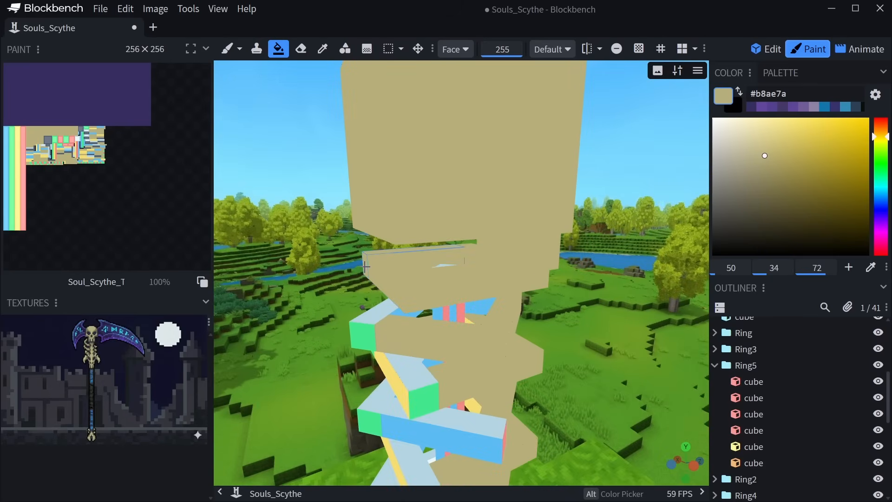
# Fill the side and back faces of the upper-middle rib rings with bone beige.
pyautogui.click(352, 340)
pyautogui.moveTo(352, 339); pyautogui.dragTo(437, 320, button='middle')
pyautogui.click(475, 328)
pyautogui.click(499, 300)
pyautogui.click(496, 293)
pyautogui.click(522, 295)
pyautogui.click(490, 275)
pyautogui.click(532, 265)
pyautogui.click(505, 373)
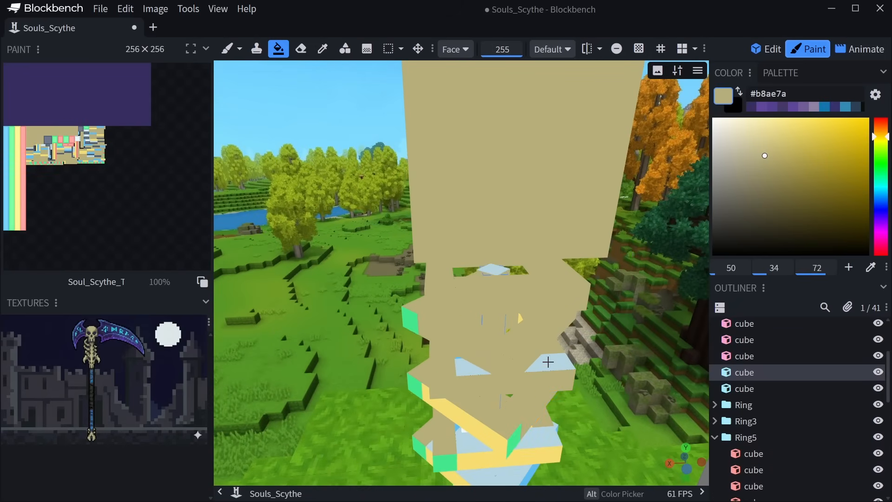
# Fill the green and yellow end and back faces of the lower rib rings with bone beige.
pyautogui.click(414, 385)
pyautogui.click(426, 392)
pyautogui.click(430, 456)
pyautogui.click(420, 448)
pyautogui.click(445, 463)
pyautogui.click(460, 460)
pyautogui.moveTo(520, 439); pyautogui.dragTo(578, 390, button='middle')
pyautogui.click(550, 429)
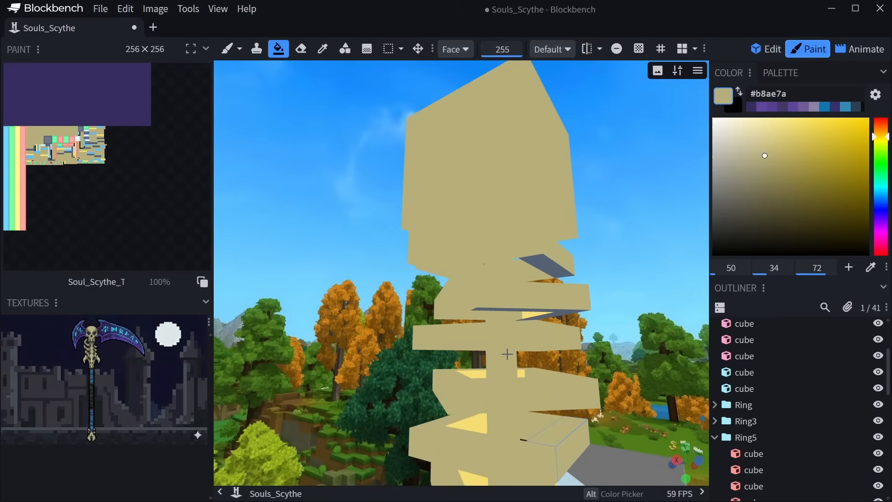
# Fill the leftover side, inner and bottom faces of the middle rib rings and spine with bone beige.
pyautogui.moveTo(521, 304); pyautogui.dragTo(439, 367, button='middle')
pyautogui.click(432, 367)
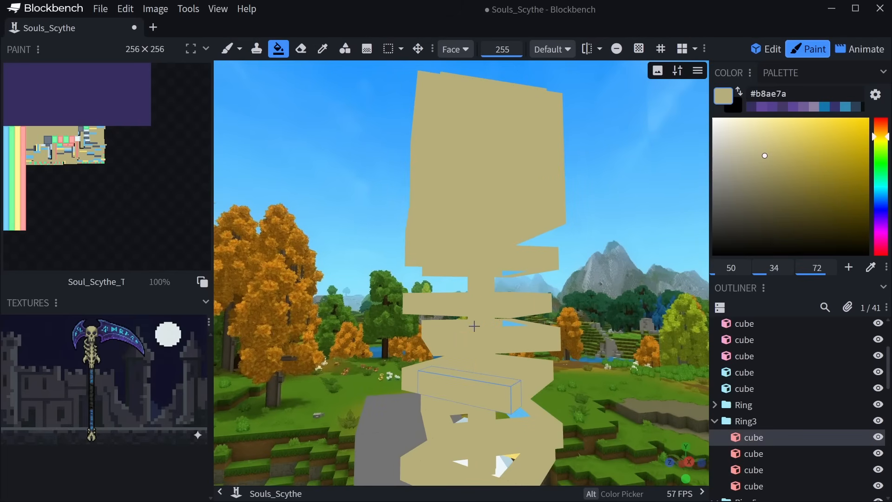
pyautogui.click(514, 320)
pyautogui.moveTo(520, 414); pyautogui.dragTo(432, 290, button='middle')
pyautogui.click(433, 290)
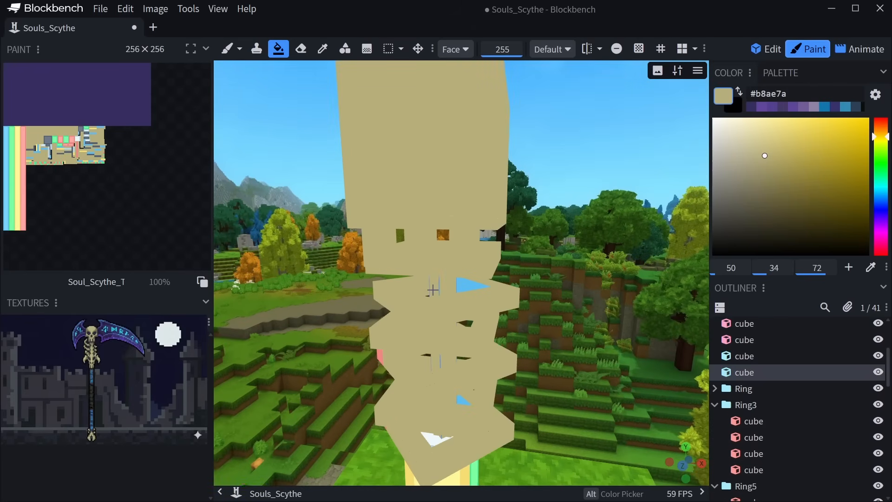
pyautogui.moveTo(464, 398); pyautogui.dragTo(499, 386, button='middle')
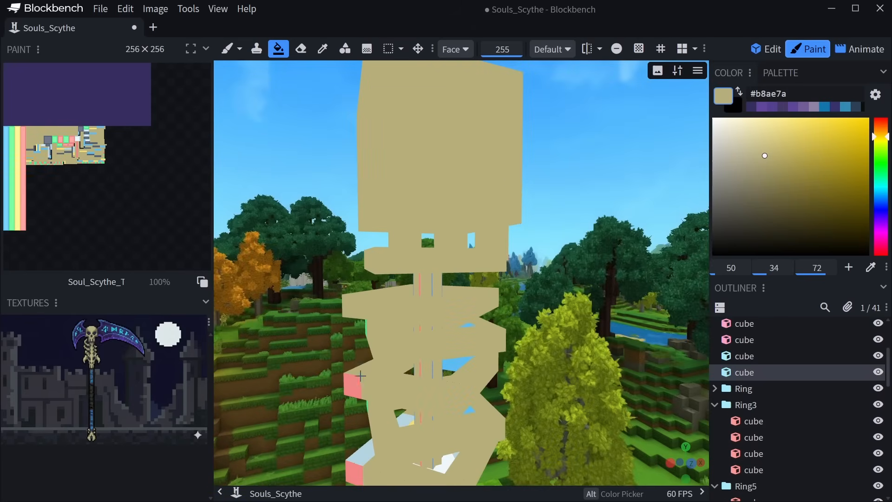
pyautogui.click(361, 376)
pyautogui.moveTo(359, 387); pyautogui.dragTo(408, 382, button='middle')
pyautogui.moveTo(354, 418); pyautogui.dragTo(329, 344)
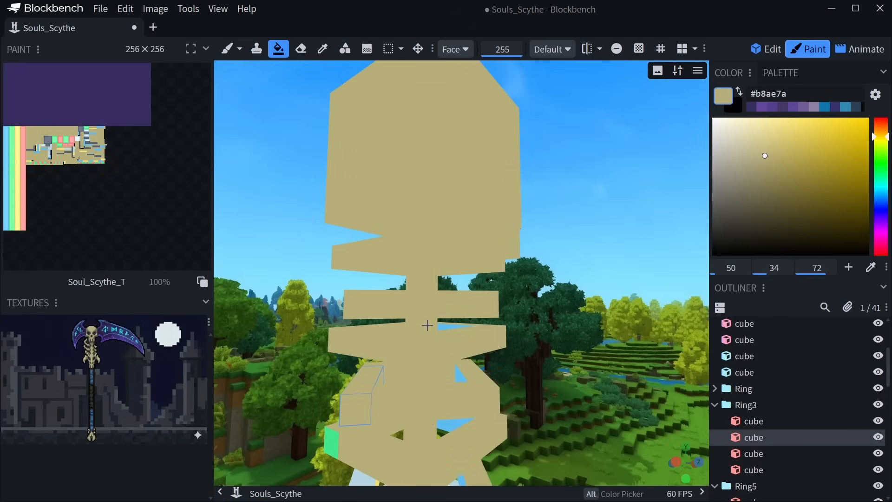
# Fill the lowest rib rings' end faces and the grey undersides of the rings with bone beige.
pyautogui.moveTo(465, 422); pyautogui.dragTo(412, 362, button='middle')
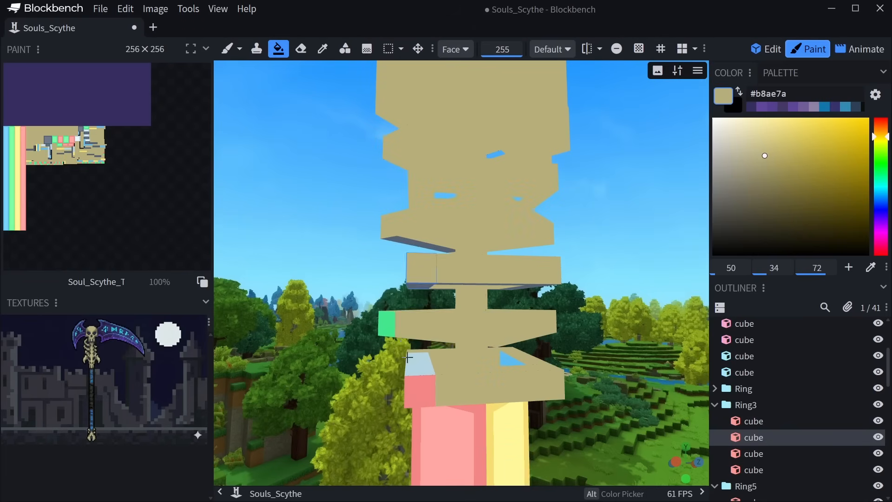
pyautogui.click(413, 363)
pyautogui.moveTo(475, 364); pyautogui.dragTo(430, 360, button='middle')
pyautogui.click(424, 359)
pyautogui.moveTo(427, 277); pyautogui.dragTo(531, 313, button='middle')
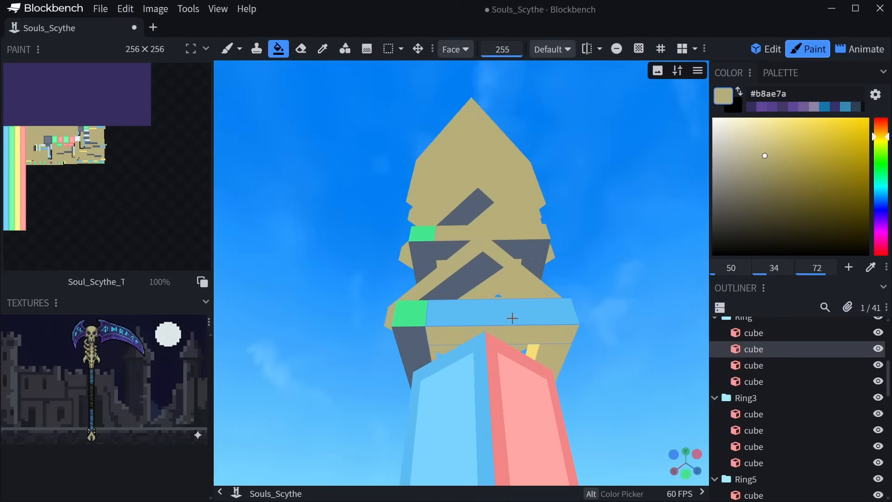
pyautogui.click(412, 327)
pyautogui.click(463, 283)
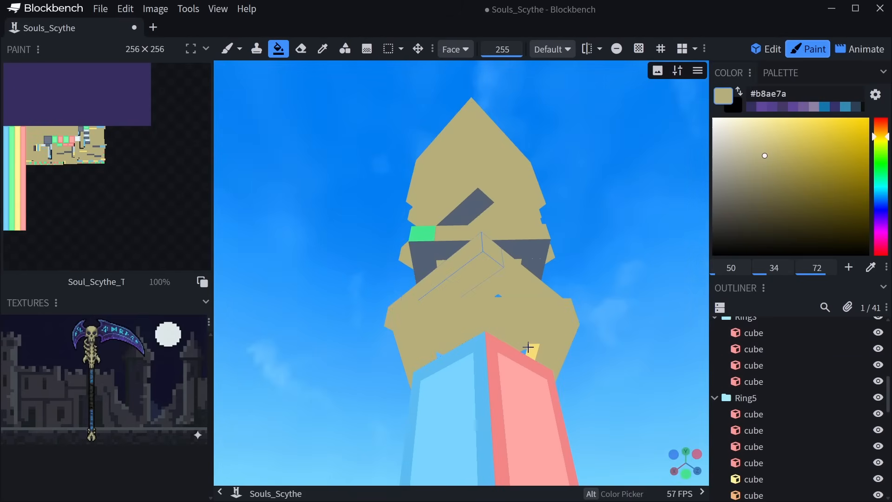
pyautogui.click(456, 249)
pyautogui.moveTo(484, 293); pyautogui.dragTo(607, 310, button='middle')
pyautogui.click(432, 319)
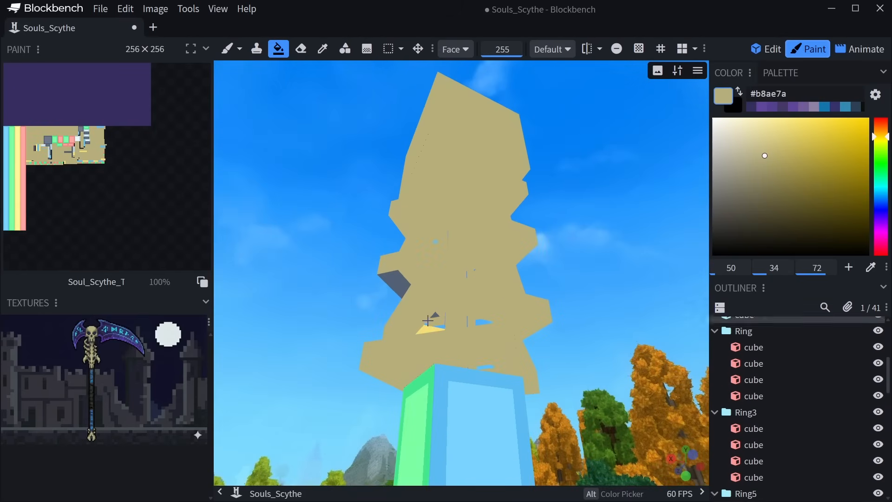
pyautogui.click(397, 281)
# Fill the outer faces of the small spikes on one side of the handle's base with bone beige.
pyautogui.moveTo(432, 285)
pyautogui.mouseDown(button='middle')
pyautogui.moveTo(475, 297)
pyautogui.moveTo(402, 299)
pyautogui.moveTo(583, 338)
pyautogui.moveTo(462, 342)
pyautogui.moveTo(514, 354)
pyautogui.moveTo(481, 367)
pyautogui.moveTo(464, 325)
pyautogui.moveTo(534, 260)
pyautogui.moveTo(575, 173)
pyautogui.moveTo(456, 248)
pyautogui.moveTo(533, 324)
pyautogui.moveTo(514, 265)
pyautogui.moveTo(531, 229)
pyautogui.moveTo(542, 241)
pyautogui.moveTo(511, 260)
pyautogui.moveTo(465, 251)
pyautogui.moveTo(379, 258)
pyautogui.mouseUp(button='middle')
pyautogui.moveTo(469, 420); pyautogui.dragTo(428, 53, button='right')
pyautogui.moveTo(466, 391); pyautogui.dragTo(463, 331, button='right')
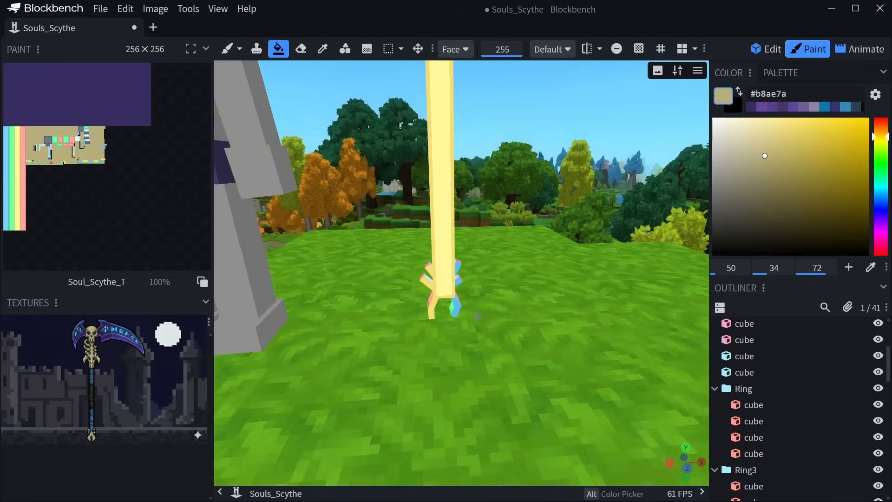
pyautogui.scroll(3, 463, 331)
pyautogui.moveTo(455, 330); pyautogui.dragTo(395, 295, button='middle')
pyautogui.moveTo(622, 321); pyautogui.dragTo(463, 290, button='right')
pyautogui.click(454, 290)
pyautogui.moveTo(453, 291); pyautogui.dragTo(563, 293, button='middle')
pyautogui.moveTo(563, 293); pyautogui.dragTo(440, 365, button='right')
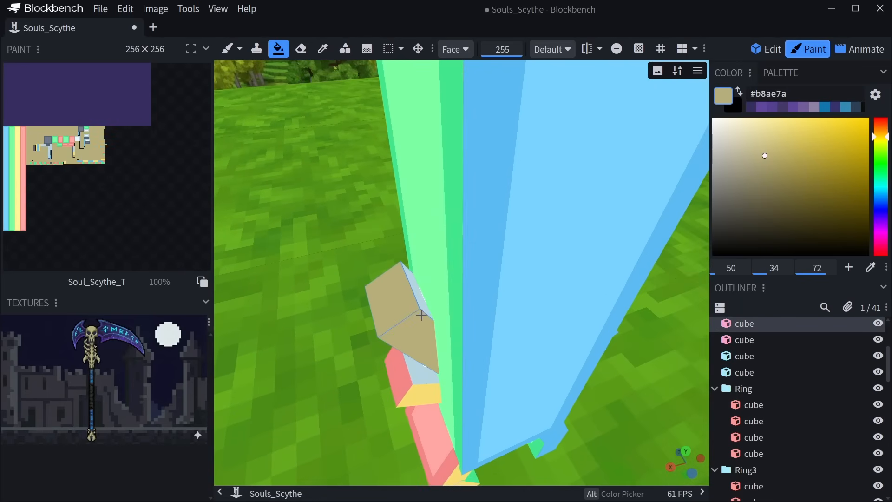
pyautogui.click(437, 362)
pyautogui.moveTo(446, 364); pyautogui.dragTo(614, 352, button='middle')
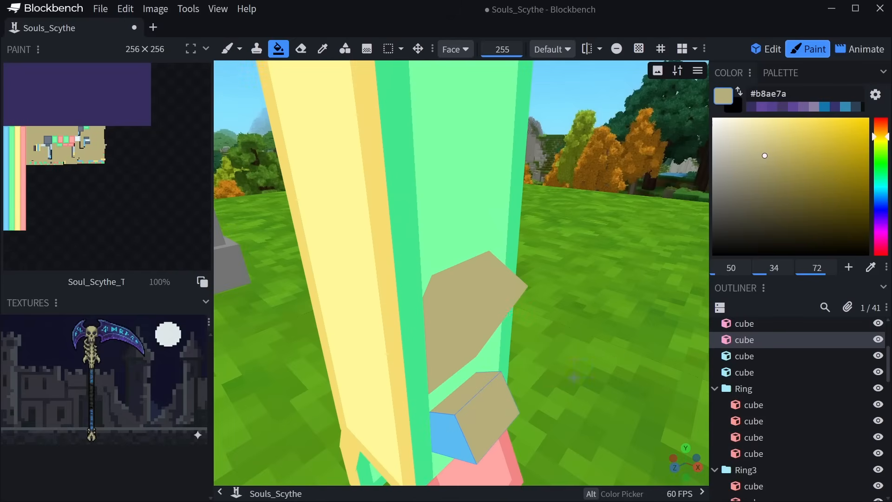
# Fill the remaining side faces of those base spikes and begin covering the prongs below with bone beige.
pyautogui.moveTo(452, 432); pyautogui.dragTo(492, 264, button='middle')
pyautogui.click(450, 381)
pyautogui.moveTo(441, 419); pyautogui.dragTo(351, 336, button='middle')
pyautogui.click(470, 422)
pyautogui.click(350, 336)
pyautogui.moveTo(533, 372); pyautogui.dragTo(543, 333, button='middle')
pyautogui.moveTo(543, 333); pyautogui.dragTo(551, 414)
pyautogui.moveTo(501, 344); pyautogui.dragTo(416, 305, button='middle')
pyautogui.click(416, 304)
# Fill the rest of the curved prongs below the handle and the handle's underside with bone beige.
pyautogui.moveTo(518, 300); pyautogui.dragTo(557, 402)
pyautogui.moveTo(418, 399); pyautogui.dragTo(441, 392, button='middle')
pyautogui.click(344, 432)
pyautogui.click(553, 450)
pyautogui.moveTo(606, 405); pyautogui.dragTo(369, 404, button='middle')
pyautogui.click(372, 400)
pyautogui.click(399, 305)
pyautogui.moveTo(400, 305); pyautogui.dragTo(490, 268, button='middle')
pyautogui.click(490, 269)
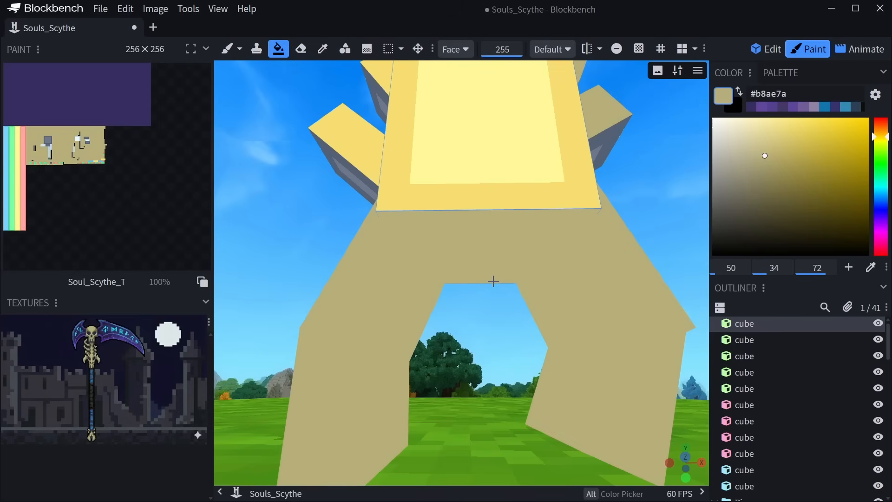
# Fill the yellow and grey faces of the small spikes around the handle's base with bone beige #b8ae7a.
pyautogui.click(352, 170)
pyautogui.click(380, 99)
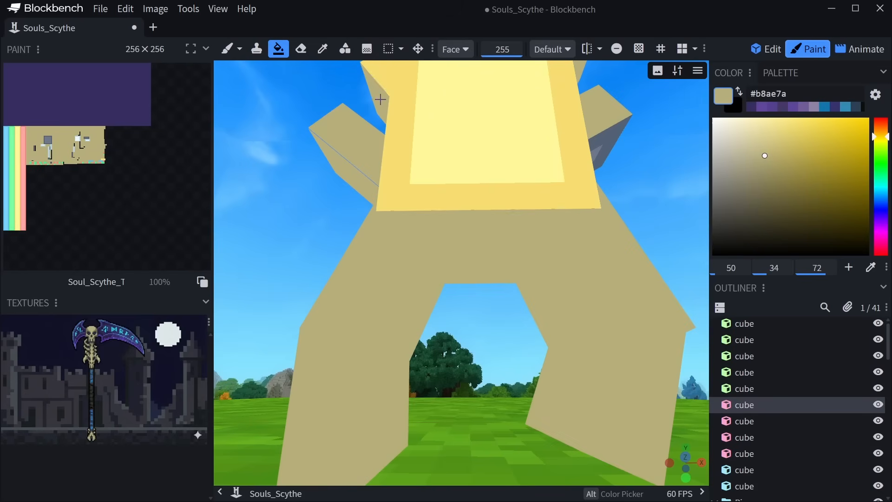
pyautogui.moveTo(458, 253); pyautogui.dragTo(406, 258, button='middle')
pyautogui.click(494, 238)
pyautogui.moveTo(527, 235); pyautogui.dragTo(344, 345, button='middle')
pyautogui.click(370, 197)
pyautogui.click(393, 270)
pyautogui.click(463, 221)
# Fill the last unpainted faces of the base spikes beside the handle's pink side with bone beige.
pyautogui.moveTo(510, 281); pyautogui.dragTo(514, 338, button='middle')
pyautogui.click(403, 198)
pyautogui.click(389, 160)
pyautogui.moveTo(411, 248); pyautogui.dragTo(311, 233, button='middle')
pyautogui.scroll(-5, 482, 290)
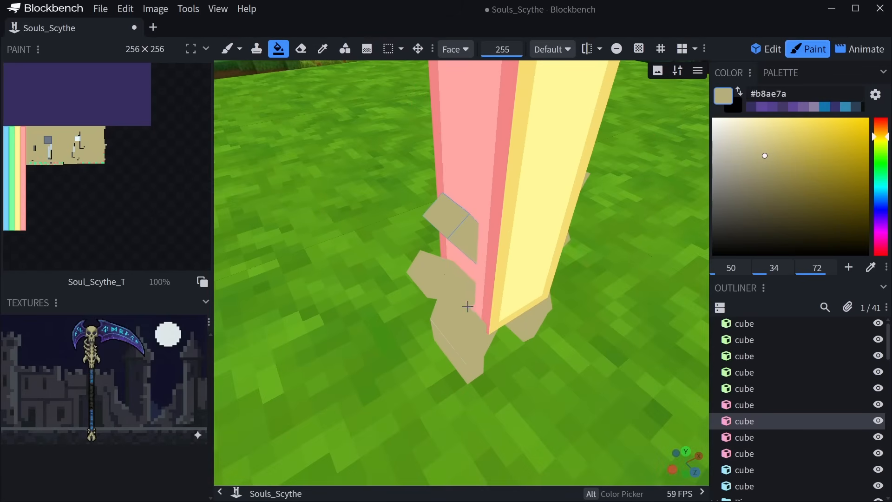
pyautogui.moveTo(465, 302); pyautogui.dragTo(398, 237, button='middle')
pyautogui.scroll(-10, 398, 237)
pyautogui.scroll(-10, 415, 204)
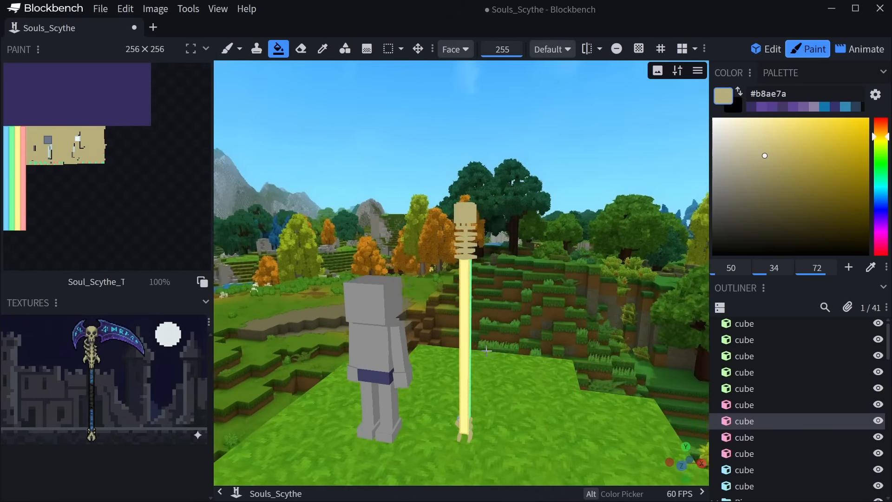
# Sample the dark grey #36333a from the reference scythe's shaft and fill all long faces of the handle with it.
pyautogui.scroll(5, 505, 345)
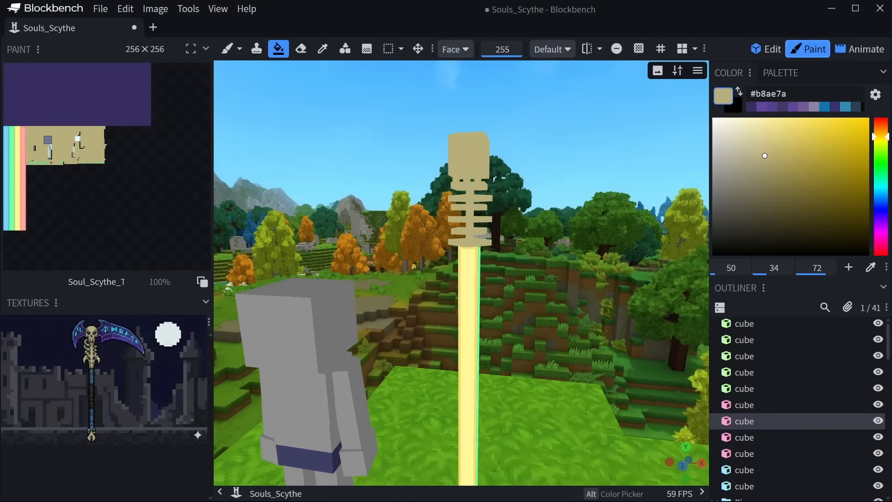
pyautogui.click(128, 378)
pyautogui.scroll(5, 428, 345)
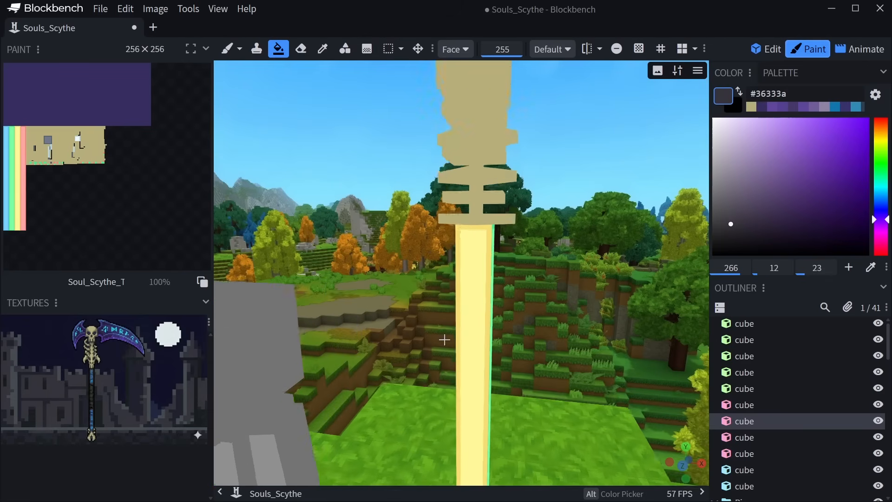
pyautogui.click(481, 332)
pyautogui.click(495, 328)
pyautogui.moveTo(504, 324); pyautogui.dragTo(316, 347)
pyautogui.click(459, 324)
pyautogui.moveTo(476, 331); pyautogui.dragTo(367, 349)
pyautogui.click(461, 318)
pyautogui.moveTo(476, 321); pyautogui.dragTo(329, 341)
pyautogui.scroll(-5, 459, 336)
pyautogui.moveTo(460, 335); pyautogui.dragTo(464, 276)
pyautogui.moveTo(463, 275); pyautogui.dragTo(465, 287, button='right')
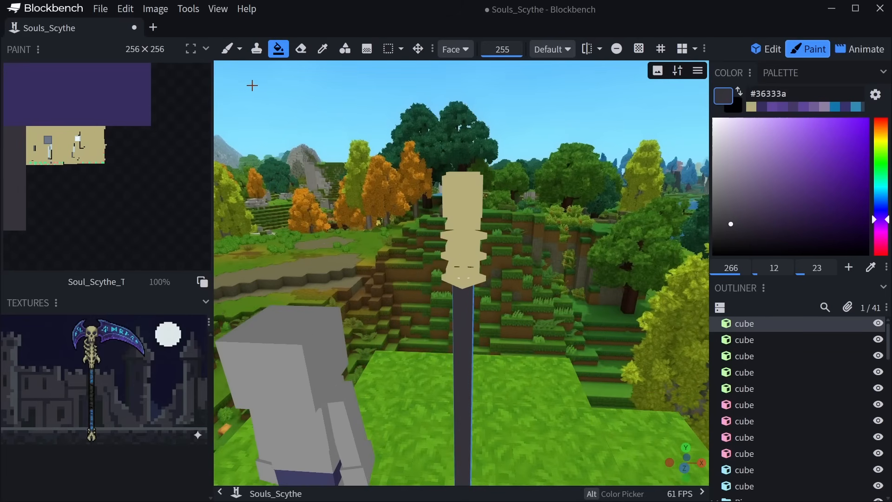
# Switch to the brush, set its softness to 100, and sample the shadow tone #7c7b5d from the reference skull.
pyautogui.click(228, 48)
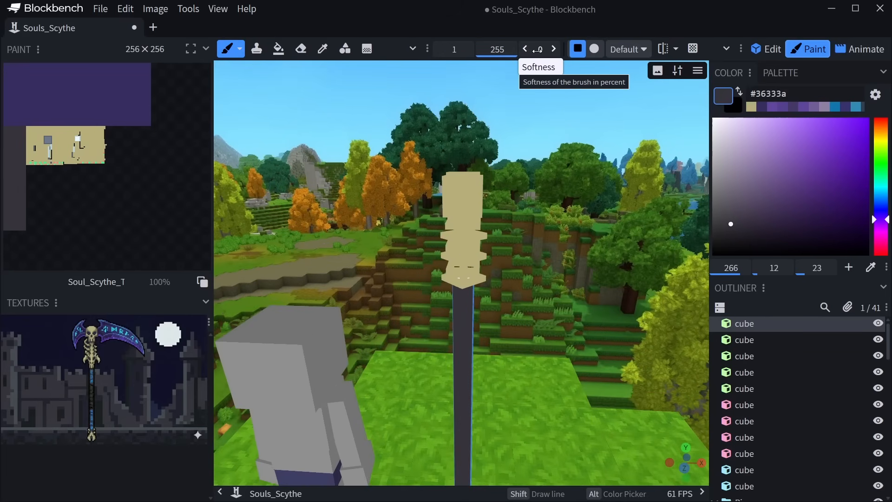
pyautogui.moveTo(540, 49); pyautogui.dragTo(599, 49)
pyautogui.moveTo(539, 167)
pyautogui.mouseDown()
pyautogui.moveTo(540, 142)
pyautogui.moveTo(544, 156)
pyautogui.mouseUp()
pyautogui.click(872, 268)
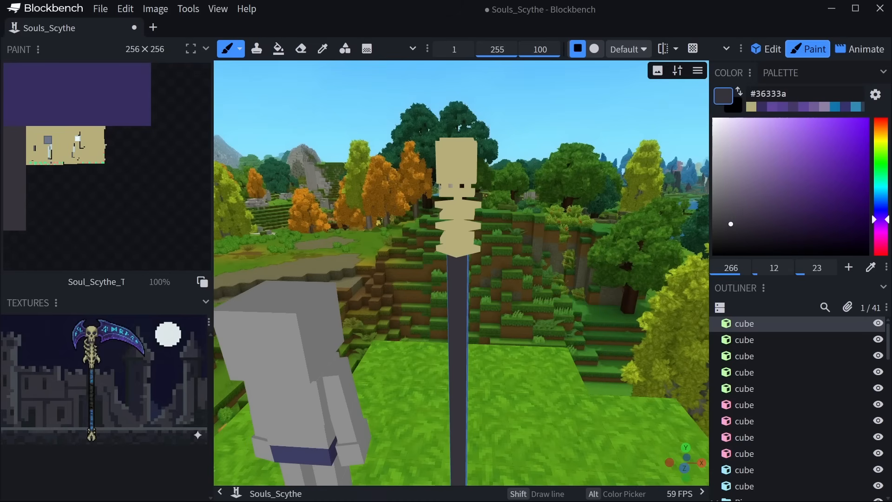
pyautogui.click(89, 339)
# Brush soft #7c7b5d shading strokes onto the front face of the skull block.
pyautogui.scroll(10, 348, 229)
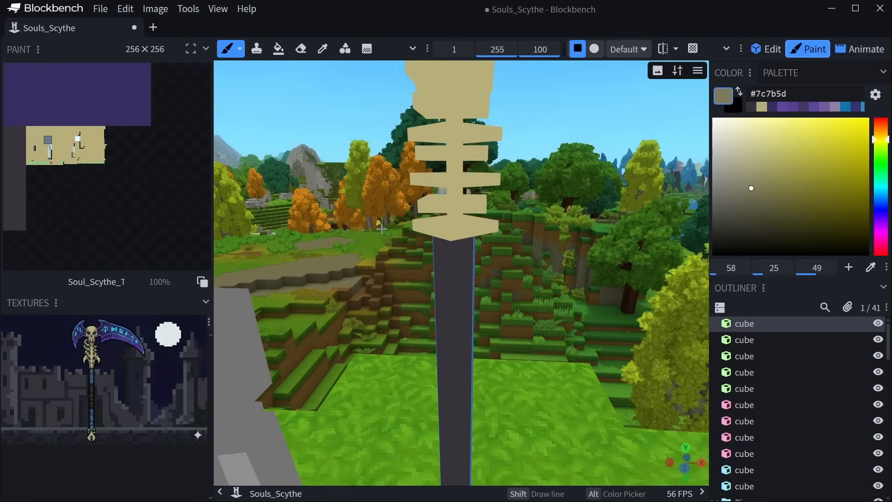
pyautogui.moveTo(453, 207); pyautogui.dragTo(450, 263, button='right')
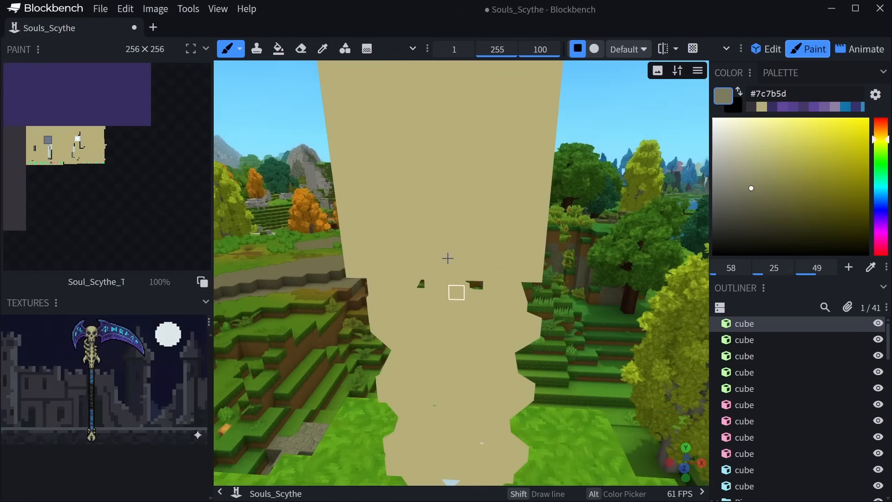
pyautogui.moveTo(486, 215)
pyautogui.mouseDown()
pyautogui.moveTo(546, 270)
pyautogui.moveTo(470, 271)
pyautogui.mouseUp()
pyautogui.scroll(-5, 538, 292)
pyautogui.moveTo(538, 292); pyautogui.dragTo(554, 264)
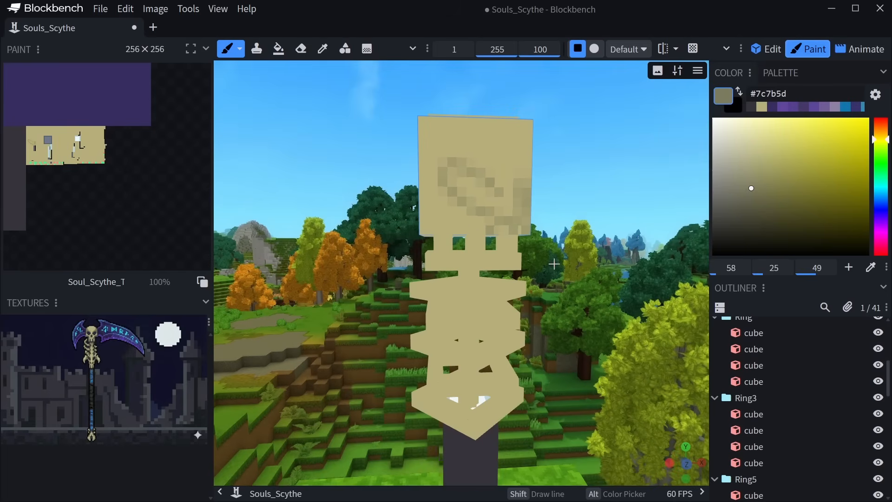
pyautogui.click(513, 230)
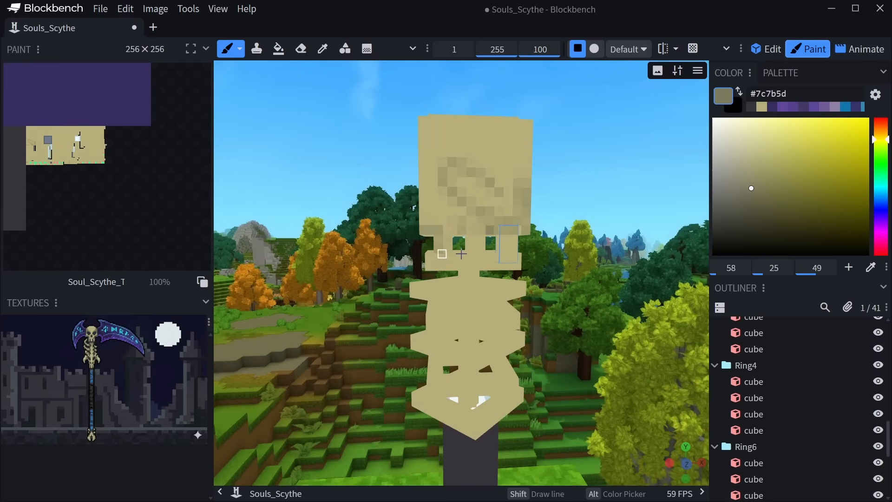
# Brush the soft shading onto the small tooth cubes hanging below the skull.
pyautogui.scroll(6, 455, 251)
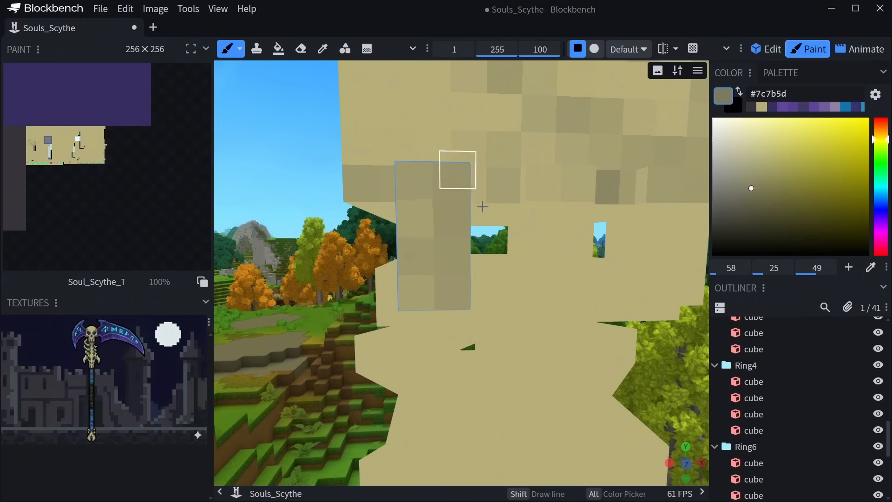
pyautogui.moveTo(575, 275); pyautogui.dragTo(520, 281, button='right')
pyautogui.moveTo(441, 246)
pyautogui.mouseDown()
pyautogui.moveTo(424, 308)
pyautogui.moveTo(466, 234)
pyautogui.mouseUp()
pyautogui.moveTo(574, 239); pyautogui.dragTo(559, 307)
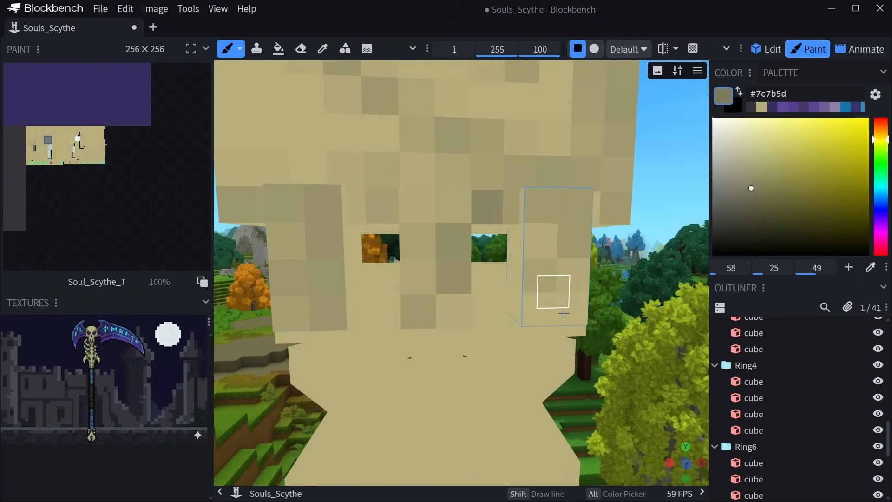
# Cover the rest of the skull block's faces with uneven soft shading strokes in #7c7b5d.
pyautogui.moveTo(526, 155); pyautogui.dragTo(511, 251, button='right')
pyautogui.scroll(-3, 512, 282)
pyautogui.moveTo(503, 292); pyautogui.dragTo(547, 248)
pyautogui.moveTo(514, 192)
pyautogui.mouseDown()
pyautogui.moveTo(539, 278)
pyautogui.moveTo(406, 146)
pyautogui.moveTo(342, 213)
pyautogui.moveTo(297, 214)
pyautogui.moveTo(308, 312)
pyautogui.moveTo(293, 369)
pyautogui.moveTo(386, 365)
pyautogui.moveTo(344, 385)
pyautogui.mouseUp()
pyautogui.moveTo(344, 385)
pyautogui.mouseDown(button='middle')
pyautogui.moveTo(367, 406)
pyautogui.moveTo(388, 358)
pyautogui.mouseUp(button='middle')
pyautogui.moveTo(612, 327)
pyautogui.mouseDown()
pyautogui.moveTo(418, 364)
pyautogui.moveTo(501, 272)
pyautogui.moveTo(418, 253)
pyautogui.mouseUp()
pyautogui.moveTo(418, 253)
pyautogui.mouseDown(button='middle')
pyautogui.moveTo(378, 263)
pyautogui.moveTo(432, 200)
pyautogui.mouseUp(button='middle')
pyautogui.moveTo(432, 199); pyautogui.dragTo(439, 268)
pyautogui.moveTo(438, 268)
pyautogui.mouseDown(button='middle')
pyautogui.moveTo(496, 258)
pyautogui.moveTo(681, 342)
pyautogui.moveTo(601, 195)
pyautogui.moveTo(574, 282)
pyautogui.moveTo(378, 187)
pyautogui.moveTo(529, 319)
pyautogui.moveTo(582, 340)
pyautogui.moveTo(353, 320)
pyautogui.moveTo(442, 264)
pyautogui.moveTo(339, 368)
pyautogui.moveTo(427, 354)
pyautogui.moveTo(294, 374)
pyautogui.mouseUp(button='middle')
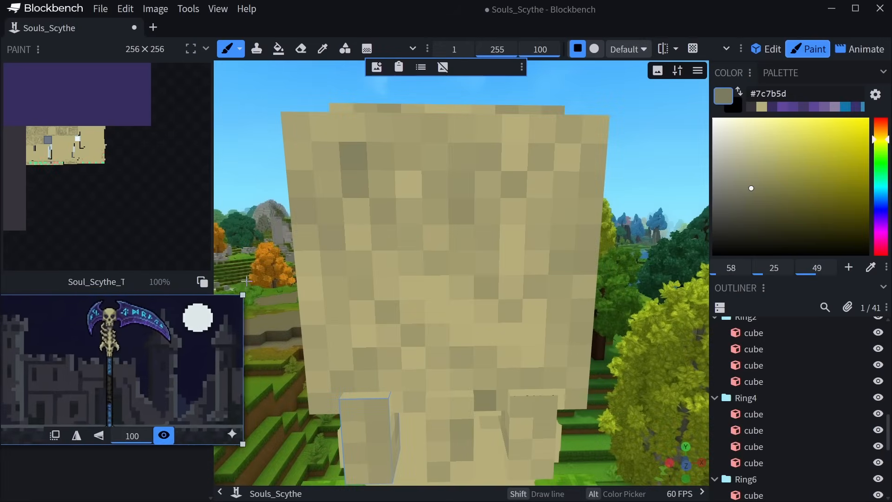
# Enlarge the reference image and place it beneath the skull in the viewport so its scythe head stays visible.
pyautogui.moveTo(239, 295); pyautogui.dragTo(340, 240)
pyautogui.doubleClick(249, 318)
pyautogui.press('Escape')
pyautogui.moveTo(284, 317); pyautogui.dragTo(552, 384)
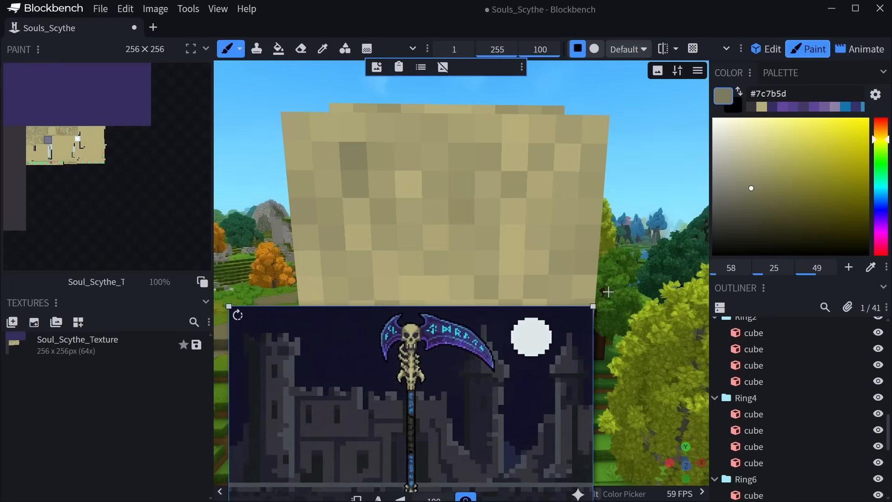
pyautogui.moveTo(591, 309); pyautogui.dragTo(629, 283)
pyautogui.moveTo(540, 356); pyautogui.dragTo(525, 464)
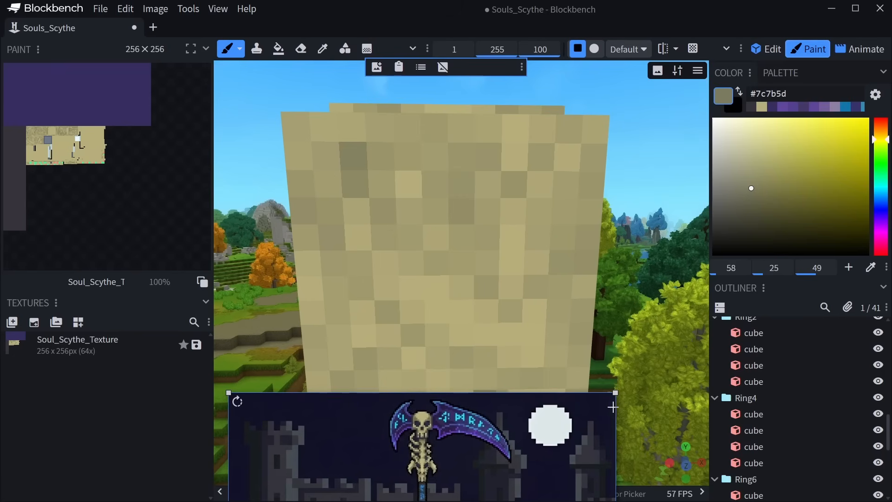
pyautogui.moveTo(616, 394); pyautogui.dragTo(692, 355)
pyautogui.moveTo(541, 431); pyautogui.dragTo(529, 479)
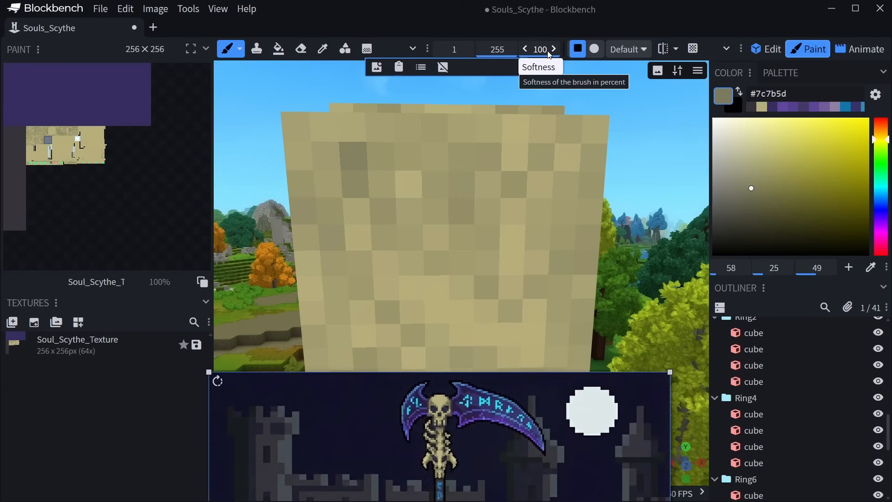
# Set the brush softness to 0 and sample the dark navy #252a42 from the reference skull's dark features.
pyautogui.moveTo(542, 52); pyautogui.dragTo(529, 52)
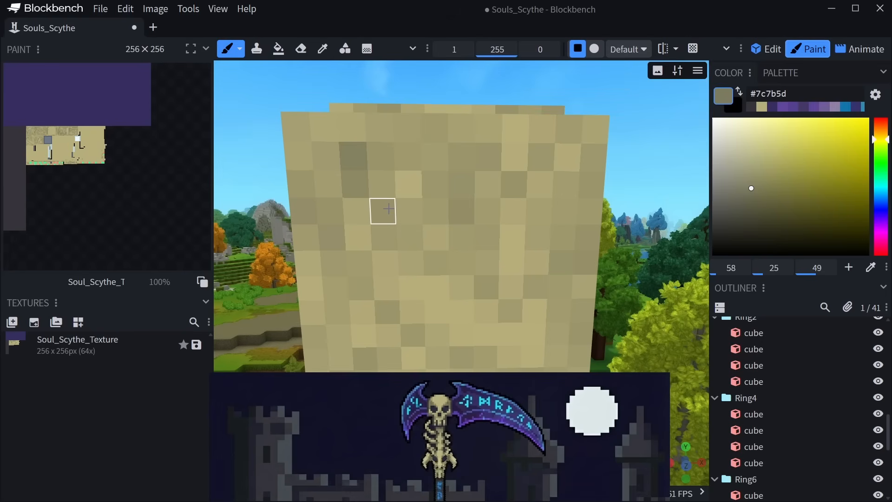
pyautogui.click(330, 216)
pyautogui.click(332, 241)
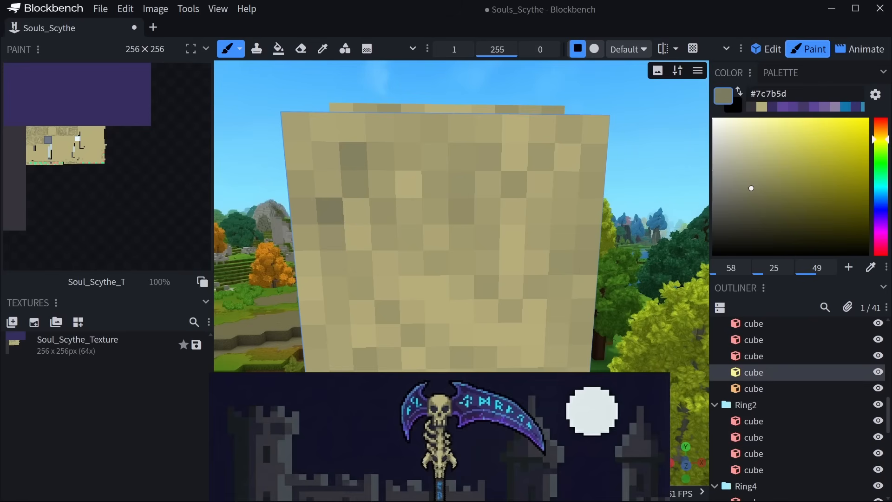
pyautogui.click(434, 409)
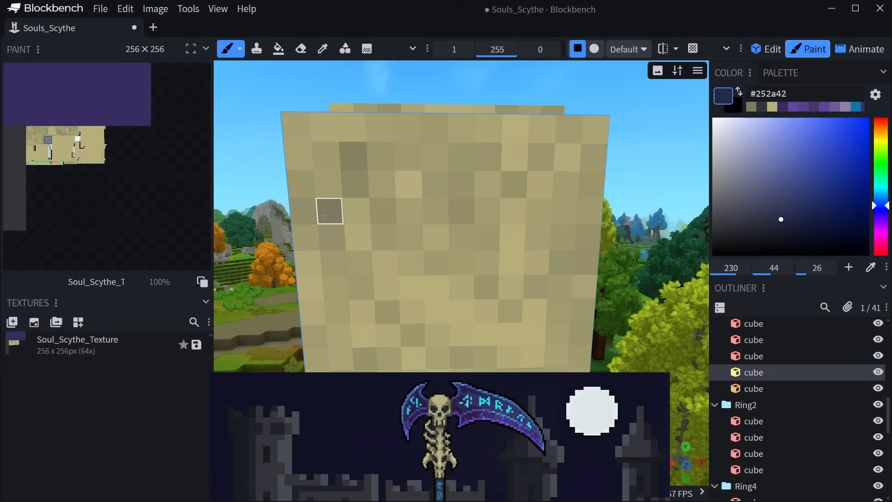
# Paint the left eye socket on the skull's front face in #252a42, about 4 by 4 pixels with stepped corners.
pyautogui.click(324, 217)
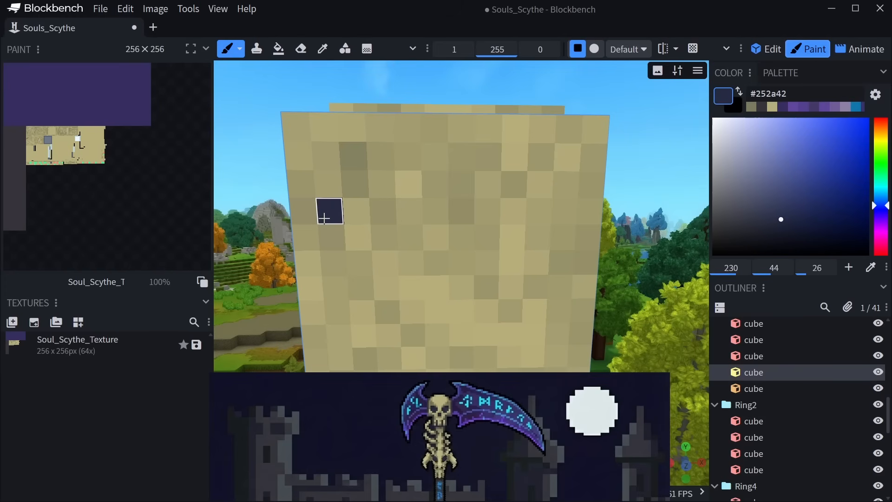
pyautogui.click(330, 236)
pyautogui.click(360, 261)
pyautogui.click(378, 258)
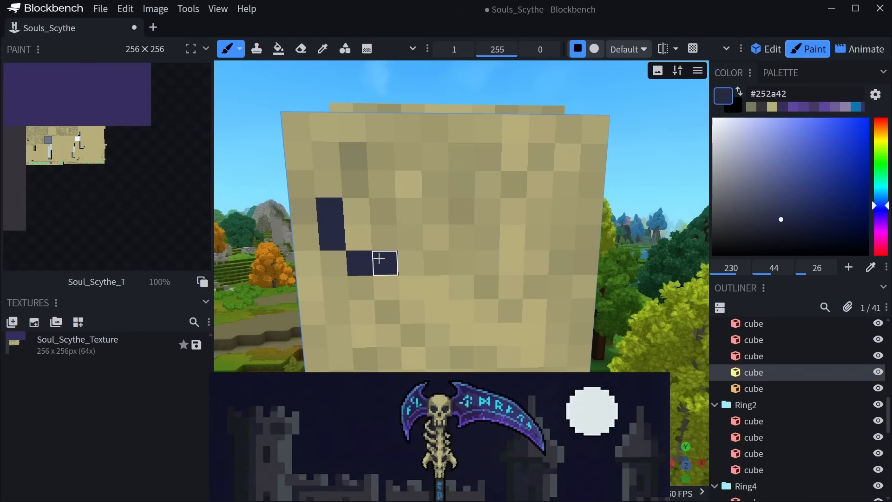
pyautogui.click(408, 235)
pyautogui.click(417, 220)
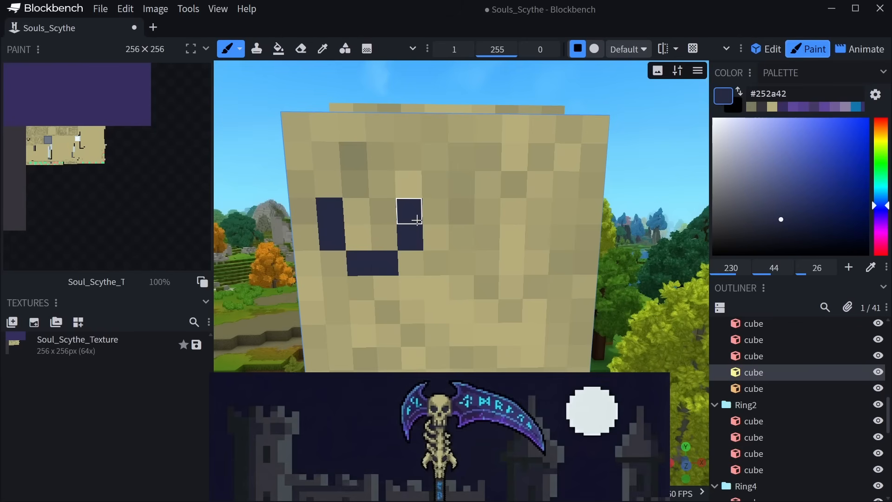
pyautogui.moveTo(326, 183); pyautogui.dragTo(399, 213)
pyautogui.hotkey('ctrl', 'z')
pyautogui.moveTo(328, 184)
pyautogui.mouseDown()
pyautogui.moveTo(381, 184)
pyautogui.moveTo(360, 210)
pyautogui.mouseUp()
# Paint a 2 by 2 pixel nose and a mirrored right eye socket on the skull's front face in #252a42.
pyautogui.moveTo(457, 262); pyautogui.dragTo(445, 226, button='right')
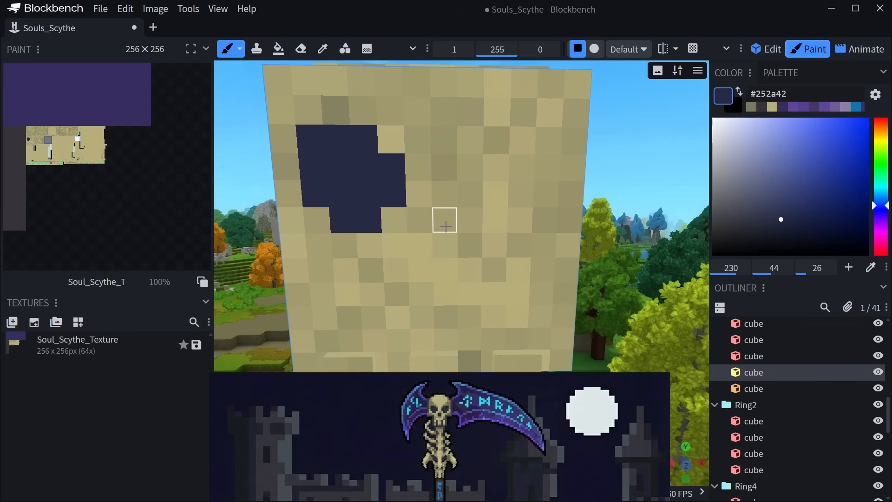
pyautogui.moveTo(420, 270)
pyautogui.mouseDown()
pyautogui.moveTo(442, 267)
pyautogui.moveTo(433, 292)
pyautogui.moveTo(442, 275)
pyautogui.mouseUp()
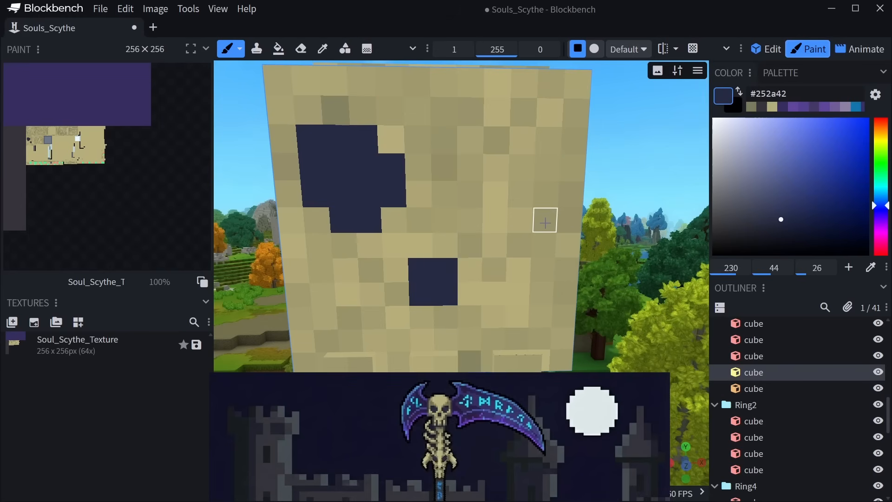
pyautogui.click(519, 220)
pyautogui.click(497, 223)
pyautogui.moveTo(502, 225); pyautogui.dragTo(487, 248, button='right')
pyautogui.moveTo(455, 217)
pyautogui.mouseDown()
pyautogui.moveTo(483, 168)
pyautogui.moveTo(527, 170)
pyautogui.moveTo(526, 219)
pyautogui.moveTo(510, 198)
pyautogui.mouseUp()
pyautogui.moveTo(506, 292); pyautogui.dragTo(524, 187, button='right')
pyautogui.scroll(-5, 538, 232)
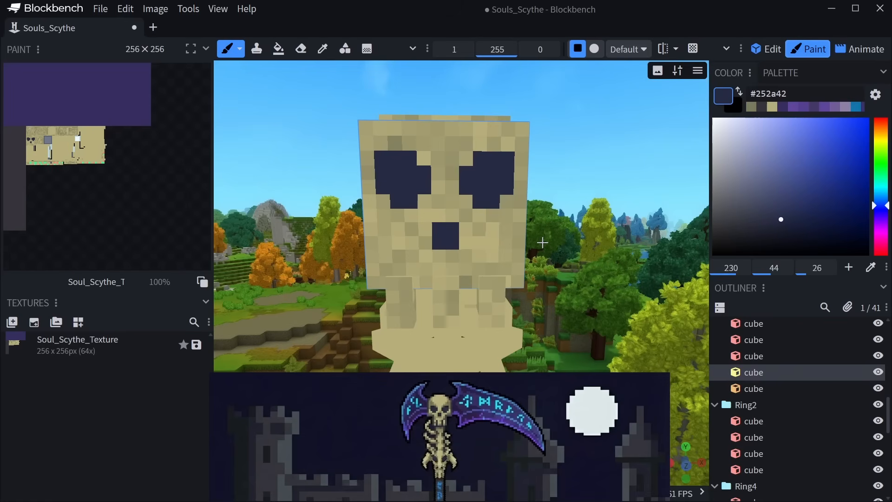
pyautogui.scroll(5, 465, 284)
pyautogui.moveTo(428, 223); pyautogui.dragTo(427, 288, button='right')
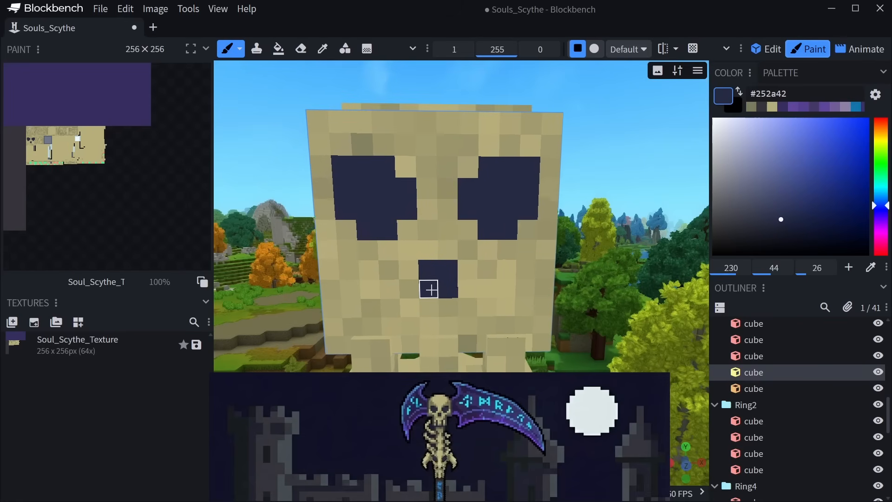
# Paint the upper outer corners of both skull eye sockets with the dark navy #252a42.
pyautogui.click(356, 149)
pyautogui.moveTo(340, 152); pyautogui.dragTo(339, 167)
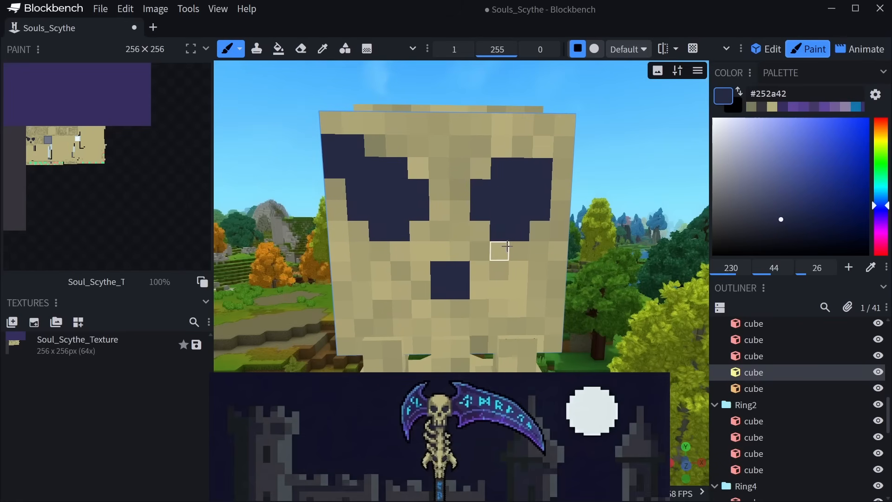
pyautogui.click(547, 149)
pyautogui.click(563, 148)
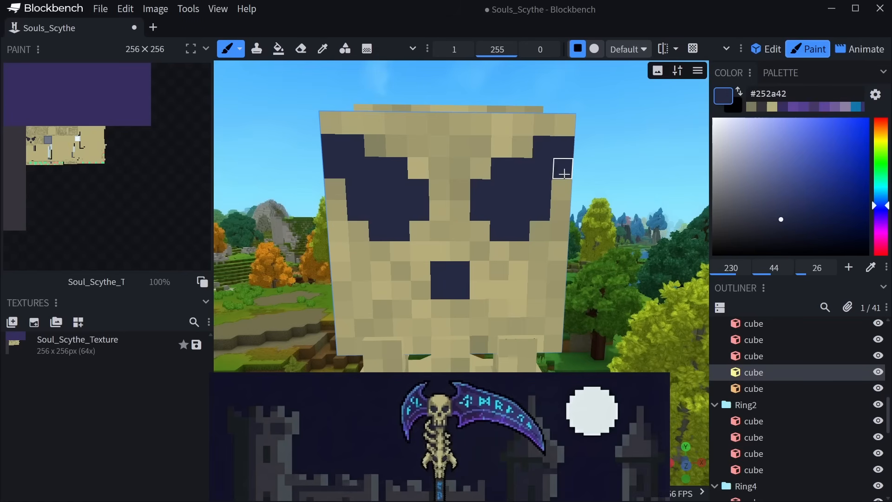
pyautogui.click(562, 169)
# Set the brush softness to 100 and choose the olive-grey colour #7c7b5d.
pyautogui.scroll(-4, 566, 267)
pyautogui.scroll(-5, 576, 283)
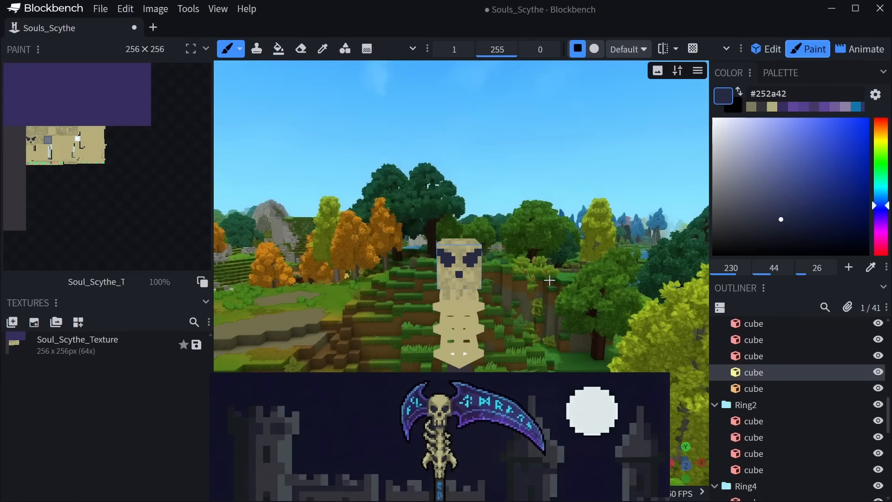
pyautogui.moveTo(550, 279); pyautogui.dragTo(548, 206, button='right')
pyautogui.scroll(5, 554, 205)
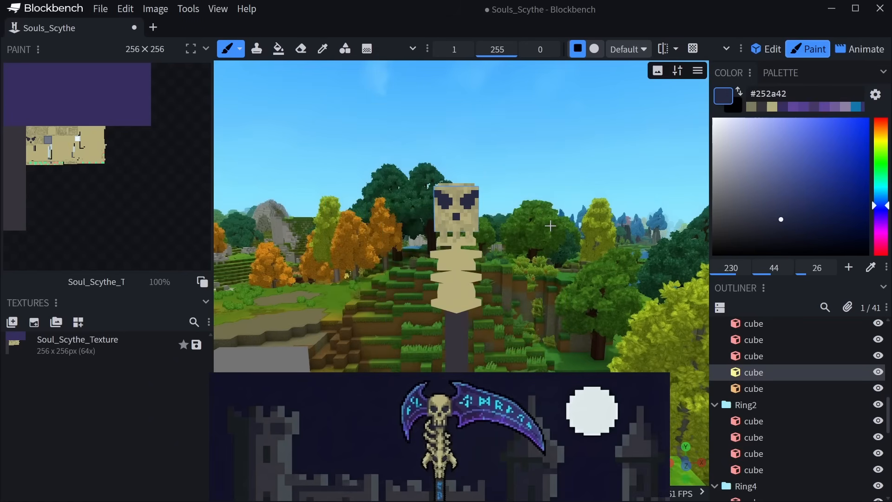
pyautogui.moveTo(551, 225); pyautogui.dragTo(437, 259)
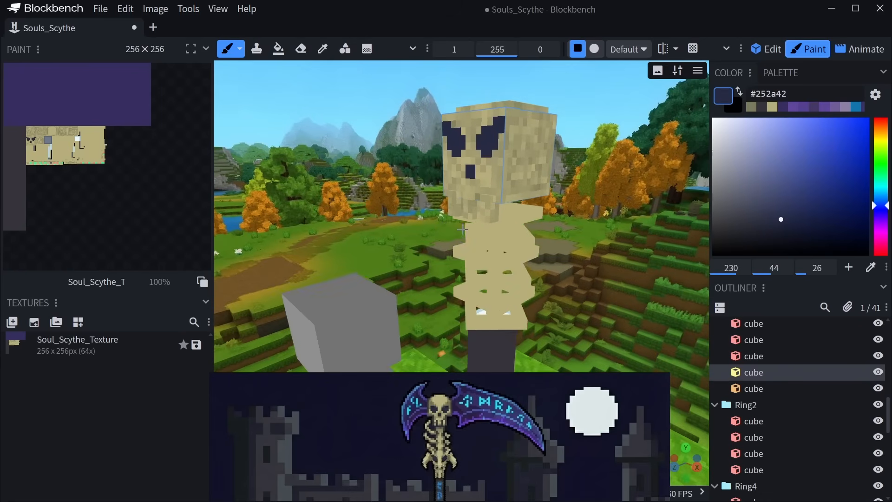
pyautogui.scroll(2, 437, 258)
pyautogui.scroll(4, 394, 290)
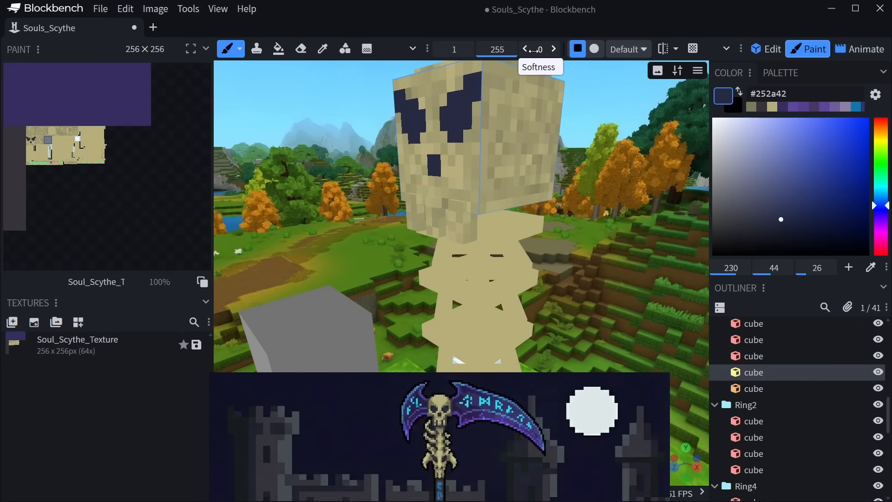
pyautogui.moveTo(533, 50); pyautogui.dragTo(553, 51)
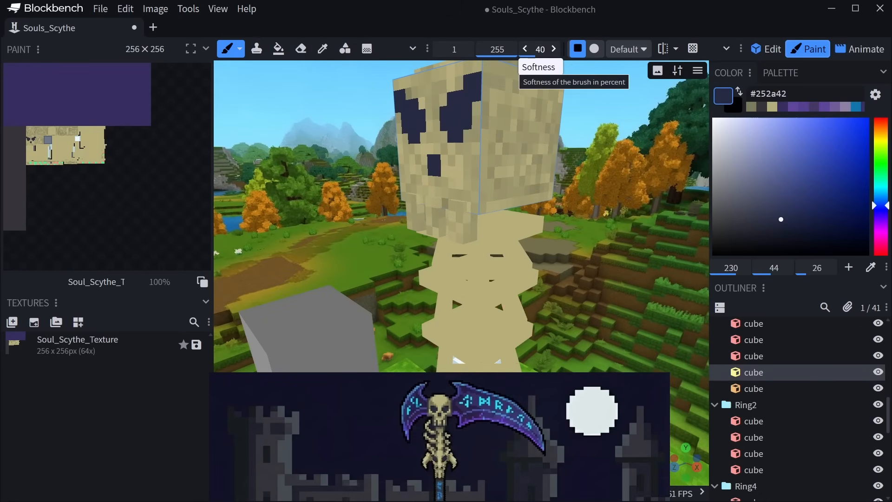
pyautogui.click(751, 107)
pyautogui.moveTo(509, 309); pyautogui.dragTo(460, 234, button='right')
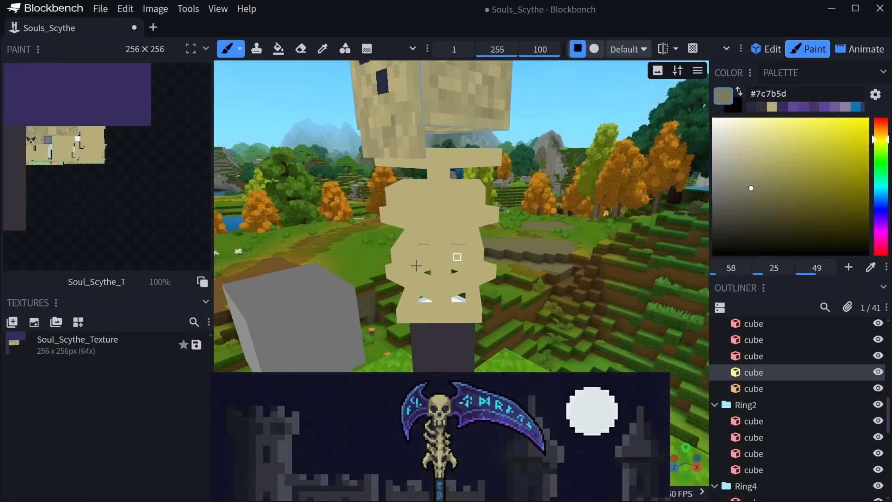
# Shade the upper rib rings below the skull with soft olive-grey pixel patches.
pyautogui.scroll(3, 452, 283)
pyautogui.moveTo(413, 231)
pyautogui.mouseDown()
pyautogui.moveTo(459, 232)
pyautogui.moveTo(412, 205)
pyautogui.moveTo(364, 271)
pyautogui.moveTo(528, 237)
pyautogui.mouseUp()
pyautogui.click(468, 215)
pyautogui.moveTo(467, 215); pyautogui.dragTo(566, 262)
pyautogui.scroll(-2, 534, 220)
pyautogui.moveTo(535, 220)
pyautogui.mouseDown()
pyautogui.moveTo(404, 294)
pyautogui.moveTo(516, 307)
pyautogui.moveTo(466, 313)
pyautogui.mouseUp()
pyautogui.moveTo(461, 246)
pyautogui.mouseDown()
pyautogui.moveTo(260, 255)
pyautogui.moveTo(384, 292)
pyautogui.moveTo(418, 293)
pyautogui.moveTo(378, 277)
pyautogui.moveTo(404, 294)
pyautogui.moveTo(519, 260)
pyautogui.mouseUp()
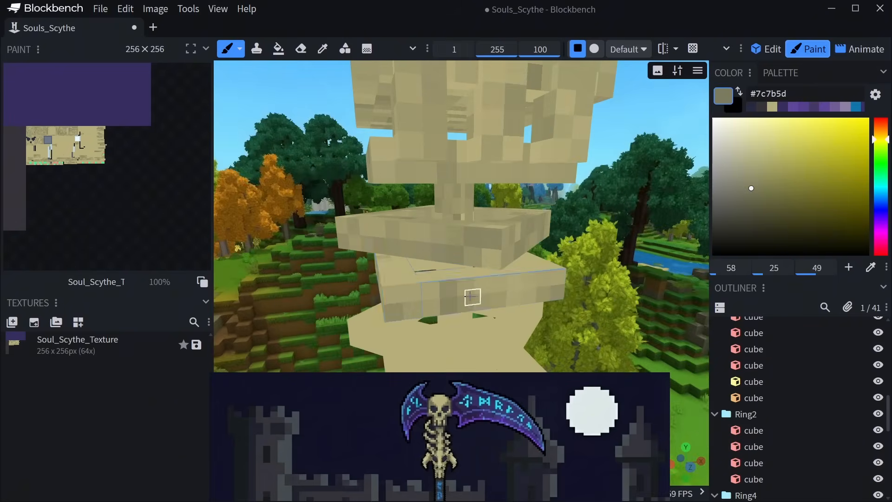
# Add soft shading patches to the sides of the next rib rings down the spine.
pyautogui.moveTo(460, 269); pyautogui.dragTo(558, 238)
pyautogui.scroll(4, 511, 129)
pyautogui.click(421, 310)
pyautogui.moveTo(293, 242)
pyautogui.mouseDown()
pyautogui.moveTo(421, 310)
pyautogui.moveTo(466, 307)
pyautogui.moveTo(386, 282)
pyautogui.moveTo(559, 285)
pyautogui.moveTo(402, 284)
pyautogui.moveTo(421, 281)
pyautogui.mouseUp()
pyautogui.click(467, 307)
pyautogui.moveTo(539, 263)
pyautogui.mouseDown()
pyautogui.moveTo(475, 258)
pyautogui.moveTo(563, 277)
pyautogui.moveTo(386, 271)
pyautogui.moveTo(516, 249)
pyautogui.moveTo(499, 340)
pyautogui.mouseUp()
pyautogui.click(563, 277)
# Shade the teeth hanging beneath the skull and the front of the nearby ribs.
pyautogui.scroll(4, 438, 292)
pyautogui.click(438, 292)
pyautogui.moveTo(382, 280); pyautogui.dragTo(434, 231)
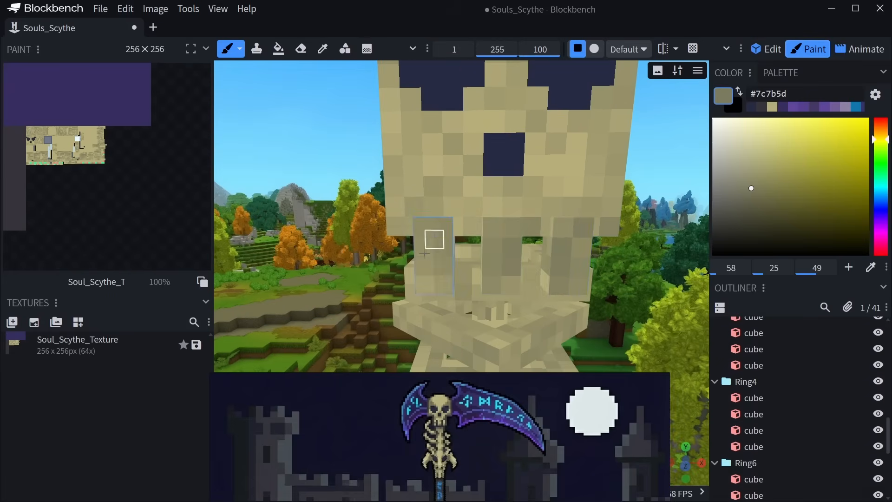
pyautogui.scroll(-3, 497, 238)
pyautogui.click(497, 238)
pyautogui.click(448, 235)
pyautogui.moveTo(505, 267); pyautogui.dragTo(457, 276)
pyautogui.click(447, 237)
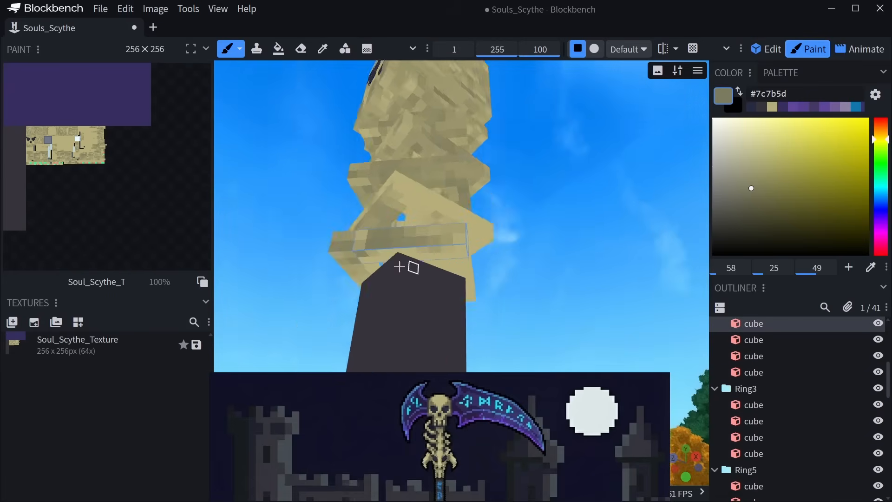
# Shade the undersides and outer faces of the lowest rib rings just above the handle.
pyautogui.moveTo(333, 210)
pyautogui.mouseDown()
pyautogui.moveTo(418, 273)
pyautogui.moveTo(511, 232)
pyautogui.moveTo(335, 348)
pyautogui.moveTo(395, 321)
pyautogui.moveTo(441, 237)
pyautogui.mouseUp()
pyautogui.click(418, 273)
pyautogui.click(514, 227)
pyautogui.click(330, 356)
pyautogui.click(400, 321)
pyautogui.click(446, 231)
pyautogui.moveTo(445, 231)
pyautogui.mouseDown(button='middle')
pyautogui.moveTo(424, 255)
pyautogui.moveTo(505, 221)
pyautogui.moveTo(509, 241)
pyautogui.mouseUp(button='middle')
pyautogui.click(424, 255)
pyautogui.click(506, 221)
pyautogui.click(508, 241)
pyautogui.moveTo(423, 232)
pyautogui.mouseDown(button='middle')
pyautogui.moveTo(482, 295)
pyautogui.moveTo(413, 295)
pyautogui.moveTo(534, 278)
pyautogui.mouseUp(button='middle')
pyautogui.click(474, 279)
pyautogui.click(482, 295)
pyautogui.click(414, 295)
pyautogui.scroll(-10, 414, 295)
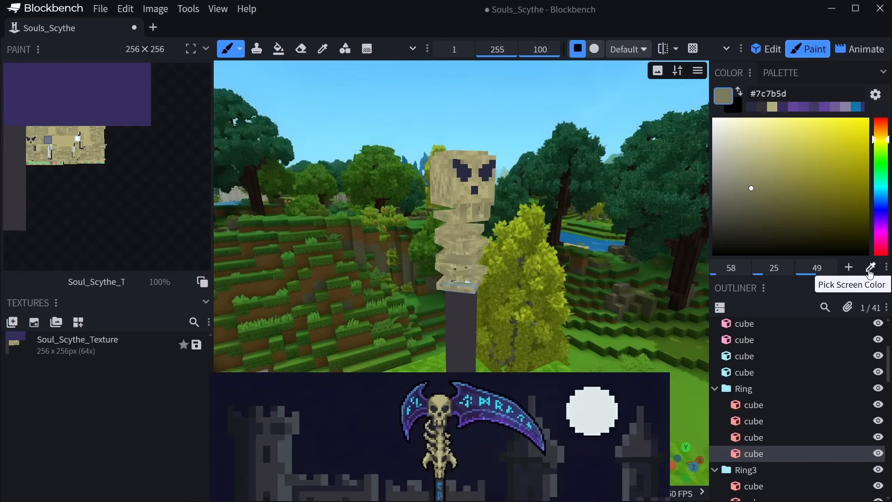
# Sample the dark handle colour #36333a and fill the handle's faces with it.
pyautogui.click(870, 267)
pyautogui.click(459, 325)
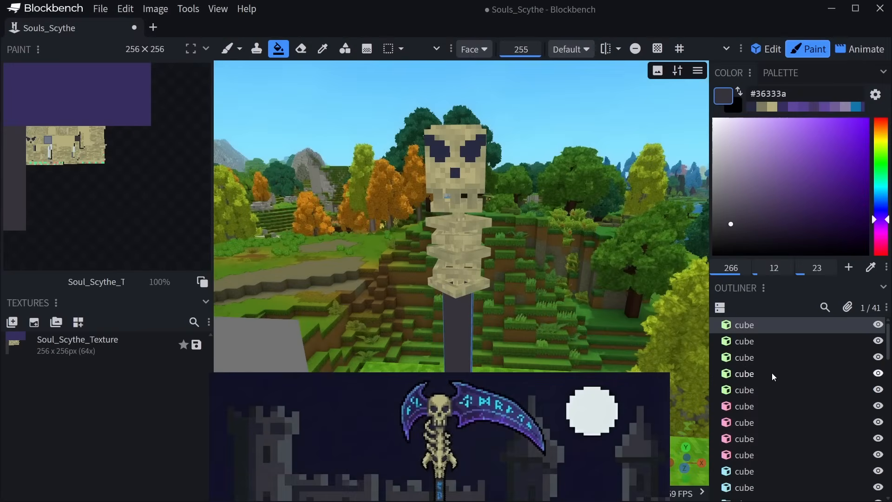
pyautogui.scroll(-10, 787, 380)
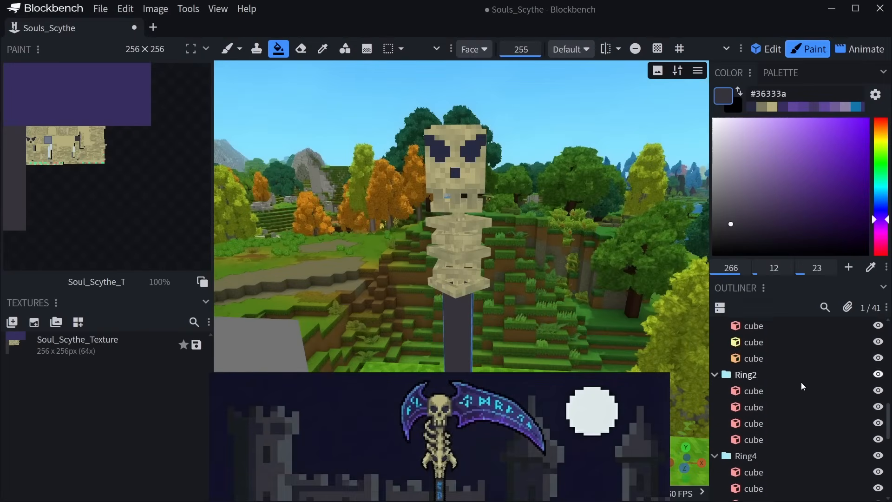
pyautogui.click(877, 387)
# Switch back to the brush with #7c7b5d and shade the two small bone claws on one side of the handle's base.
pyautogui.scroll(-5, 546, 322)
pyautogui.moveTo(510, 313); pyautogui.dragTo(521, 216)
pyautogui.moveTo(530, 263)
pyautogui.mouseDown()
pyautogui.moveTo(540, 291)
pyautogui.moveTo(522, 253)
pyautogui.mouseUp()
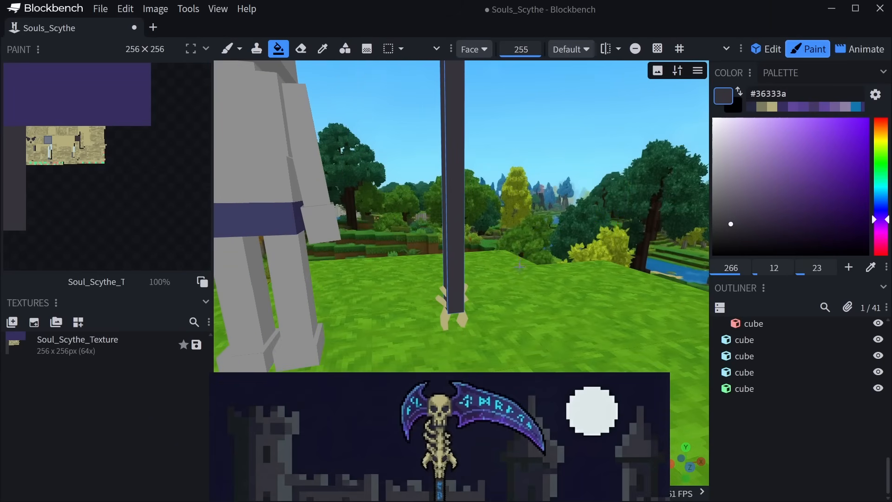
pyautogui.scroll(8, 520, 266)
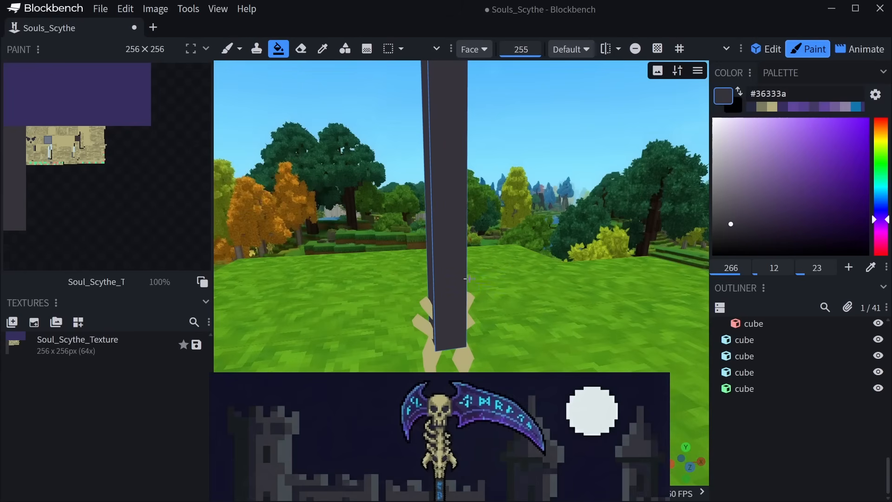
pyautogui.click(766, 111)
pyautogui.moveTo(345, 311)
pyautogui.mouseDown()
pyautogui.moveTo(403, 314)
pyautogui.moveTo(510, 167)
pyautogui.mouseUp()
pyautogui.scroll(5, 402, 315)
pyautogui.click(226, 48)
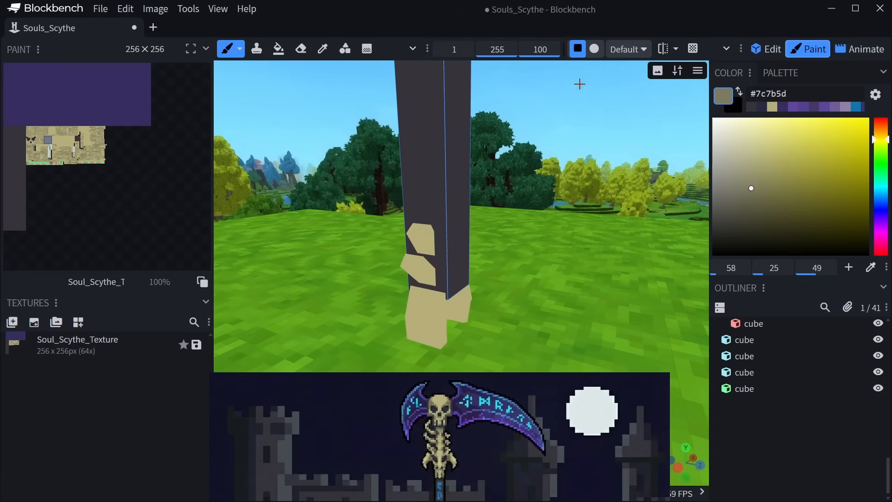
pyautogui.scroll(5, 412, 307)
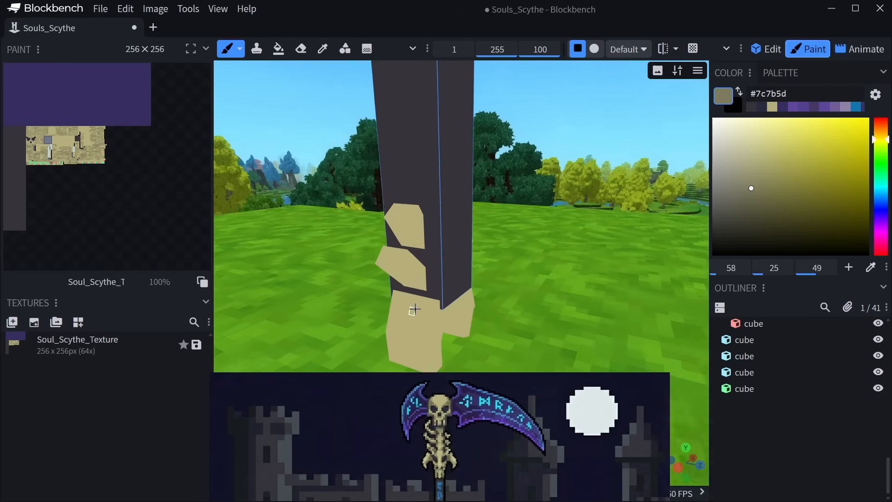
pyautogui.click(380, 272)
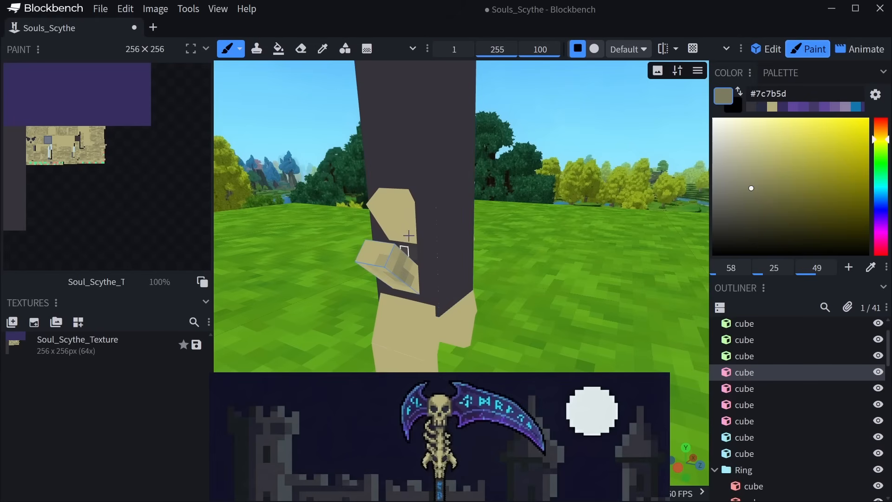
pyautogui.click(400, 216)
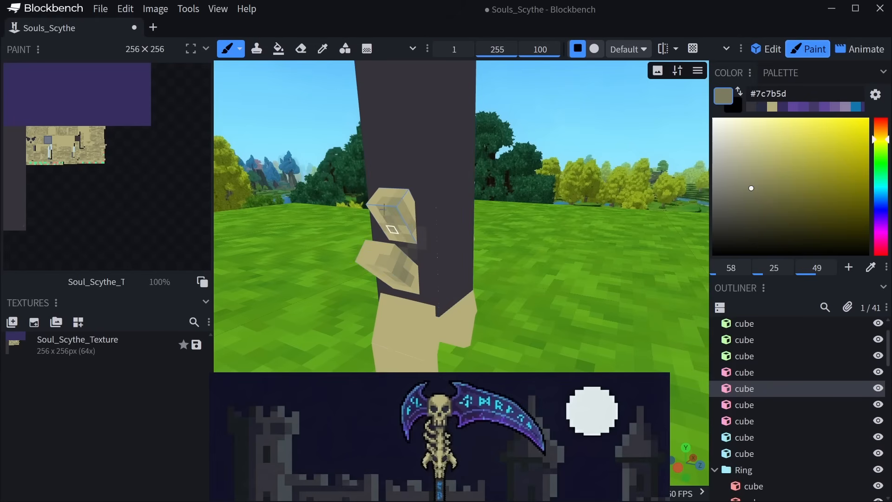
# Shade the remaining faces of those two claws and the outside of the bone segments below them.
pyautogui.moveTo(493, 260); pyautogui.dragTo(604, 288)
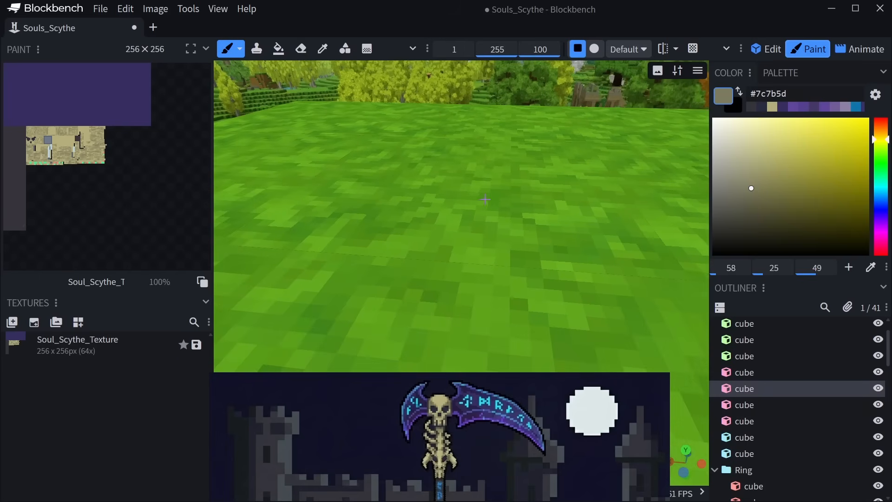
pyautogui.scroll(-3, 483, 205)
pyautogui.moveTo(483, 205); pyautogui.dragTo(438, 226)
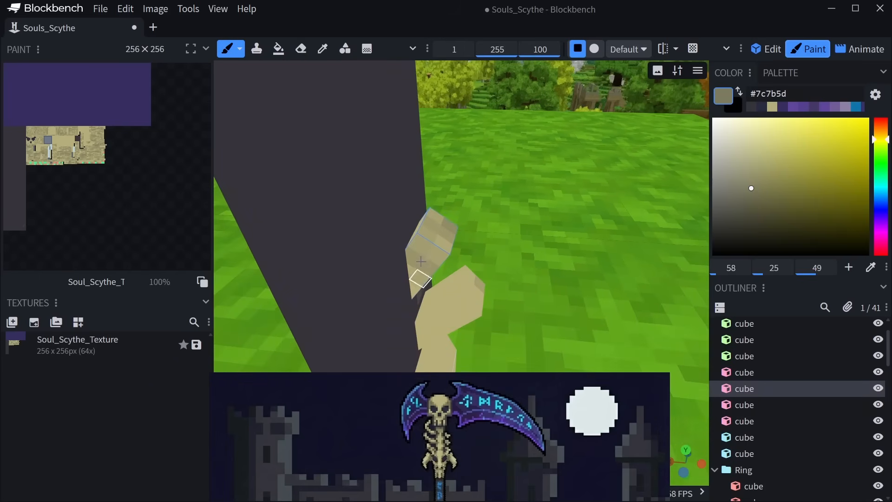
pyautogui.moveTo(430, 285)
pyautogui.mouseDown()
pyautogui.moveTo(440, 260)
pyautogui.moveTo(395, 273)
pyautogui.moveTo(411, 283)
pyautogui.moveTo(398, 281)
pyautogui.mouseUp()
pyautogui.moveTo(520, 253); pyautogui.dragTo(431, 268)
pyautogui.moveTo(432, 207)
pyautogui.mouseDown()
pyautogui.moveTo(436, 187)
pyautogui.moveTo(435, 200)
pyautogui.mouseUp()
pyautogui.moveTo(404, 223)
pyautogui.mouseDown()
pyautogui.moveTo(452, 260)
pyautogui.moveTo(464, 294)
pyautogui.moveTo(457, 207)
pyautogui.moveTo(436, 220)
pyautogui.moveTo(453, 291)
pyautogui.moveTo(404, 311)
pyautogui.mouseUp()
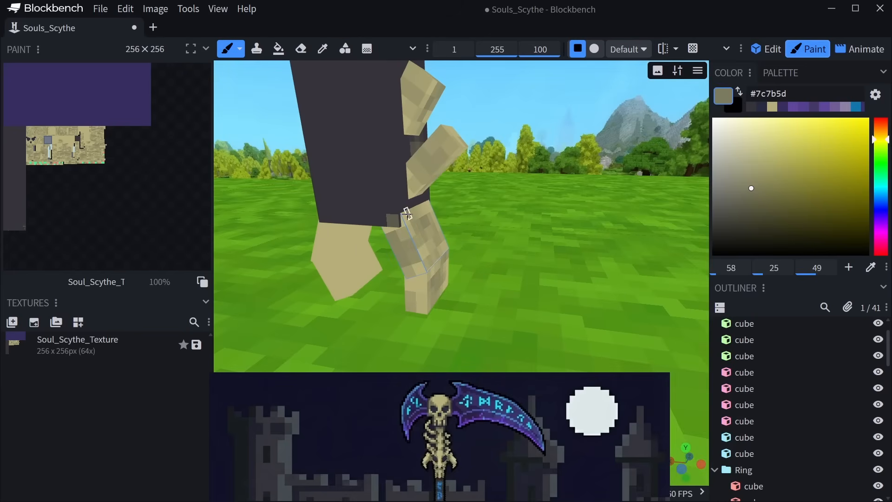
# Shade the inner faces of the bone prongs and the bone piece under the handle's end.
pyautogui.moveTo(391, 229); pyautogui.dragTo(504, 255)
pyautogui.moveTo(534, 218); pyautogui.dragTo(488, 246)
pyautogui.moveTo(538, 233)
pyautogui.mouseDown()
pyautogui.moveTo(534, 294)
pyautogui.moveTo(503, 288)
pyautogui.moveTo(464, 258)
pyautogui.moveTo(472, 272)
pyautogui.moveTo(486, 210)
pyautogui.mouseUp()
pyautogui.moveTo(508, 128); pyautogui.dragTo(567, 119)
pyautogui.moveTo(485, 122)
pyautogui.mouseDown()
pyautogui.moveTo(466, 124)
pyautogui.moveTo(487, 158)
pyautogui.moveTo(440, 126)
pyautogui.mouseUp()
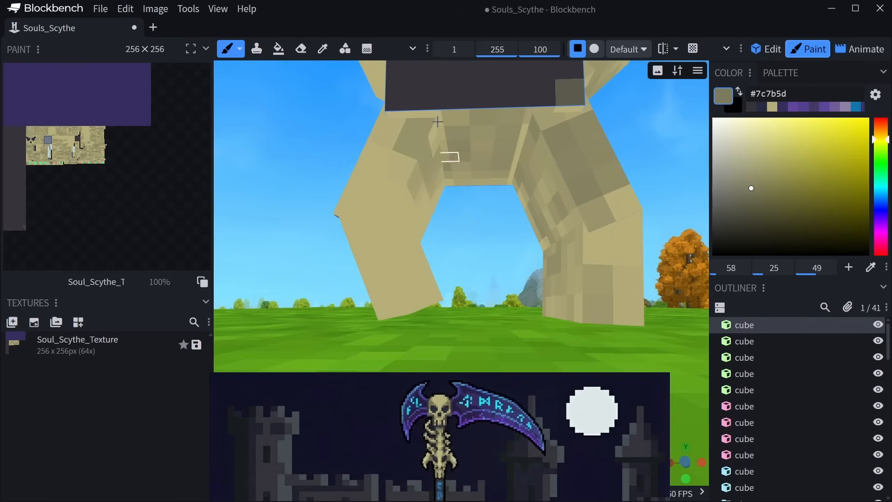
# Add shading patches to the plain bone prong on the opposite side of the handle's end.
pyautogui.moveTo(399, 236); pyautogui.dragTo(411, 199)
pyautogui.moveTo(457, 227)
pyautogui.mouseDown()
pyautogui.moveTo(403, 269)
pyautogui.moveTo(413, 294)
pyautogui.mouseUp()
pyautogui.moveTo(349, 336); pyautogui.dragTo(443, 307)
pyautogui.moveTo(412, 296)
pyautogui.mouseDown()
pyautogui.moveTo(402, 203)
pyautogui.moveTo(416, 339)
pyautogui.moveTo(404, 236)
pyautogui.moveTo(434, 130)
pyautogui.moveTo(441, 139)
pyautogui.mouseUp()
pyautogui.moveTo(494, 152)
pyautogui.mouseDown()
pyautogui.moveTo(497, 111)
pyautogui.moveTo(484, 100)
pyautogui.mouseUp()
pyautogui.moveTo(492, 197); pyautogui.dragTo(566, 204)
pyautogui.moveTo(576, 145)
pyautogui.mouseDown()
pyautogui.moveTo(559, 186)
pyautogui.moveTo(436, 175)
pyautogui.mouseUp()
# Shade the lower segment and tip of the opposite bone prong from below.
pyautogui.moveTo(470, 179); pyautogui.dragTo(501, 215, button='middle')
pyautogui.moveTo(502, 215)
pyautogui.mouseDown()
pyautogui.moveTo(534, 187)
pyautogui.moveTo(599, 195)
pyautogui.mouseUp()
pyautogui.moveTo(564, 253); pyautogui.dragTo(566, 181, button='right')
pyautogui.moveTo(579, 222)
pyautogui.mouseDown()
pyautogui.moveTo(453, 229)
pyautogui.moveTo(584, 237)
pyautogui.moveTo(520, 239)
pyautogui.mouseUp()
pyautogui.moveTo(515, 266); pyautogui.dragTo(506, 220, button='middle')
pyautogui.moveTo(460, 232)
pyautogui.mouseDown()
pyautogui.moveTo(571, 285)
pyautogui.moveTo(455, 245)
pyautogui.moveTo(462, 277)
pyautogui.mouseUp()
pyautogui.moveTo(464, 276)
pyautogui.mouseDown(button='middle')
pyautogui.moveTo(613, 259)
pyautogui.moveTo(639, 239)
pyautogui.moveTo(477, 238)
pyautogui.moveTo(478, 279)
pyautogui.mouseUp(button='middle')
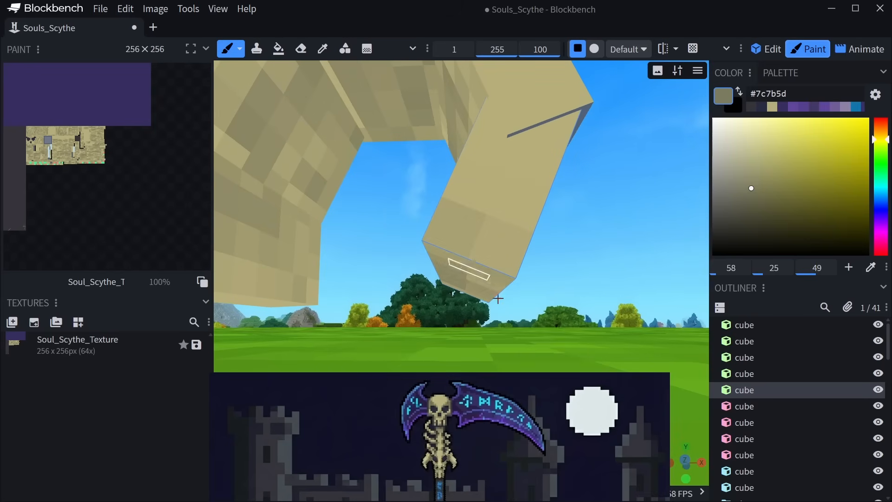
# Finish shading the end faces of the prongs and the front of the narrow prong segments.
pyautogui.moveTo(407, 295); pyautogui.dragTo(514, 278)
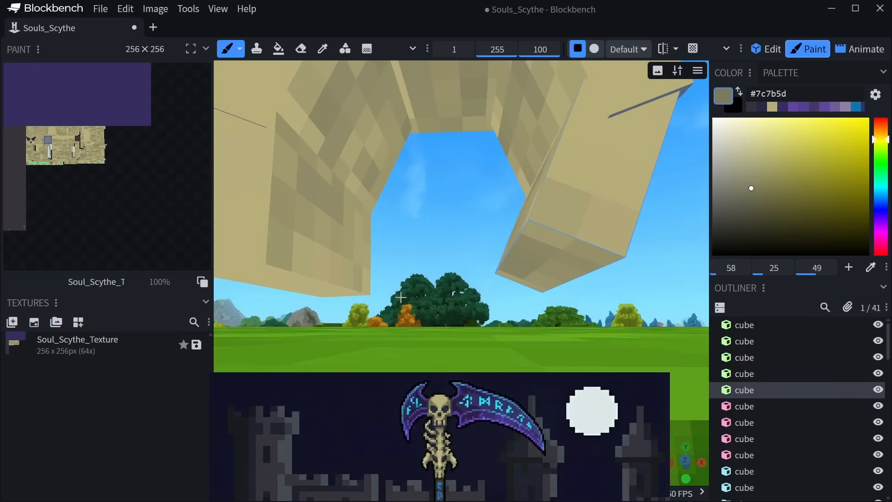
pyautogui.moveTo(384, 298); pyautogui.dragTo(448, 296)
pyautogui.click(385, 282)
pyautogui.moveTo(433, 246)
pyautogui.mouseDown()
pyautogui.moveTo(432, 223)
pyautogui.moveTo(413, 269)
pyautogui.moveTo(395, 257)
pyautogui.moveTo(413, 197)
pyautogui.mouseUp()
pyautogui.scroll(-3, 413, 270)
pyautogui.moveTo(441, 125); pyautogui.dragTo(417, 126)
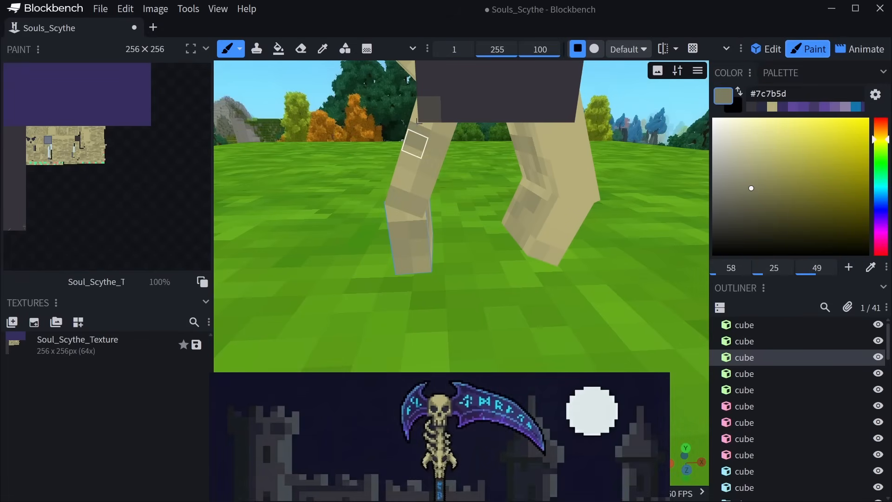
# Shade the remaining plain prong faces and start on the lower claw on the handle's other side.
pyautogui.moveTo(552, 155); pyautogui.dragTo(564, 137)
pyautogui.moveTo(620, 163); pyautogui.dragTo(506, 176, button='right')
pyautogui.moveTo(506, 177); pyautogui.dragTo(484, 173)
pyautogui.moveTo(451, 139)
pyautogui.mouseDown()
pyautogui.moveTo(430, 184)
pyautogui.moveTo(460, 206)
pyautogui.moveTo(454, 264)
pyautogui.moveTo(474, 235)
pyautogui.mouseUp()
pyautogui.moveTo(530, 216)
pyautogui.mouseDown(button='right')
pyautogui.moveTo(512, 301)
pyautogui.moveTo(531, 390)
pyautogui.mouseUp(button='right')
pyautogui.moveTo(472, 239); pyautogui.dragTo(480, 216)
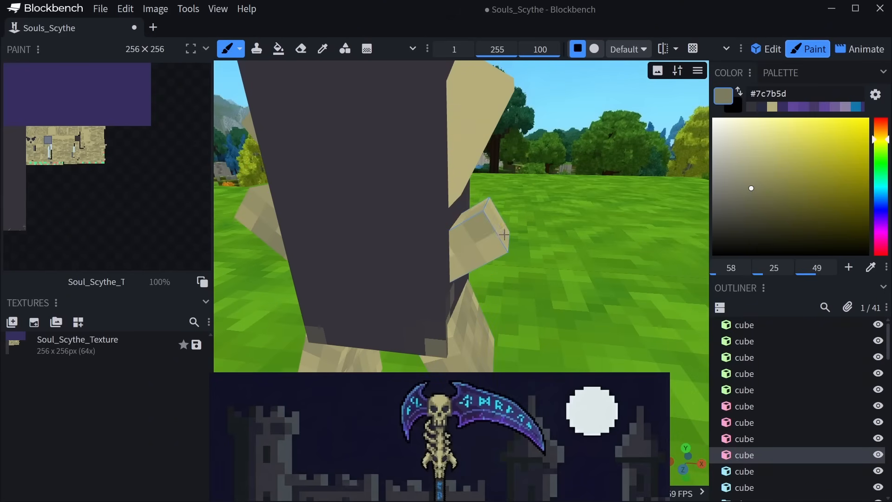
# Shade the lower and upper bone claws on the second side of the handle.
pyautogui.moveTo(539, 232); pyautogui.dragTo(500, 274)
pyautogui.moveTo(454, 251)
pyautogui.mouseDown()
pyautogui.moveTo(479, 241)
pyautogui.moveTo(477, 270)
pyautogui.mouseUp()
pyautogui.moveTo(534, 265); pyautogui.dragTo(478, 216)
pyautogui.moveTo(404, 233); pyautogui.dragTo(421, 235)
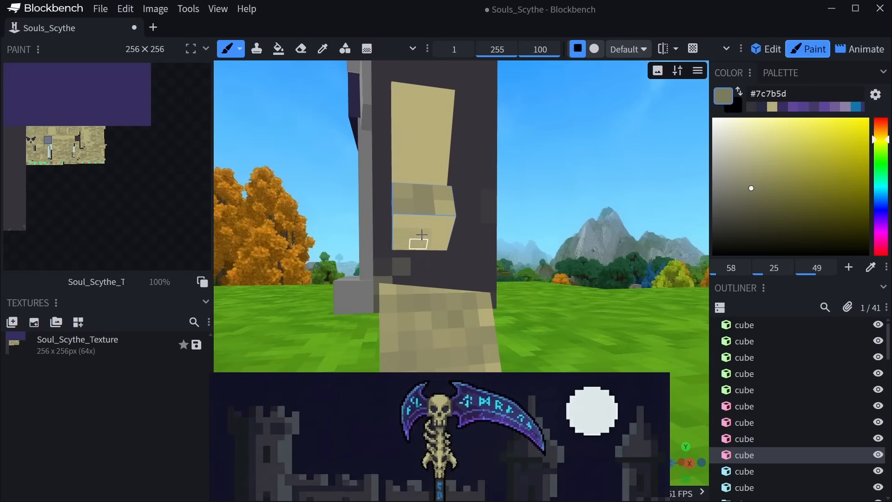
pyautogui.moveTo(515, 219); pyautogui.dragTo(433, 235)
pyautogui.moveTo(428, 185); pyautogui.dragTo(441, 251, button='right')
pyautogui.moveTo(440, 230)
pyautogui.mouseDown()
pyautogui.moveTo(430, 218)
pyautogui.moveTo(450, 195)
pyautogui.moveTo(438, 186)
pyautogui.moveTo(538, 255)
pyautogui.moveTo(452, 187)
pyautogui.moveTo(446, 211)
pyautogui.mouseUp()
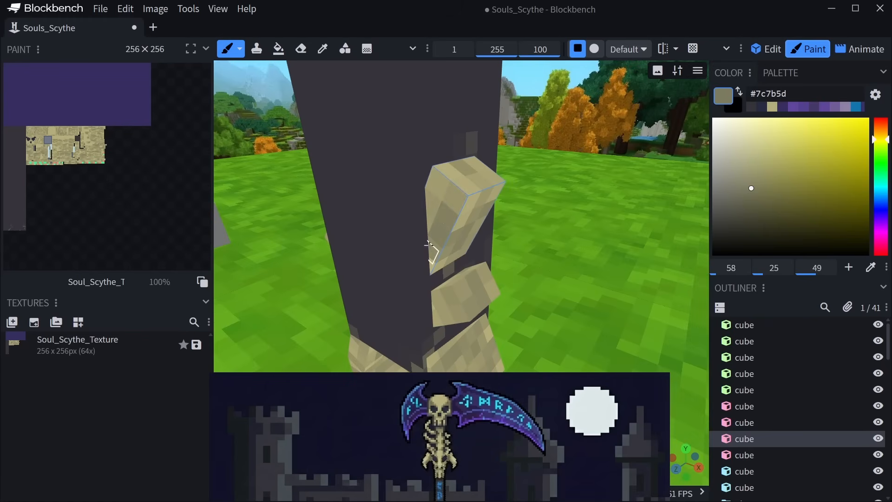
# Shade the leftover faces of the upper claw and touch up the other bones around the handle's base.
pyautogui.scroll(-3, 439, 259)
pyautogui.moveTo(279, 242)
pyautogui.mouseDown()
pyautogui.moveTo(440, 245)
pyautogui.moveTo(625, 267)
pyautogui.mouseUp()
pyautogui.click(542, 276)
pyautogui.moveTo(599, 232)
pyautogui.mouseDown()
pyautogui.moveTo(592, 284)
pyautogui.moveTo(520, 273)
pyautogui.moveTo(562, 326)
pyautogui.moveTo(584, 274)
pyautogui.moveTo(680, 281)
pyautogui.mouseUp()
pyautogui.scroll(2, 541, 259)
pyautogui.scroll(-2, 576, 297)
pyautogui.click(555, 276)
pyautogui.moveTo(405, 151); pyautogui.dragTo(414, 209, button='right')
pyautogui.click(416, 230)
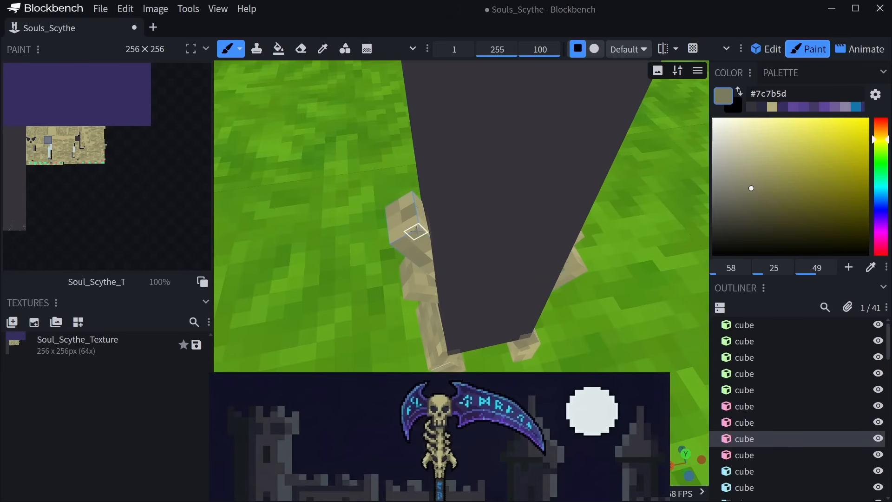
pyautogui.moveTo(502, 351); pyautogui.dragTo(509, 319)
# Shrink the scythe reference image and reposition it clear of the modelled handle.
pyautogui.scroll(-14, 509, 319)
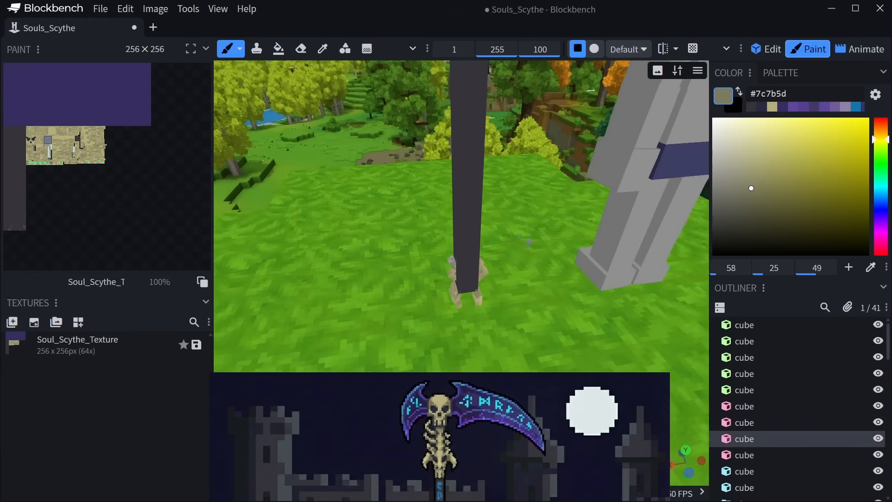
pyautogui.moveTo(476, 428); pyautogui.dragTo(405, 214)
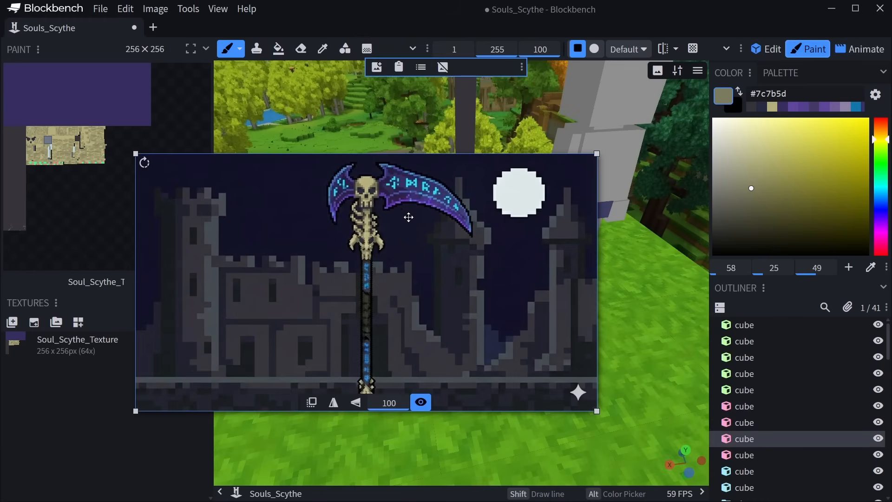
pyautogui.moveTo(597, 154); pyautogui.dragTo(517, 199)
pyautogui.moveTo(421, 300); pyautogui.dragTo(314, 341)
pyautogui.click(488, 274)
pyautogui.moveTo(487, 269); pyautogui.dragTo(480, 328)
pyautogui.moveTo(517, 294); pyautogui.dragTo(205, 297)
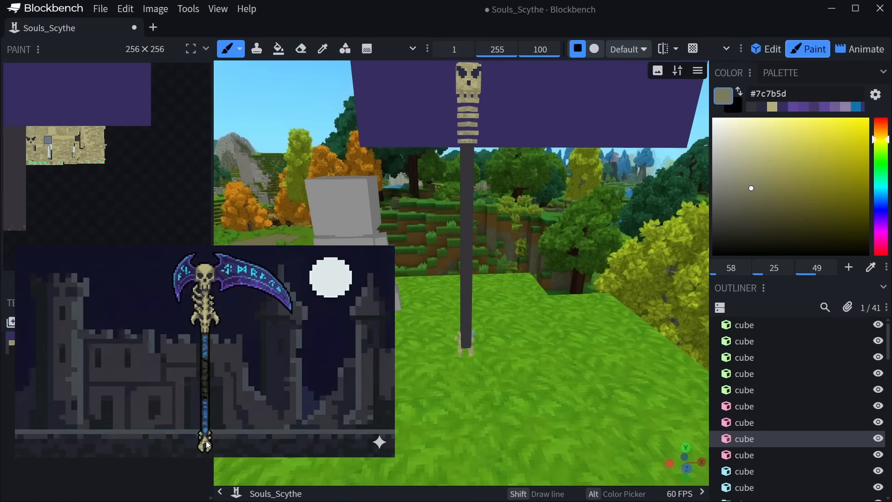
pyautogui.scroll(5, 501, 381)
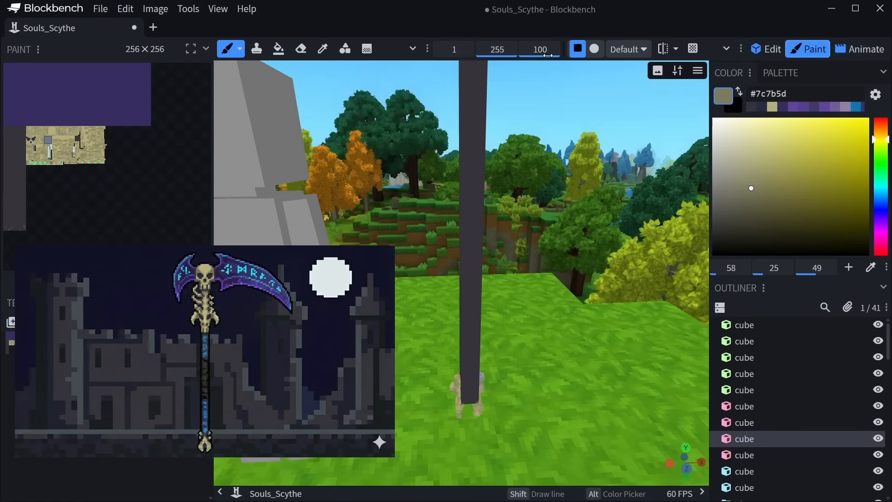
# Set the brush softness to 0 and sample the rune blue #2d79bf from the reference image.
pyautogui.moveTo(540, 52); pyautogui.dragTo(450, 53)
pyautogui.click(870, 268)
pyautogui.click(206, 414)
# Paint a column of blue pixel runes up the lower end of the handle's skull-facing side, undoing the misdrawn stroke.
pyautogui.scroll(3, 514, 435)
pyautogui.moveTo(515, 436); pyautogui.dragTo(483, 350, button='right')
pyautogui.moveTo(483, 351); pyautogui.dragTo(473, 336)
pyautogui.scroll(3, 473, 336)
pyautogui.moveTo(471, 432); pyautogui.dragTo(498, 322, button='right')
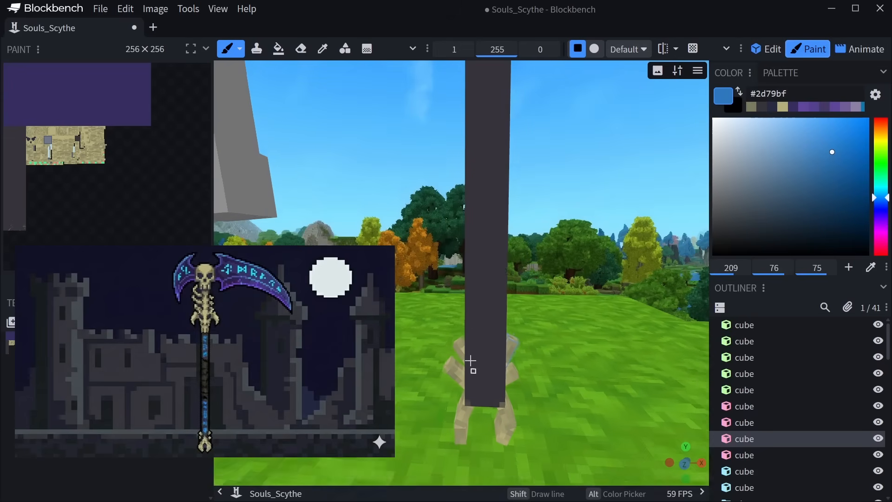
pyautogui.scroll(2, 472, 367)
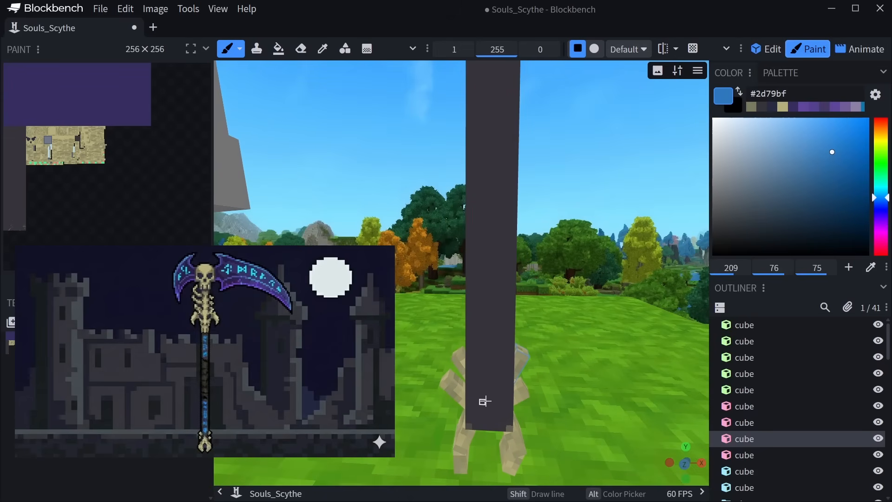
pyautogui.moveTo(484, 400); pyautogui.dragTo(496, 383)
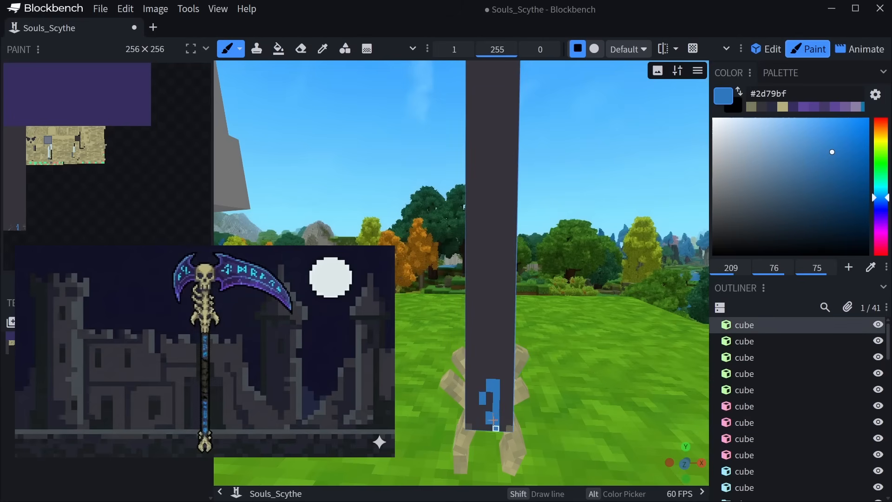
pyautogui.hotkey('ctrl', 'z')
pyautogui.moveTo(498, 336); pyautogui.dragTo(488, 418, button='right')
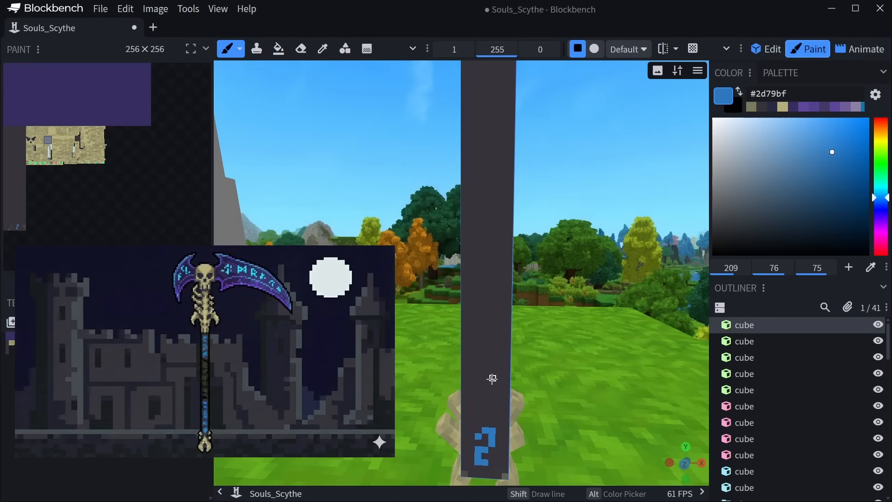
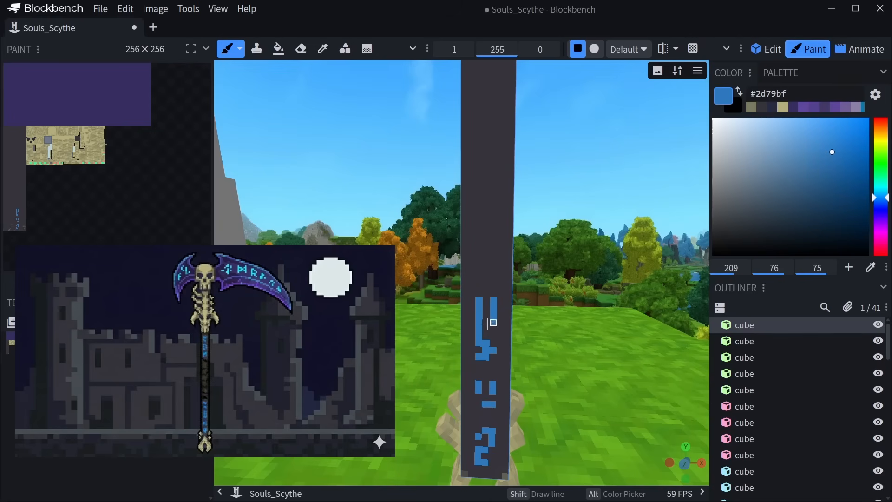
pyautogui.moveTo(522, 287); pyautogui.dragTo(473, 345, button='right')
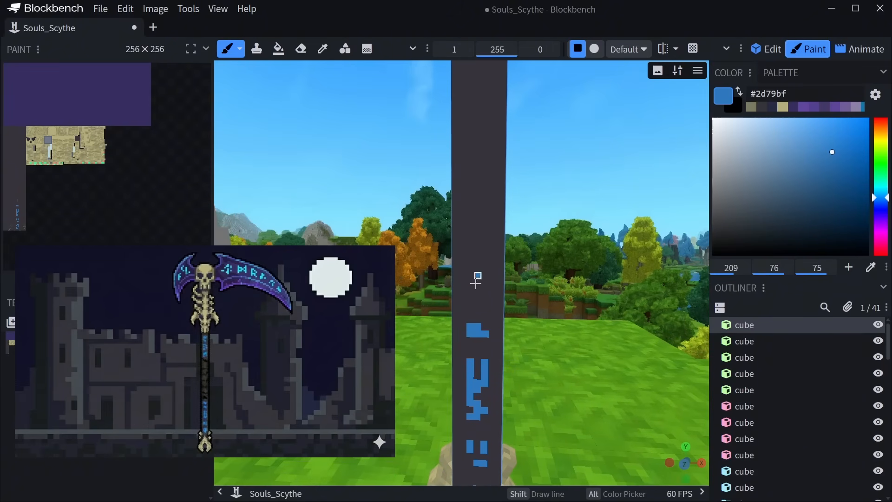
# Paint blue runes above the bone pieces on the lower part of the handle's adjacent side.
pyautogui.scroll(-10, 549, 370)
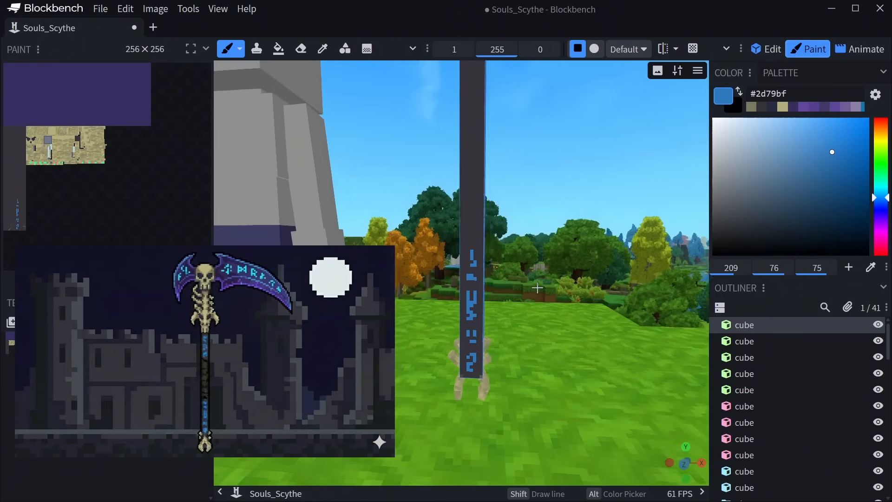
pyautogui.moveTo(538, 269)
pyautogui.mouseDown()
pyautogui.moveTo(294, 264)
pyautogui.moveTo(529, 280)
pyautogui.moveTo(575, 309)
pyautogui.moveTo(546, 306)
pyautogui.moveTo(529, 251)
pyautogui.mouseUp()
pyautogui.scroll(7, 529, 279)
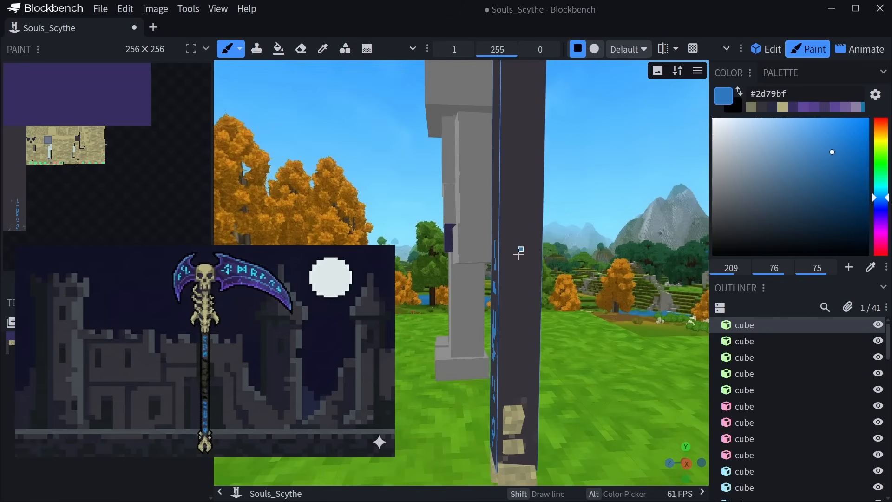
pyautogui.moveTo(538, 323); pyautogui.dragTo(502, 197, button='right')
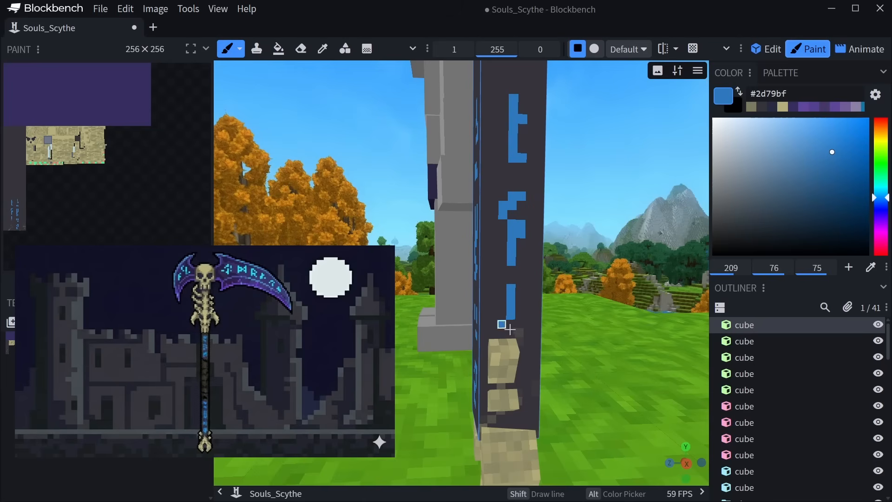
# Paint a column of blue runes on the lower end of the handle's back side.
pyautogui.moveTo(545, 372)
pyautogui.mouseDown()
pyautogui.moveTo(491, 328)
pyautogui.moveTo(344, 318)
pyautogui.moveTo(470, 351)
pyautogui.mouseUp()
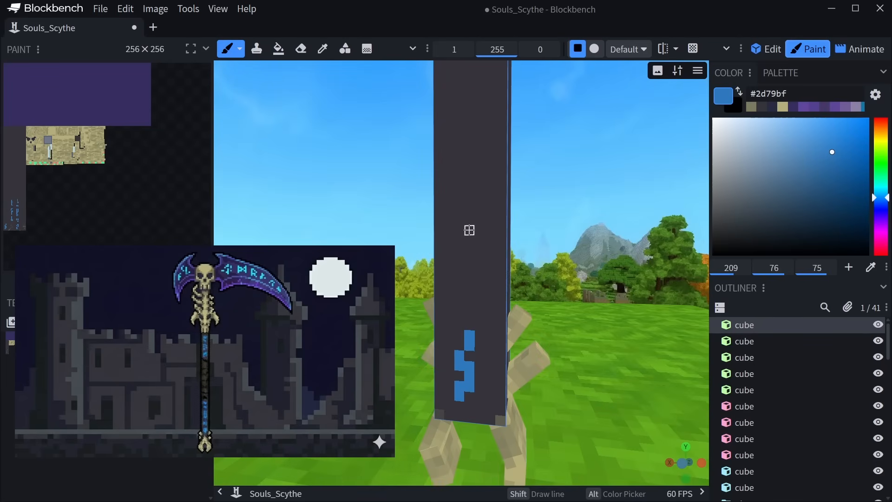
pyautogui.moveTo(516, 229); pyautogui.dragTo(534, 235)
pyautogui.scroll(-5, 527, 230)
pyautogui.moveTo(527, 230); pyautogui.dragTo(519, 274, button='right')
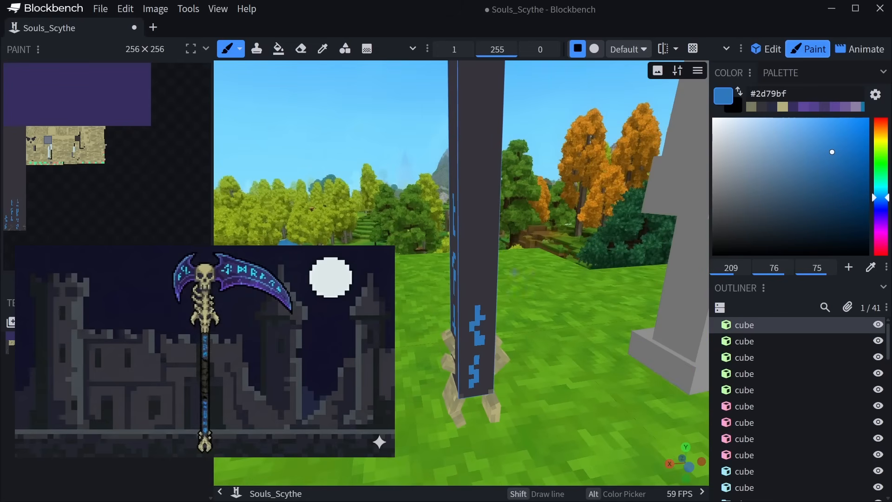
pyautogui.moveTo(492, 243)
pyautogui.mouseDown(button='middle')
pyautogui.moveTo(501, 216)
pyautogui.moveTo(478, 197)
pyautogui.mouseUp(button='middle')
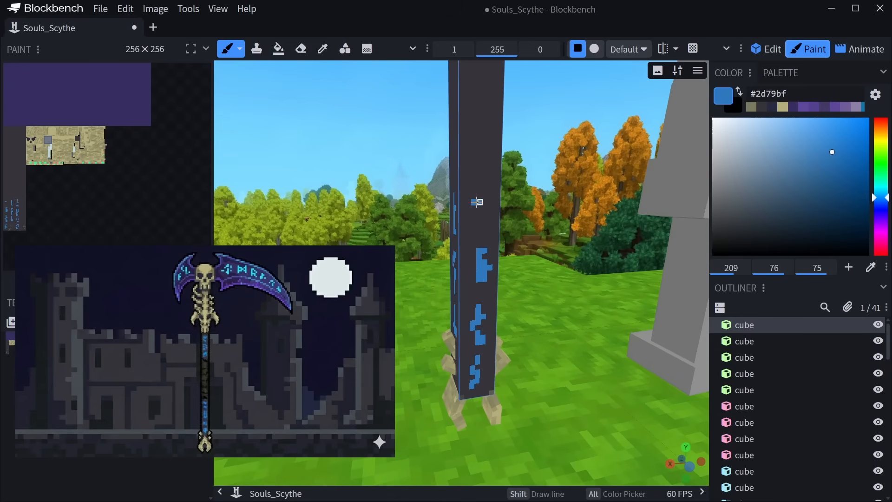
# Paint blue runes on the lower part of the handle's remaining plain side, above the bone pieces.
pyautogui.moveTo(506, 248); pyautogui.dragTo(351, 242)
pyautogui.scroll(6, 461, 235)
pyautogui.moveTo(432, 236); pyautogui.dragTo(414, 266, button='right')
pyautogui.scroll(-1, 413, 216)
pyautogui.moveTo(390, 182); pyautogui.dragTo(400, 232)
pyautogui.moveTo(400, 232); pyautogui.dragTo(505, 230, button='right')
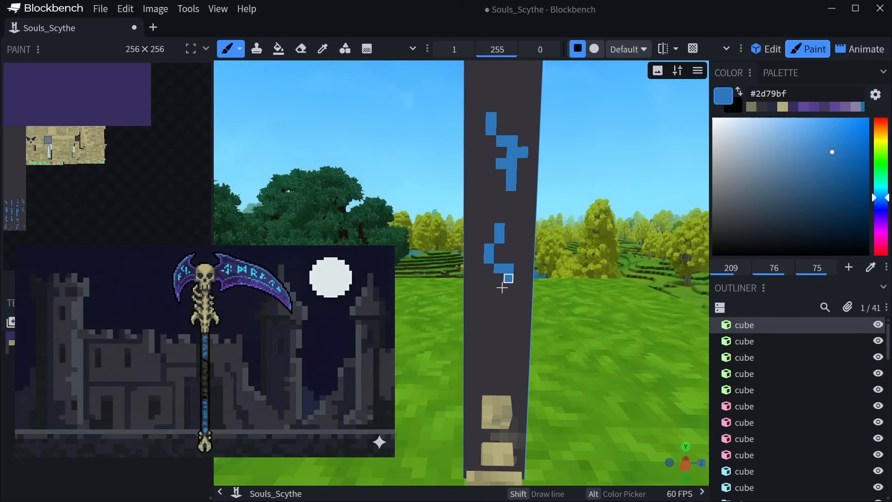
# Paint blue runes on the skull-facing side at the handle's upper end, directly below the ribs.
pyautogui.moveTo(597, 304); pyautogui.dragTo(582, 296)
pyautogui.scroll(-10, 580, 295)
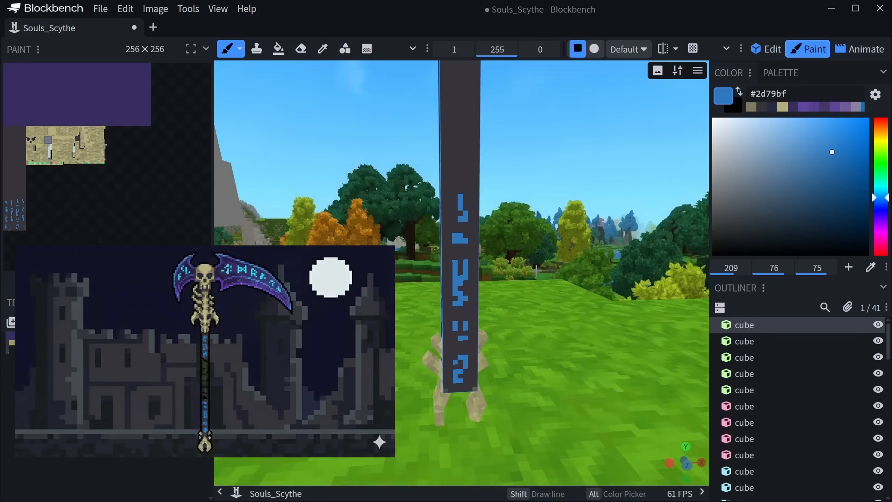
pyautogui.moveTo(530, 171); pyautogui.dragTo(510, 297, button='right')
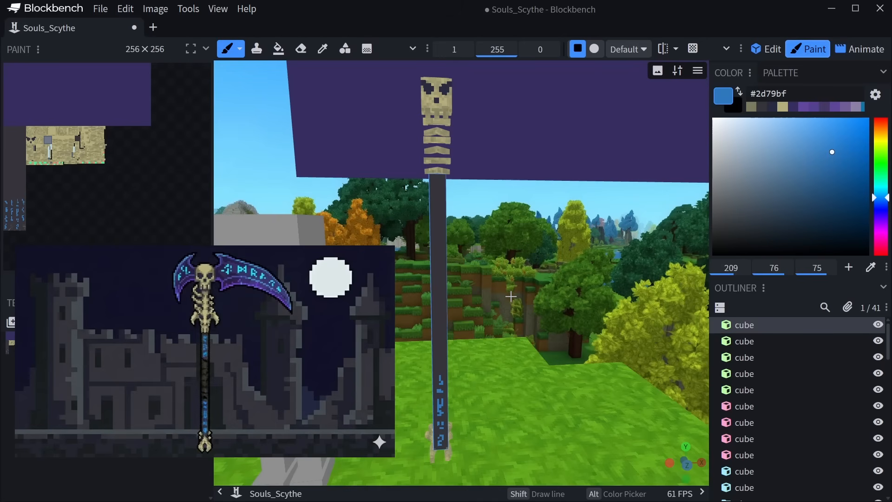
pyautogui.scroll(5, 510, 297)
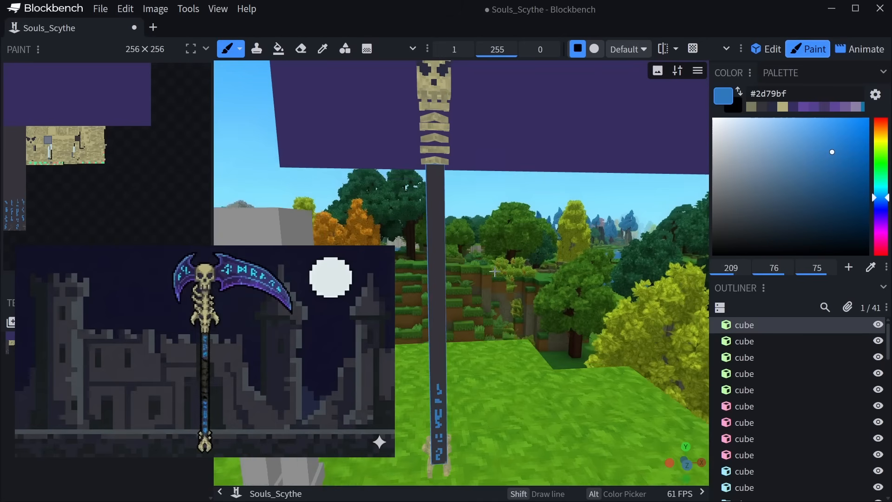
pyautogui.moveTo(500, 228); pyautogui.dragTo(530, 300, button='right')
pyautogui.scroll(5, 487, 223)
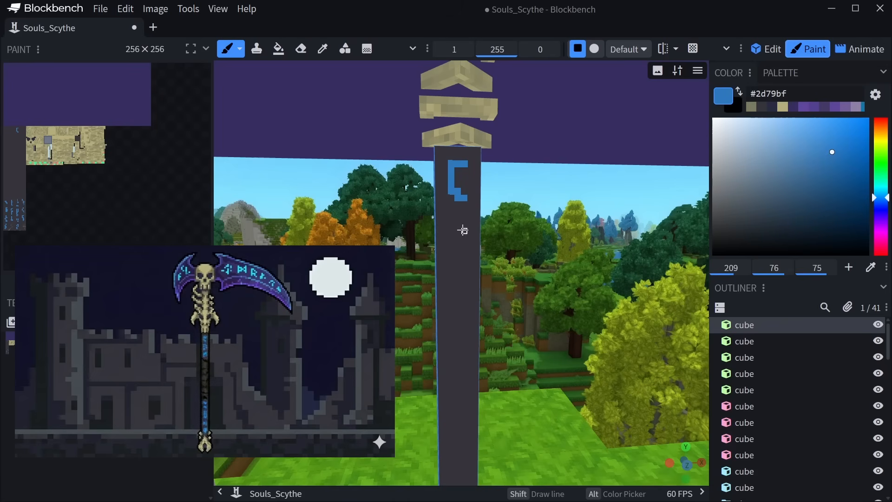
pyautogui.moveTo(465, 224)
pyautogui.mouseDown()
pyautogui.moveTo(452, 238)
pyautogui.moveTo(456, 275)
pyautogui.moveTo(391, 278)
pyautogui.mouseUp()
pyautogui.hotkey('ctrl', 'z')
# Paint a blue T-like rune and a second rune on the adjacent side of the handle's upper end, undoing the stray mark.
pyautogui.moveTo(439, 249); pyautogui.dragTo(483, 272, button='right')
pyautogui.moveTo(481, 269); pyautogui.dragTo(445, 253)
pyautogui.moveTo(441, 215); pyautogui.dragTo(434, 227)
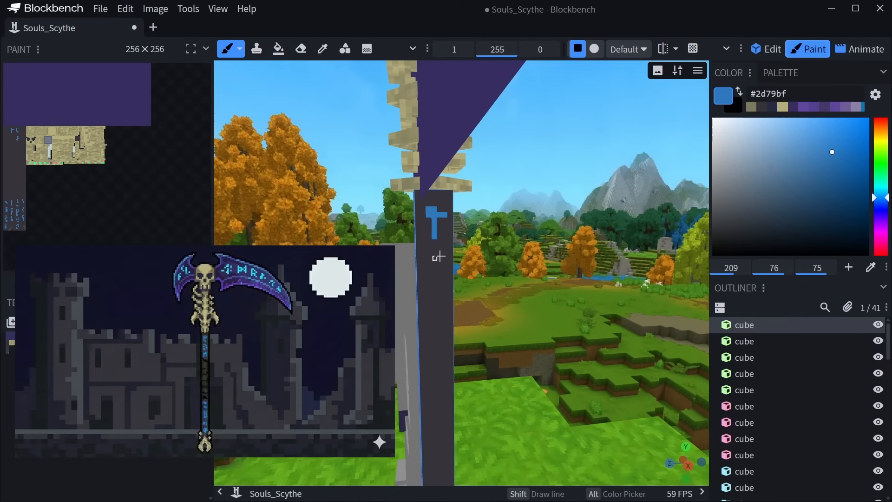
pyautogui.moveTo(463, 289); pyautogui.dragTo(498, 282)
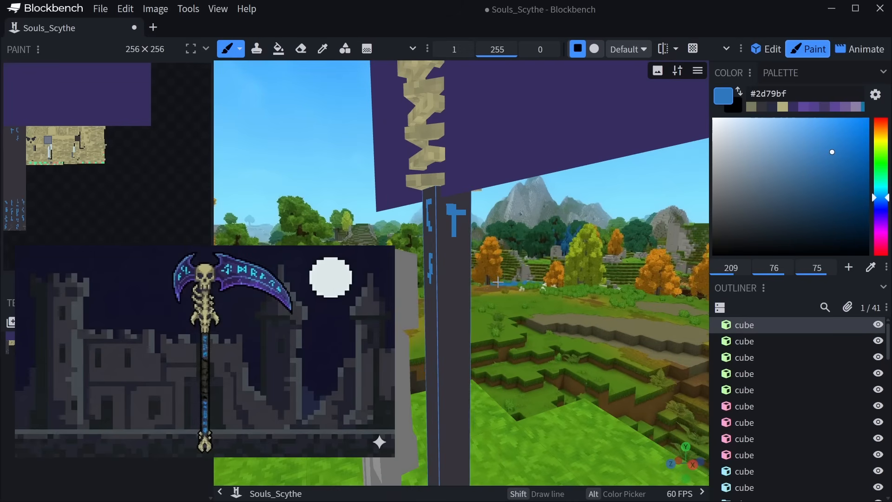
pyautogui.scroll(4, 470, 283)
pyautogui.click(472, 286)
pyautogui.hotkey('ctrl', 'z')
# Paint an S-like blue rune and another below it on the back of the handle's upper end.
pyautogui.moveTo(448, 244)
pyautogui.mouseDown()
pyautogui.moveTo(457, 299)
pyautogui.moveTo(387, 304)
pyautogui.mouseUp()
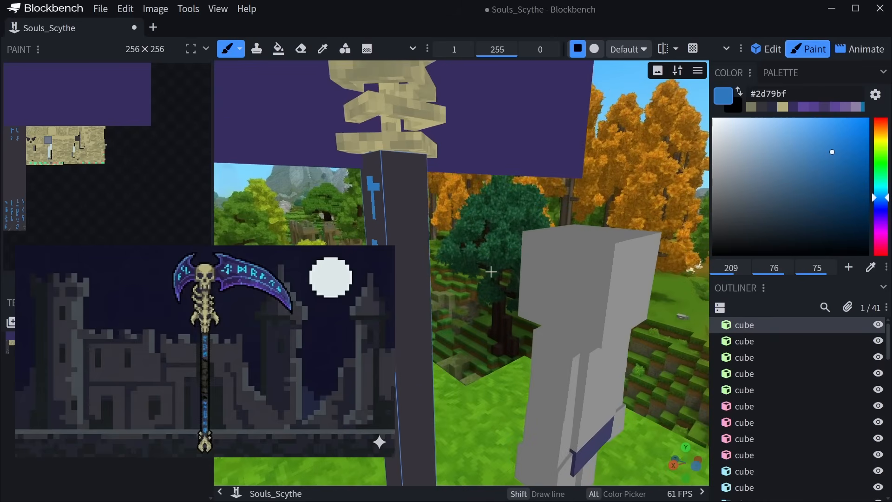
pyautogui.moveTo(484, 269); pyautogui.dragTo(511, 295, button='right')
pyautogui.moveTo(443, 193); pyautogui.dragTo(435, 212)
pyautogui.moveTo(456, 244); pyautogui.dragTo(409, 230)
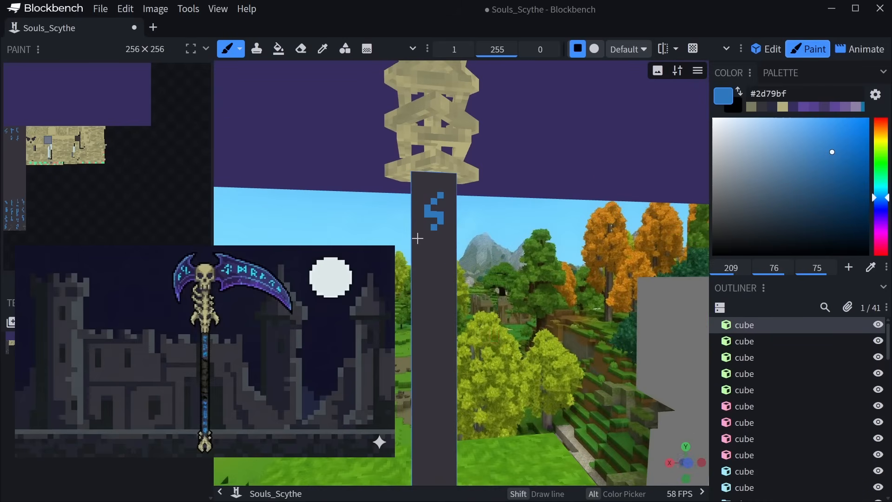
# Paint two blue runes on the last plain side of the handle's upper end.
pyautogui.moveTo(459, 284); pyautogui.dragTo(411, 278)
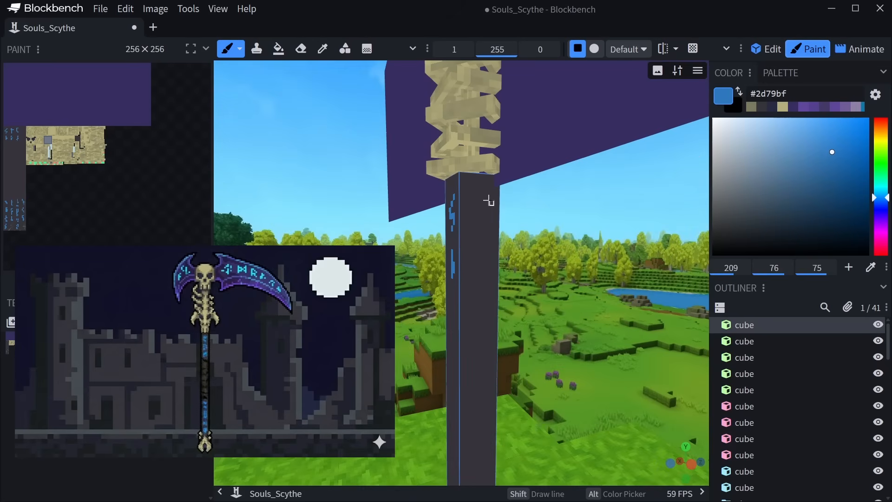
pyautogui.moveTo(476, 194); pyautogui.dragTo(484, 244)
pyautogui.moveTo(477, 240); pyautogui.dragTo(479, 249)
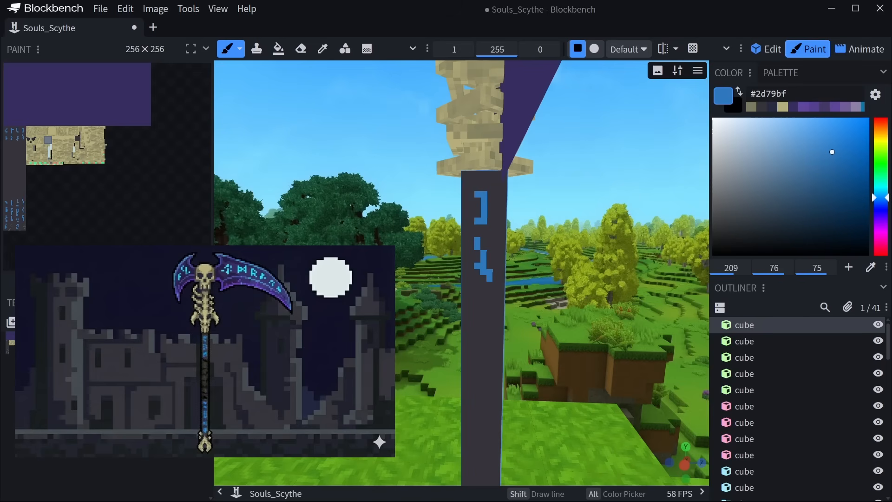
# Sample near-black #0c0e0b from the reference, set brush softness to 100 and start dark diagonal wrap lines above the lower runes.
pyautogui.click(204, 377)
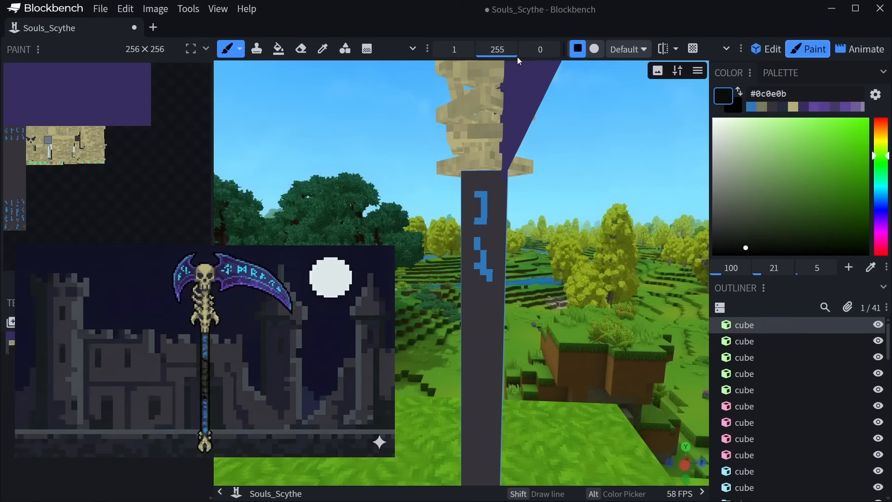
pyautogui.moveTo(540, 50); pyautogui.dragTo(587, 49)
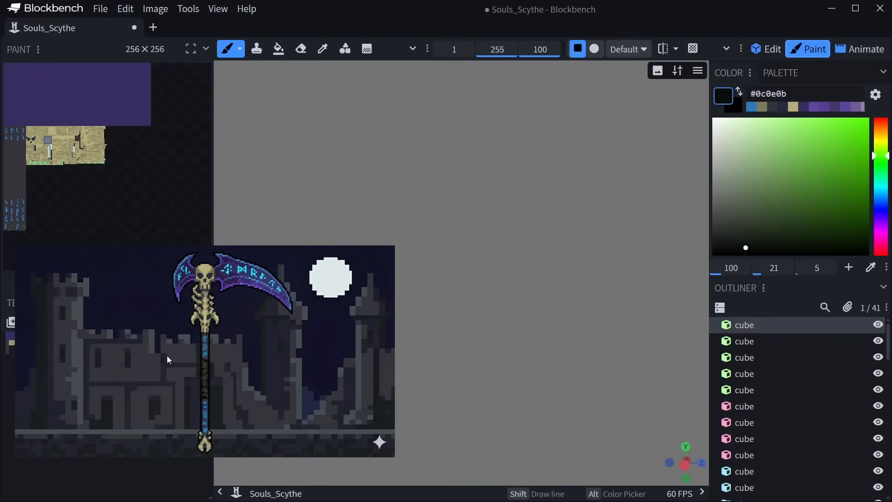
pyautogui.moveTo(454, 251)
pyautogui.mouseDown()
pyautogui.moveTo(515, 279)
pyautogui.moveTo(543, 269)
pyautogui.moveTo(555, 246)
pyautogui.mouseUp()
pyautogui.moveTo(497, 365); pyautogui.dragTo(519, 300, button='right')
pyautogui.scroll(4, 504, 346)
pyautogui.moveTo(523, 378); pyautogui.dragTo(539, 299, button='right')
pyautogui.scroll(4, 538, 320)
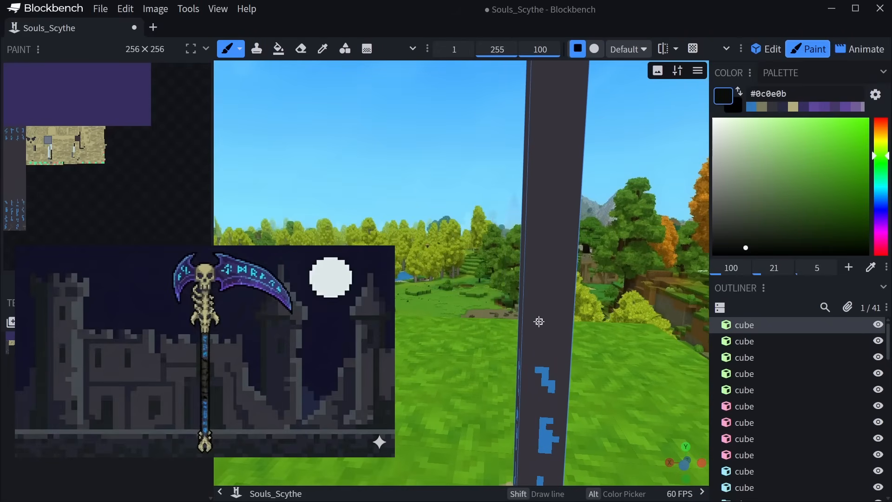
pyautogui.moveTo(535, 338); pyautogui.dragTo(521, 333)
pyautogui.moveTo(589, 341); pyautogui.dragTo(497, 336)
pyautogui.moveTo(524, 371); pyautogui.dragTo(432, 348, button='right')
pyautogui.moveTo(483, 360)
pyautogui.mouseDown()
pyautogui.moveTo(562, 301)
pyautogui.moveTo(554, 301)
pyautogui.mouseUp()
pyautogui.moveTo(562, 271); pyautogui.dragTo(482, 342)
# Continue the dark diagonal wrap lines around the next sides of the handle's grip.
pyautogui.moveTo(590, 279); pyautogui.dragTo(443, 287)
pyautogui.moveTo(464, 287); pyautogui.dragTo(592, 281, button='right')
pyautogui.moveTo(469, 297); pyautogui.dragTo(535, 233)
pyautogui.moveTo(470, 296)
pyautogui.mouseDown()
pyautogui.moveTo(557, 215)
pyautogui.moveTo(547, 199)
pyautogui.mouseUp()
pyautogui.moveTo(570, 230); pyautogui.dragTo(405, 225)
pyautogui.moveTo(418, 232); pyautogui.dragTo(473, 249, button='right')
pyautogui.moveTo(414, 246)
pyautogui.mouseDown()
pyautogui.moveTo(466, 221)
pyautogui.moveTo(460, 230)
pyautogui.moveTo(479, 207)
pyautogui.mouseUp()
pyautogui.moveTo(418, 242)
pyautogui.mouseDown()
pyautogui.moveTo(490, 189)
pyautogui.moveTo(444, 237)
pyautogui.moveTo(376, 245)
pyautogui.moveTo(444, 236)
pyautogui.moveTo(458, 231)
pyautogui.moveTo(380, 249)
pyautogui.moveTo(483, 211)
pyautogui.mouseUp()
# Extend the spiralling dark wrap line further up the middle of the handle, from side to side.
pyautogui.moveTo(544, 211)
pyautogui.mouseDown()
pyautogui.moveTo(414, 215)
pyautogui.moveTo(538, 185)
pyautogui.moveTo(459, 200)
pyautogui.moveTo(468, 197)
pyautogui.mouseUp()
pyautogui.moveTo(537, 189); pyautogui.dragTo(428, 190)
pyautogui.moveTo(486, 199); pyautogui.dragTo(447, 260, button='right')
pyautogui.moveTo(428, 261)
pyautogui.mouseDown()
pyautogui.moveTo(495, 207)
pyautogui.moveTo(490, 216)
pyautogui.mouseUp()
pyautogui.moveTo(535, 199); pyautogui.dragTo(444, 200)
pyautogui.moveTo(403, 203)
pyautogui.mouseDown()
pyautogui.moveTo(394, 207)
pyautogui.moveTo(469, 144)
pyautogui.moveTo(455, 160)
pyautogui.mouseUp()
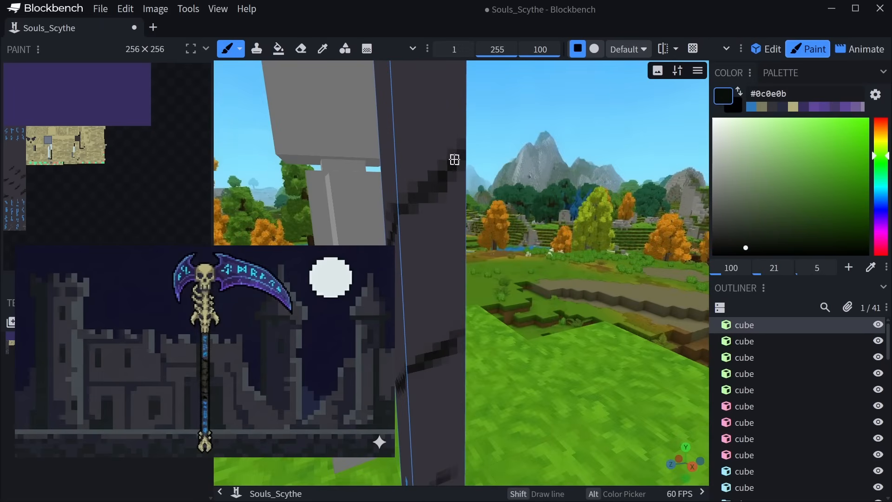
pyautogui.moveTo(546, 200); pyautogui.dragTo(444, 203)
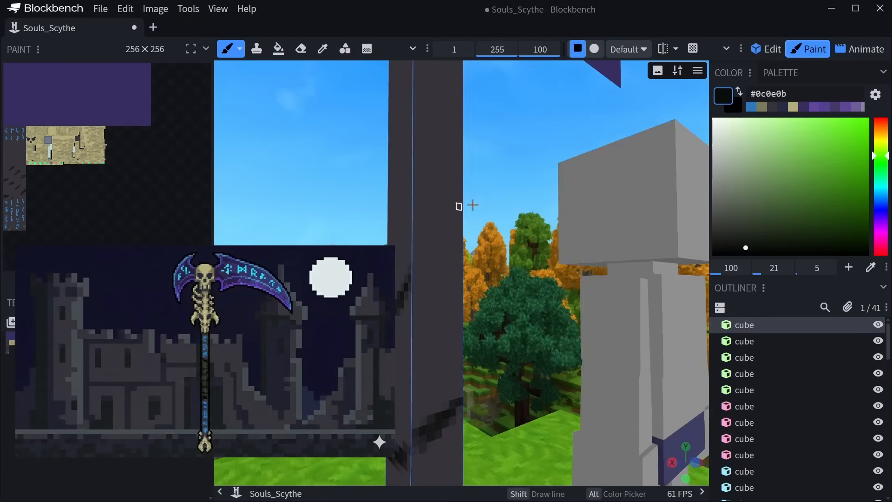
# Carry the dark diagonal bands across the following sides toward the upper half of the grip.
pyautogui.moveTo(474, 206); pyautogui.dragTo(467, 269, button='right')
pyautogui.moveTo(420, 372)
pyautogui.mouseDown()
pyautogui.moveTo(406, 373)
pyautogui.moveTo(463, 312)
pyautogui.moveTo(378, 313)
pyautogui.mouseUp()
pyautogui.moveTo(484, 316)
pyautogui.mouseDown()
pyautogui.moveTo(528, 270)
pyautogui.moveTo(502, 296)
pyautogui.mouseUp()
pyautogui.moveTo(544, 272); pyautogui.dragTo(343, 274)
pyautogui.moveTo(487, 290); pyautogui.dragTo(557, 226)
pyautogui.moveTo(493, 275); pyautogui.dragTo(514, 260)
pyautogui.moveTo(569, 211); pyautogui.dragTo(394, 220)
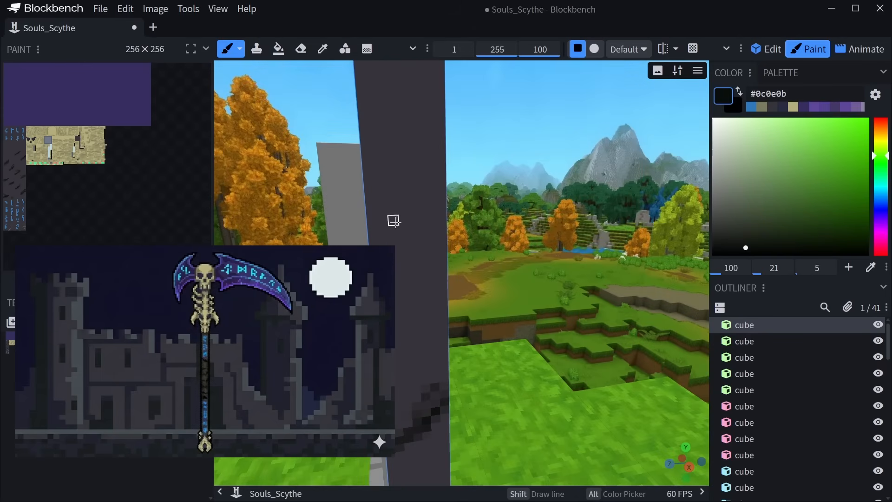
# Finish the uppermost diagonal wrap line and paint a horizontal dark band around the handle below the upper runes.
pyautogui.moveTo(425, 223)
pyautogui.mouseDown(button='middle')
pyautogui.moveTo(444, 223)
pyautogui.moveTo(402, 231)
pyautogui.mouseUp(button='middle')
pyautogui.moveTo(402, 231); pyautogui.dragTo(471, 146)
pyautogui.moveTo(522, 163)
pyautogui.mouseDown()
pyautogui.moveTo(418, 175)
pyautogui.moveTo(410, 168)
pyautogui.mouseUp()
pyautogui.moveTo(392, 235); pyautogui.dragTo(453, 173)
pyautogui.moveTo(516, 172)
pyautogui.mouseDown(button='middle')
pyautogui.moveTo(453, 209)
pyautogui.moveTo(441, 193)
pyautogui.moveTo(472, 194)
pyautogui.mouseUp(button='middle')
pyautogui.moveTo(486, 193); pyautogui.dragTo(532, 185)
pyautogui.moveTo(476, 188); pyautogui.dragTo(561, 188)
pyautogui.moveTo(561, 187); pyautogui.dragTo(442, 199, button='middle')
pyautogui.moveTo(415, 200); pyautogui.dragTo(492, 199)
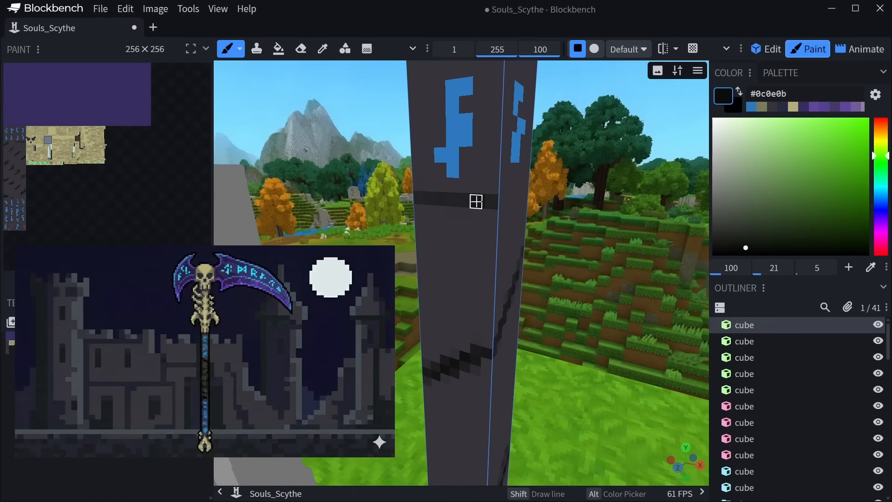
# Paint dark vertical crack lines between the diagonal wrap bands on the middle sides of the handle's grip.
pyautogui.moveTo(484, 201); pyautogui.dragTo(468, 245, button='middle')
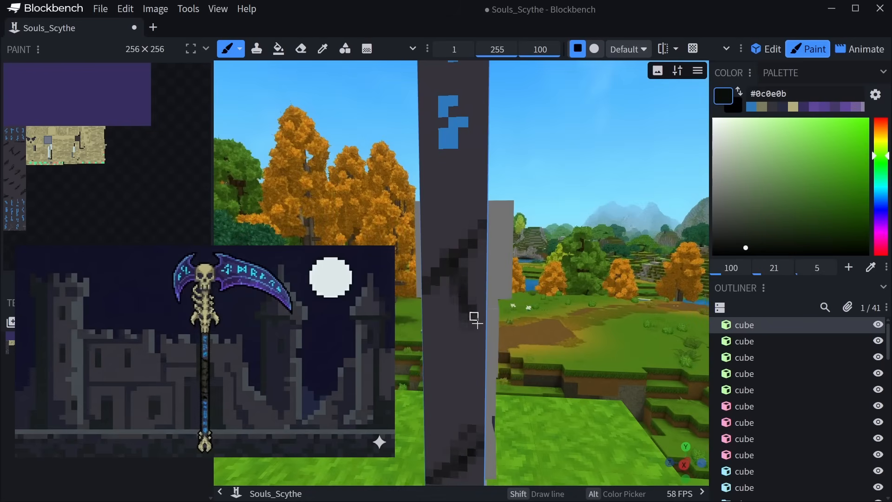
pyautogui.moveTo(455, 356); pyautogui.dragTo(467, 297, button='middle')
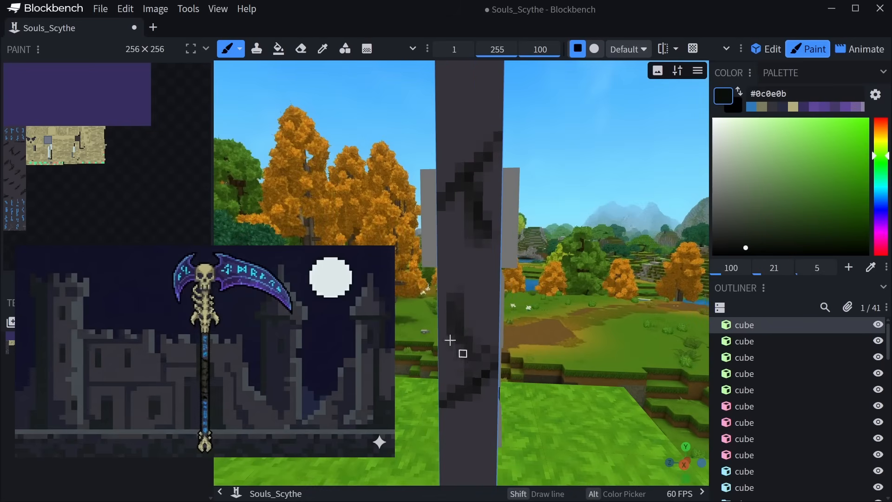
pyautogui.moveTo(458, 352); pyautogui.dragTo(511, 331, button='middle')
pyautogui.moveTo(463, 315); pyautogui.dragTo(511, 297, button='middle')
pyautogui.moveTo(449, 357); pyautogui.dragTo(503, 316, button='right')
pyautogui.moveTo(493, 258); pyautogui.dragTo(486, 367)
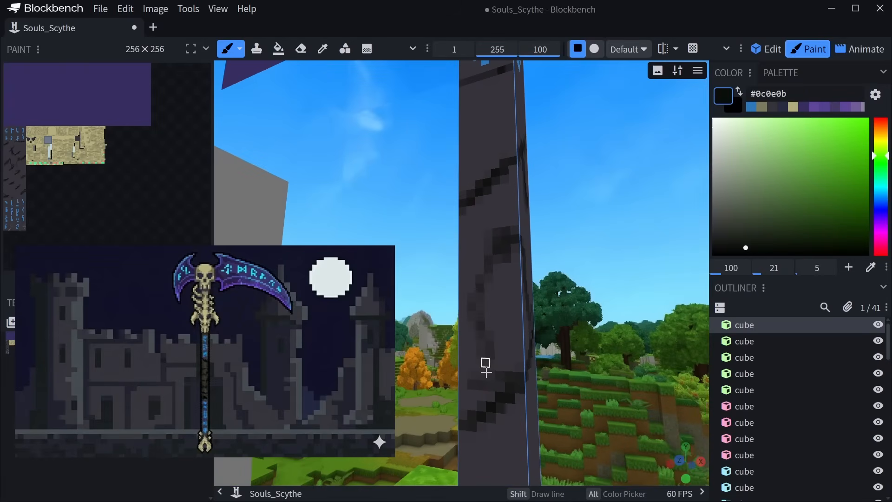
# Add short dark branch lines between the wrap bands on the adjoining sides, from the upper band downward.
pyautogui.moveTo(483, 236); pyautogui.dragTo(541, 283, button='middle')
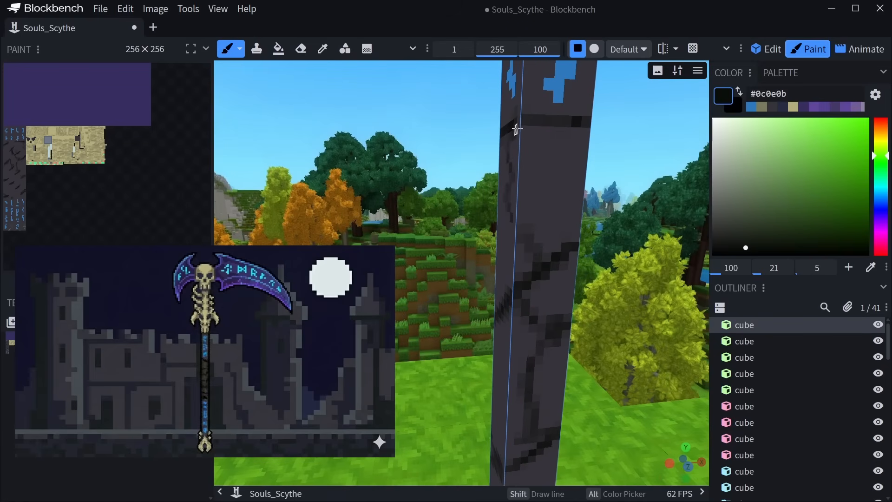
pyautogui.moveTo(506, 166); pyautogui.dragTo(492, 260, button='middle')
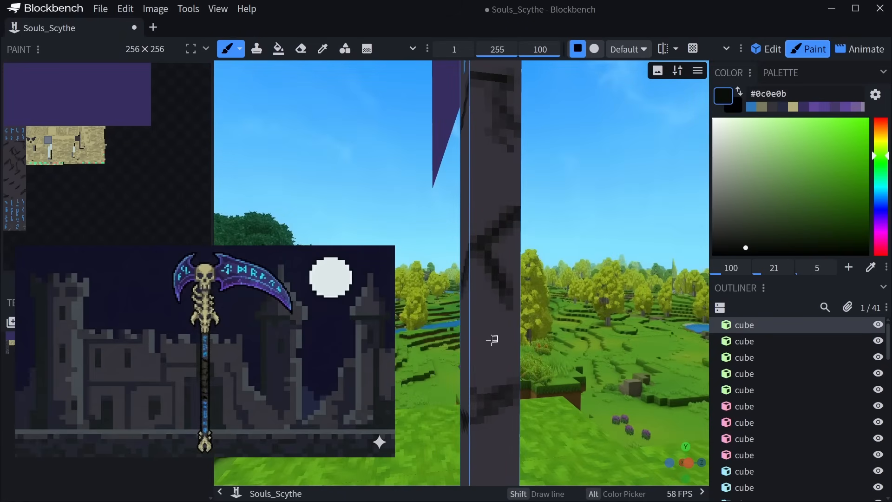
pyautogui.moveTo(494, 336); pyautogui.dragTo(483, 291, button='middle')
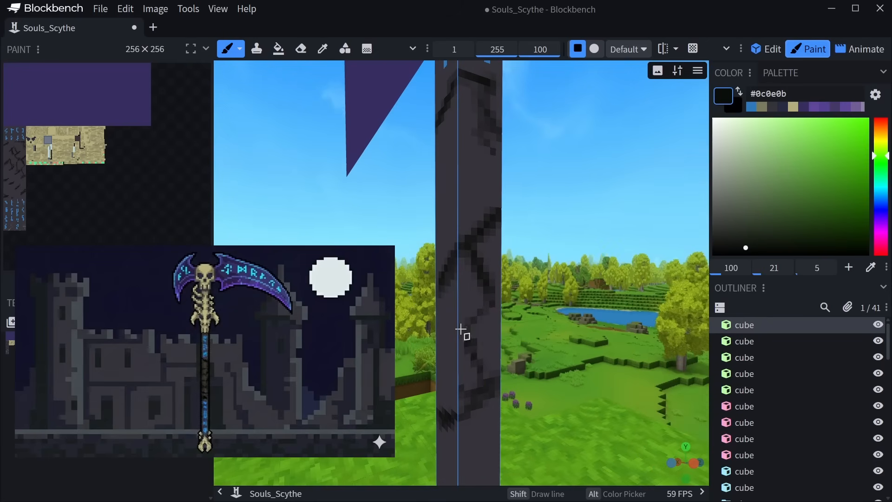
pyautogui.moveTo(463, 384); pyautogui.dragTo(513, 381, button='middle')
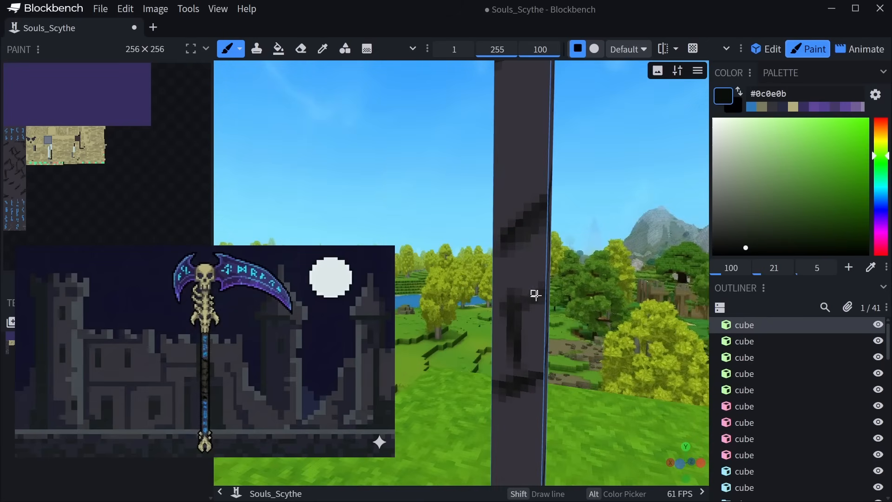
pyautogui.moveTo(534, 293); pyautogui.dragTo(510, 369, button='middle')
pyautogui.moveTo(485, 330)
pyautogui.mouseDown(button='middle')
pyautogui.moveTo(510, 354)
pyautogui.moveTo(504, 255)
pyautogui.mouseUp(button='middle')
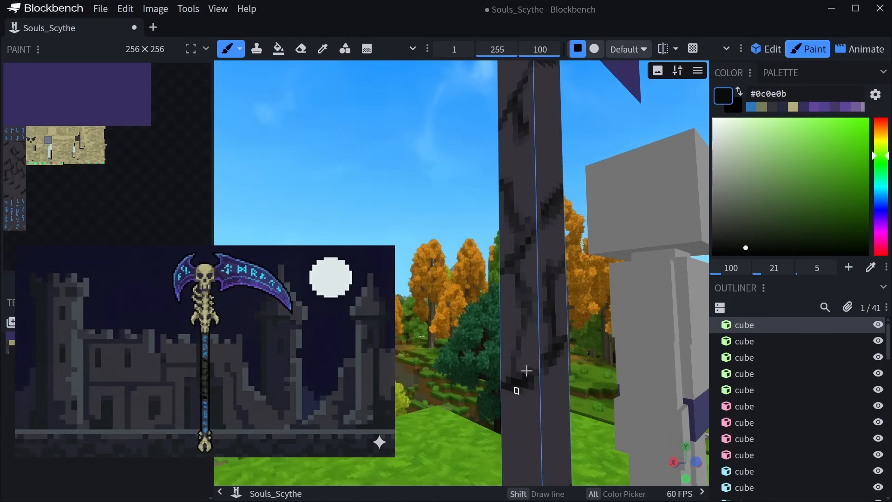
# Fill the remaining gaps with dark crack lines on all sides, from the grip's lower end above the runes to its top.
pyautogui.moveTo(530, 307)
pyautogui.mouseDown(button='middle')
pyautogui.moveTo(507, 376)
pyautogui.moveTo(520, 312)
pyautogui.mouseUp(button='middle')
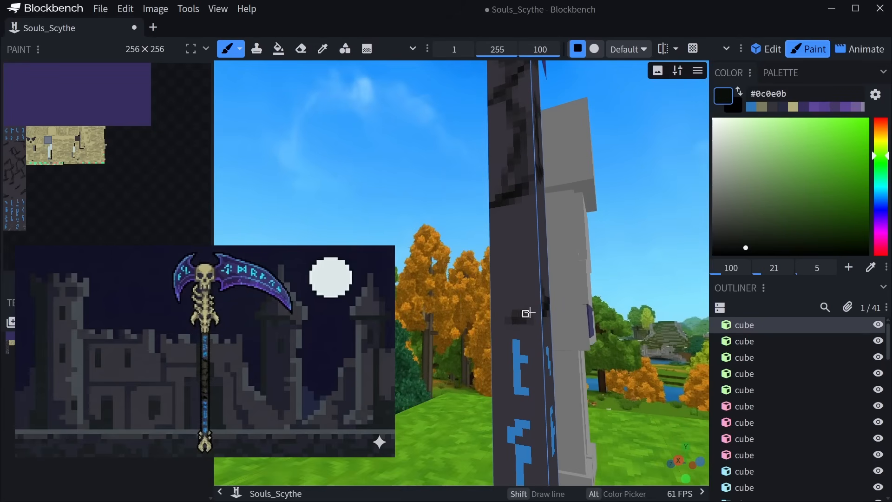
pyautogui.moveTo(506, 257); pyautogui.dragTo(564, 307, button='middle')
pyautogui.moveTo(492, 306); pyautogui.dragTo(533, 235, button='middle')
pyautogui.moveTo(580, 268); pyautogui.dragTo(539, 215, button='middle')
pyautogui.moveTo(562, 289); pyautogui.dragTo(495, 270, button='middle')
pyautogui.moveTo(485, 321); pyautogui.dragTo(488, 271)
pyautogui.moveTo(502, 287); pyautogui.dragTo(478, 211, button='middle')
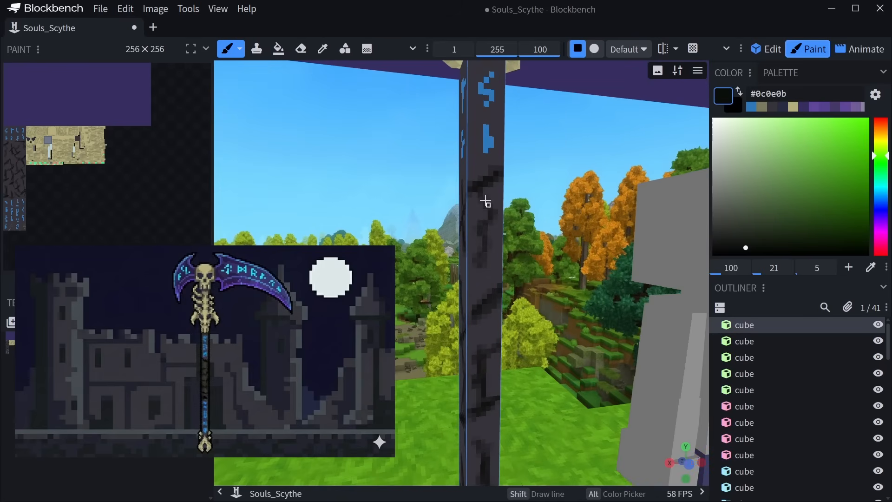
pyautogui.moveTo(481, 263); pyautogui.dragTo(441, 209, button='middle')
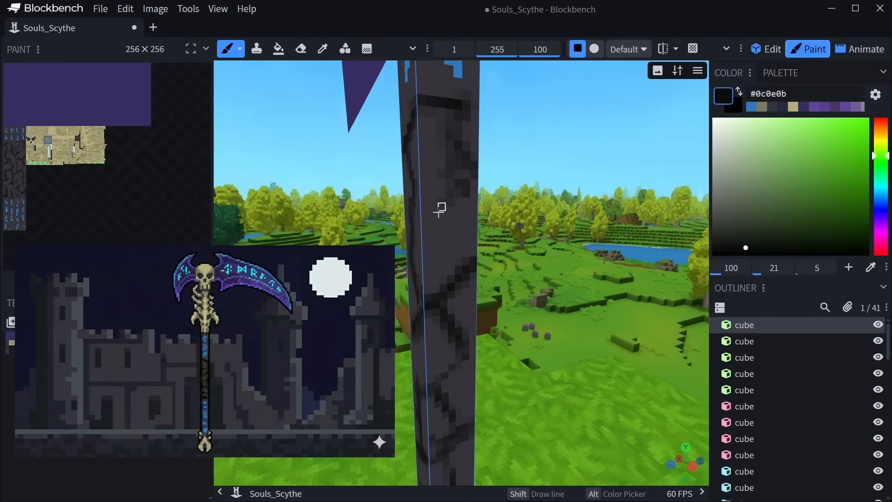
pyautogui.moveTo(513, 231); pyautogui.dragTo(458, 264, button='middle')
# Examine the dark grip and blue runes on the handle from several angles, overall and close up.
pyautogui.scroll(4, 446, 241)
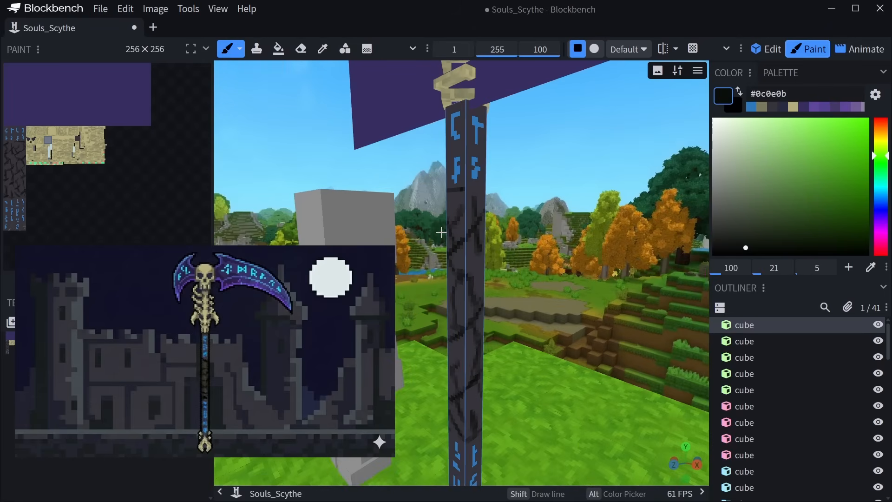
pyautogui.moveTo(440, 232); pyautogui.dragTo(480, 255, button='right')
pyautogui.scroll(5, 481, 253)
pyautogui.moveTo(500, 140); pyautogui.dragTo(489, 212, button='middle')
pyautogui.moveTo(436, 200); pyautogui.dragTo(399, 321, button='middle')
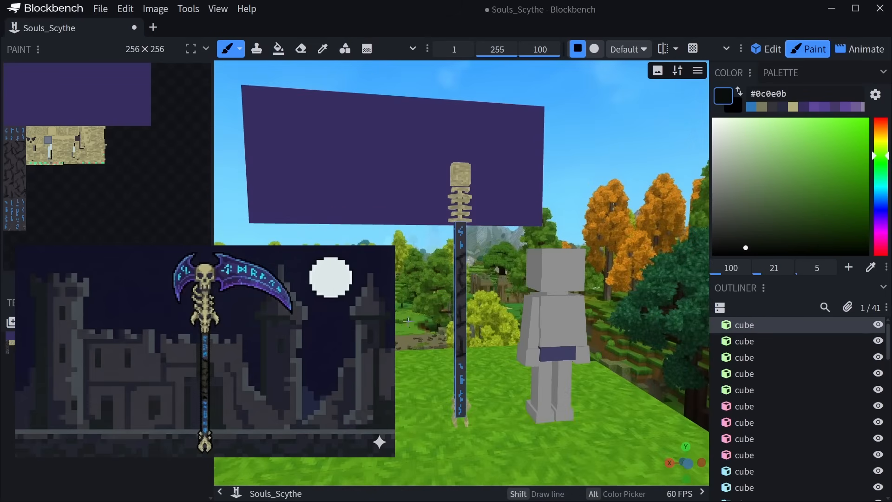
pyautogui.scroll(5, 447, 319)
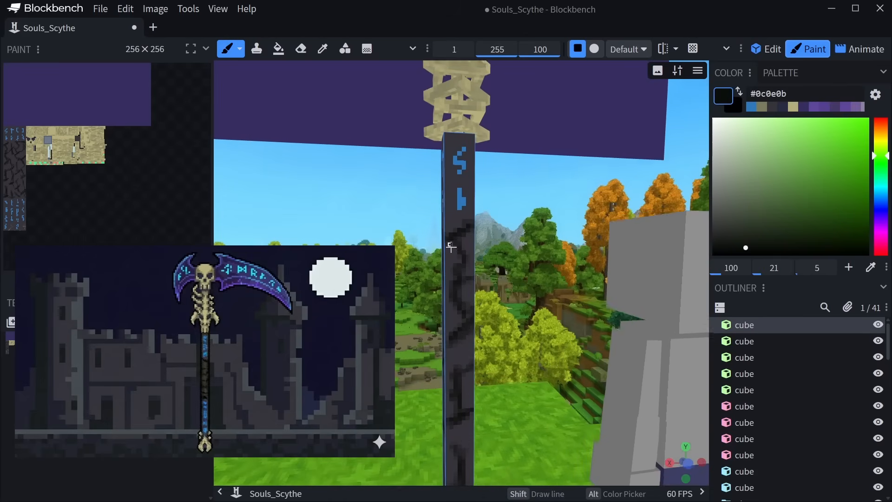
pyautogui.scroll(2, 445, 289)
pyautogui.moveTo(445, 288); pyautogui.dragTo(440, 317, button='middle')
pyautogui.scroll(2, 441, 279)
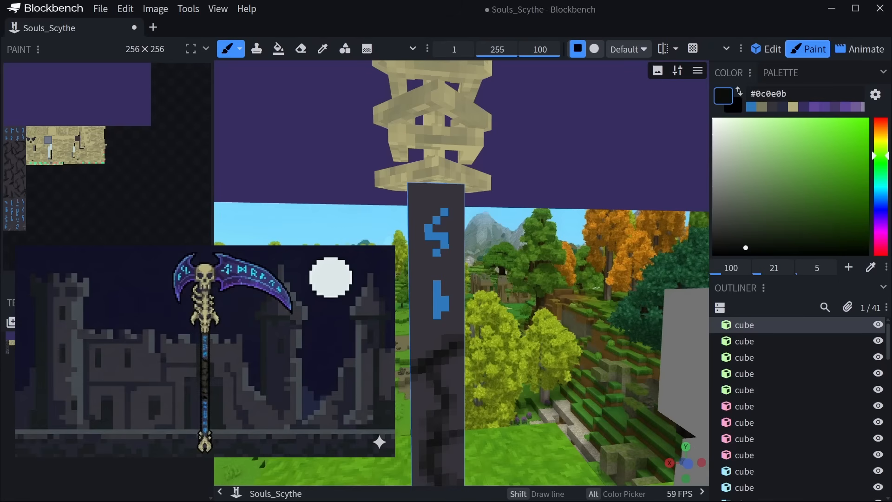
pyautogui.click(204, 372)
pyautogui.scroll(3, 430, 191)
pyautogui.moveTo(430, 191); pyautogui.dragTo(446, 265, button='right')
pyautogui.moveTo(422, 223)
pyautogui.mouseDown()
pyautogui.moveTo(415, 259)
pyautogui.moveTo(456, 221)
pyautogui.moveTo(404, 221)
pyautogui.mouseUp()
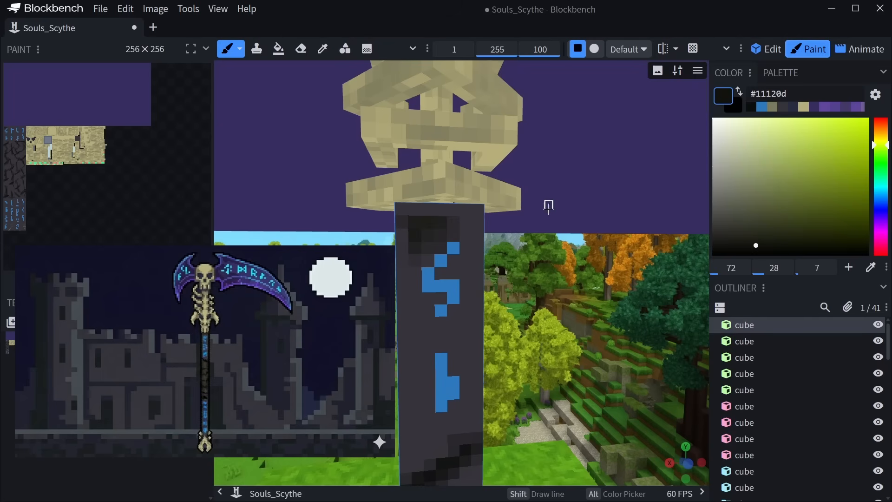
pyautogui.hotkey('ctrl', 'z')
pyautogui.moveTo(755, 249); pyautogui.dragTo(743, 247)
pyautogui.moveTo(411, 212); pyautogui.dragTo(452, 223)
pyautogui.hotkey('ctrl', 'z')
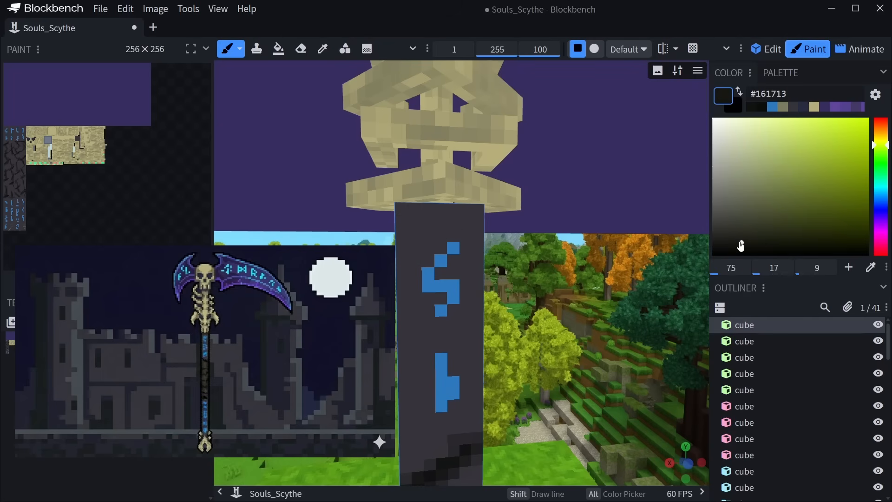
pyautogui.moveTo(741, 245); pyautogui.dragTo(734, 244)
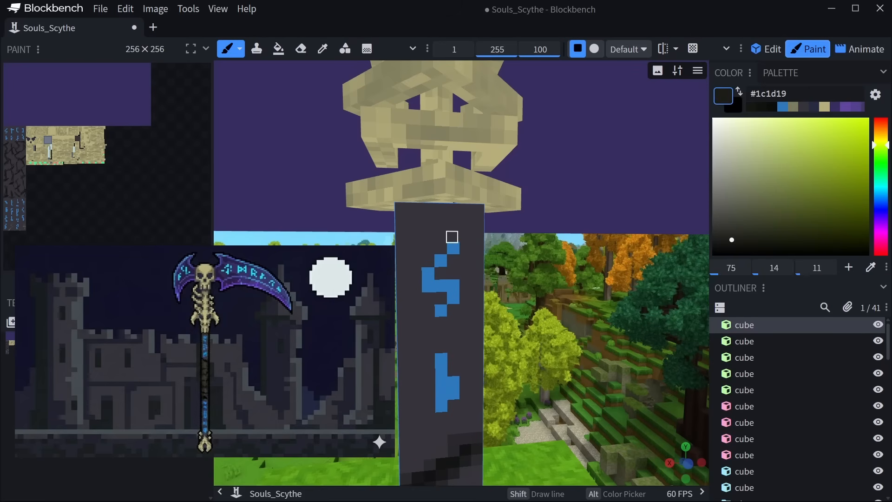
# Sample the handle's base grey, darken it to #2a272e and shade patches over the upper runes on one side.
pyautogui.keyDown('alt'); pyautogui.click(452, 237); pyautogui.keyUp('alt')
pyautogui.moveTo(733, 228); pyautogui.dragTo(735, 230)
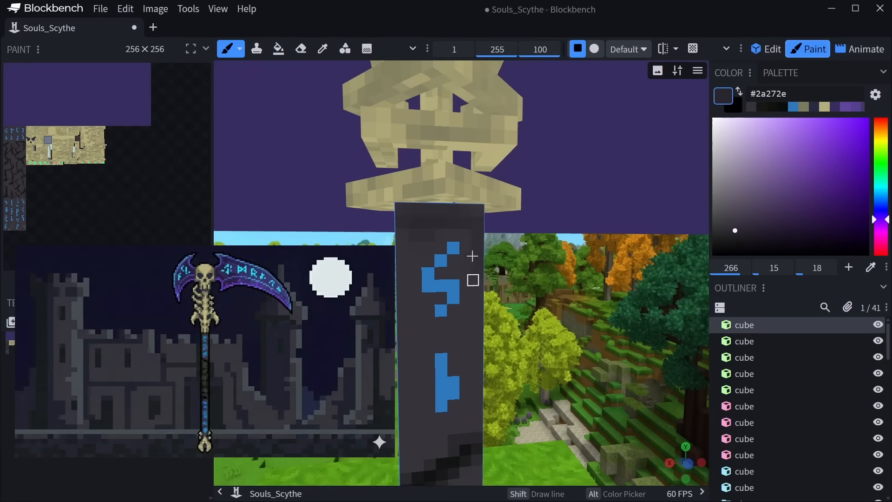
pyautogui.moveTo(456, 249); pyautogui.dragTo(440, 325)
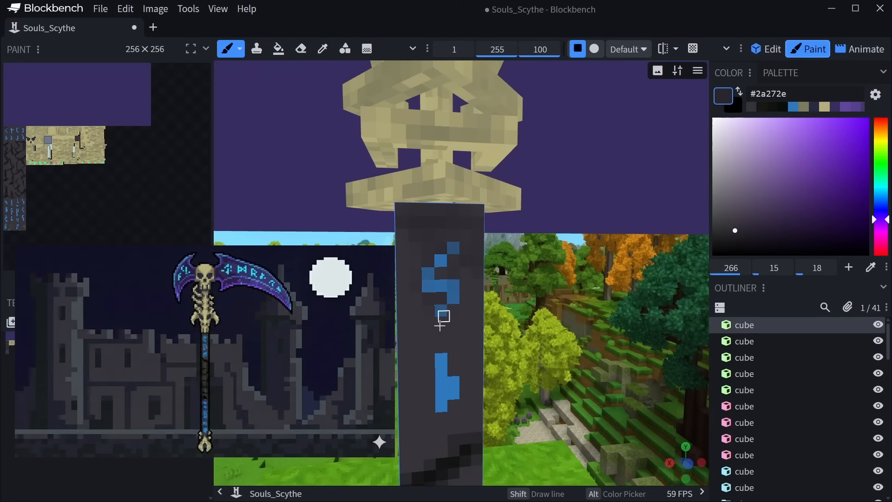
pyautogui.moveTo(431, 411); pyautogui.dragTo(434, 302, button='right')
pyautogui.moveTo(447, 275)
pyautogui.mouseDown()
pyautogui.moveTo(453, 227)
pyautogui.moveTo(448, 272)
pyautogui.mouseUp()
pyautogui.moveTo(458, 156); pyautogui.dragTo(457, 143)
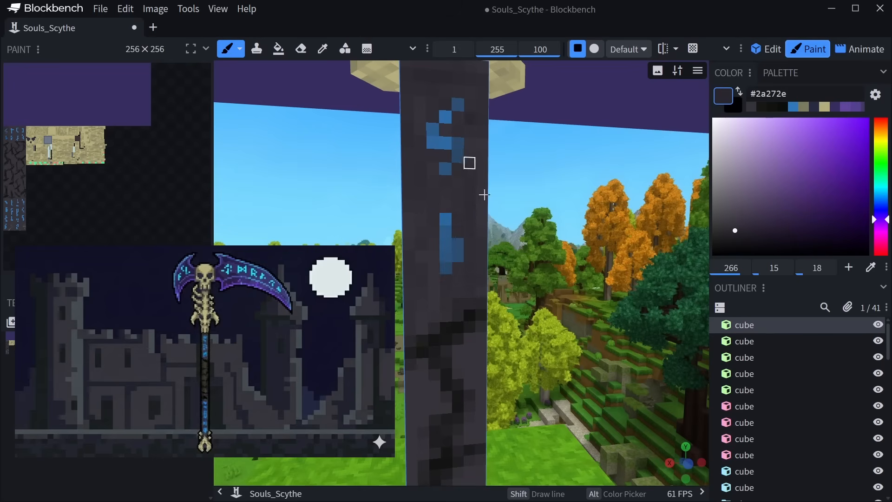
# Extend the #2a272e shading down the same side of the handle, over the grip toward the lower runes.
pyautogui.moveTo(491, 315); pyautogui.dragTo(496, 180, button='right')
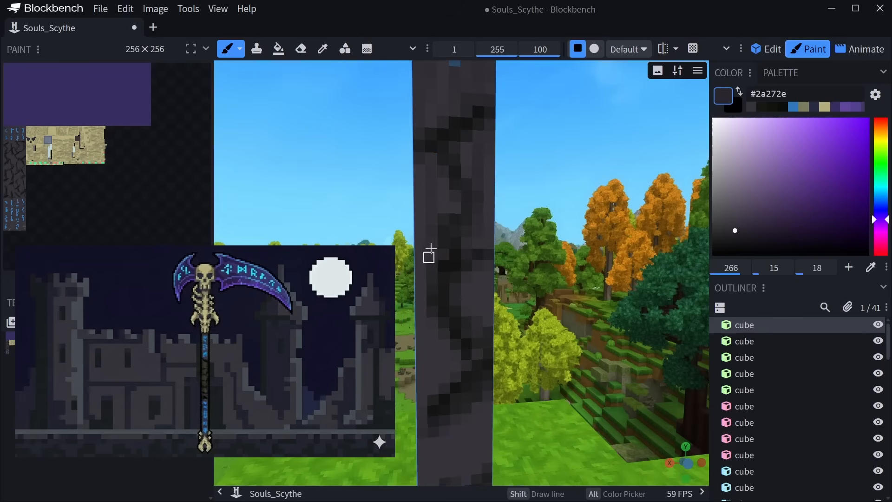
pyautogui.moveTo(456, 294); pyautogui.dragTo(500, 133, button='right')
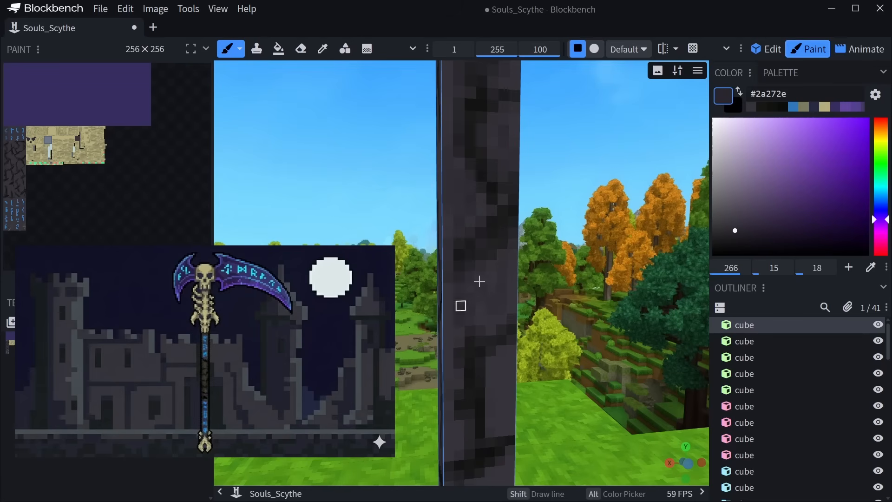
pyautogui.moveTo(468, 360); pyautogui.dragTo(475, 110, button='right')
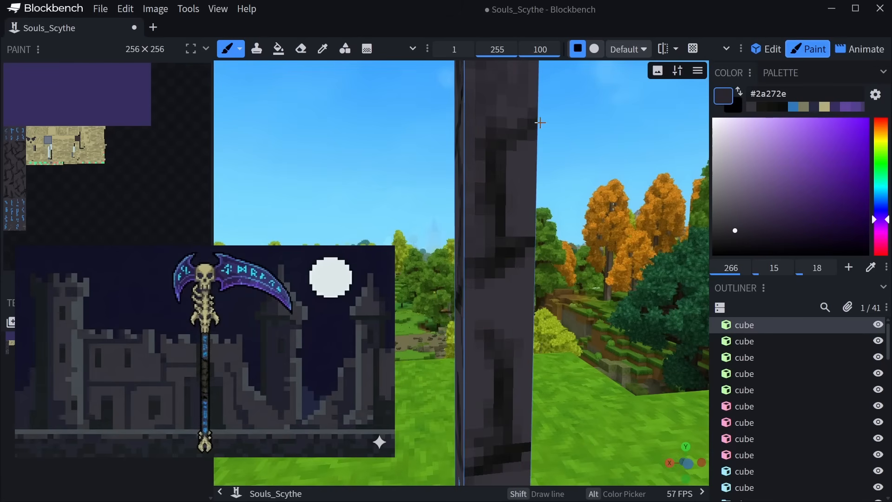
pyautogui.moveTo(474, 432); pyautogui.dragTo(439, 139, button='right')
pyautogui.moveTo(490, 327); pyautogui.dragTo(494, 188, button='right')
# Shade the adjoining side of the handle with the same soft dark patches, working up from the lower runes.
pyautogui.moveTo(529, 348); pyautogui.dragTo(431, 266)
pyautogui.moveTo(457, 246); pyautogui.dragTo(478, 338, button='right')
pyautogui.moveTo(458, 144); pyautogui.dragTo(490, 348, button='right')
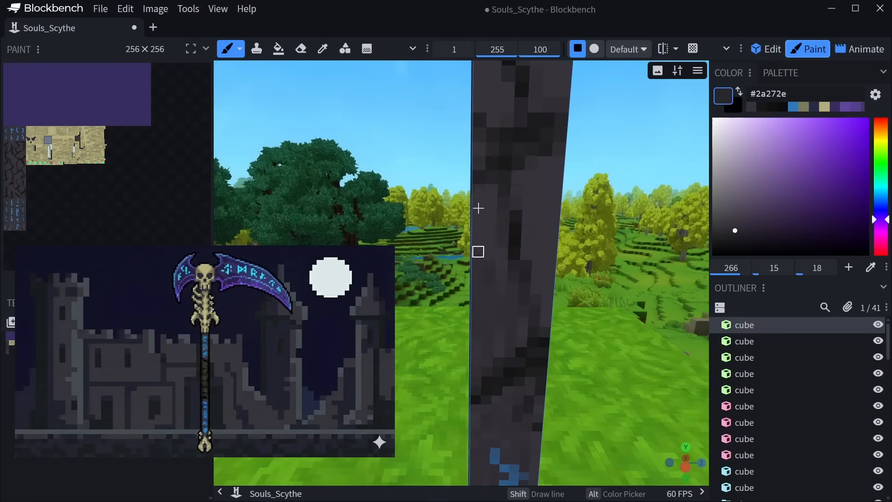
pyautogui.moveTo(487, 148); pyautogui.dragTo(463, 278, button='right')
pyautogui.moveTo(460, 139); pyautogui.dragTo(474, 285, button='right')
pyautogui.moveTo(483, 153); pyautogui.dragTo(514, 378, button='right')
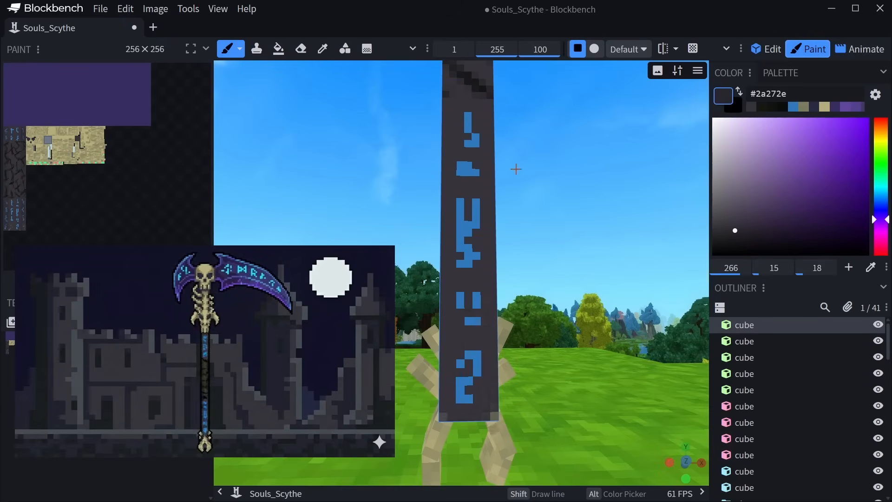
# Shade the following side, starting on the lowest runes above the bone claws and continuing up the grip.
pyautogui.moveTo(478, 375); pyautogui.dragTo(478, 354)
pyautogui.click(469, 321)
pyautogui.moveTo(465, 260); pyautogui.dragTo(457, 379, button='right')
pyautogui.moveTo(469, 139); pyautogui.dragTo(473, 371, button='right')
pyautogui.moveTo(458, 140); pyautogui.dragTo(460, 372, button='right')
pyautogui.moveTo(449, 139); pyautogui.dragTo(453, 242, button='right')
# Cover the remaining unshaded side of the handle with the same shading, including its blue runes and grip.
pyautogui.moveTo(534, 260); pyautogui.dragTo(448, 302)
pyautogui.moveTo(499, 371); pyautogui.dragTo(496, 139, button='right')
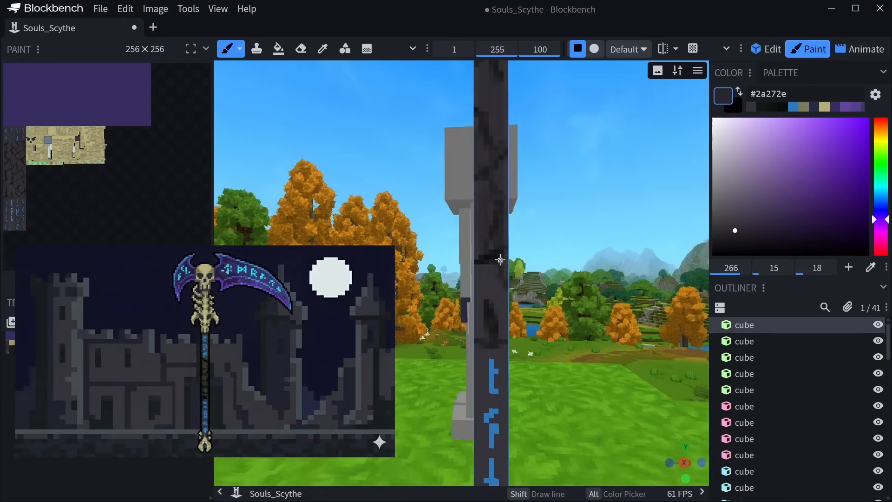
pyautogui.moveTo(498, 237); pyautogui.dragTo(499, 320)
pyautogui.moveTo(534, 288); pyautogui.dragTo(464, 263)
pyautogui.scroll(-4, 464, 260)
pyautogui.moveTo(404, 251); pyautogui.dragTo(476, 283)
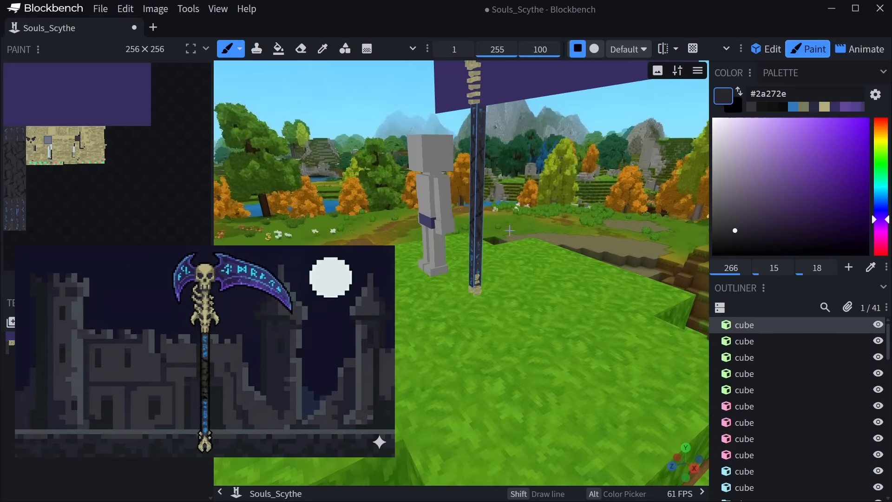
pyautogui.moveTo(479, 237); pyautogui.dragTo(482, 308, button='right')
pyautogui.moveTo(483, 309)
pyautogui.mouseDown()
pyautogui.moveTo(497, 288)
pyautogui.moveTo(472, 283)
pyautogui.moveTo(511, 290)
pyautogui.moveTo(485, 294)
pyautogui.moveTo(493, 309)
pyautogui.mouseUp()
# Switch to Edit mode and select the skull cubes together with the teeth and jaw cubes beneath them.
pyautogui.press('1')
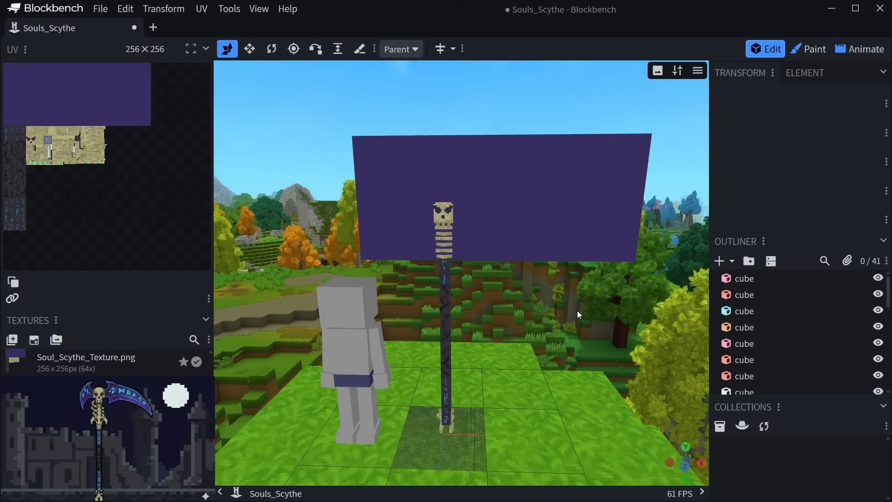
pyautogui.scroll(5, 537, 324)
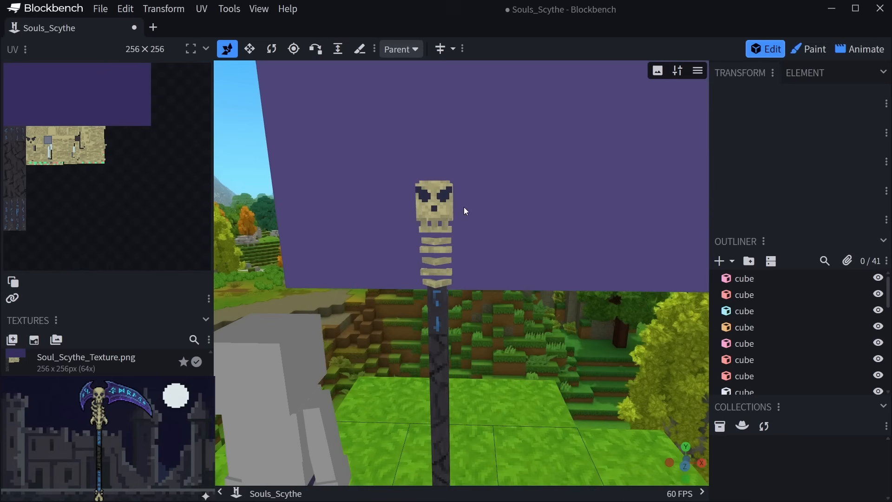
pyautogui.click(433, 193)
pyautogui.moveTo(488, 169); pyautogui.dragTo(448, 185)
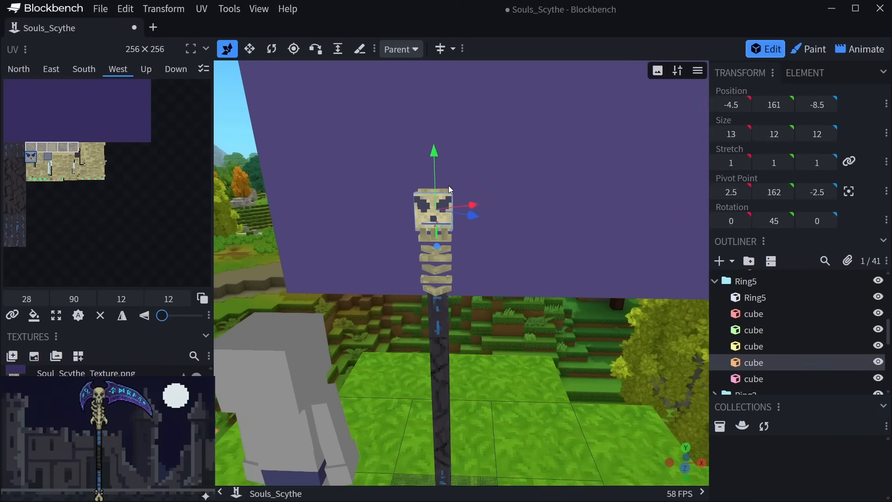
pyautogui.keyDown('ctrl'); pyautogui.click(441, 190); pyautogui.keyUp('ctrl')
pyautogui.keyDown('ctrl'); pyautogui.click(423, 235); pyautogui.keyUp('ctrl')
pyautogui.keyDown('ctrl'); pyautogui.click(433, 235); pyautogui.keyUp('ctrl')
pyautogui.keyDown('ctrl'); pyautogui.click(443, 235); pyautogui.keyUp('ctrl')
pyautogui.keyDown('ctrl'); pyautogui.click(449, 238); pyautogui.keyUp('ctrl')
pyautogui.keyDown('ctrl'); pyautogui.click(447, 248); pyautogui.keyUp('ctrl')
pyautogui.keyDown('ctrl'); pyautogui.click(440, 258); pyautogui.keyUp('ctrl')
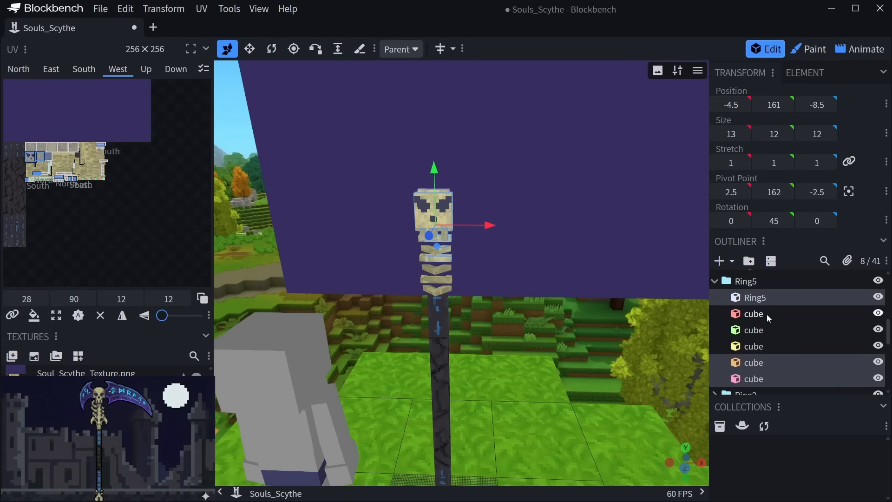
# Add the Ring5, Ring3, Ring, Ring2, Ring4 and Ring6 groups to the selected skull cubes.
pyautogui.scroll(3, 769, 322)
pyautogui.keyDown('ctrl'); pyautogui.click(768, 339); pyautogui.keyUp('ctrl')
pyautogui.keyDown('ctrl'); pyautogui.click(759, 323); pyautogui.keyUp('ctrl')
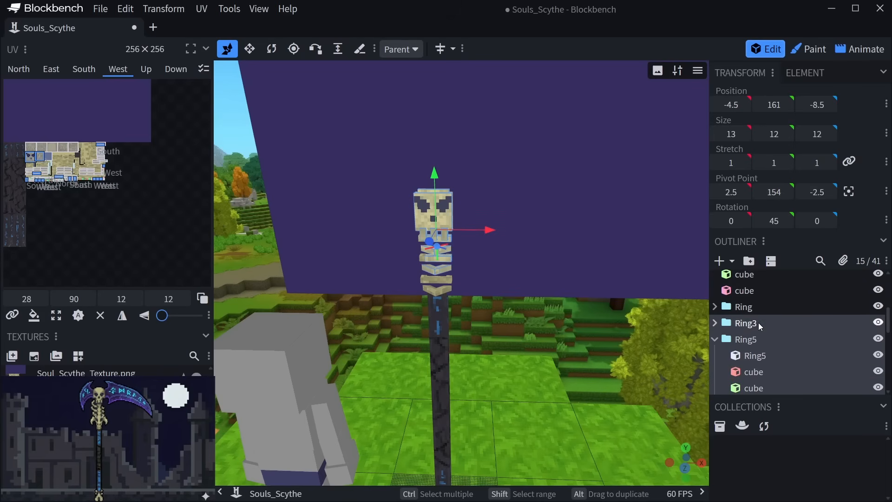
pyautogui.keyDown('ctrl'); pyautogui.click(752, 307); pyautogui.keyUp('ctrl')
pyautogui.scroll(-3, 761, 333)
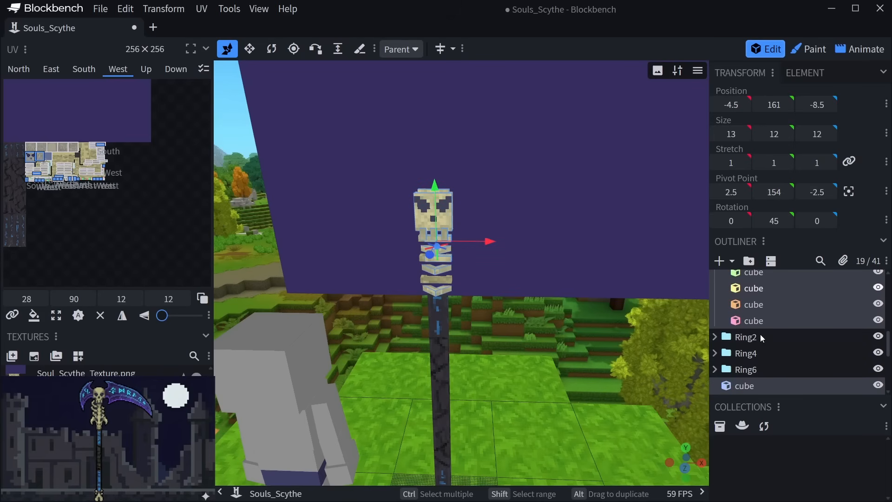
pyautogui.keyDown('ctrl'); pyautogui.click(759, 336); pyautogui.keyUp('ctrl')
pyautogui.keyDown('ctrl'); pyautogui.click(757, 353); pyautogui.keyUp('ctrl')
pyautogui.keyDown('ctrl'); pyautogui.click(756, 369); pyautogui.keyUp('ctrl')
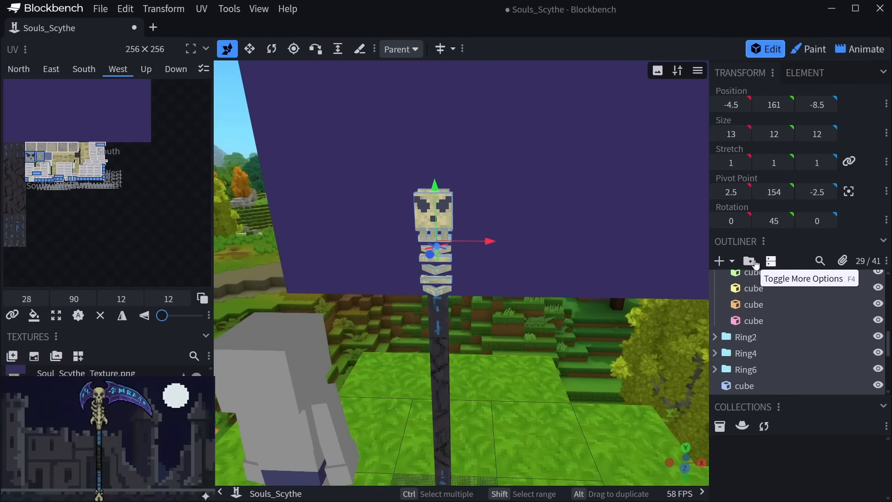
# Group the selected skull and ring parts under a new group named Bones and collapse it.
pyautogui.click(748, 262)
pyautogui.doubleClick(739, 289)
pyautogui.write('Bones')
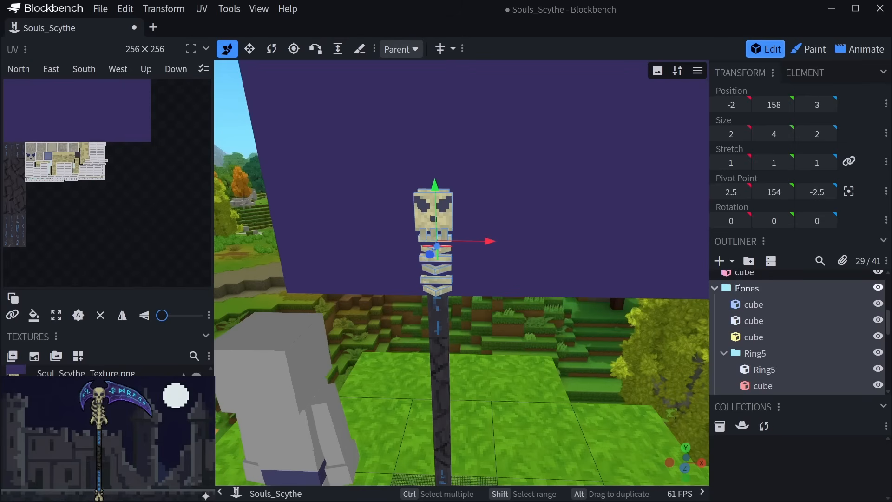
pyautogui.click(714, 288)
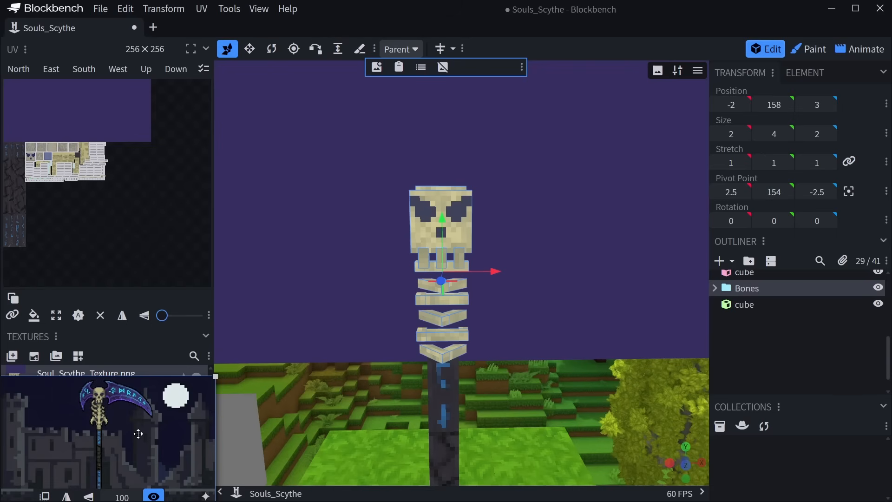
# Enlarge the scythe reference image and place it beside the skull model.
pyautogui.moveTo(138, 433); pyautogui.dragTo(288, 242)
pyautogui.moveTo(364, 318); pyautogui.dragTo(568, 433)
pyautogui.moveTo(425, 318); pyautogui.dragTo(254, 327)
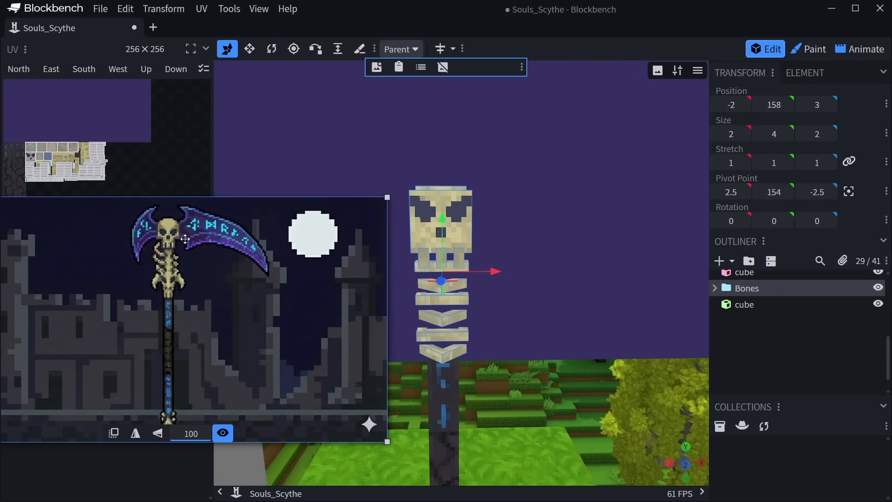
pyautogui.click(548, 228)
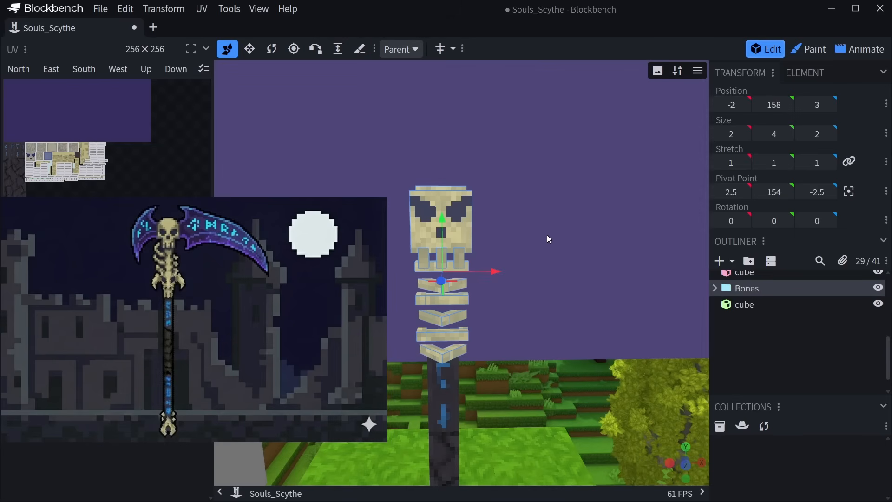
# Choose the Eraser in Paint mode, keeping the Bones group visible.
pyautogui.click(878, 287)
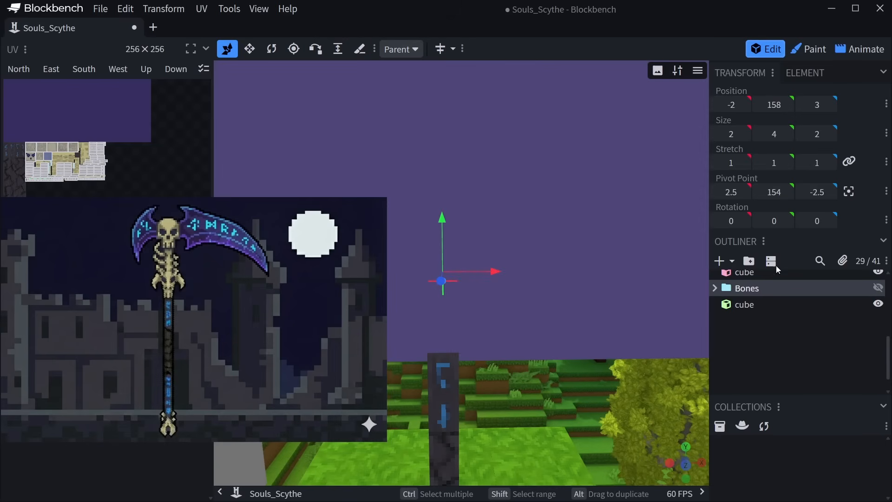
pyautogui.click(802, 52)
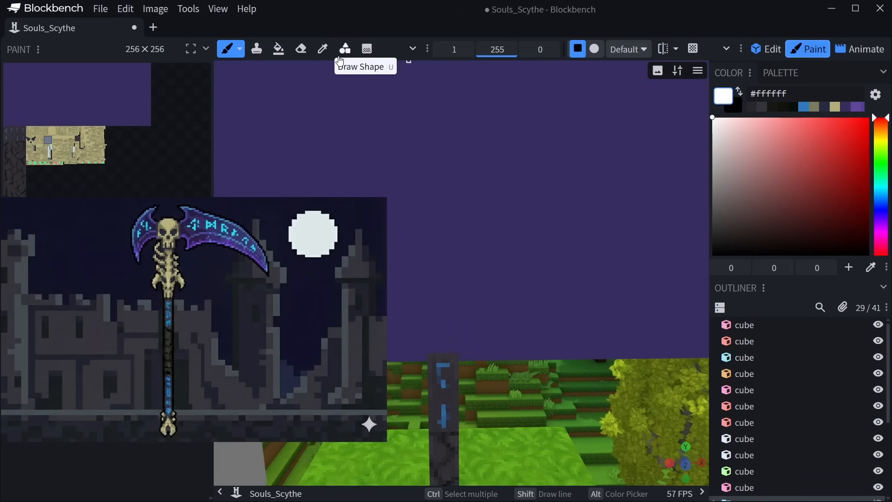
pyautogui.click(301, 49)
pyautogui.click(771, 52)
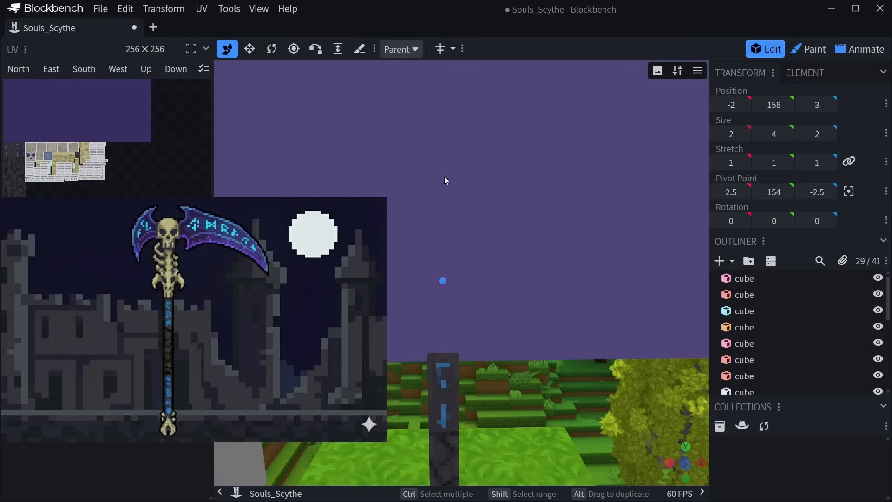
pyautogui.scroll(-10, 829, 334)
pyautogui.click(878, 324)
pyautogui.click(878, 324)
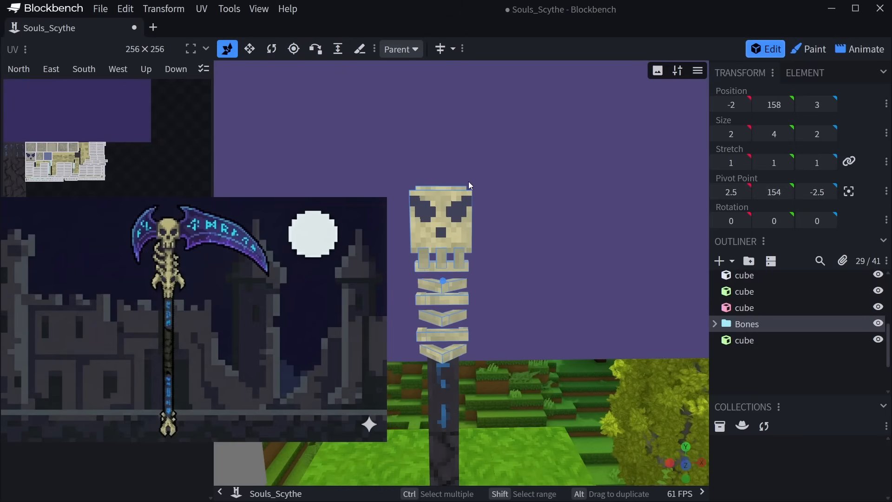
pyautogui.click(808, 50)
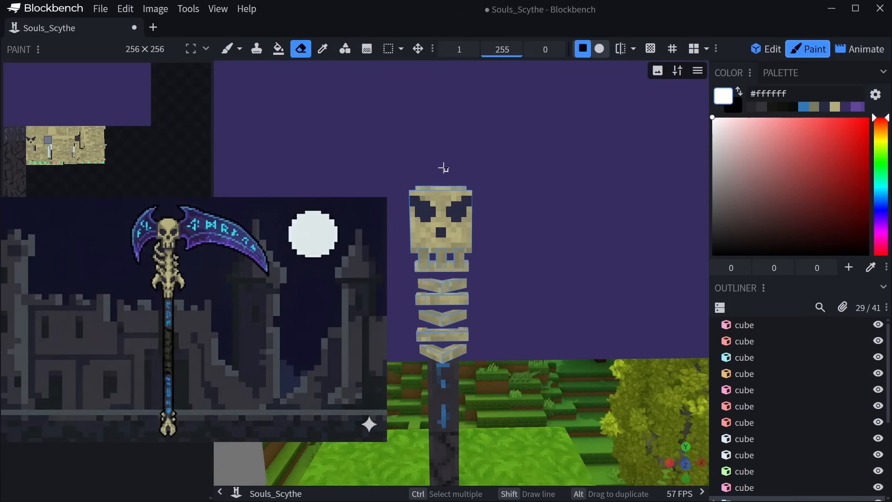
# Erase thin guide lines on the purple blade plane just above the skull and along both sides of the ribs.
pyautogui.scroll(3, 444, 168)
pyautogui.click(411, 189)
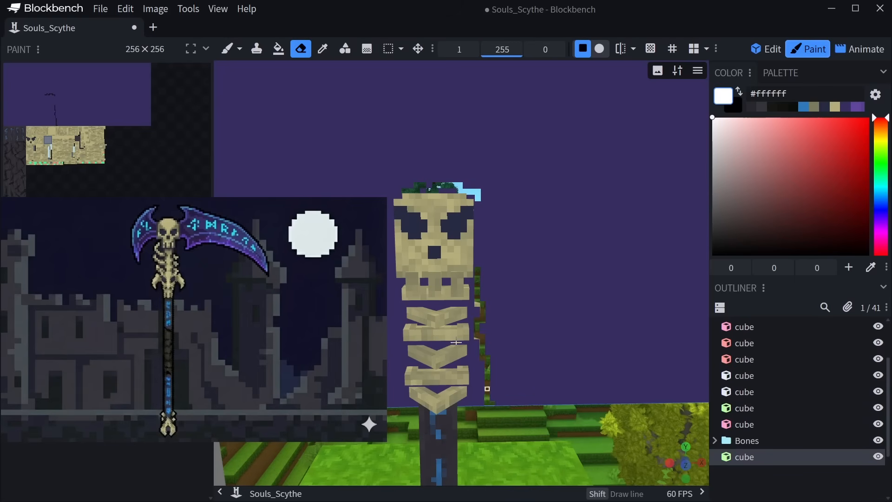
pyautogui.moveTo(458, 343); pyautogui.dragTo(538, 342, button='right')
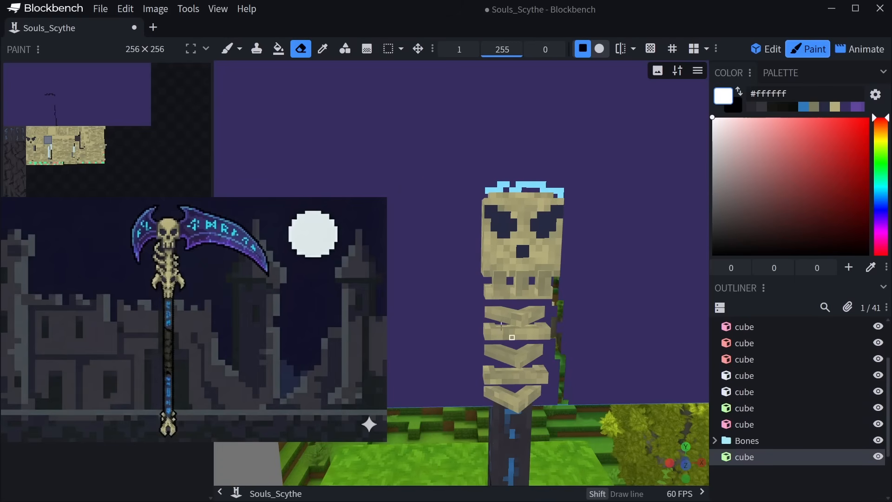
pyautogui.click(475, 258)
pyautogui.moveTo(460, 266)
pyautogui.mouseDown(button='middle')
pyautogui.moveTo(448, 263)
pyautogui.moveTo(452, 253)
pyautogui.moveTo(455, 265)
pyautogui.mouseUp(button='middle')
pyautogui.moveTo(460, 255); pyautogui.dragTo(459, 296)
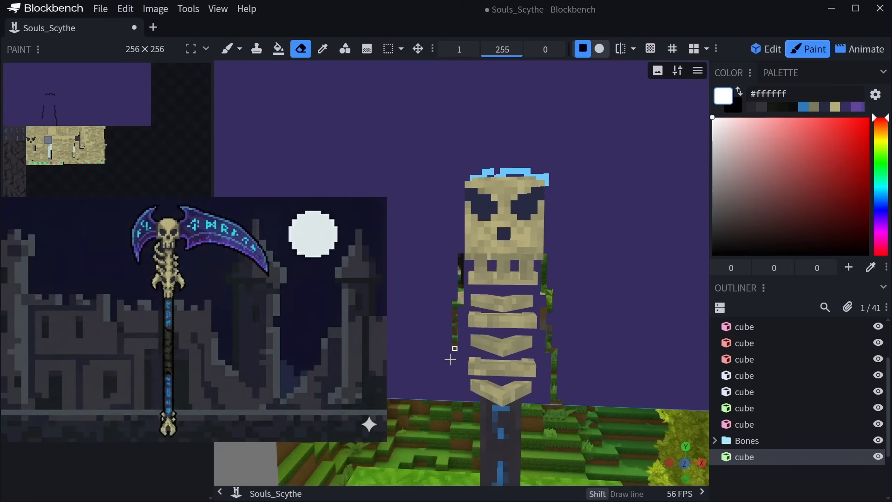
# Erase a rounded loop on the purple plane above the skull, closing it at the skull's top corners.
pyautogui.moveTo(457, 235); pyautogui.dragTo(477, 206, button='middle')
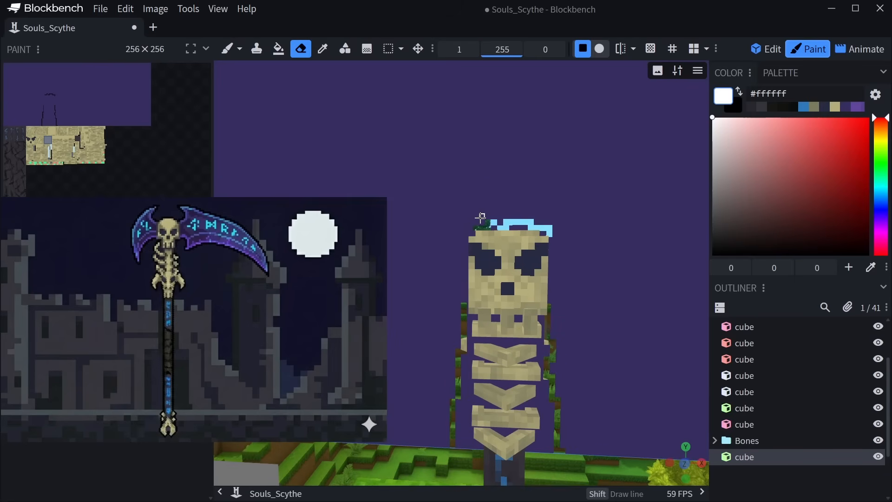
pyautogui.moveTo(450, 172); pyautogui.dragTo(488, 110)
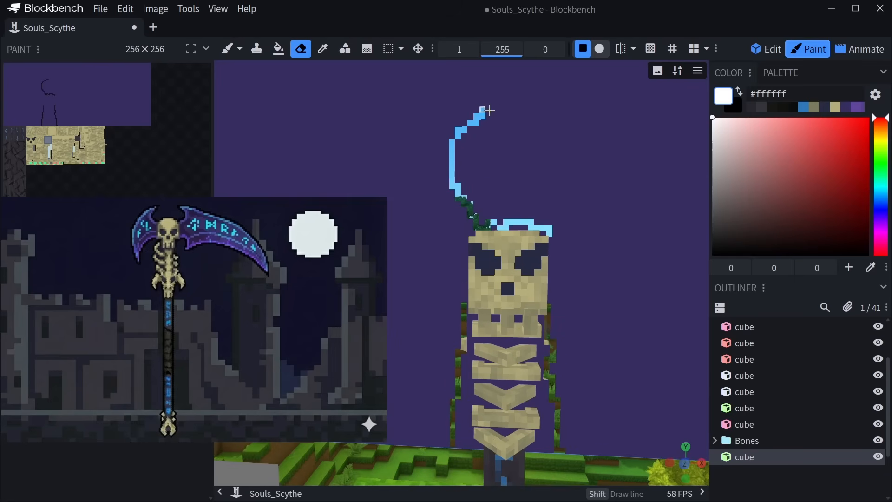
pyautogui.moveTo(550, 145); pyautogui.dragTo(556, 210)
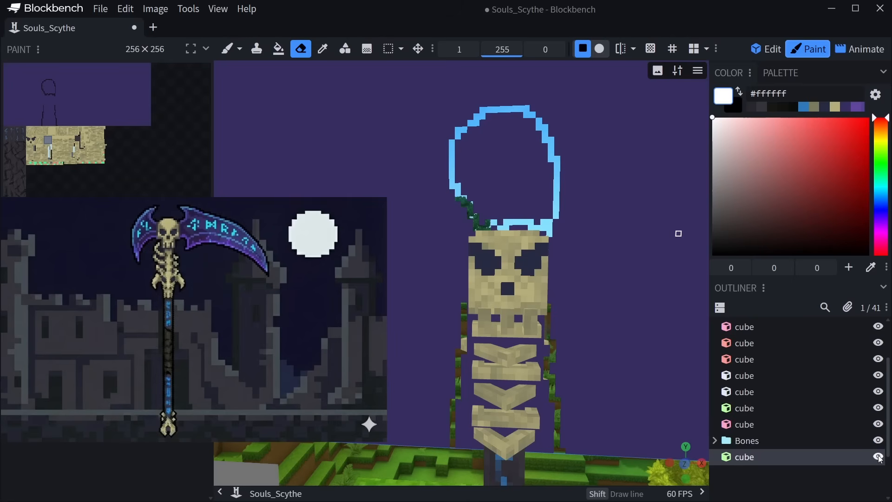
# Hide the Bones group and erase lines joining the rounded loop to the side guides, undoing the last stroke.
pyautogui.click(878, 440)
pyautogui.scroll(5, 472, 265)
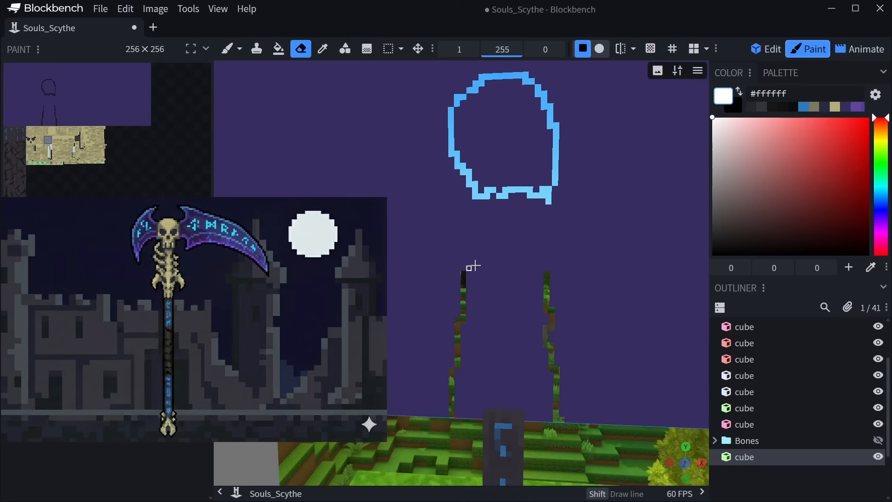
pyautogui.moveTo(470, 237)
pyautogui.mouseDown()
pyautogui.moveTo(490, 139)
pyautogui.moveTo(514, 156)
pyautogui.moveTo(560, 146)
pyautogui.moveTo(597, 163)
pyautogui.mouseUp()
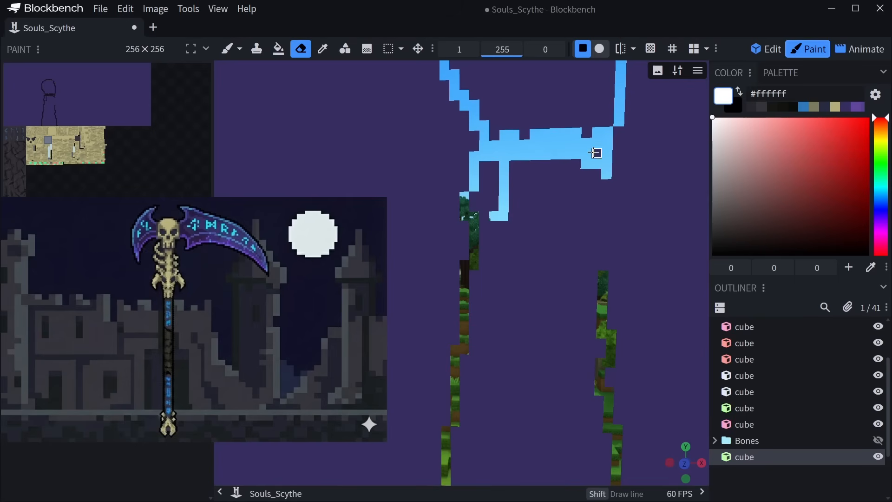
pyautogui.hotkey('ctrl', 'z')
# Erase all the remaining purple inside the loop and between the side guides down to the plane's lower edge.
pyautogui.moveTo(567, 160)
pyautogui.mouseDown()
pyautogui.moveTo(549, 249)
pyautogui.moveTo(575, 294)
pyautogui.moveTo(557, 299)
pyautogui.mouseUp()
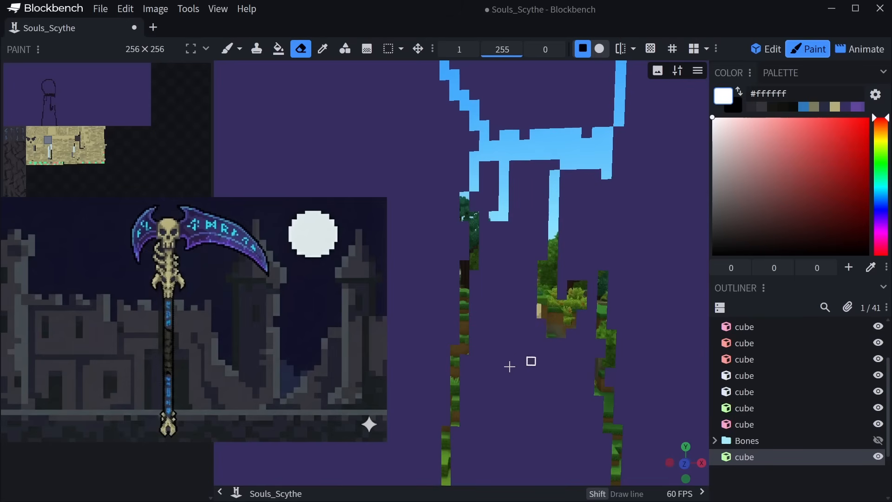
pyautogui.moveTo(509, 372); pyautogui.dragTo(507, 168, button='right')
pyautogui.moveTo(487, 209); pyautogui.dragTo(514, 261, button='middle')
pyautogui.scroll(4, 514, 260)
pyautogui.moveTo(486, 244)
pyautogui.mouseDown()
pyautogui.moveTo(597, 258)
pyautogui.moveTo(640, 211)
pyautogui.mouseUp()
pyautogui.scroll(-5, 608, 186)
pyautogui.moveTo(548, 270); pyautogui.dragTo(528, 320, button='right')
pyautogui.moveTo(527, 320)
pyautogui.mouseDown()
pyautogui.moveTo(456, 305)
pyautogui.moveTo(421, 260)
pyautogui.mouseUp()
pyautogui.scroll(-3, 421, 260)
pyautogui.moveTo(421, 260); pyautogui.dragTo(421, 467, button='right')
pyautogui.moveTo(511, 156)
pyautogui.mouseDown()
pyautogui.moveTo(422, 177)
pyautogui.moveTo(476, 244)
pyautogui.moveTo(425, 232)
pyautogui.mouseUp()
pyautogui.click(475, 49)
pyautogui.moveTo(416, 200)
pyautogui.mouseDown()
pyautogui.moveTo(441, 208)
pyautogui.moveTo(492, 255)
pyautogui.mouseUp()
pyautogui.moveTo(467, 320); pyautogui.dragTo(497, 179, button='right')
pyautogui.moveTo(478, 144)
pyautogui.mouseDown()
pyautogui.moveTo(491, 312)
pyautogui.moveTo(478, 281)
pyautogui.moveTo(504, 219)
pyautogui.mouseUp()
pyautogui.click(443, 49)
# Show the Bones group again in front of the erased cutout.
pyautogui.click(877, 440)
pyautogui.moveTo(604, 260); pyautogui.dragTo(573, 291, button='middle')
pyautogui.scroll(-3, 509, 237)
pyautogui.scroll(3, 509, 237)
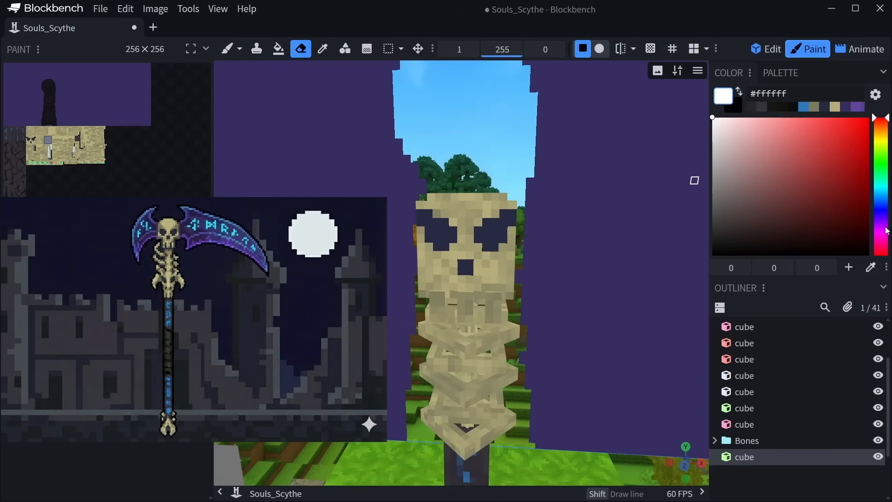
# Sample the blade plane's purple #372d5f and activate the Paint Brush.
pyautogui.click(870, 267)
pyautogui.click(543, 251)
pyautogui.click(240, 49)
pyautogui.press('b')
pyautogui.moveTo(523, 242)
pyautogui.mouseDown(button='middle')
pyautogui.moveTo(517, 269)
pyautogui.moveTo(506, 245)
pyautogui.moveTo(478, 292)
pyautogui.mouseUp(button='middle')
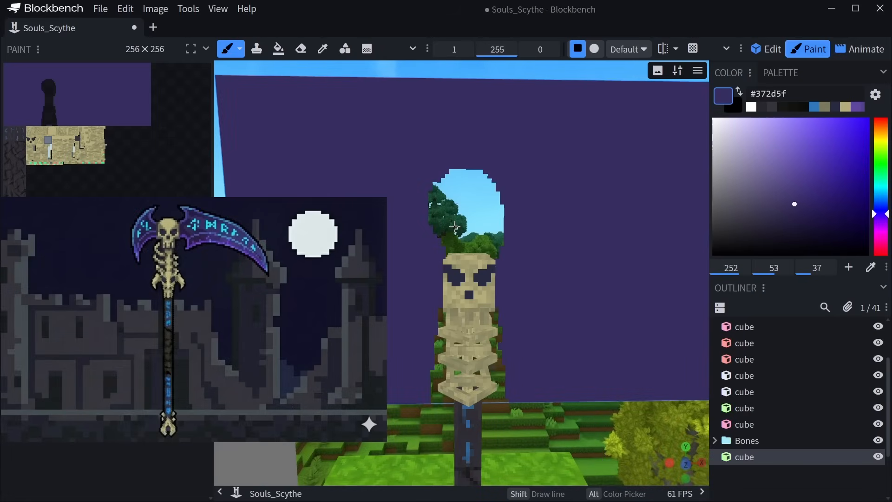
# Sample the dark outline colour #010414 from the reference and draw the smaller blade's horn beside the cutout.
pyautogui.scroll(5, 455, 227)
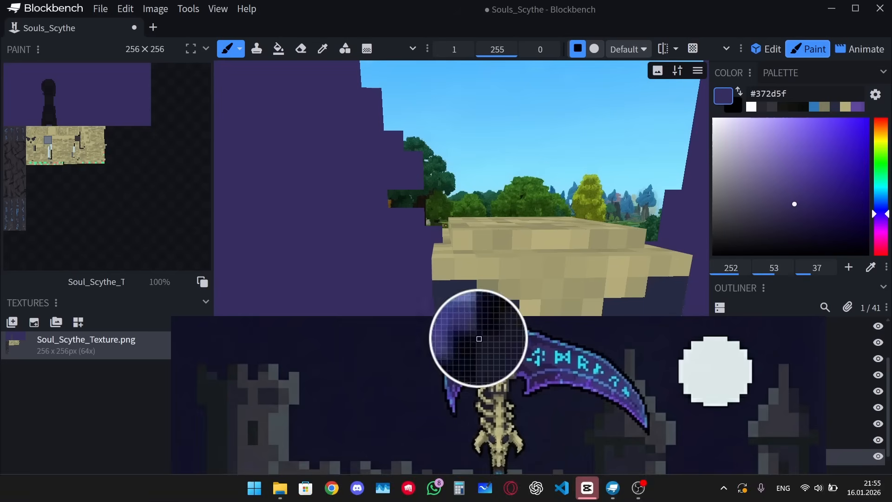
pyautogui.click(473, 350)
pyautogui.click(435, 234)
pyautogui.moveTo(416, 236)
pyautogui.mouseDown()
pyautogui.moveTo(379, 217)
pyautogui.moveTo(392, 95)
pyautogui.moveTo(410, 80)
pyautogui.mouseUp()
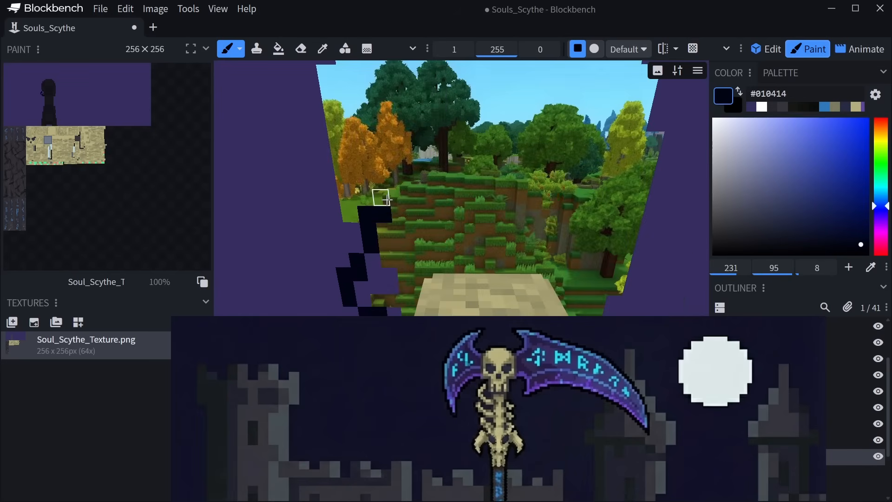
pyautogui.moveTo(558, 135)
pyautogui.mouseDown()
pyautogui.moveTo(504, 134)
pyautogui.moveTo(367, 188)
pyautogui.mouseUp()
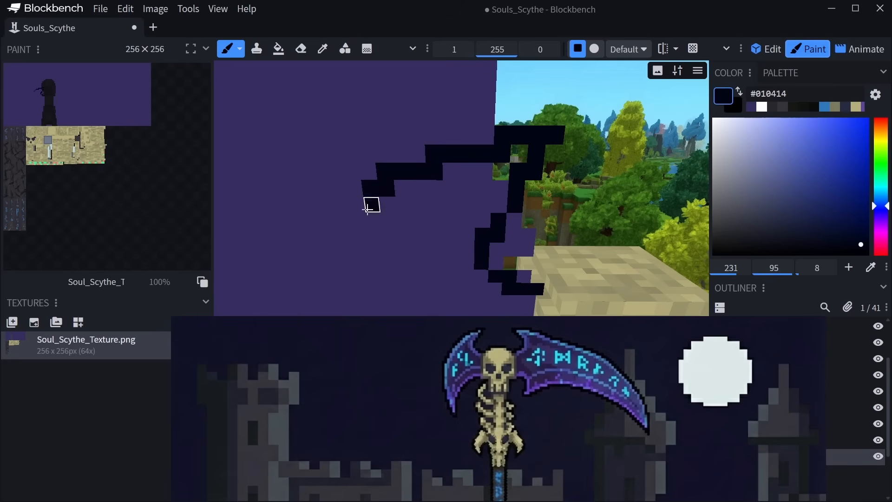
# Outline the smaller blade along its outer curve, around the pointed tip and back to the bones.
pyautogui.scroll(3, 386, 195)
pyautogui.moveTo(391, 194); pyautogui.dragTo(350, 67, button='right')
pyautogui.moveTo(350, 67); pyautogui.dragTo(352, 112)
pyautogui.moveTo(353, 111); pyautogui.dragTo(349, 66, button='right')
pyautogui.moveTo(349, 65); pyautogui.dragTo(380, 235)
pyautogui.moveTo(380, 235); pyautogui.dragTo(373, 181, button='right')
pyautogui.moveTo(373, 181)
pyautogui.mouseDown()
pyautogui.moveTo(398, 249)
pyautogui.moveTo(441, 134)
pyautogui.mouseUp()
pyautogui.moveTo(442, 134); pyautogui.dragTo(436, 167, button='right')
pyautogui.moveTo(436, 167); pyautogui.dragTo(448, 153)
pyautogui.moveTo(448, 153); pyautogui.dragTo(389, 160, button='right')
pyautogui.moveTo(388, 148); pyautogui.dragTo(402, 134)
pyautogui.moveTo(506, 133); pyautogui.dragTo(441, 135)
# Outline the larger blade's horn beside the skull, rising from the skull's top corner to the horn point.
pyautogui.scroll(-3, 442, 148)
pyautogui.moveTo(571, 130)
pyautogui.mouseDown(button='right')
pyautogui.moveTo(442, 167)
pyautogui.moveTo(444, 288)
pyautogui.mouseUp(button='right')
pyautogui.scroll(3, 420, 226)
pyautogui.click(414, 226)
pyautogui.moveTo(421, 227); pyautogui.dragTo(420, 187, button='right')
pyautogui.moveTo(421, 187)
pyautogui.mouseDown()
pyautogui.moveTo(472, 175)
pyautogui.moveTo(459, 132)
pyautogui.mouseUp()
pyautogui.moveTo(459, 131); pyautogui.dragTo(456, 159, button='right')
pyautogui.moveTo(456, 160); pyautogui.dragTo(442, 114)
pyautogui.moveTo(441, 115)
pyautogui.mouseDown(button='right')
pyautogui.moveTo(440, 177)
pyautogui.moveTo(506, 163)
pyautogui.mouseUp(button='right')
pyautogui.moveTo(505, 162)
pyautogui.mouseDown()
pyautogui.moveTo(506, 117)
pyautogui.moveTo(548, 118)
pyautogui.mouseUp()
pyautogui.moveTo(549, 213); pyautogui.dragTo(436, 225, button='right')
# Draw the first part of the larger blade's top edge, sloping gently away from its horn.
pyautogui.moveTo(436, 127); pyautogui.dragTo(547, 143)
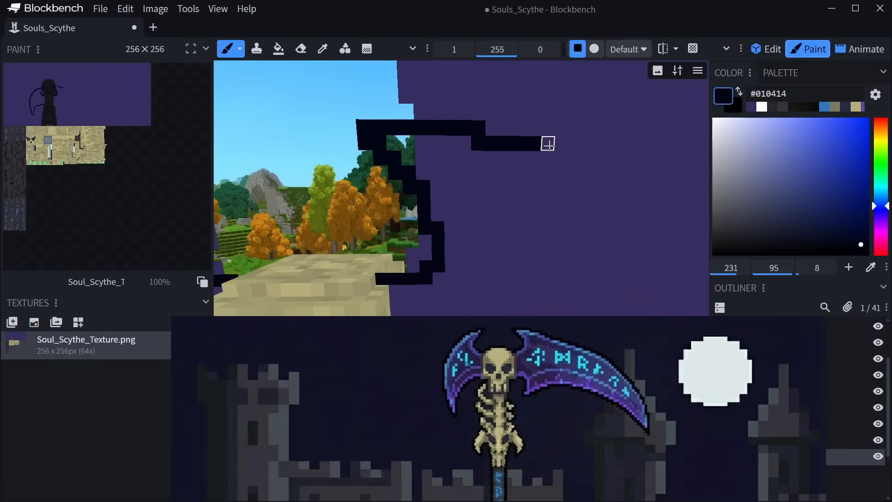
pyautogui.moveTo(548, 149); pyautogui.dragTo(411, 150, button='right')
pyautogui.moveTo(418, 158); pyautogui.dragTo(458, 159)
pyautogui.moveTo(458, 159); pyautogui.dragTo(349, 133, button='right')
pyautogui.moveTo(354, 146); pyautogui.dragTo(488, 177)
pyautogui.moveTo(488, 177); pyautogui.dragTo(460, 178, button='right')
pyautogui.moveTo(460, 177); pyautogui.dragTo(541, 206)
pyautogui.scroll(-5, 473, 165)
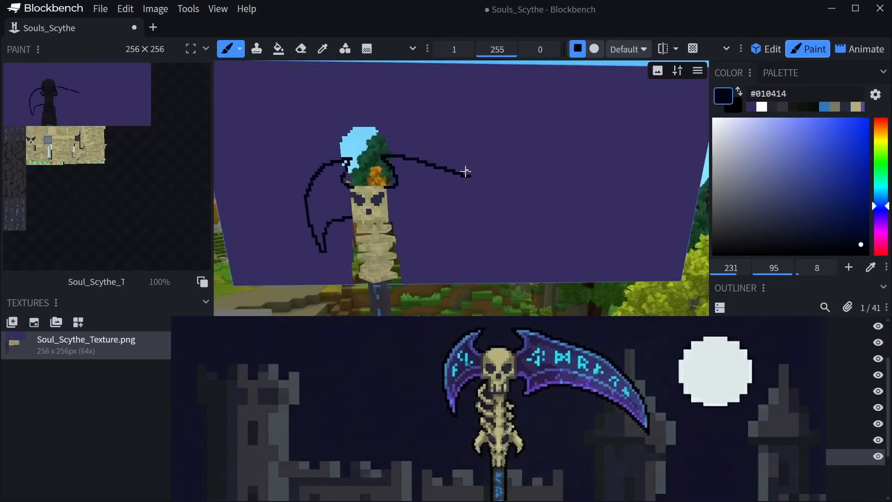
pyautogui.scroll(4, 481, 190)
# Enlarge and reposition the reference image in Edit mode to show the blade in detail, and return to Paint mode.
pyautogui.click(766, 49)
pyautogui.click(527, 385)
pyautogui.moveTo(171, 317); pyautogui.dragTo(25, 277)
pyautogui.moveTo(527, 385); pyautogui.dragTo(402, 385)
pyautogui.click(809, 49)
# Extend the larger blade's top edge outward in a steeper curve, undoing and redrawing the last strokes.
pyautogui.moveTo(274, 209); pyautogui.dragTo(346, 286, button='right')
pyautogui.moveTo(536, 226); pyautogui.dragTo(576, 237)
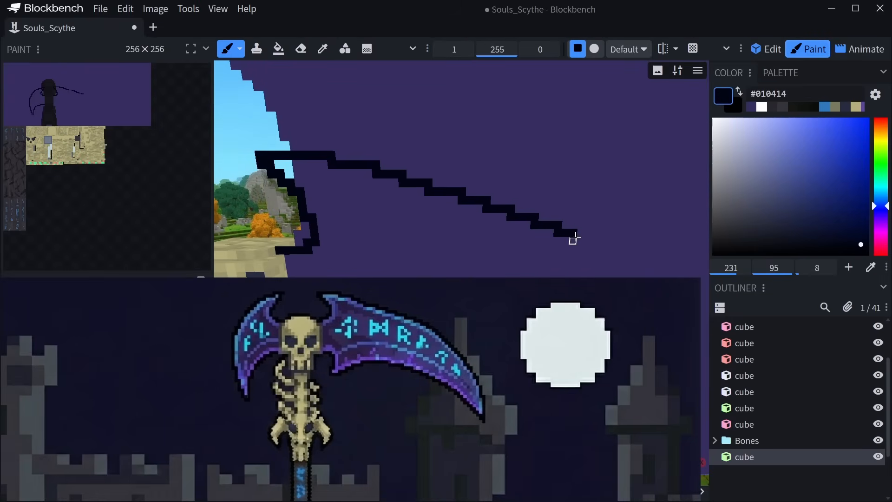
pyautogui.moveTo(588, 246); pyautogui.dragTo(434, 175, button='right')
pyautogui.moveTo(435, 175); pyautogui.dragTo(528, 235)
pyautogui.moveTo(528, 235); pyautogui.dragTo(472, 188, button='right')
pyautogui.scroll(-4, 511, 174)
pyautogui.hotkey('ctrl', 'z')
pyautogui.hotkey('ctrl', 'z')
pyautogui.scroll(4, 451, 139)
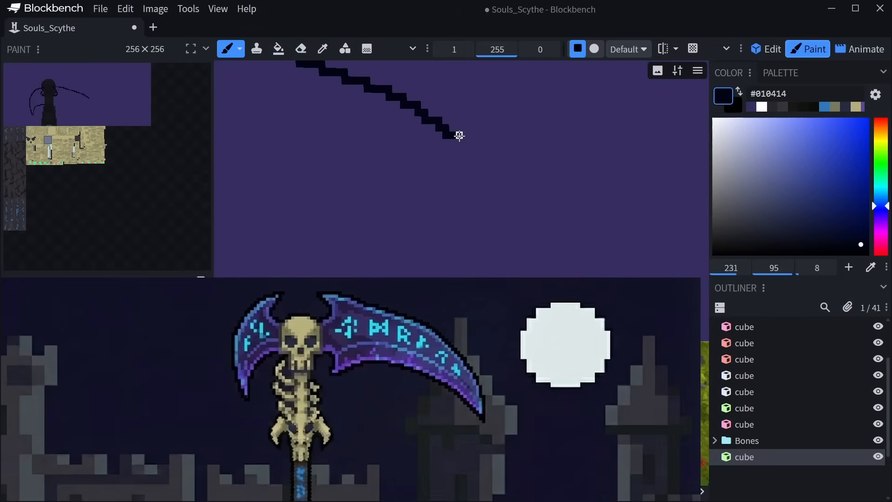
pyautogui.moveTo(452, 136); pyautogui.dragTo(503, 162)
# Draw the larger blade's lower edge from the bones outward in a curve toward the tip, undoing one stray stroke.
pyautogui.moveTo(232, 195); pyautogui.dragTo(417, 185, button='right')
pyautogui.scroll(4, 417, 185)
pyautogui.moveTo(404, 158); pyautogui.dragTo(441, 161)
pyautogui.moveTo(455, 221)
pyautogui.mouseDown()
pyautogui.moveTo(481, 235)
pyautogui.moveTo(537, 220)
pyautogui.mouseUp()
pyautogui.moveTo(540, 223); pyautogui.dragTo(504, 211, button='right')
pyautogui.hotkey('ctrl', 'z')
pyautogui.moveTo(411, 199); pyautogui.dragTo(474, 178)
pyautogui.moveTo(478, 184); pyautogui.dragTo(444, 193, button='right')
pyautogui.moveTo(415, 184)
pyautogui.mouseDown()
pyautogui.moveTo(514, 184)
pyautogui.moveTo(557, 196)
pyautogui.mouseUp()
pyautogui.moveTo(564, 204); pyautogui.dragTo(423, 180, button='right')
pyautogui.moveTo(423, 181)
pyautogui.mouseDown()
pyautogui.moveTo(499, 201)
pyautogui.moveTo(473, 187)
pyautogui.moveTo(534, 219)
pyautogui.mouseUp()
pyautogui.scroll(-4, 499, 201)
pyautogui.scroll(4, 483, 185)
pyautogui.moveTo(543, 225); pyautogui.dragTo(438, 195, button='right')
pyautogui.scroll(-4, 484, 213)
pyautogui.scroll(4, 478, 211)
pyautogui.moveTo(418, 184); pyautogui.dragTo(486, 253)
pyautogui.moveTo(509, 270); pyautogui.dragTo(461, 217, button='right')
# Try to close the larger blade's outline with an outer curve from the tip up to the top edge.
pyautogui.moveTo(446, 208)
pyautogui.mouseDown()
pyautogui.moveTo(458, 196)
pyautogui.moveTo(446, 116)
pyautogui.mouseUp()
pyautogui.moveTo(443, 105); pyautogui.dragTo(448, 175, button='right')
pyautogui.moveTo(449, 181); pyautogui.dragTo(428, 86)
pyautogui.moveTo(418, 79); pyautogui.dragTo(447, 190, button='right')
pyautogui.moveTo(445, 189); pyautogui.dragTo(420, 136)
pyautogui.moveTo(418, 130); pyautogui.dragTo(478, 197, button='right')
pyautogui.moveTo(478, 197); pyautogui.dragTo(421, 91)
pyautogui.scroll(-4, 534, 116)
pyautogui.scroll(3, 550, 119)
# Try to smooth the outer curve's pixel steps by retouching with purple #372d5f and outline colour #010414.
pyautogui.keyDown('alt'); pyautogui.click(501, 162); pyautogui.keyUp('alt')
pyautogui.moveTo(515, 186); pyautogui.dragTo(474, 151, button='right')
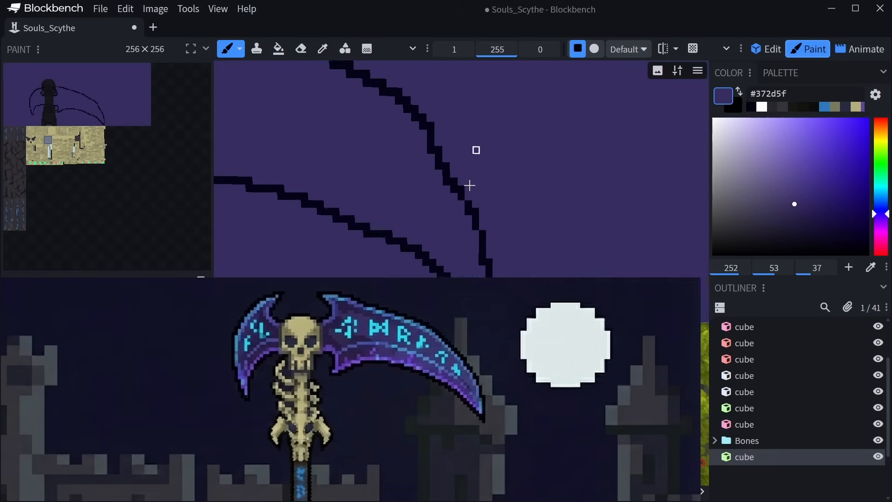
pyautogui.scroll(-4, 465, 172)
pyautogui.scroll(3, 439, 140)
pyautogui.keyDown('alt'); pyautogui.click(436, 135); pyautogui.keyUp('alt')
pyautogui.keyDown('alt'); pyautogui.click(467, 135); pyautogui.keyUp('alt')
pyautogui.scroll(2, 446, 135)
pyautogui.keyDown('alt'); pyautogui.click(420, 131); pyautogui.keyUp('alt')
pyautogui.keyDown('alt'); pyautogui.click(448, 134); pyautogui.keyUp('alt')
pyautogui.scroll(-5, 497, 138)
pyautogui.scroll(4, 465, 153)
pyautogui.keyDown('alt'); pyautogui.click(421, 191); pyautogui.keyUp('alt')
pyautogui.moveTo(421, 195); pyautogui.dragTo(476, 219)
pyautogui.scroll(-2, 456, 183)
pyautogui.hotkey('ctrl', 'z')
pyautogui.scroll(-3, 479, 168)
pyautogui.moveTo(491, 157); pyautogui.dragTo(446, 185, button='right')
pyautogui.scroll(-1, 434, 168)
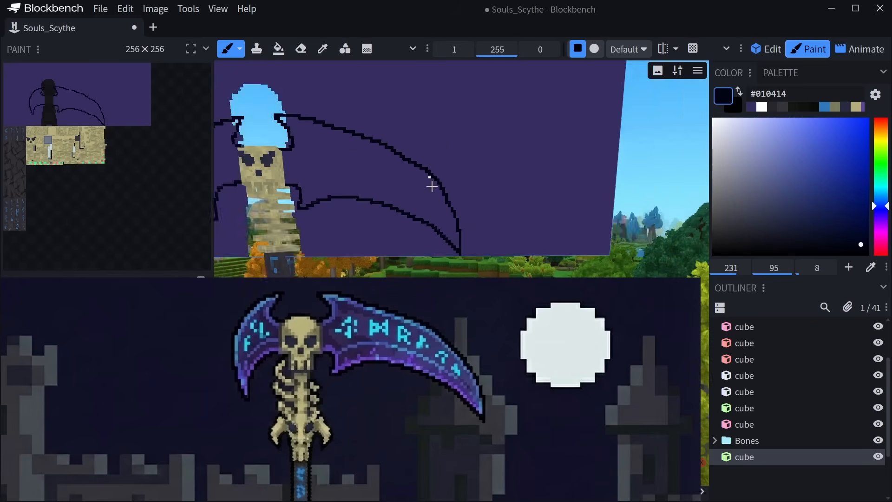
# Redraw the larger blade's outer curve in #010414, continuing the top edge and bending steeply down to the tip at the plane's lower edge.
pyautogui.scroll(4, 428, 163)
pyautogui.keyDown('alt'); pyautogui.click(411, 179); pyautogui.keyUp('alt')
pyautogui.scroll(-2, 483, 177)
pyautogui.scroll(2, 492, 172)
pyautogui.moveTo(446, 251)
pyautogui.mouseDown()
pyautogui.moveTo(416, 195)
pyautogui.moveTo(414, 169)
pyautogui.mouseUp()
pyautogui.scroll(1, 420, 158)
pyautogui.keyDown('alt'); pyautogui.click(422, 139); pyautogui.keyUp('alt')
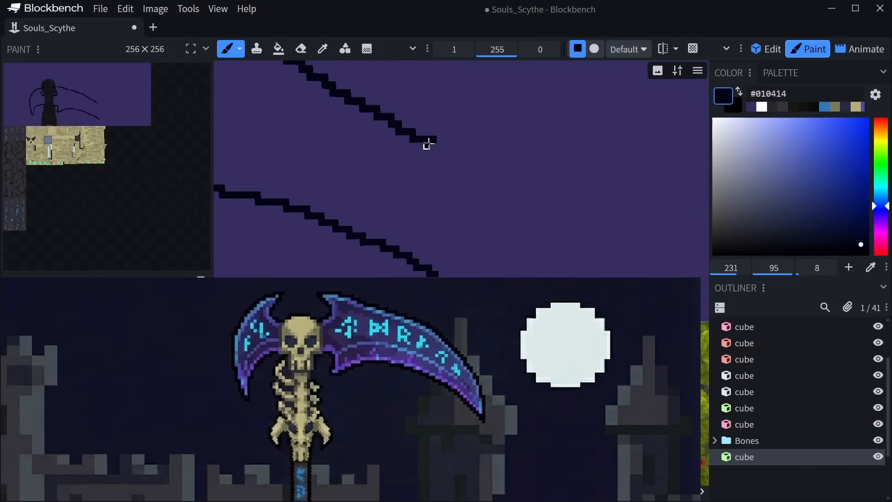
pyautogui.scroll(-2, 410, 152)
pyautogui.scroll(2, 396, 114)
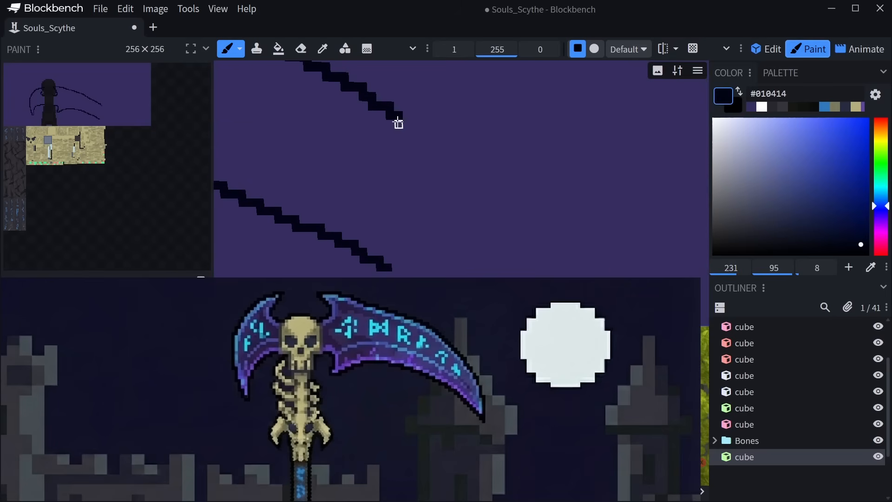
pyautogui.scroll(1, 407, 159)
pyautogui.moveTo(459, 240); pyautogui.dragTo(409, 76, button='right')
pyautogui.moveTo(406, 80); pyautogui.dragTo(419, 191)
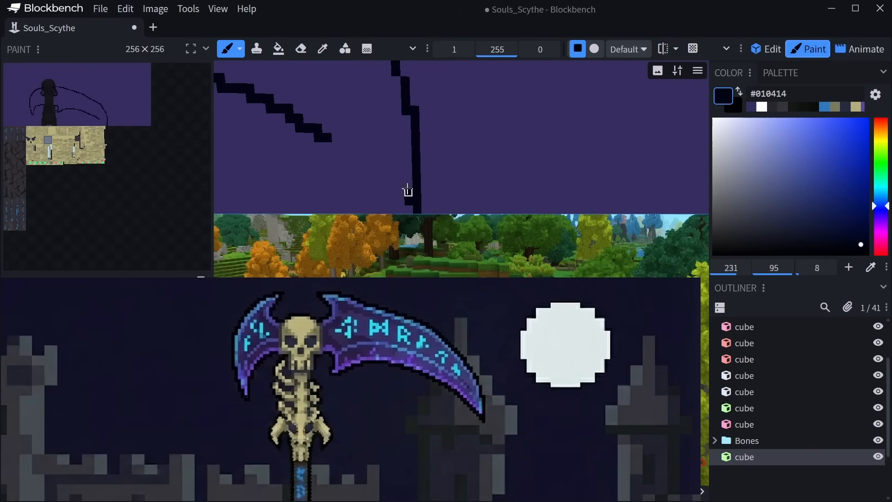
pyautogui.scroll(-5, 472, 140)
# Erase the surplus purple plane around both blade outlines with a size 7 eraser, leaving a thin fringe.
pyautogui.press('e')
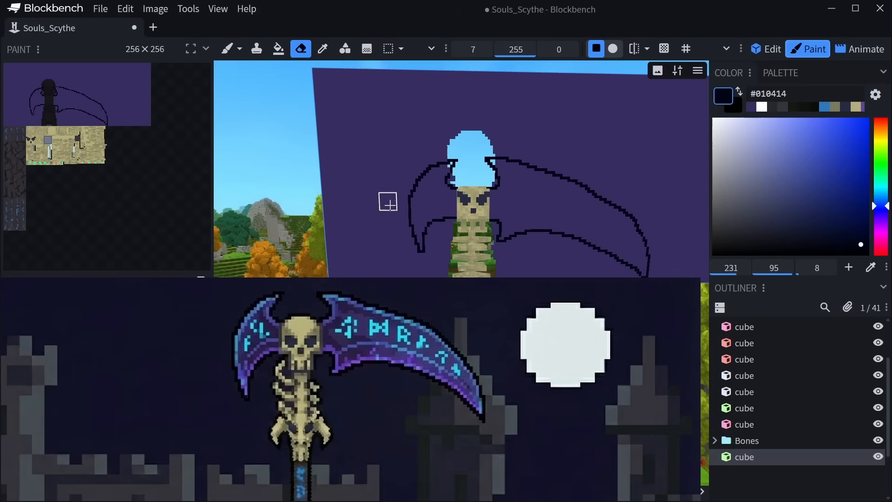
pyautogui.moveTo(367, 182); pyautogui.dragTo(377, 260)
pyautogui.moveTo(377, 260); pyautogui.dragTo(373, 166, button='right')
pyautogui.moveTo(373, 165); pyautogui.dragTo(436, 193)
pyautogui.moveTo(659, 121); pyautogui.dragTo(427, 200, button='right')
pyautogui.moveTo(604, 112)
pyautogui.mouseDown()
pyautogui.moveTo(567, 197)
pyautogui.moveTo(434, 155)
pyautogui.mouseUp()
pyautogui.moveTo(308, 137); pyautogui.dragTo(260, 186)
pyautogui.moveTo(234, 186)
pyautogui.mouseDown(button='right')
pyautogui.moveTo(321, 194)
pyautogui.moveTo(274, 100)
pyautogui.mouseUp(button='right')
pyautogui.moveTo(527, 214); pyautogui.dragTo(411, 199)
pyautogui.scroll(3, 418, 186)
pyautogui.moveTo(394, 130); pyautogui.dragTo(467, 140)
pyautogui.scroll(4, 468, 139)
pyautogui.click(750, 108)
pyautogui.press('b')
pyautogui.scroll(-4, 444, 132)
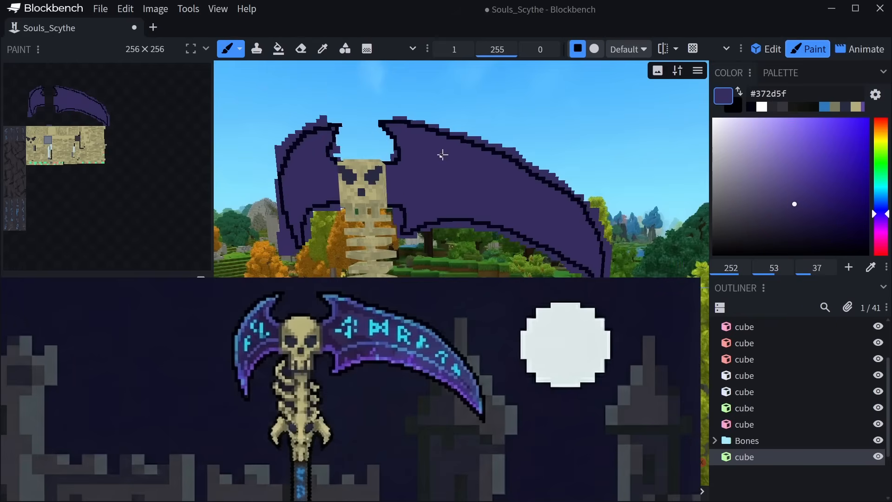
# Erase the remaining purple fringe along the smaller blade's outer and lower edges.
pyautogui.press('e')
pyautogui.scroll(4, 334, 121)
pyautogui.moveTo(398, 171); pyautogui.dragTo(477, 167, button='right')
pyautogui.moveTo(425, 128); pyautogui.dragTo(355, 223)
pyautogui.moveTo(355, 260); pyautogui.dragTo(359, 112, button='right')
pyautogui.moveTo(353, 116); pyautogui.dragTo(390, 249)
pyautogui.moveTo(404, 233); pyautogui.dragTo(354, 261, button='right')
pyautogui.moveTo(361, 260)
pyautogui.mouseDown()
pyautogui.moveTo(389, 193)
pyautogui.moveTo(440, 191)
pyautogui.mouseUp()
# Erase the leftover purple pixels outside the larger blade's outline with a size 1 eraser, following its edges and tip.
pyautogui.scroll(4, 525, 200)
pyautogui.moveTo(627, 195)
pyautogui.mouseDown(button='right')
pyautogui.moveTo(451, 175)
pyautogui.moveTo(285, 123)
pyautogui.mouseUp(button='right')
pyautogui.moveTo(285, 123); pyautogui.dragTo(599, 233)
pyautogui.moveTo(599, 233); pyautogui.dragTo(487, 170, button='right')
pyautogui.moveTo(650, 251); pyautogui.dragTo(516, 195, button='right')
pyautogui.moveTo(522, 191); pyautogui.dragTo(544, 70)
pyautogui.moveTo(534, 78); pyautogui.dragTo(477, 183, button='right')
pyautogui.moveTo(478, 183); pyautogui.dragTo(385, 88)
pyautogui.moveTo(385, 89); pyautogui.dragTo(495, 146, button='right')
pyautogui.moveTo(496, 146); pyautogui.dragTo(362, 89)
pyautogui.moveTo(362, 89); pyautogui.dragTo(501, 149, button='right')
pyautogui.moveTo(501, 149); pyautogui.dragTo(288, 88)
pyautogui.scroll(-8, 498, 228)
pyautogui.scroll(4, 498, 229)
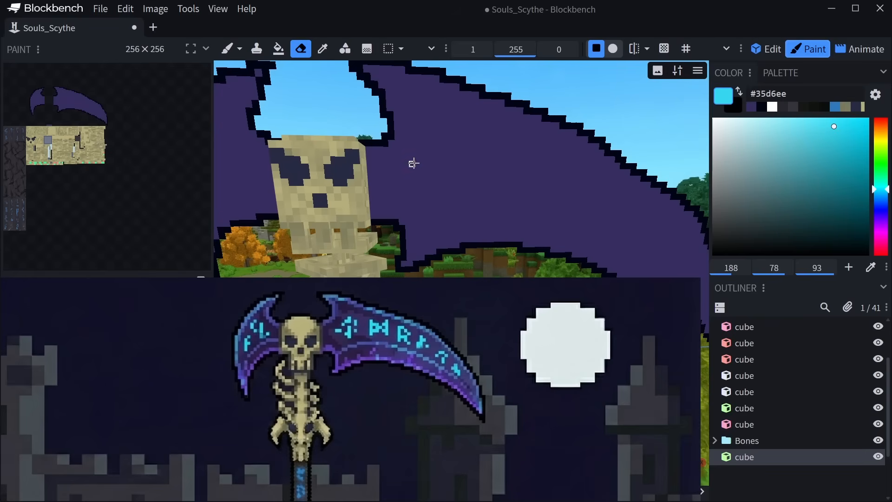
# Paint runes in #35d6ee on the blades and shade the larger blade's lower edge with #7846c3 at softness 100.
pyautogui.moveTo(410, 162); pyautogui.dragTo(471, 183)
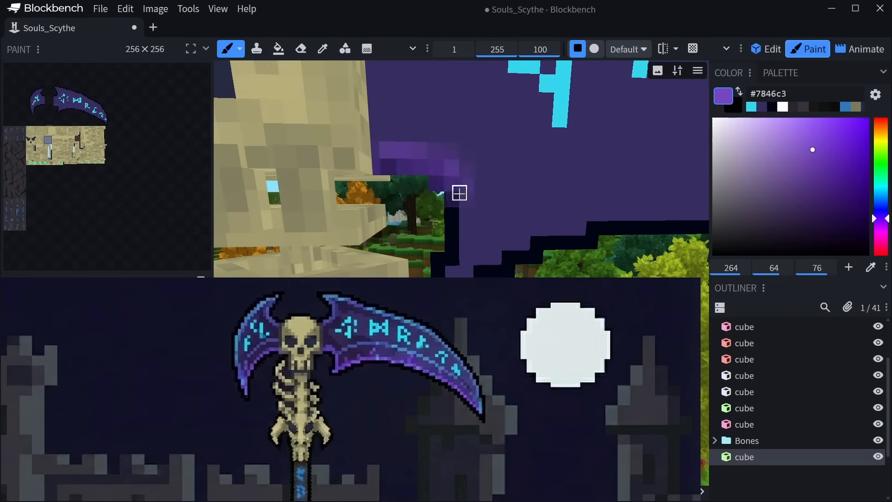
pyautogui.moveTo(456, 192); pyautogui.dragTo(453, 258)
pyautogui.moveTo(450, 161)
pyautogui.mouseDown()
pyautogui.moveTo(424, 166)
pyautogui.moveTo(539, 151)
pyautogui.mouseUp()
pyautogui.moveTo(399, 134); pyautogui.dragTo(447, 163)
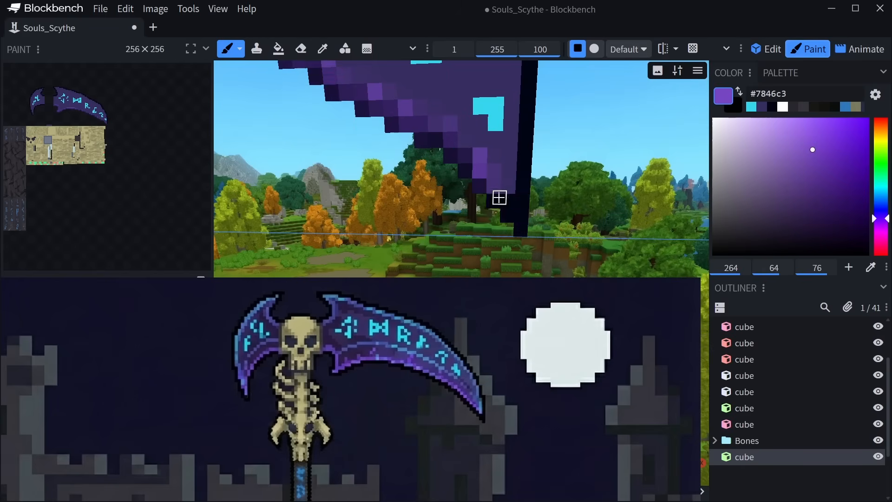
pyautogui.press('e')
pyautogui.press('b')
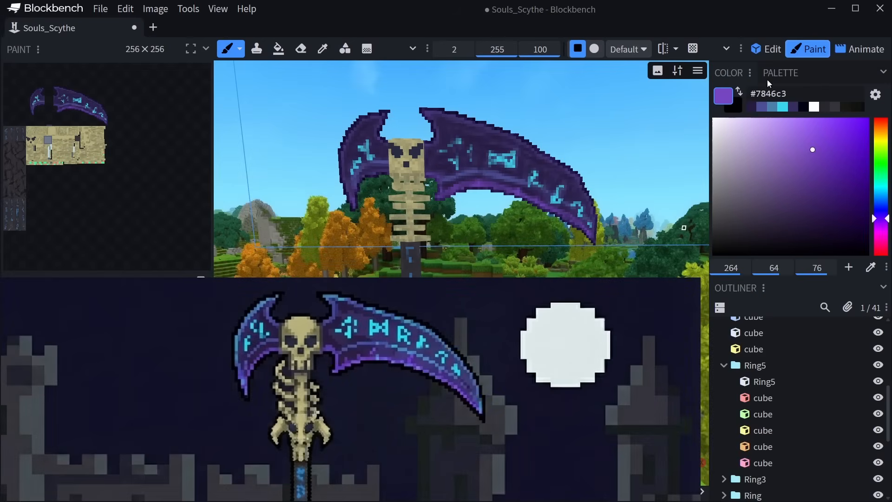
# Return to Edit mode and shrink the reference image to a small thumbnail clear of the model view.
pyautogui.click(766, 49)
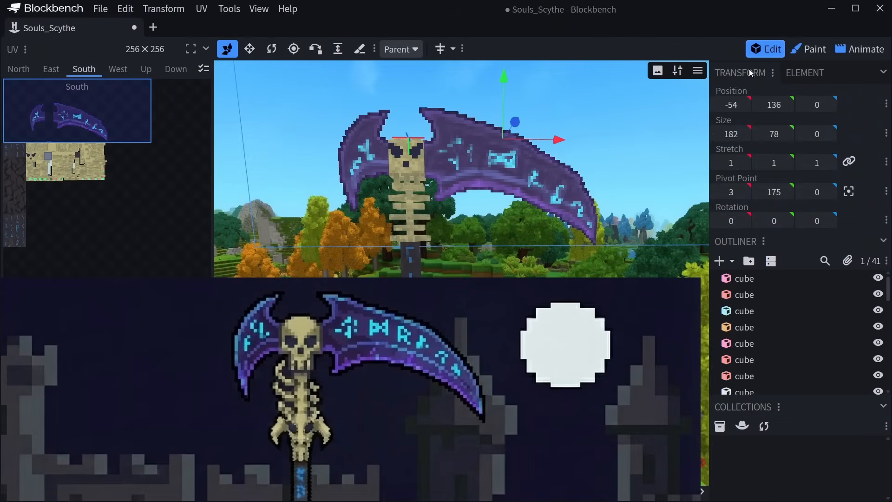
pyautogui.click(576, 332)
pyautogui.moveTo(701, 277); pyautogui.dragTo(203, 416)
# Collapse the Bones group, deselect the blade plane and inspect the whole textured scythe.
pyautogui.scroll(-5, 777, 330)
pyautogui.click(716, 344)
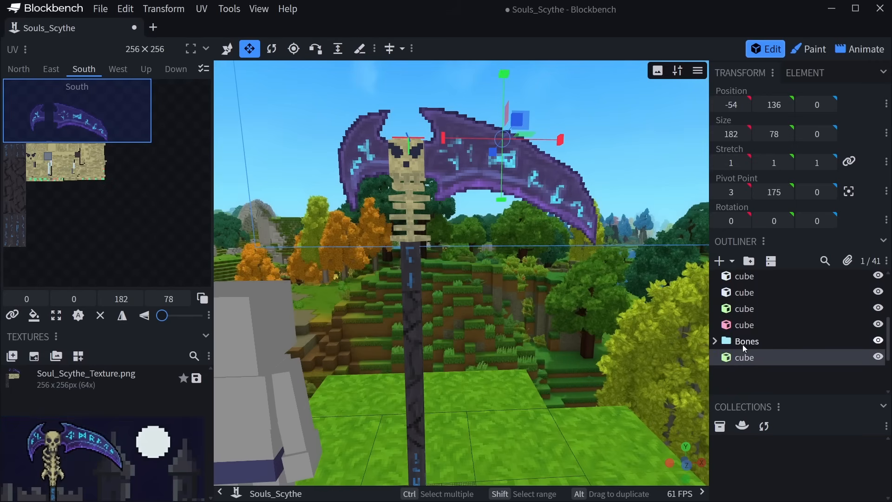
pyautogui.scroll(-2, 742, 344)
pyautogui.click(742, 342)
pyautogui.moveTo(529, 310); pyautogui.dragTo(523, 290, button='right')
pyautogui.scroll(-4, 544, 304)
pyautogui.moveTo(522, 291)
pyautogui.mouseDown()
pyautogui.moveTo(531, 295)
pyautogui.moveTo(521, 292)
pyautogui.mouseUp()
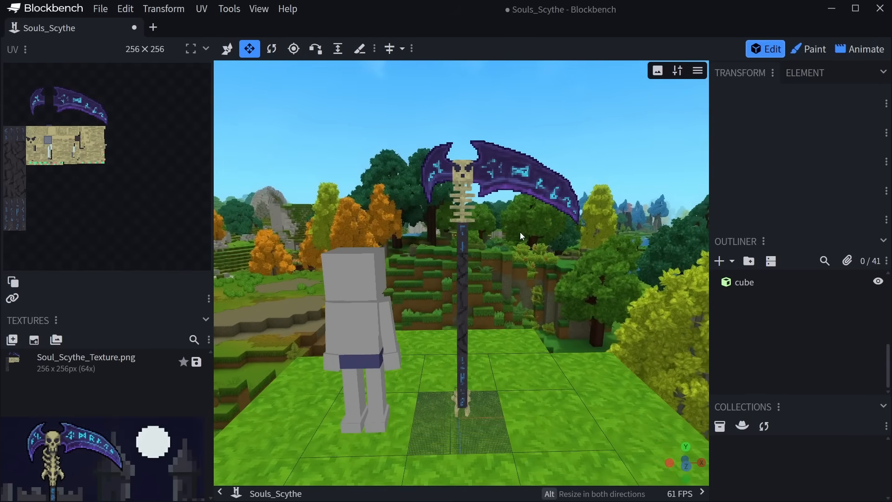
pyautogui.scroll(1, 516, 252)
pyautogui.scroll(2, 515, 258)
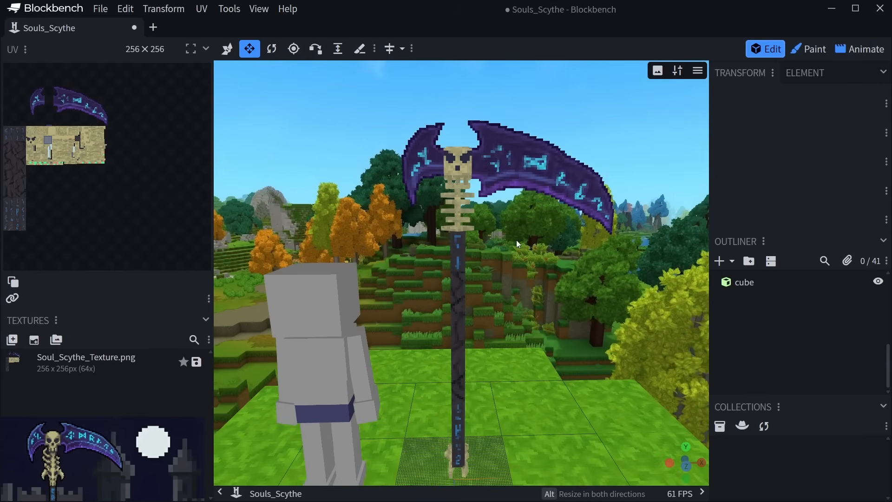
pyautogui.moveTo(517, 238); pyautogui.dragTo(503, 252)
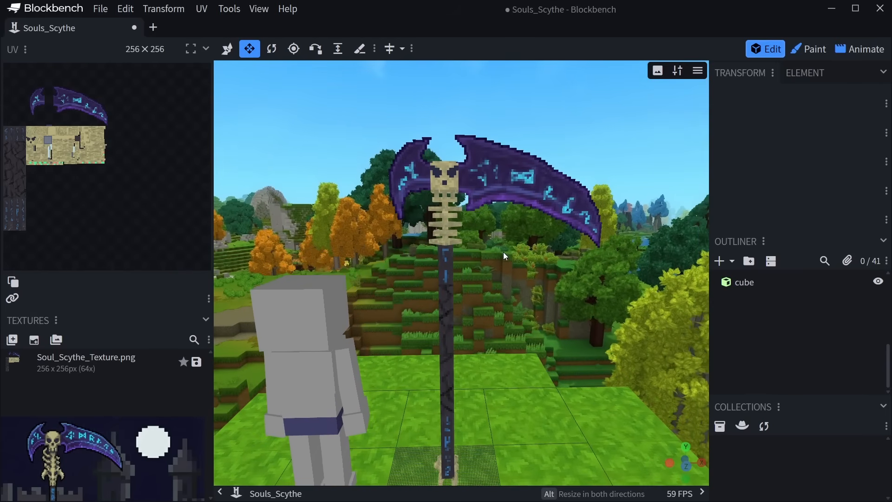
# Bring up the save options for Soul_Scythe_Texture.png and the options of the Souls_Scythe project.
pyautogui.rightClick(110, 366)
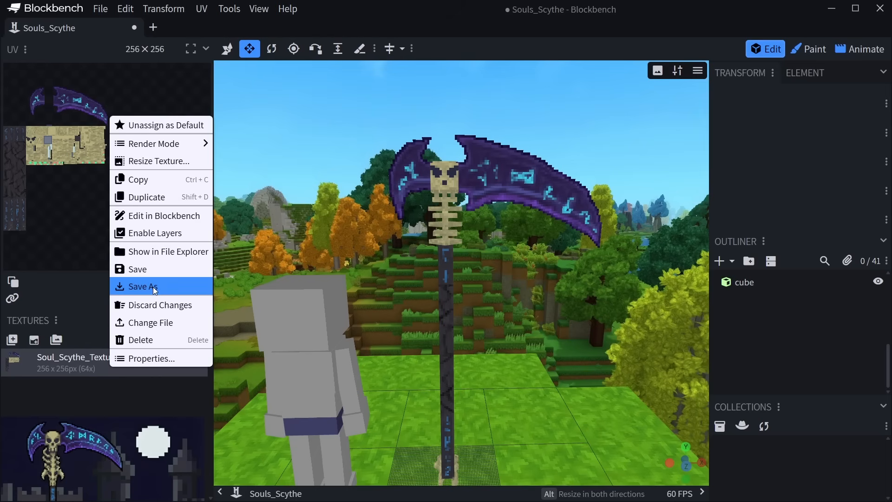
pyautogui.rightClick(73, 29)
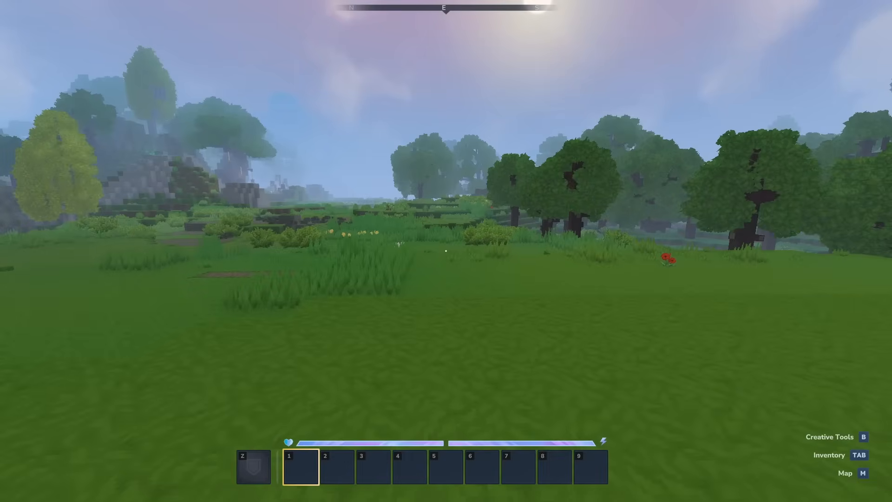
# Switch to the Hytale world and grant yourself operator rights with the command /op self.
pyautogui.press('w')
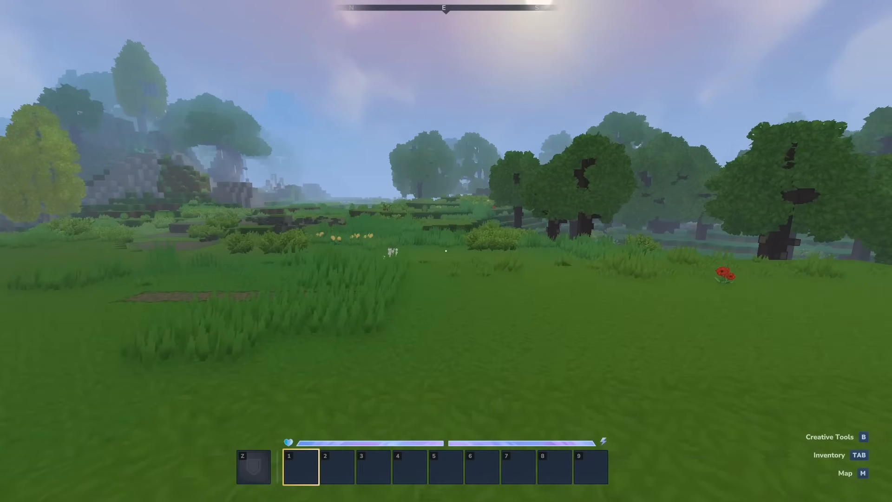
pyautogui.press('/')
pyautogui.write('op')
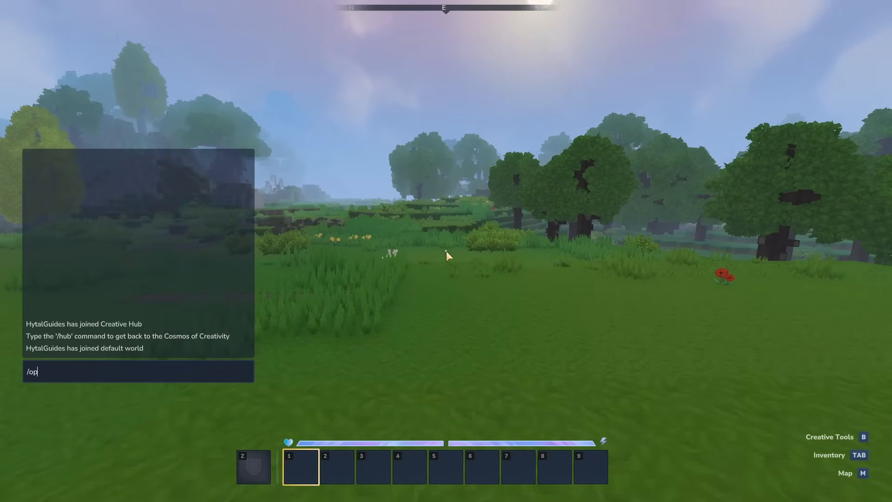
pyautogui.write(' self')
pyautogui.press('Return')
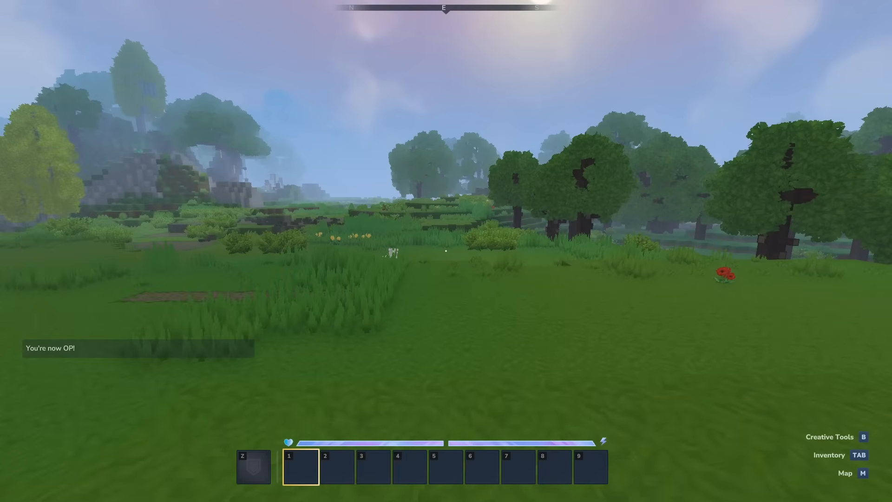
# Launch the Asset Editor from Hytale's creative tools.
pyautogui.press('Tab')
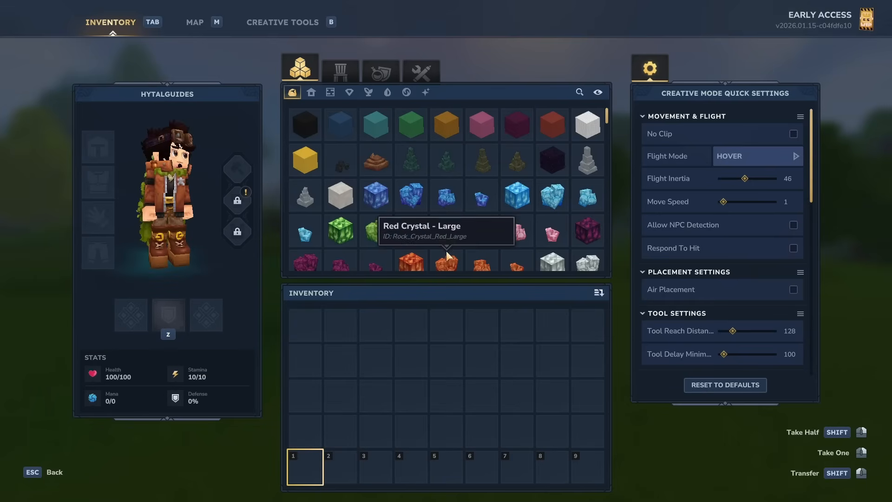
pyautogui.click(285, 25)
pyautogui.click(101, 49)
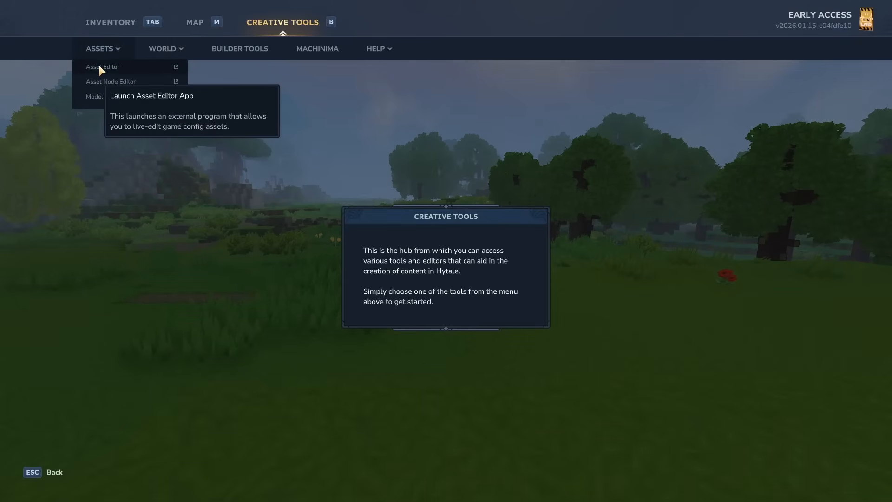
pyautogui.click(99, 67)
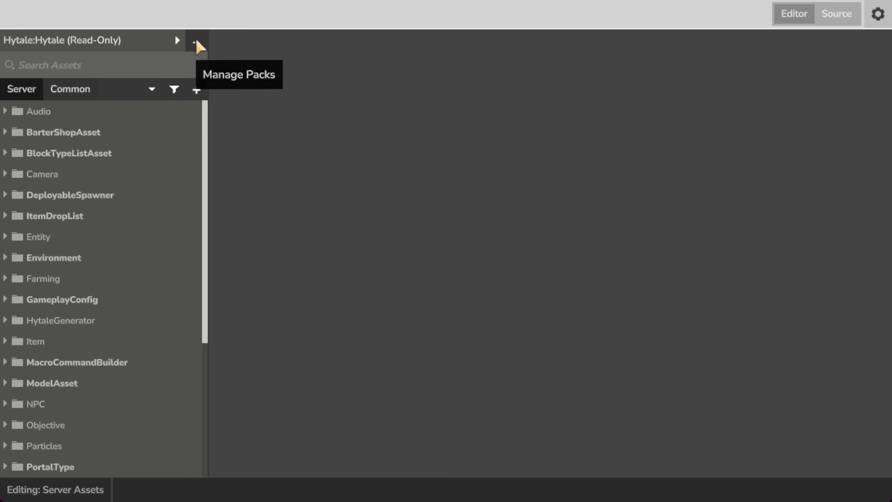
# Add a new asset pack named Souls_Scythe in the group MyScythe and save it.
pyautogui.click(195, 41)
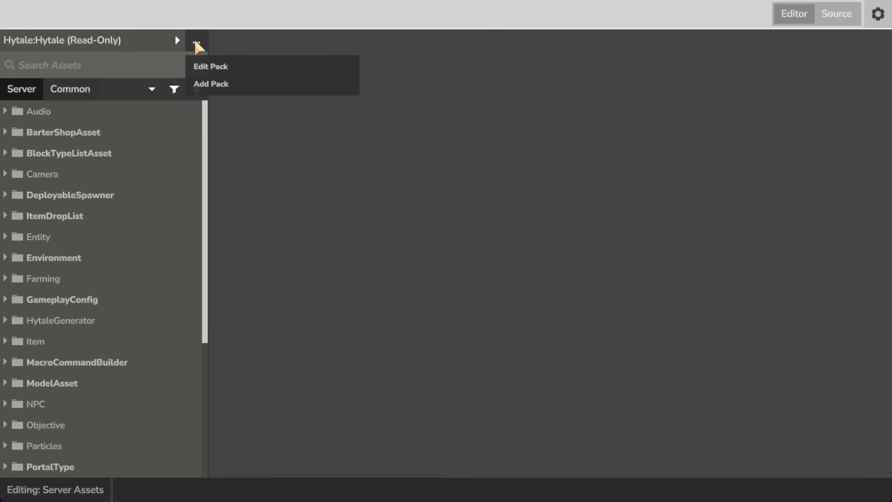
pyautogui.click(207, 84)
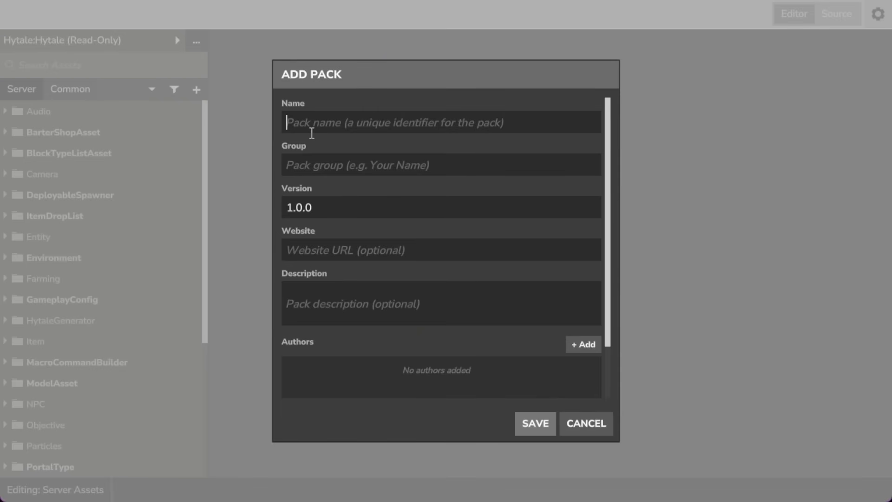
pyautogui.write('So')
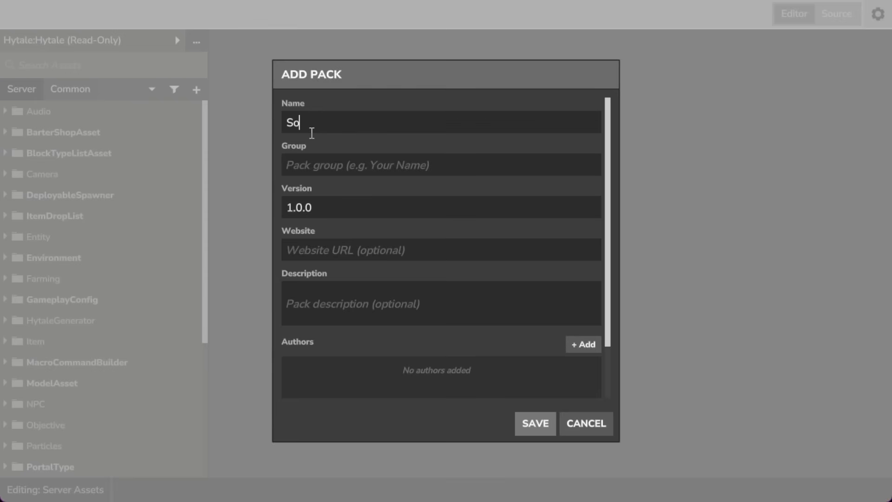
pyautogui.write('uls_Scythe')
pyautogui.click(328, 168)
pyautogui.write('M')
pyautogui.press('BackSpace')
pyautogui.write('MyScythe')
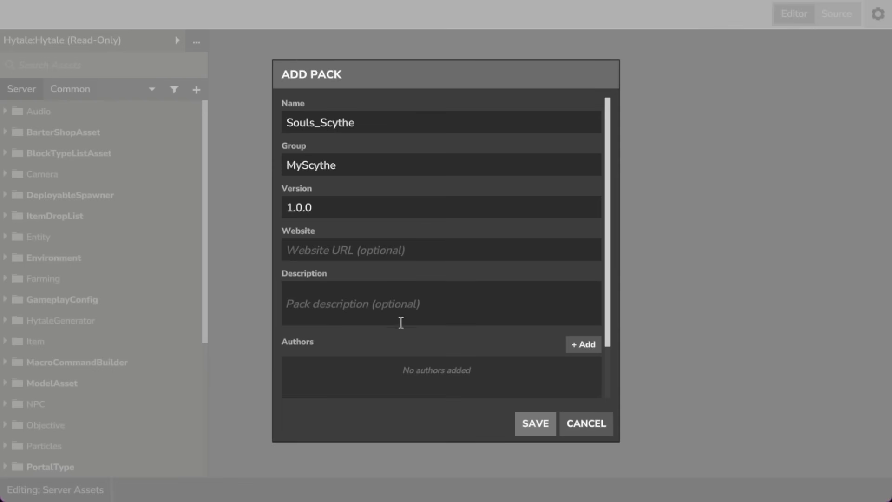
pyautogui.click(536, 426)
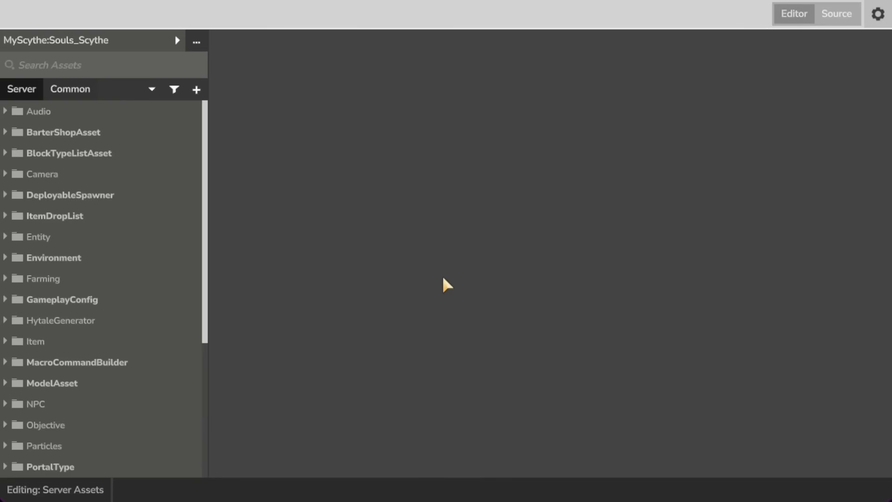
# Start a new asset in the MyScythe:Souls_Scythe pack with type Item and unique ID My_Souls_Scythe.
pyautogui.click(195, 89)
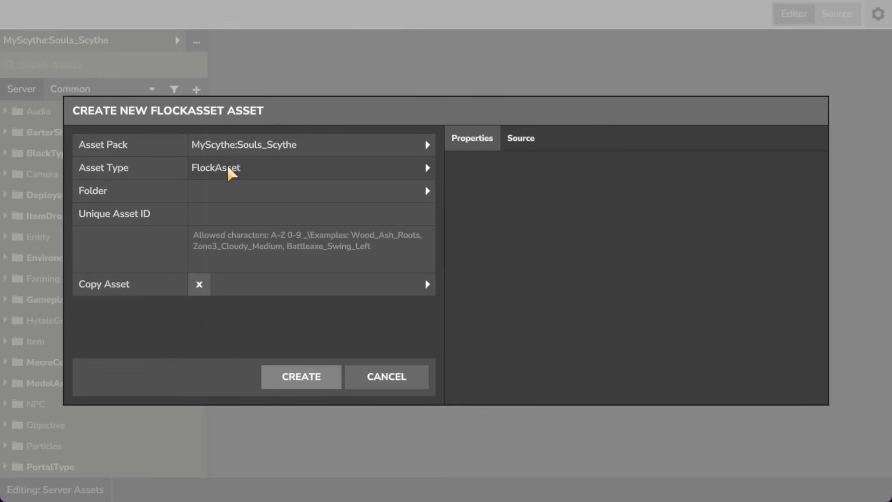
pyautogui.click(299, 173)
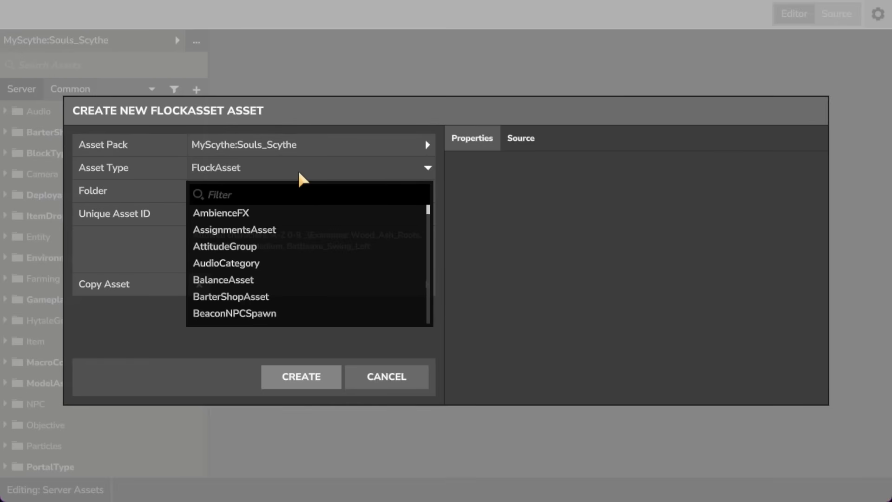
pyautogui.write('item')
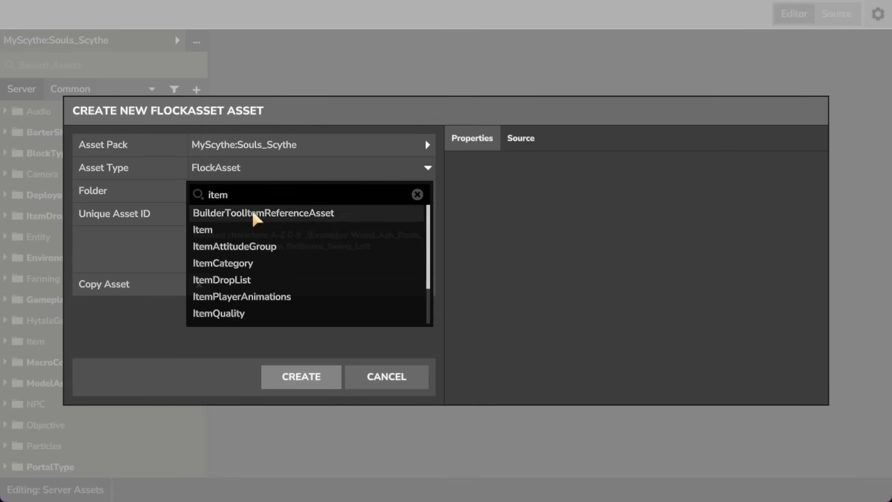
pyautogui.click(240, 232)
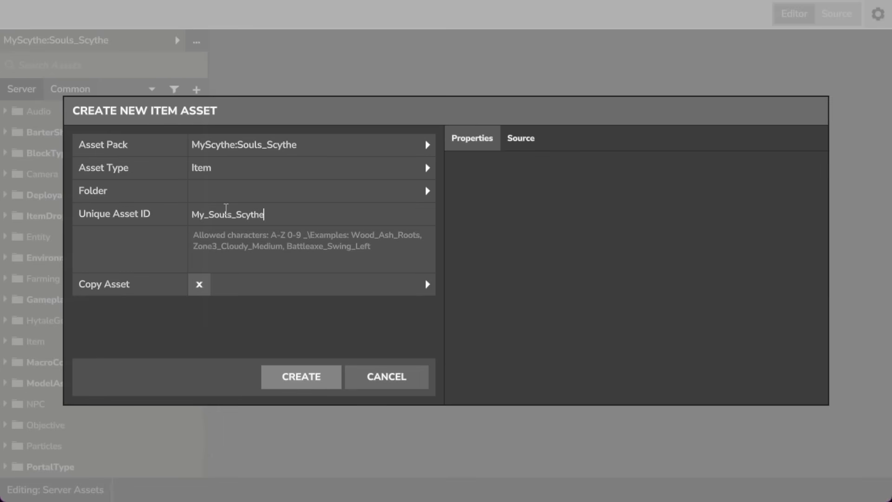
# Choose Weapon_Battleaxe_Scythe_Void from the Hytale:Hytale pack as the asset to copy and create the new item.
pyautogui.click(427, 285)
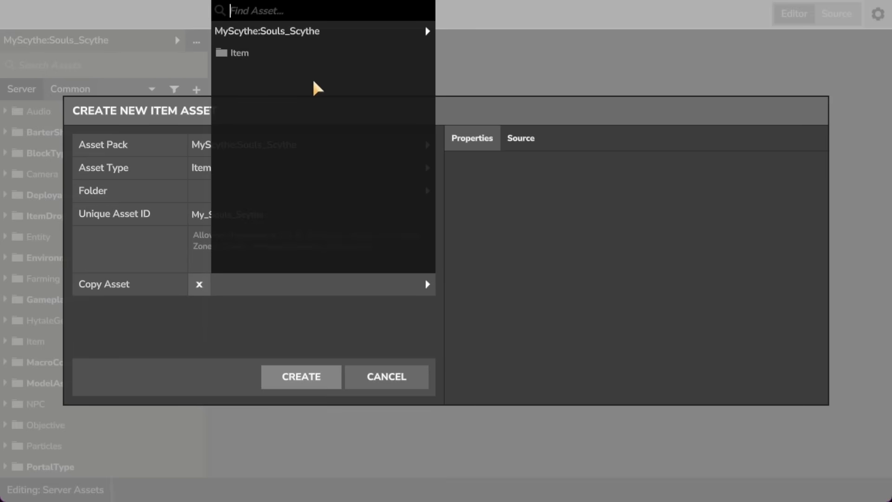
pyautogui.click(335, 33)
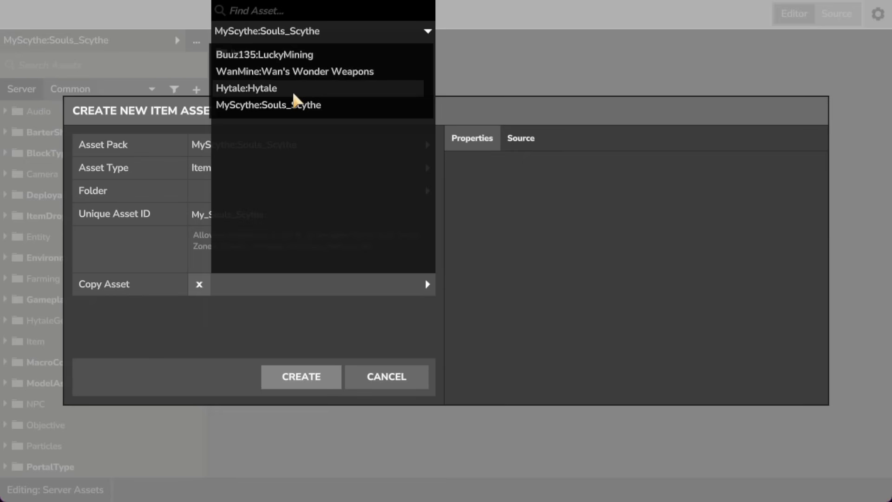
pyautogui.click(269, 93)
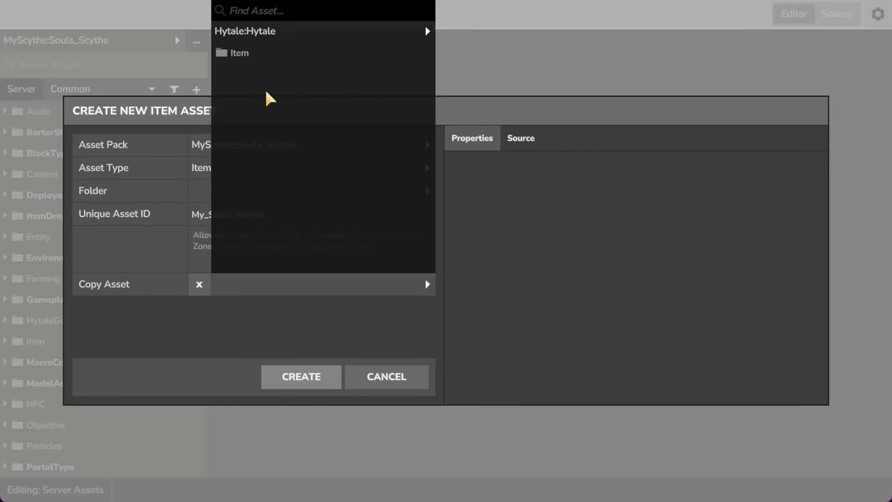
pyautogui.click(276, 14)
pyautogui.write('scythe')
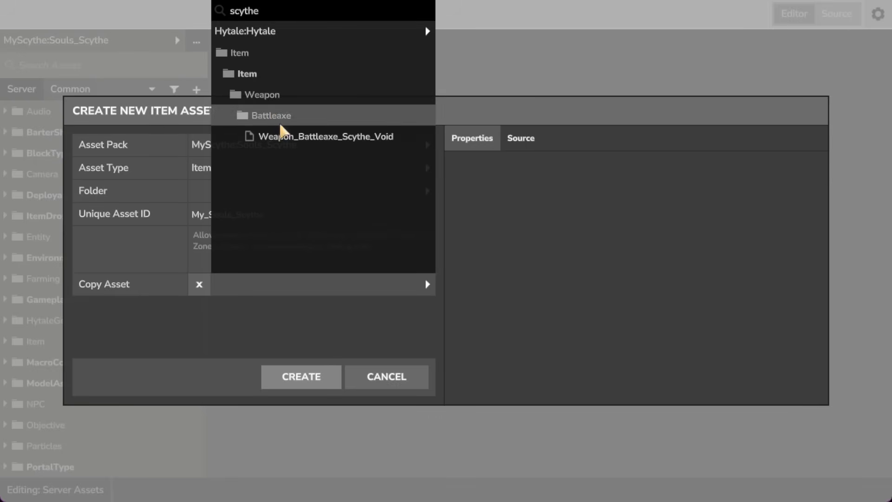
pyautogui.click(280, 136)
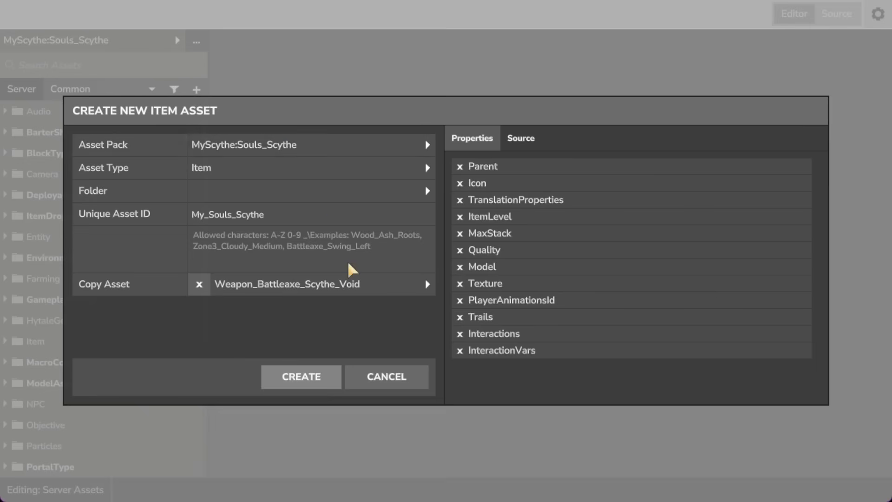
pyautogui.click(307, 375)
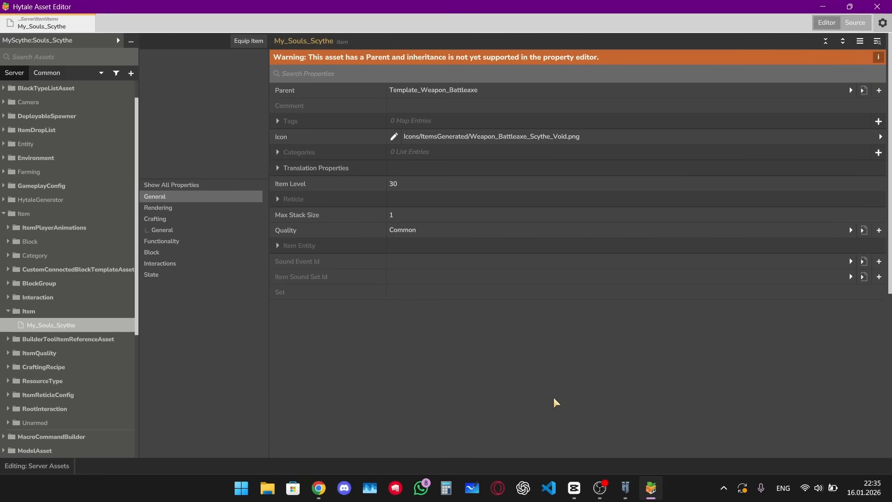
# Switch to File Explorer and open the pack folder %appdata%\Hytale\UserData\Saves\ScytheWorld\mods\MyScythe.Souls_Scythe.
pyautogui.press('super+r')
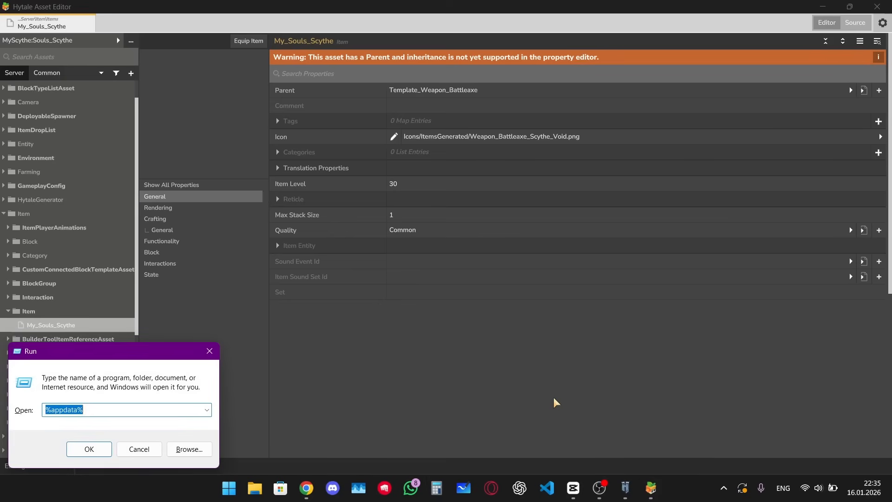
pyautogui.press('Right')
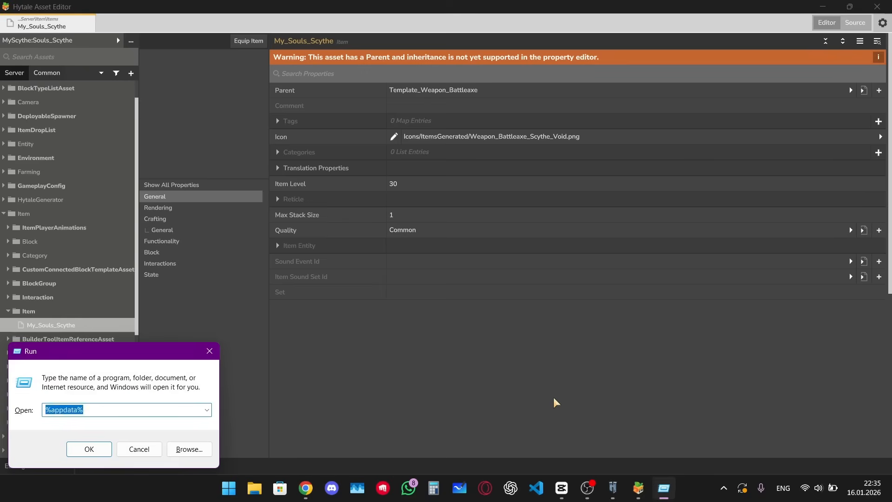
pyautogui.press('Return')
pyautogui.scroll(-3, 479, 341)
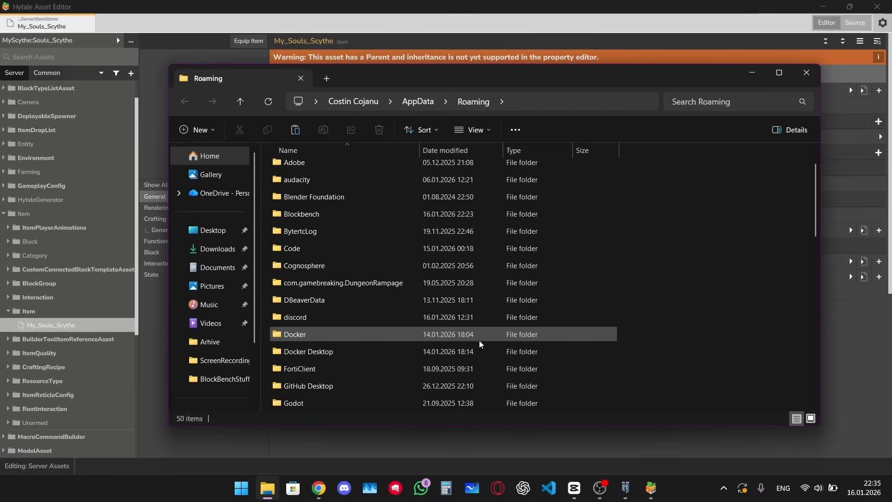
pyautogui.doubleClick(372, 352)
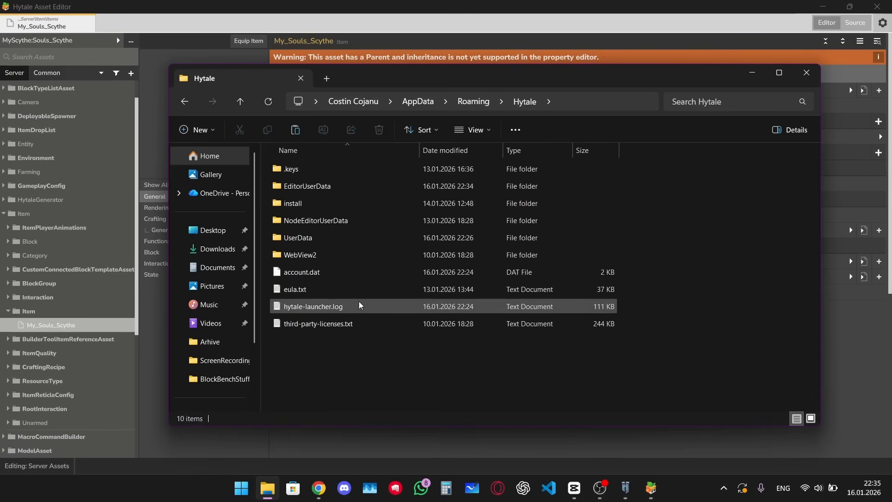
pyautogui.doubleClick(321, 238)
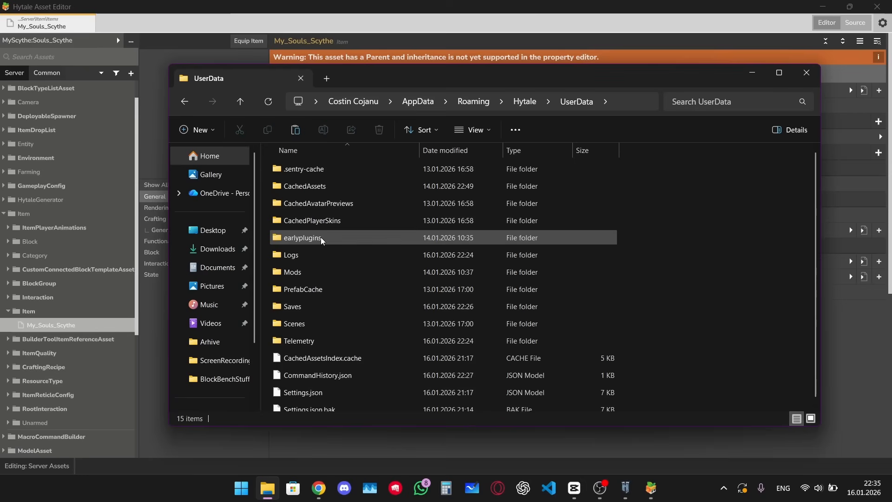
pyautogui.click(314, 306)
pyautogui.doubleClick(314, 306)
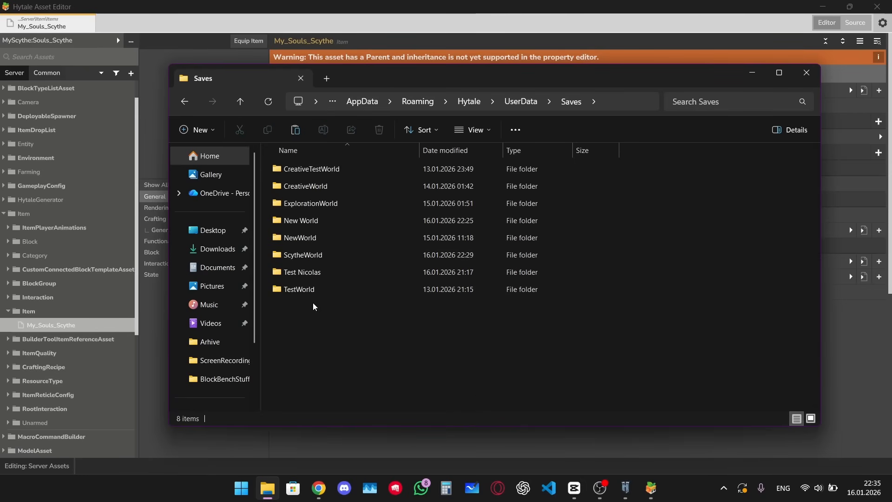
pyautogui.doubleClick(327, 255)
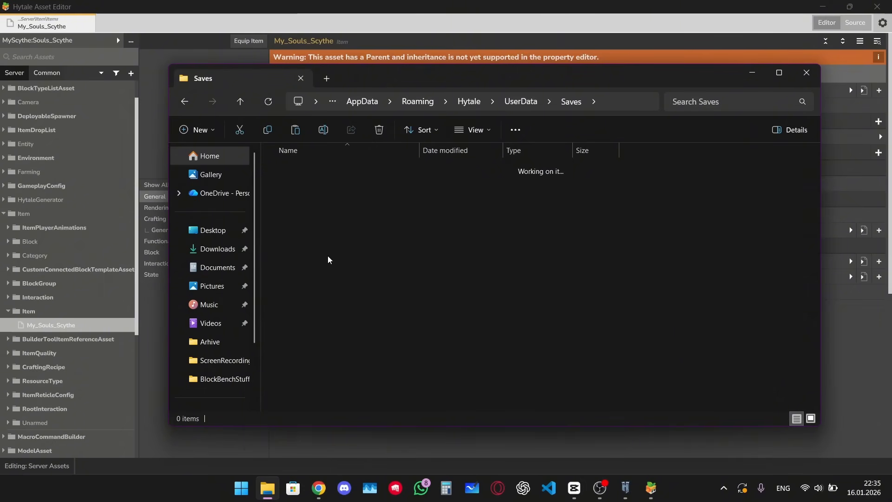
pyautogui.doubleClick(316, 208)
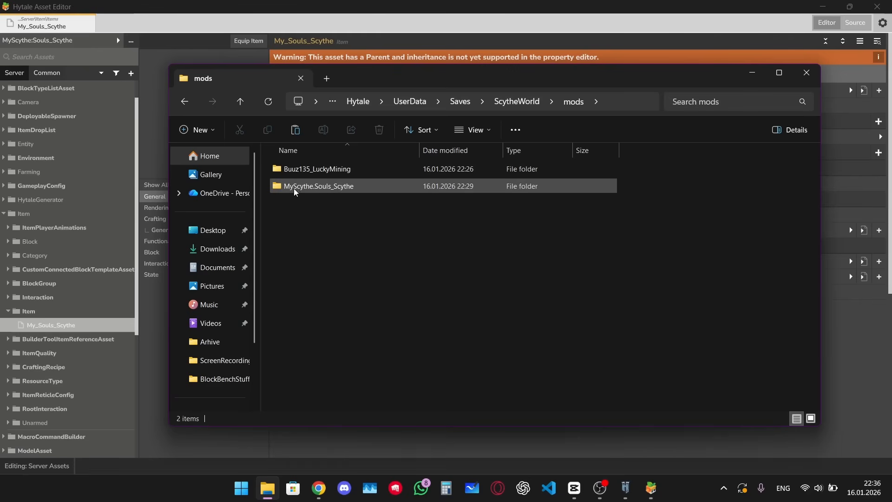
pyautogui.doubleClick(326, 188)
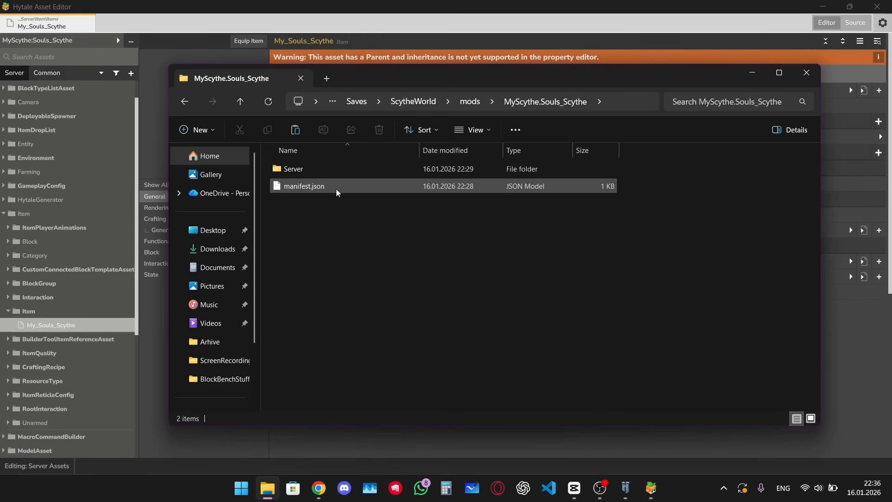
# Create a folder named Common in the MyScythe.Souls_Scythe folder and open it.
pyautogui.rightClick(336, 235)
pyautogui.moveTo(439, 332)
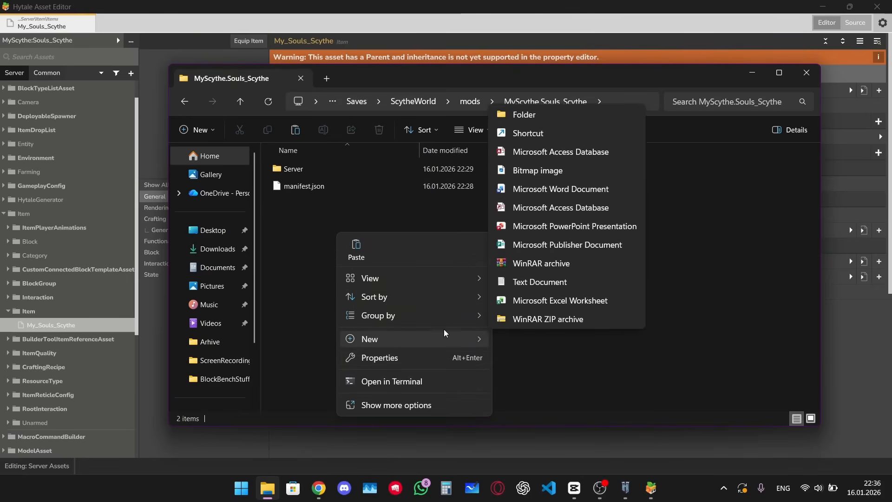
pyautogui.click(516, 115)
pyautogui.write('Common')
pyautogui.press('Return')
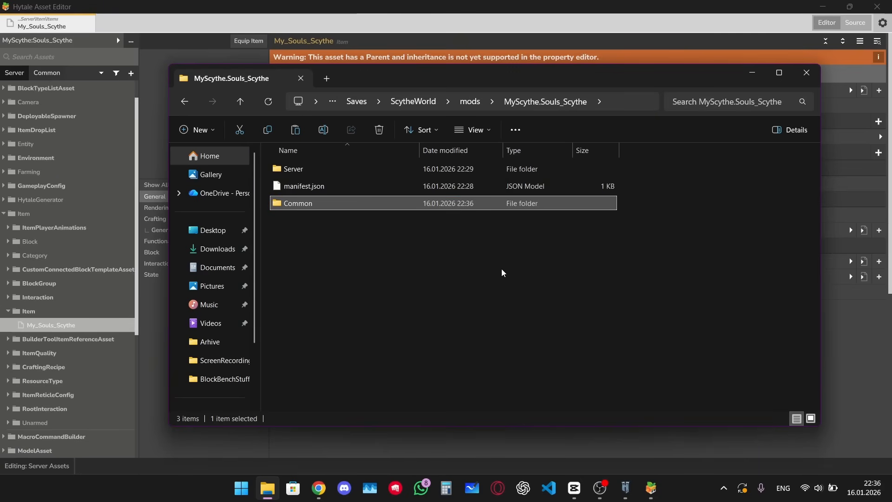
pyautogui.press('Return')
# Create a folder named Items inside Common and open it.
pyautogui.rightClick(467, 255)
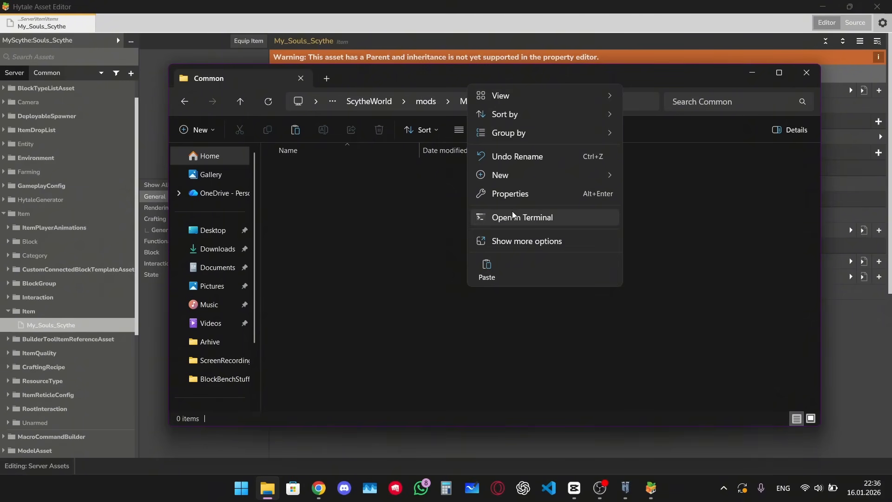
pyautogui.moveTo(543, 174)
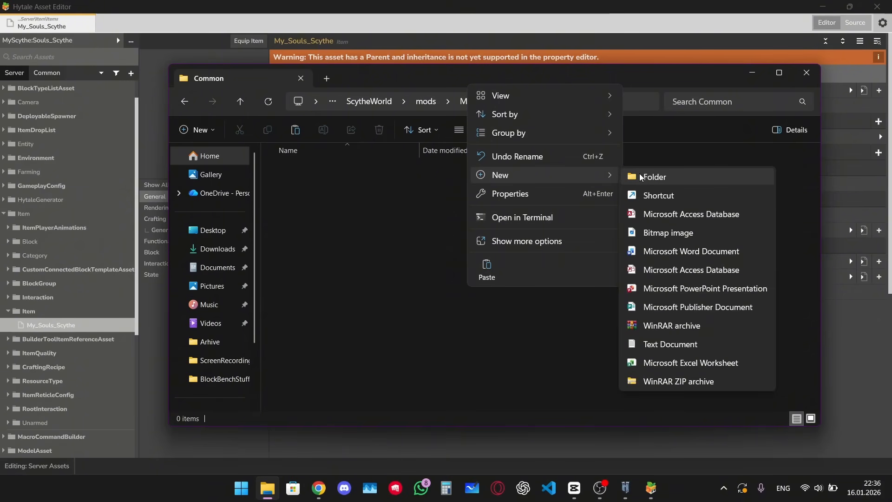
pyautogui.click(641, 177)
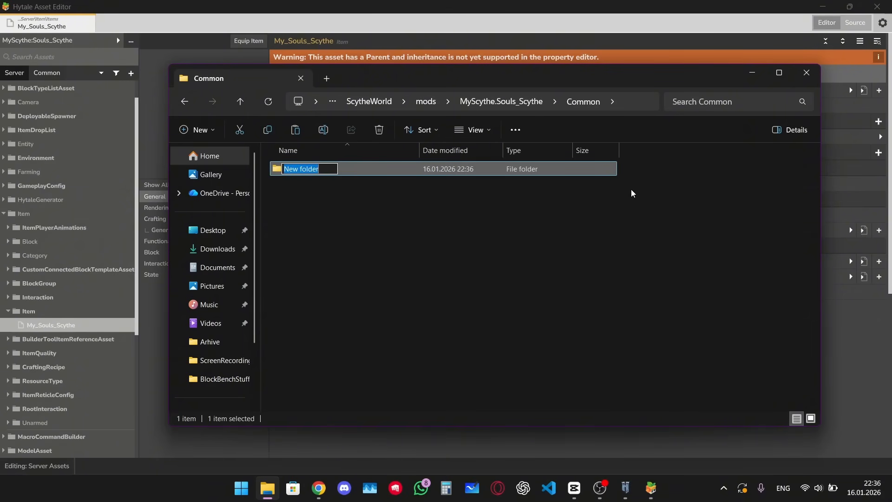
pyautogui.write('Items')
pyautogui.press('Return')
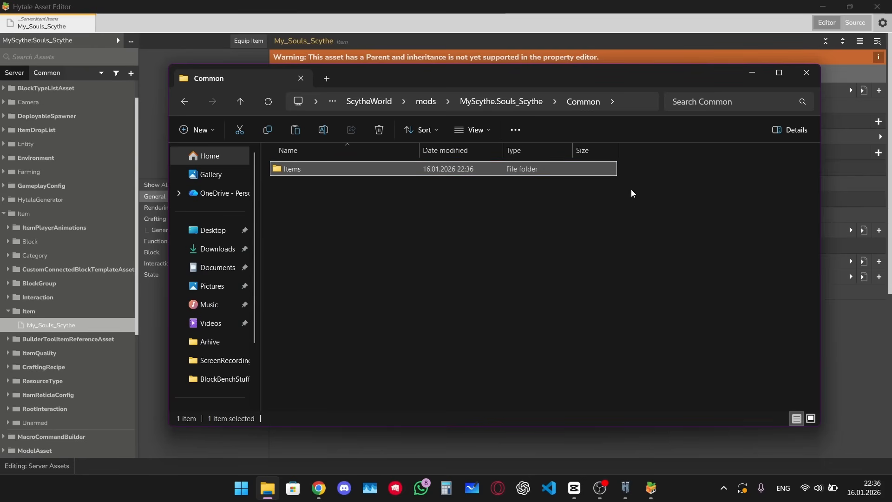
pyautogui.press('Return')
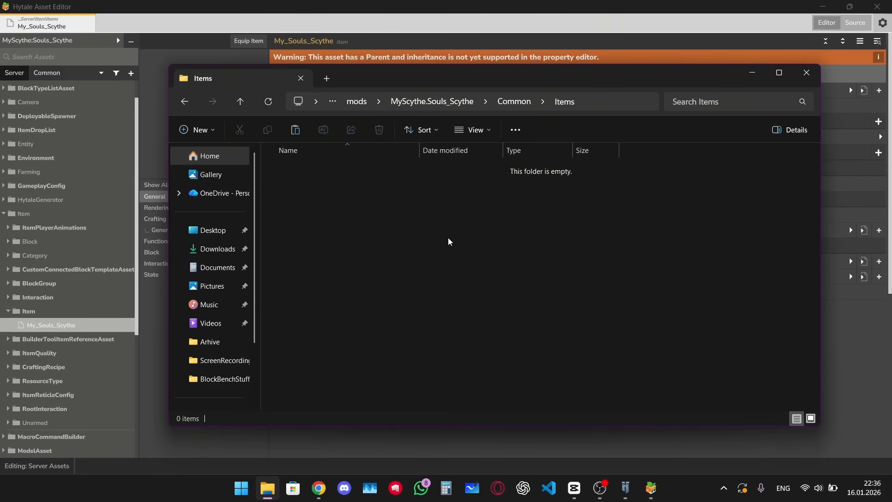
# Create a folder named Weapons inside Items and open it.
pyautogui.rightClick(448, 239)
pyautogui.moveTo(492, 162)
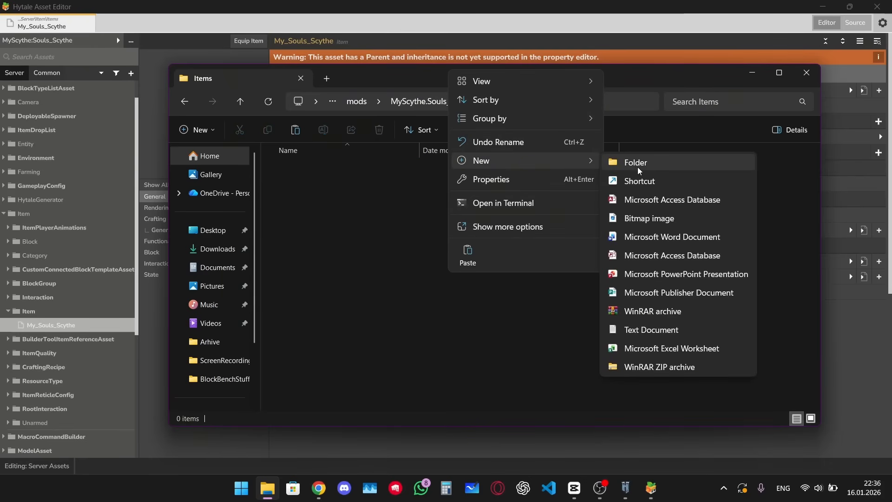
pyautogui.click(639, 165)
pyautogui.write('Weapons')
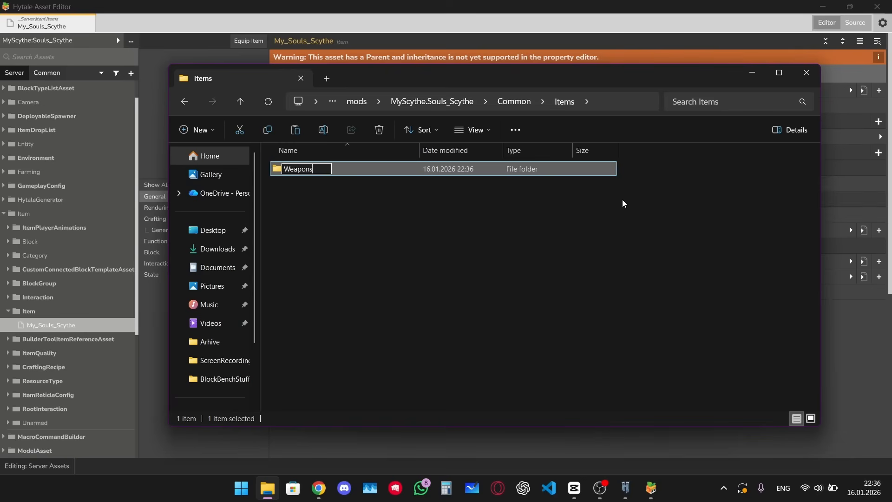
pyautogui.press('Return')
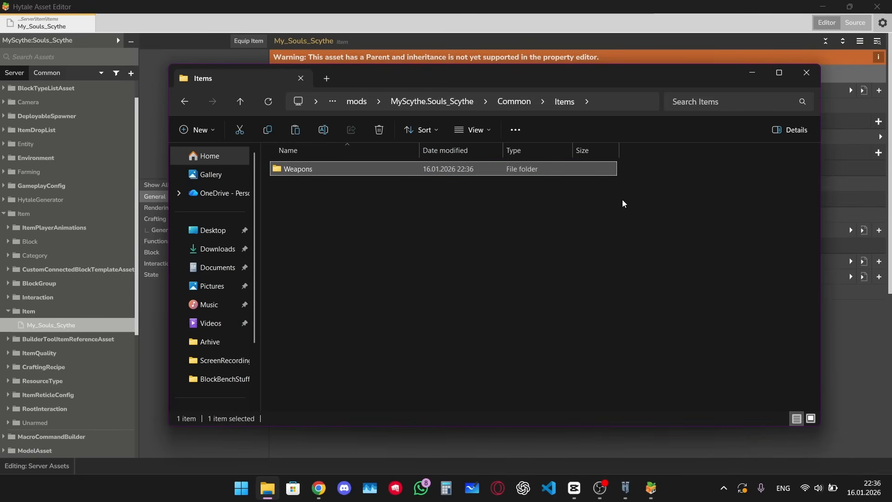
pyautogui.press('Return')
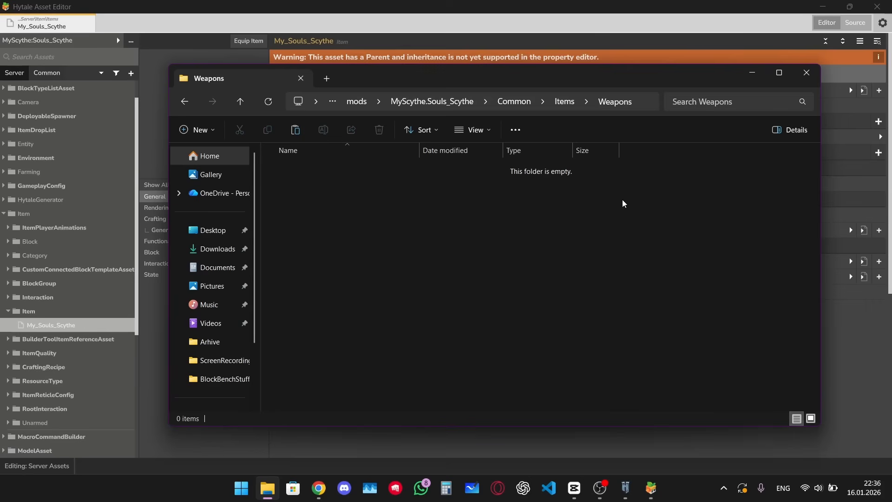
# Create a Soul_Scythe folder inside Weapons and paste the copied Soul_Scythe_Texture.png and Souls_Scythe.blockymodel files into it.
pyautogui.rightClick(517, 219)
pyautogui.moveTo(570, 343)
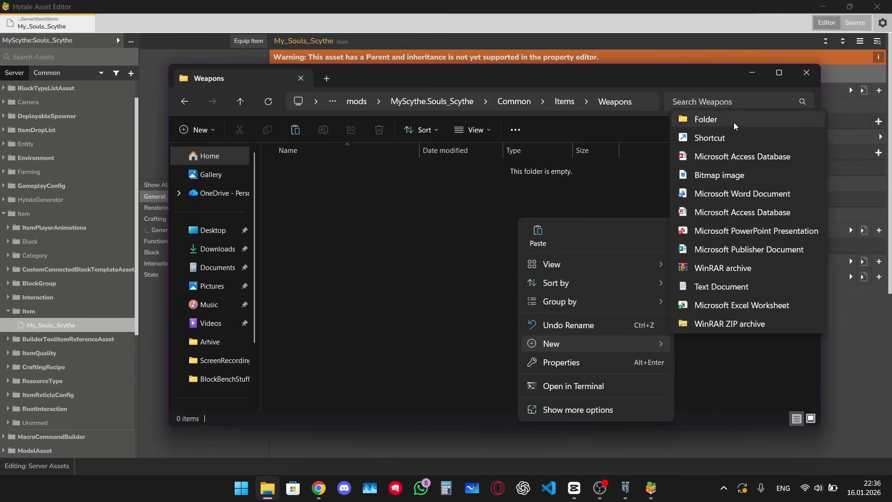
pyautogui.click(735, 121)
pyautogui.write('Soul')
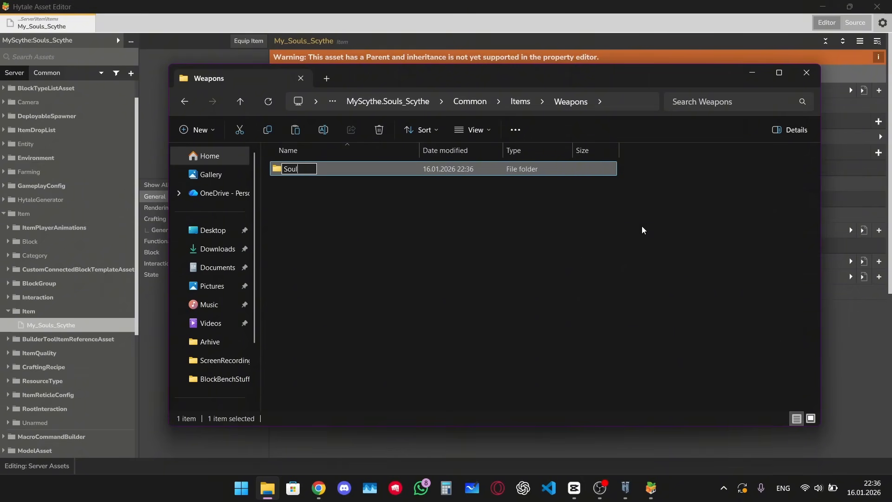
pyautogui.write('_Scythe')
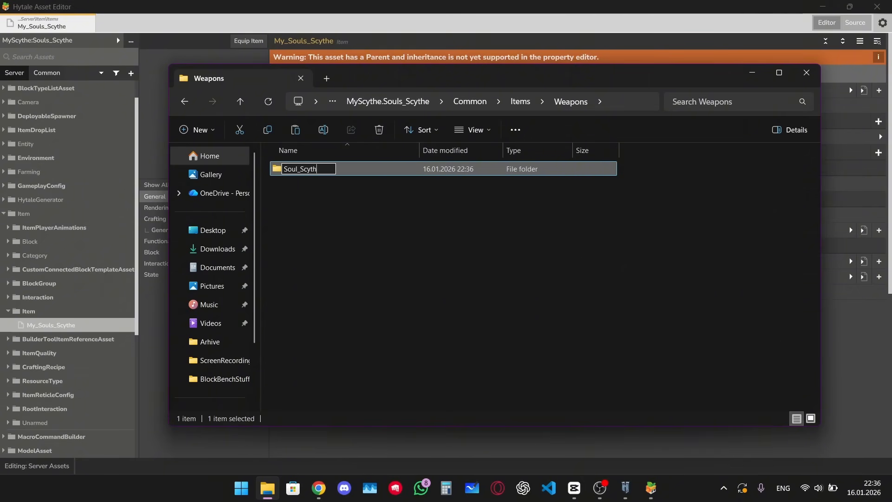
pyautogui.press('Return')
pyautogui.press('Return')
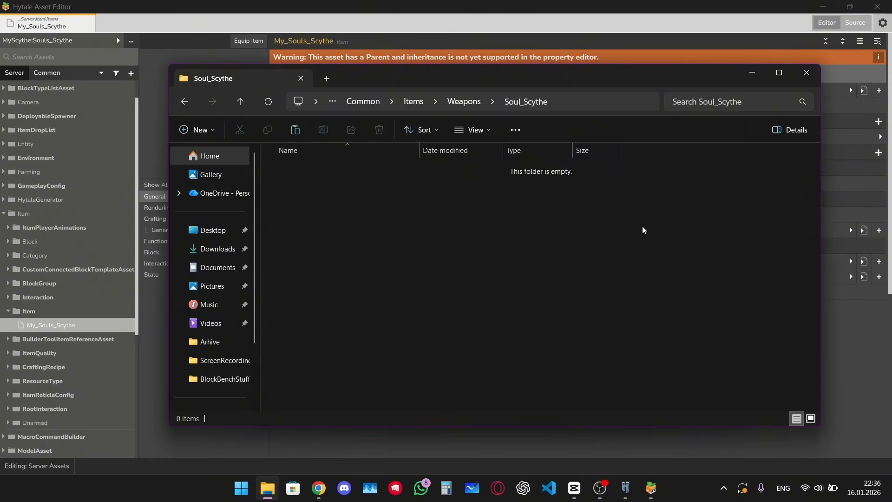
pyautogui.hotkey('ctrl', 'v')
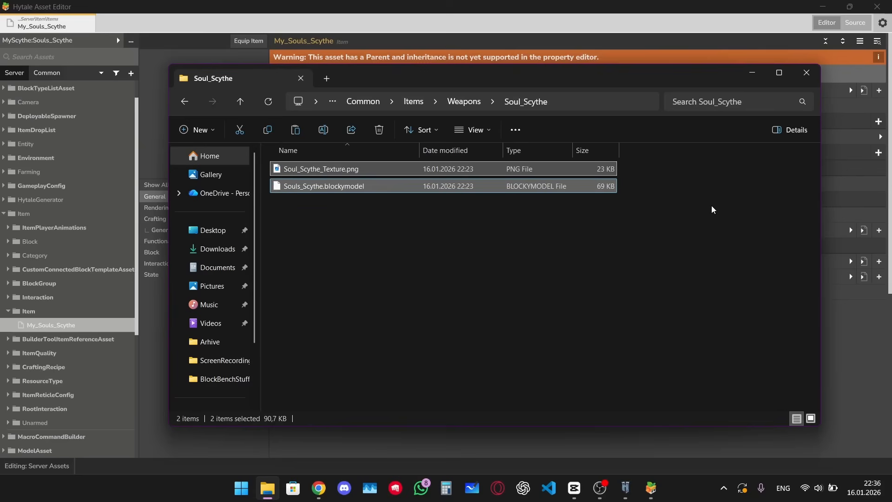
pyautogui.click(799, 75)
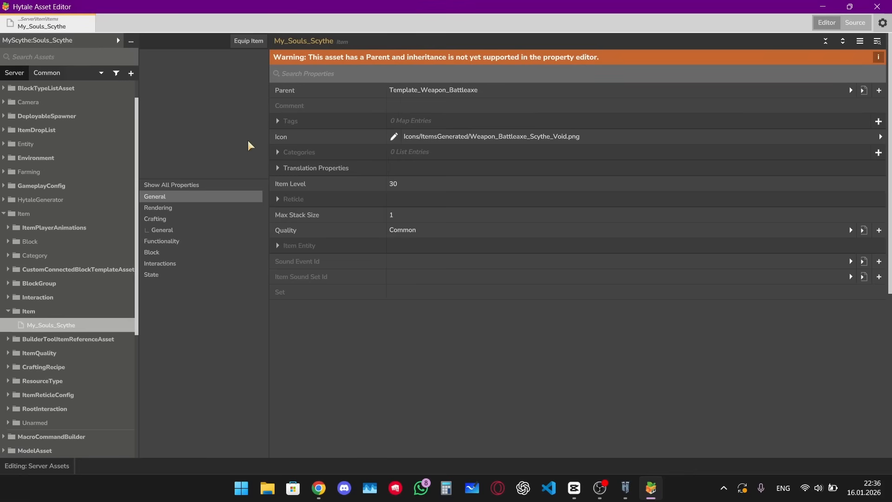
# Show the item's Rendering properties and browse the MyScythe:Souls_Scythe pack for an item model.
pyautogui.click(200, 207)
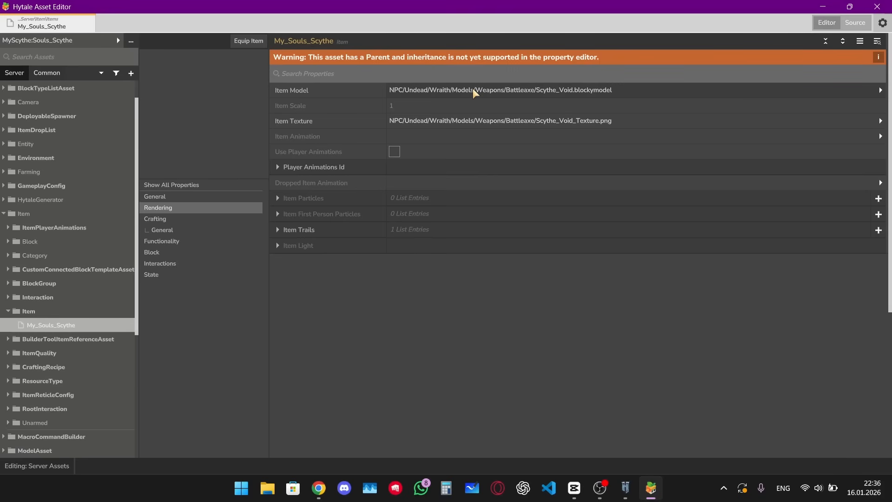
pyautogui.click(521, 91)
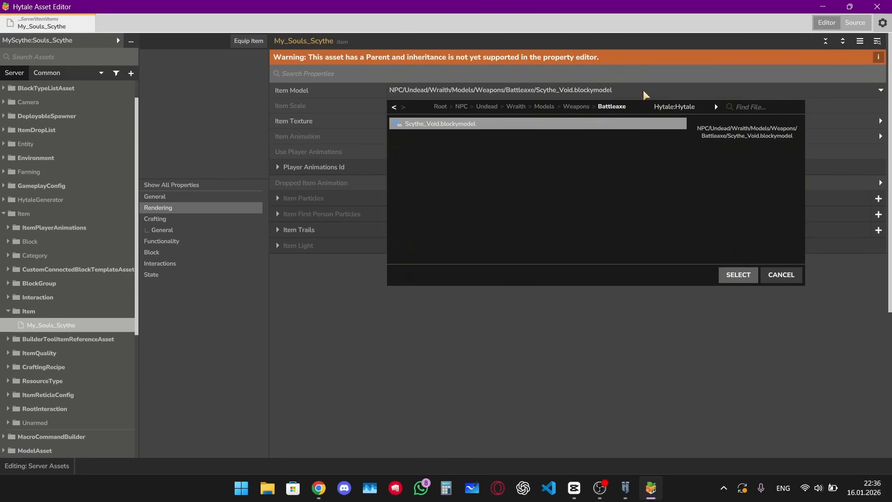
pyautogui.click(678, 105)
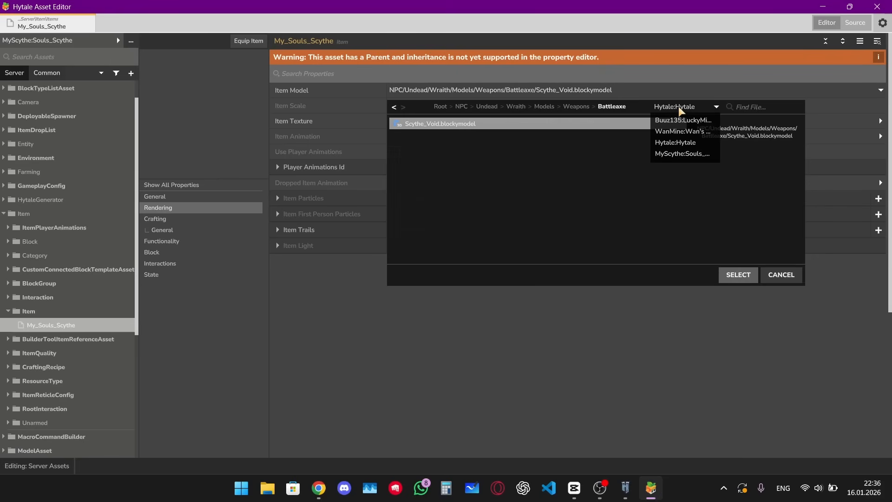
pyautogui.click(679, 153)
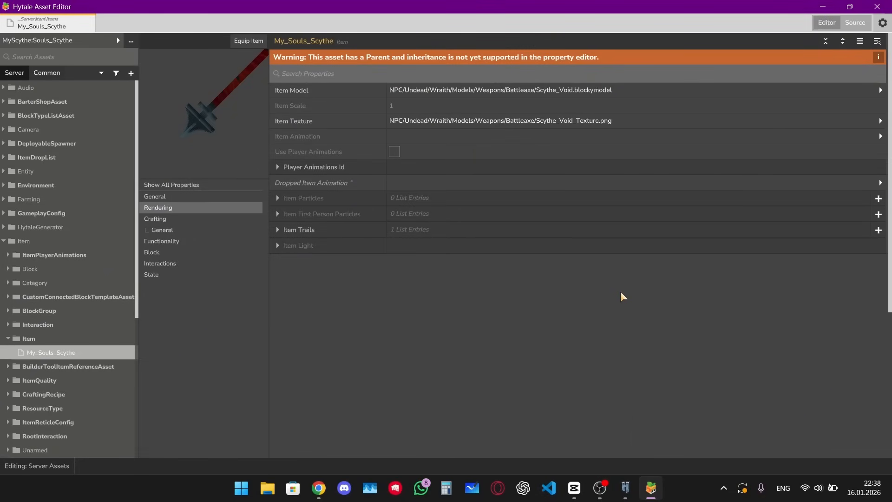
# Set the item model to Items/Weapons/Soul_Scythe/Souls_Scythe.blockymodel from the MyScythe:Souls_Scythe pack.
pyautogui.click(536, 91)
pyautogui.click(679, 105)
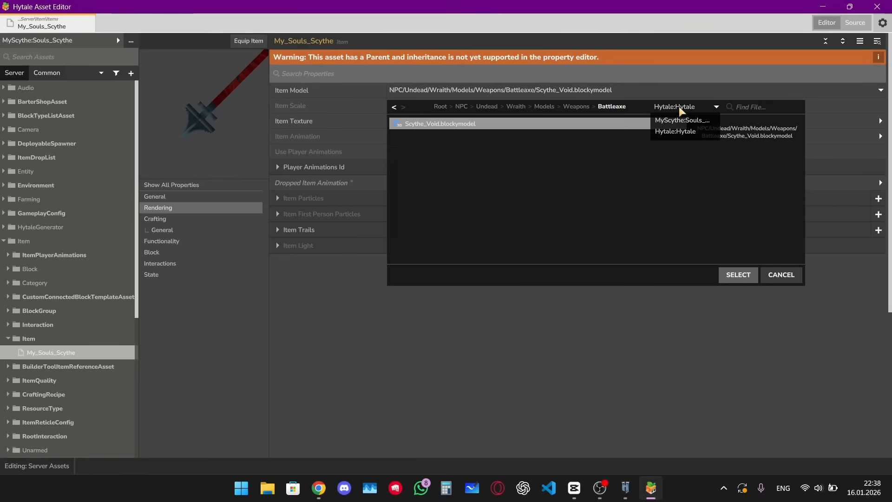
pyautogui.click(675, 120)
pyautogui.doubleClick(623, 124)
pyautogui.doubleClick(593, 124)
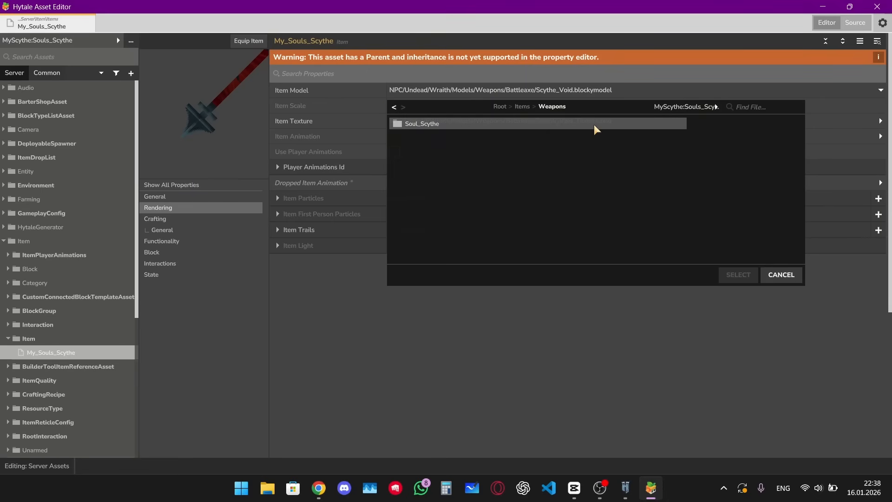
pyautogui.doubleClick(593, 124)
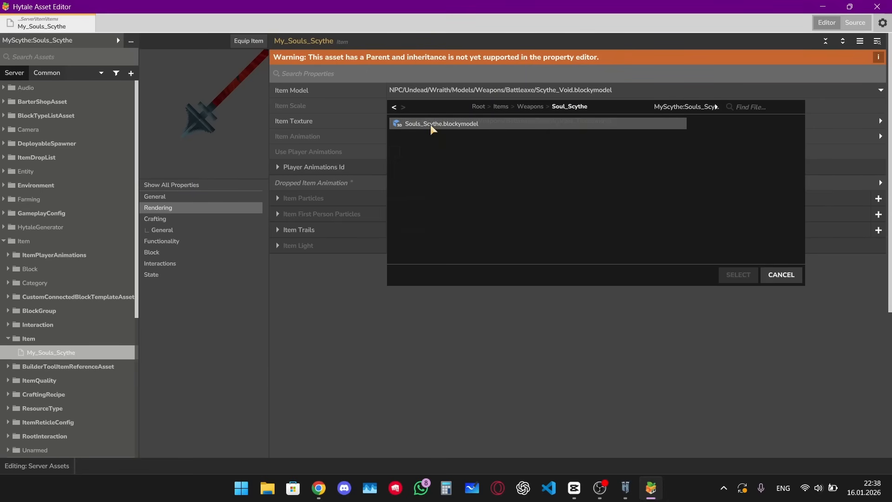
pyautogui.click(461, 122)
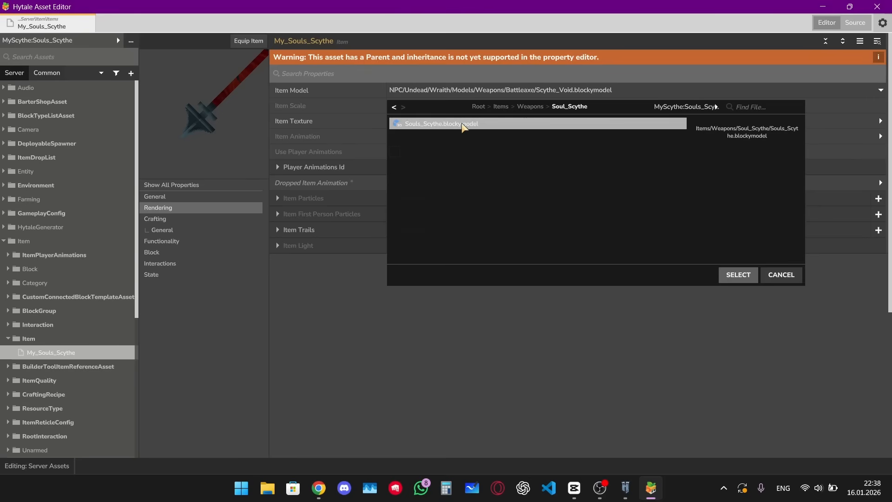
pyautogui.click(734, 274)
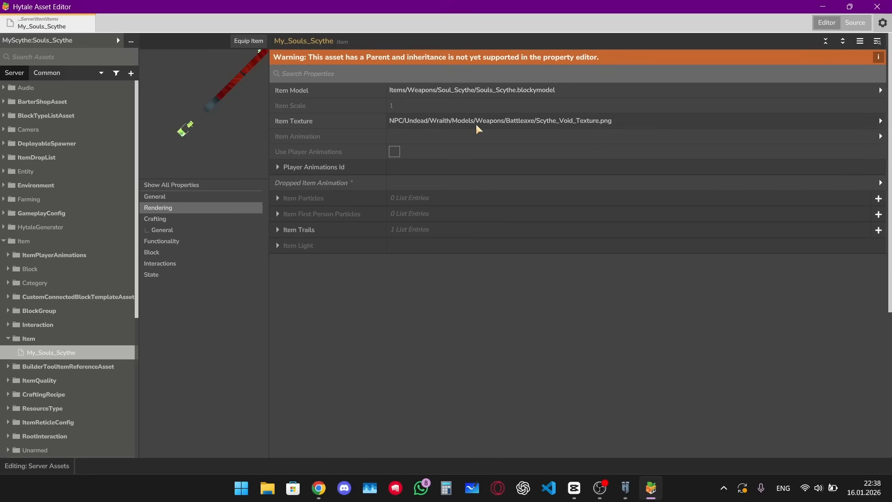
# Set the item texture to Items/Weapons/Soul_Scythe/Soul_Scythe_Texture.png from the MyScythe:Souls_Scythe pack and equip the item.
pyautogui.click(489, 121)
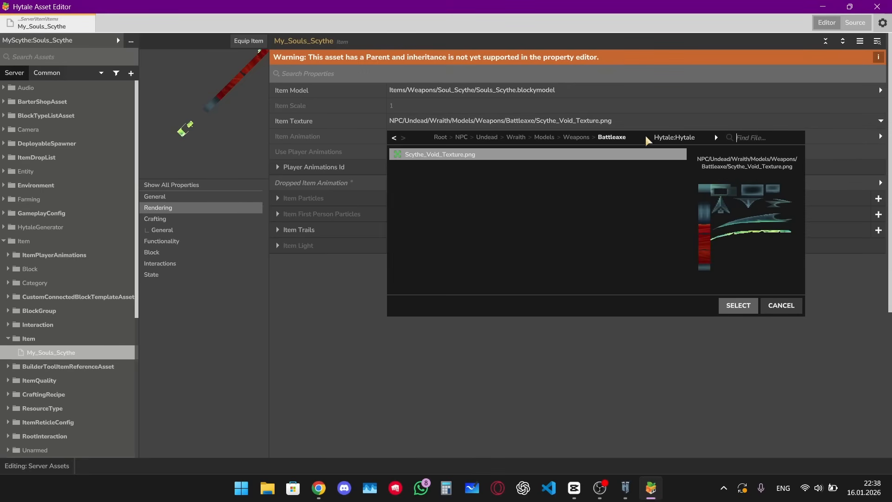
pyautogui.click(667, 138)
pyautogui.click(650, 152)
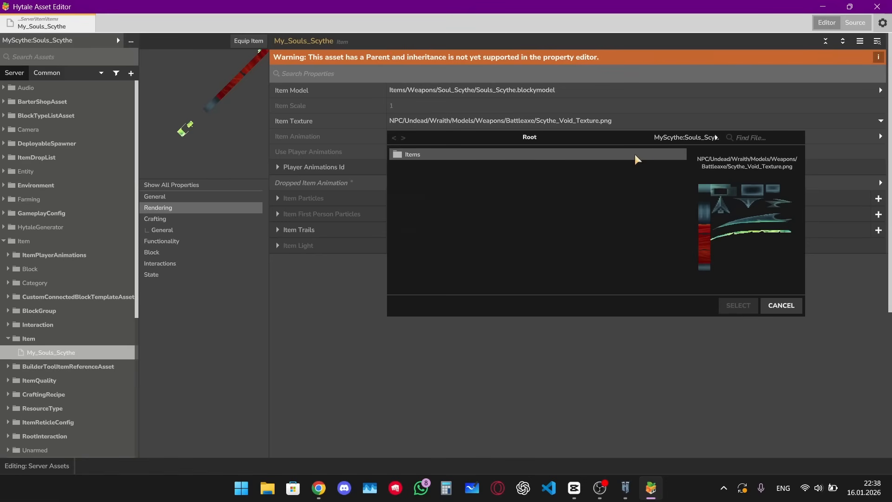
pyautogui.doubleClick(555, 154)
pyautogui.doubleClick(556, 155)
pyautogui.doubleClick(555, 154)
pyautogui.click(464, 152)
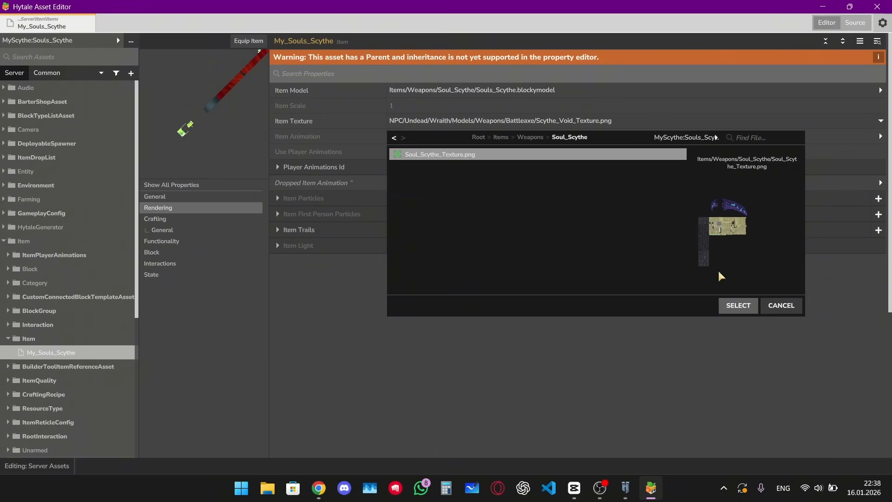
pyautogui.click(738, 305)
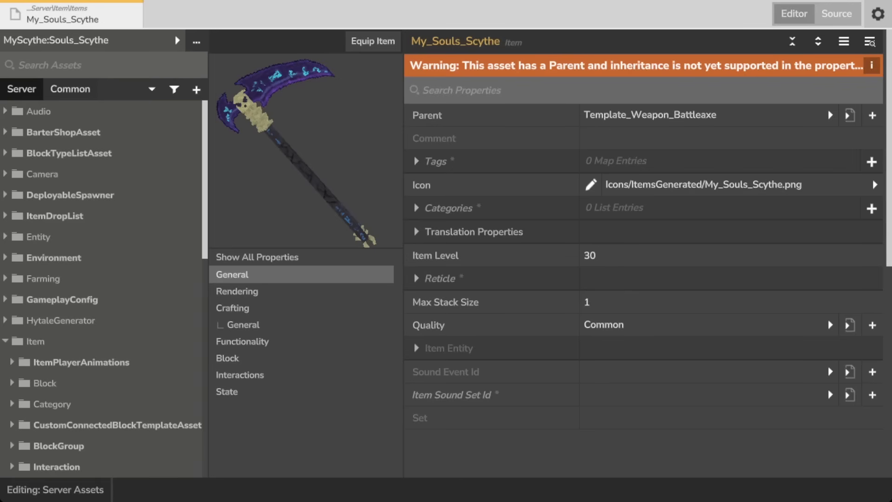
pyautogui.click(362, 49)
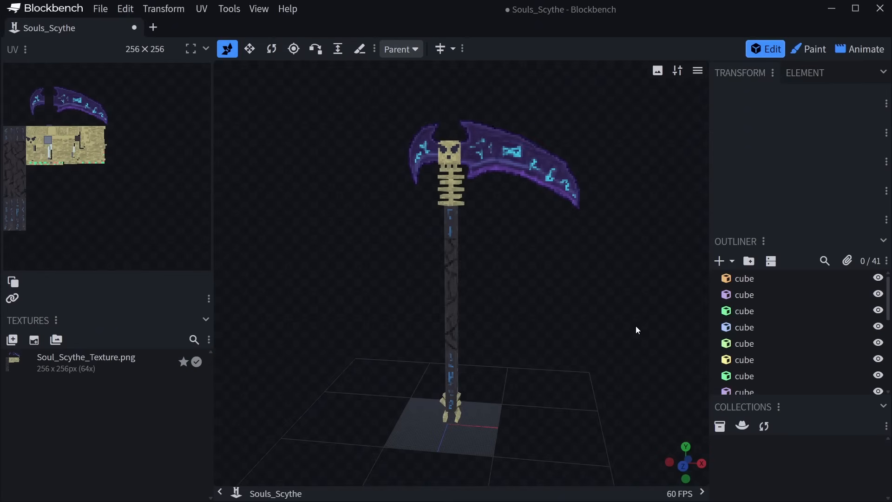
# In Blockbench, gather all elements of the model into a new group named Scythe, including the Bones group.
pyautogui.click(743, 278)
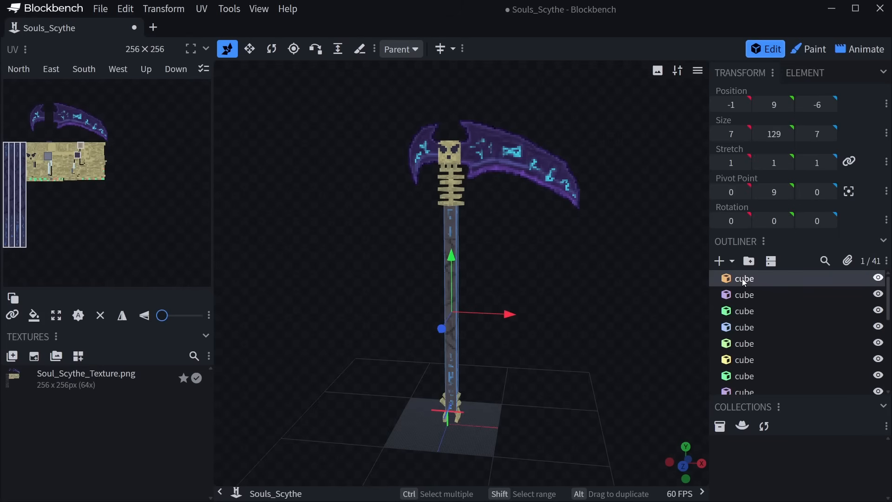
pyautogui.scroll(-5, 756, 317)
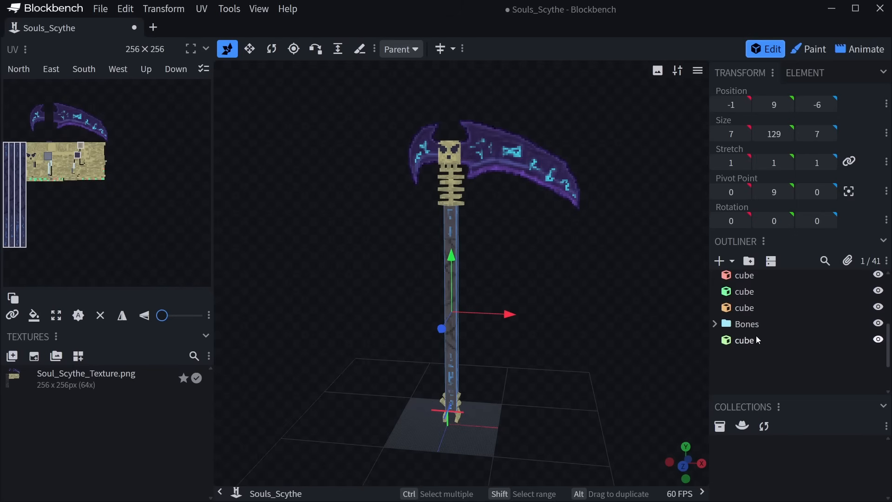
pyautogui.keyDown('shift'); pyautogui.click(754, 343); pyautogui.keyUp('shift')
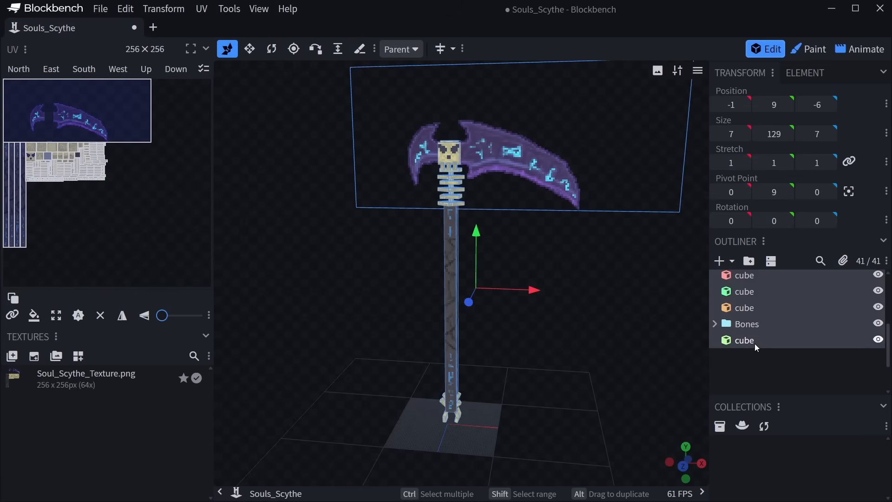
pyautogui.click(748, 261)
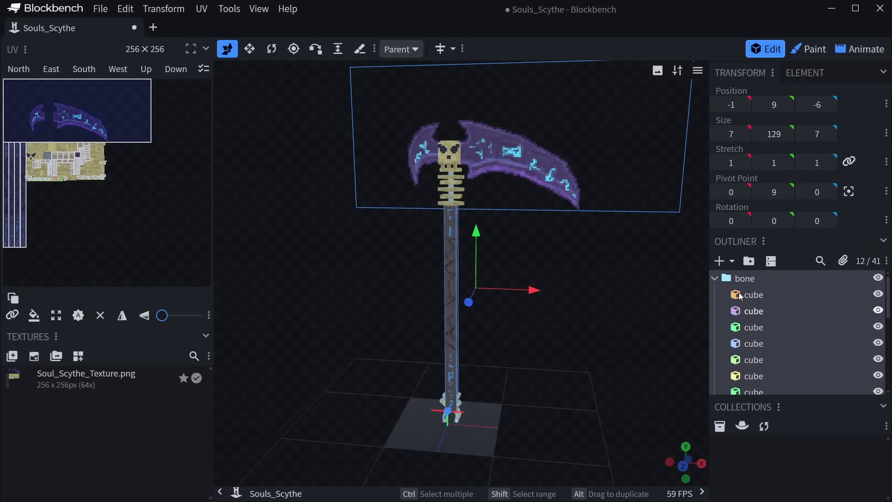
pyautogui.click(726, 279)
pyautogui.doubleClick(738, 279)
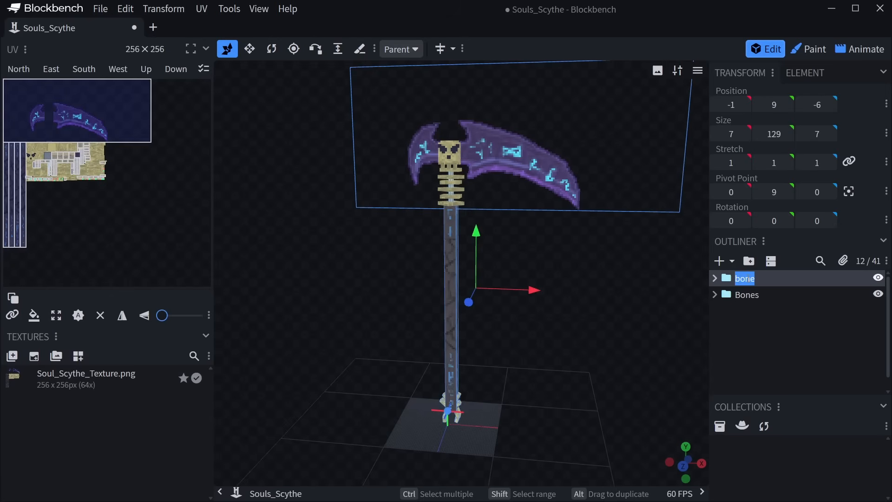
pyautogui.write('Scythe')
pyautogui.click(762, 326)
pyautogui.moveTo(727, 302); pyautogui.dragTo(728, 282)
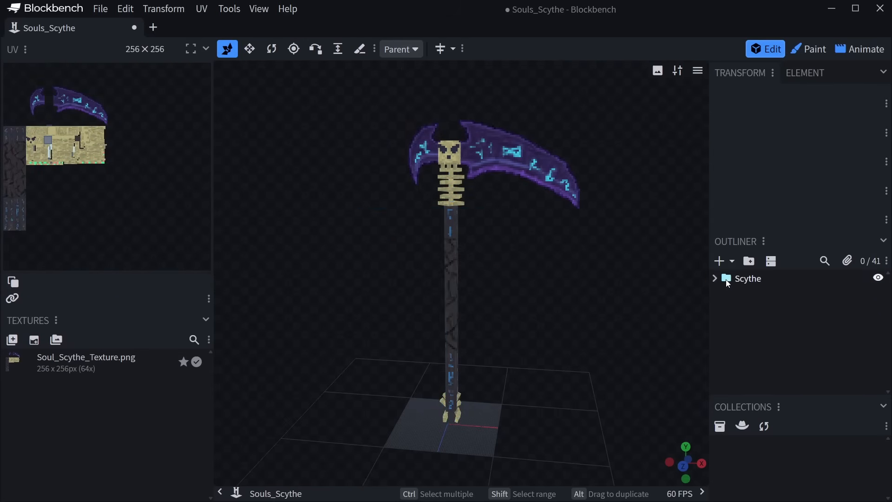
# Center the Scythe group's pivot point and save the Souls_Scythe model.
pyautogui.click(765, 280)
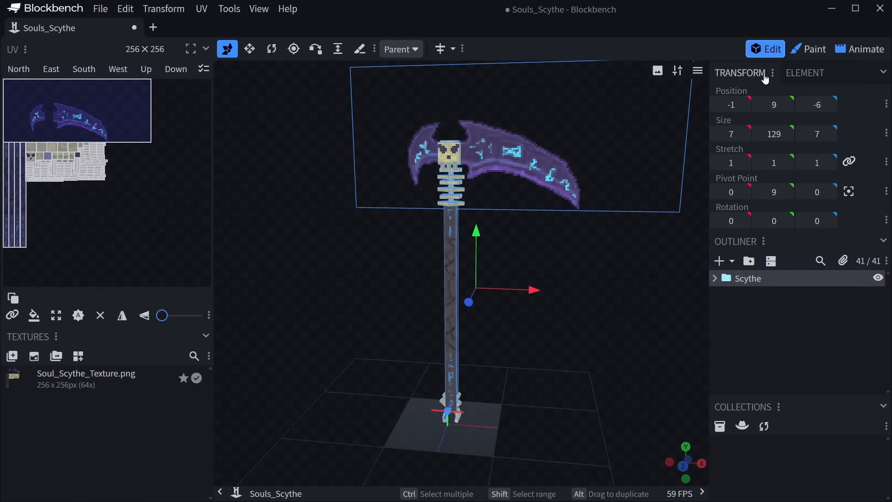
pyautogui.click(848, 191)
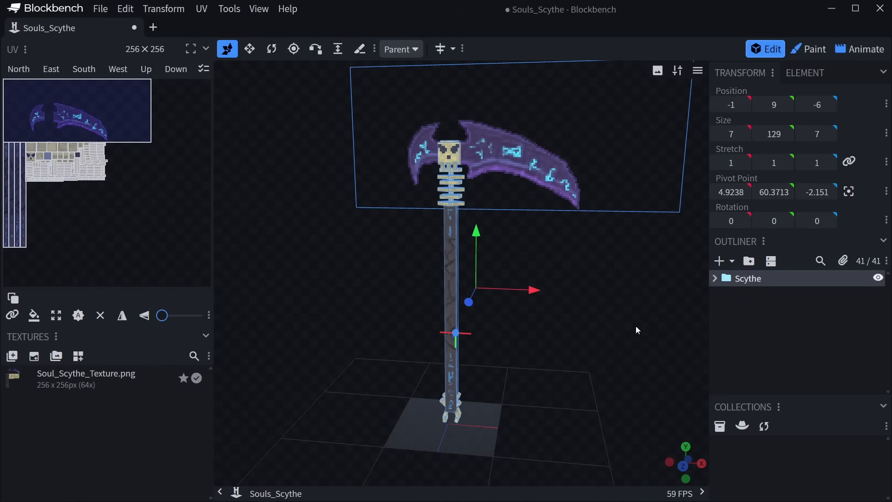
pyautogui.scroll(3, 504, 358)
pyautogui.moveTo(505, 357); pyautogui.dragTo(457, 341)
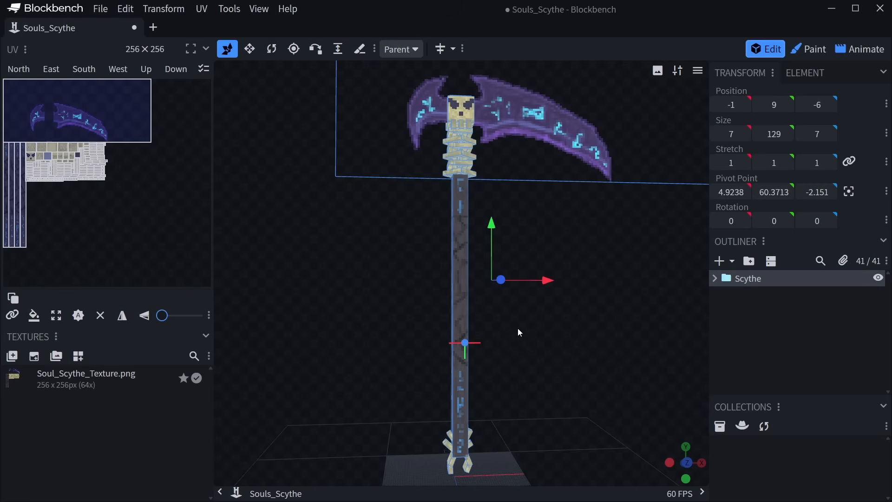
pyautogui.moveTo(515, 327); pyautogui.dragTo(497, 330)
pyautogui.hotkey('ctrl', 's')
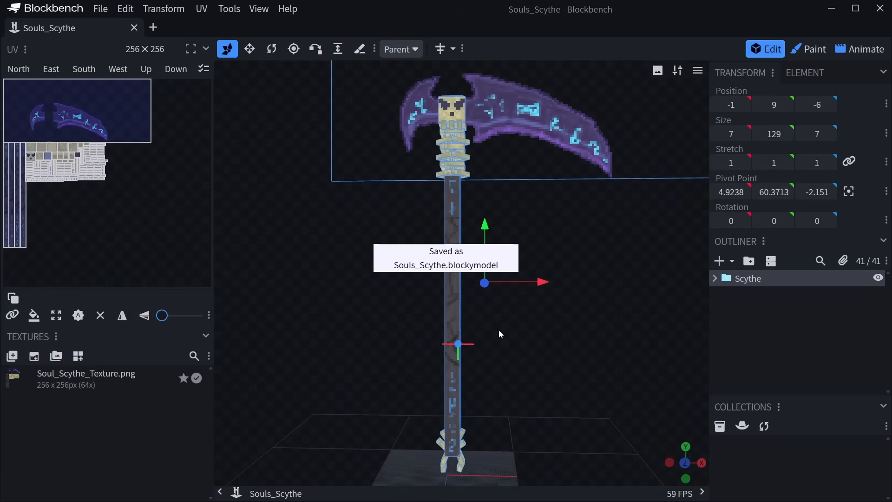
pyautogui.moveTo(601, 247); pyautogui.dragTo(557, 251, button='right')
pyautogui.scroll(-3, 557, 250)
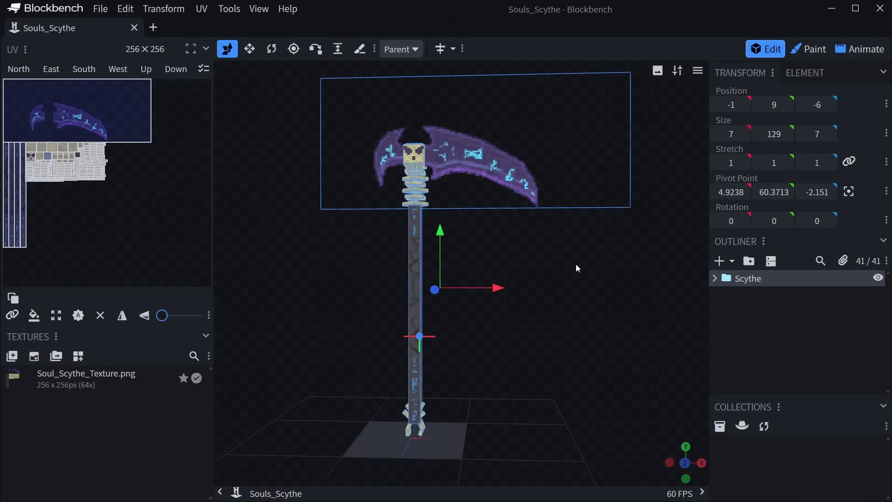
pyautogui.click(756, 332)
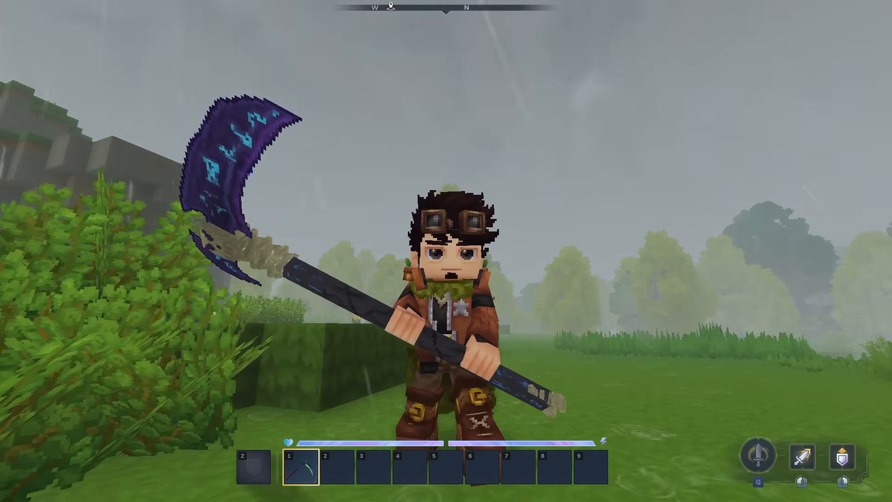
# Switch to the Hytale game and test swinging the soul scythe in third-person and first-person views.
pyautogui.click(446, 251)
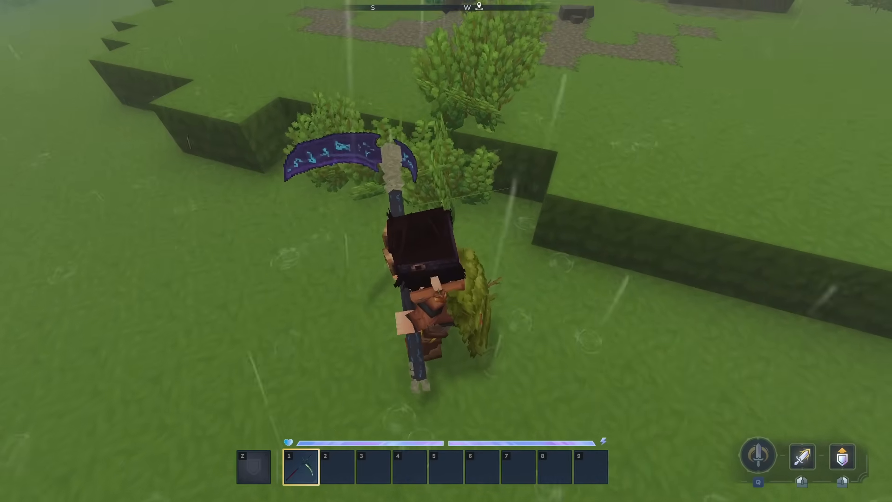
pyautogui.press('v')
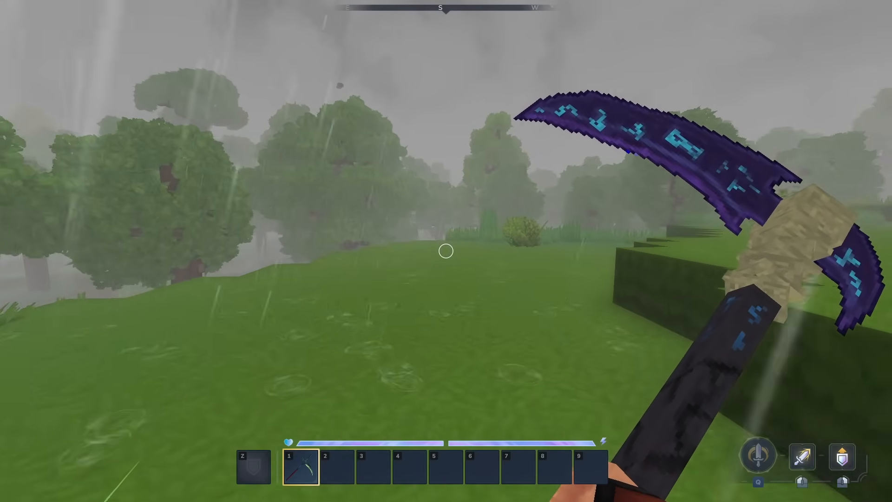
pyautogui.press('w')
pyautogui.click(446, 251)
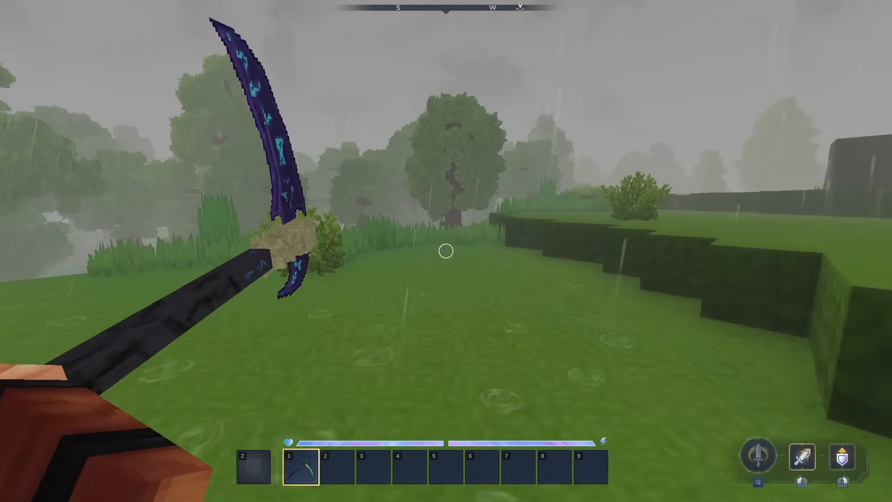
pyautogui.press('w')
pyautogui.press('space')
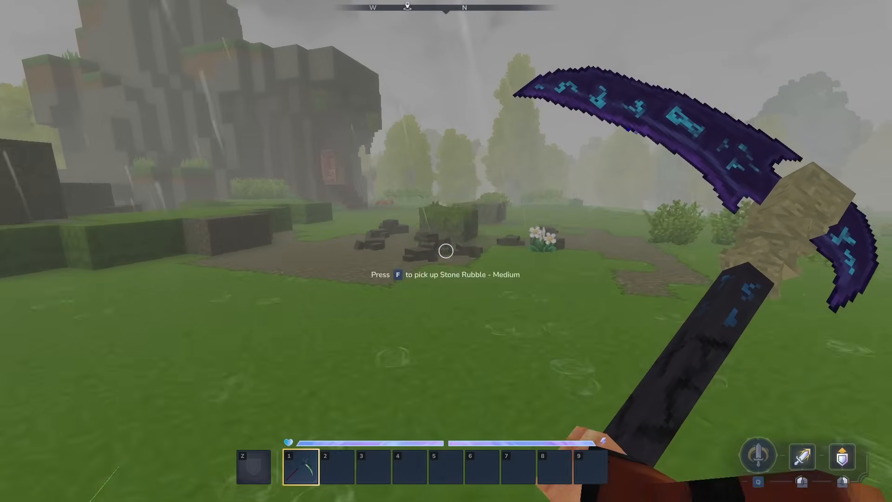
pyautogui.press('w')
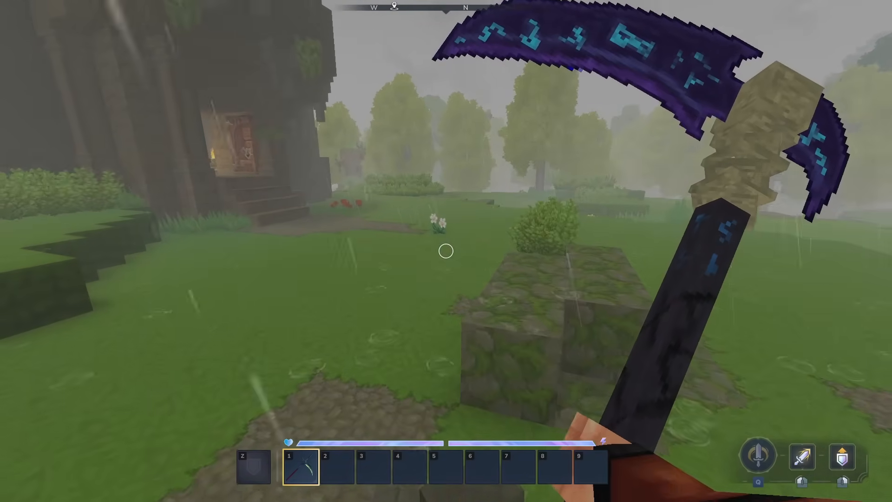
pyautogui.press('v')
pyautogui.click(446, 251)
pyautogui.click(445, 251)
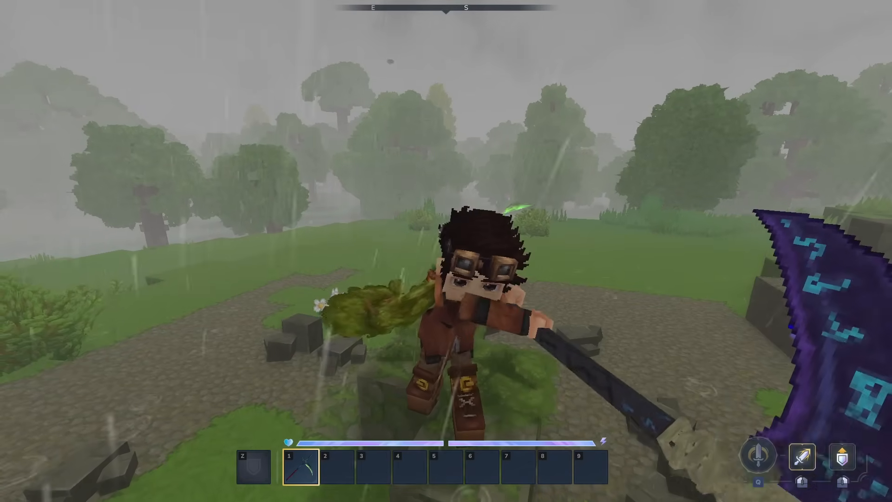
pyautogui.click(446, 251)
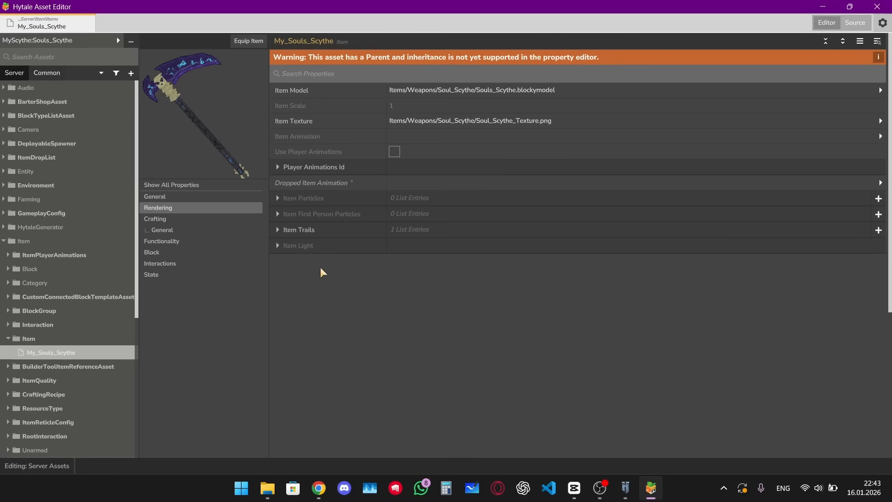
# Frame the scythe in its item icon with Position X 54 and save the icon.
pyautogui.click(214, 199)
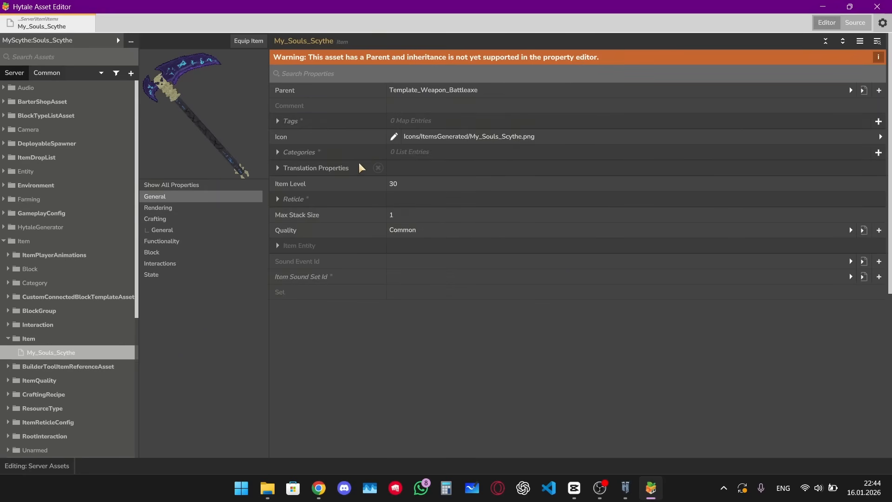
pyautogui.click(393, 137)
pyautogui.moveTo(439, 223)
pyautogui.mouseDown()
pyautogui.moveTo(453, 225)
pyautogui.moveTo(442, 227)
pyautogui.mouseUp()
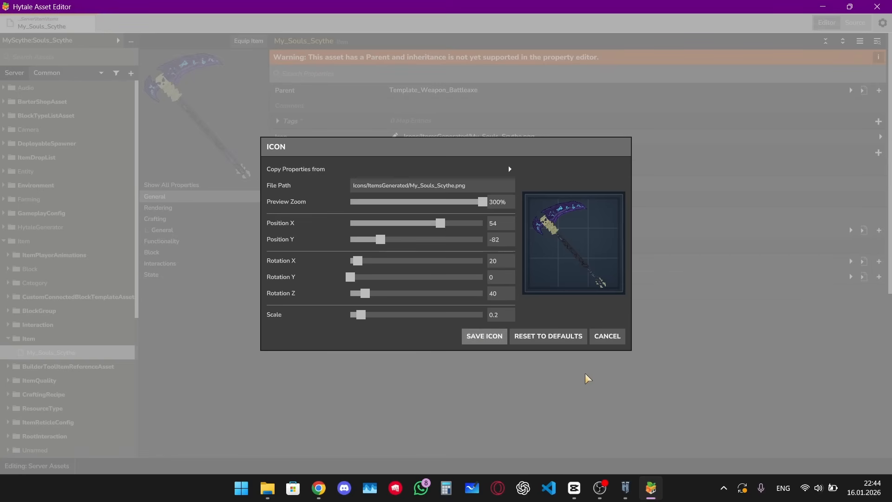
# Switch to the Hytale game and check the scythe and its new hotbar icon in third-person and first-person views.
pyautogui.click(625, 488)
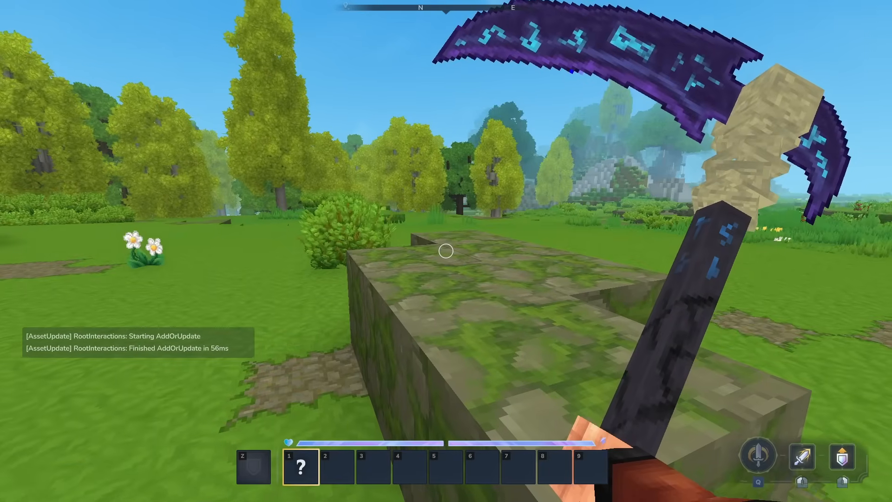
pyautogui.click(446, 251)
pyautogui.press('Tab')
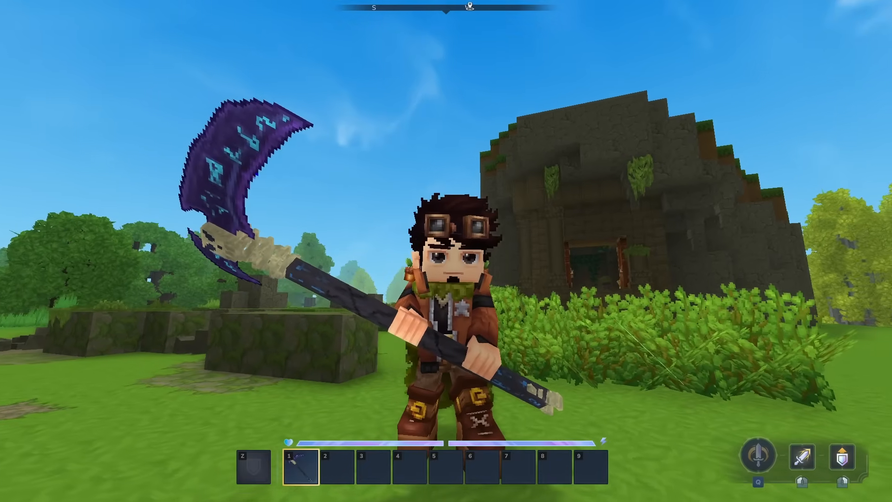
pyautogui.press('v')
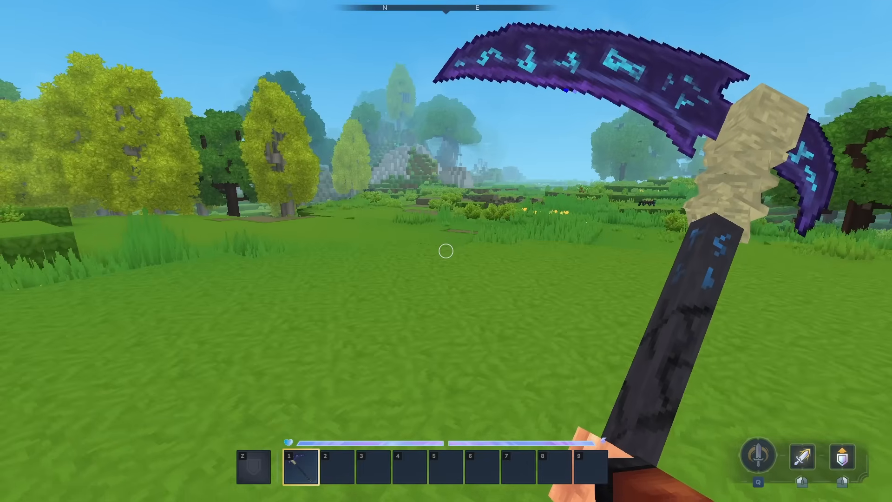
pyautogui.press('w')
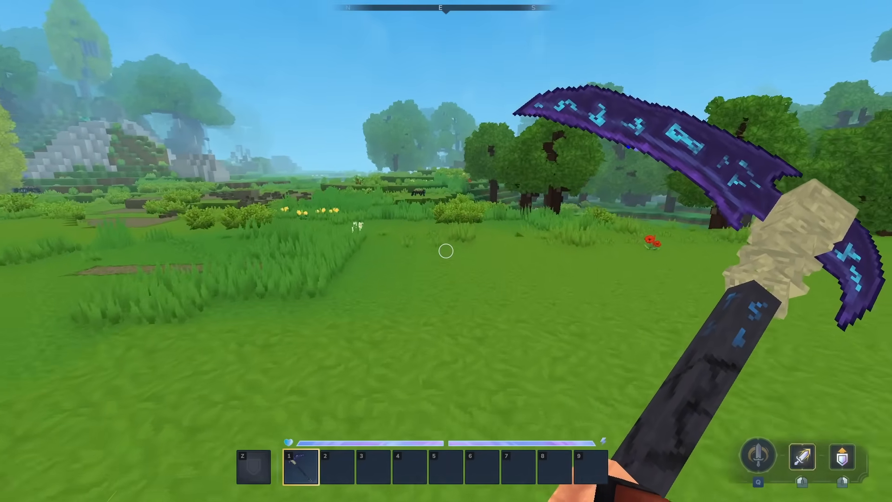
pyautogui.click(445, 251)
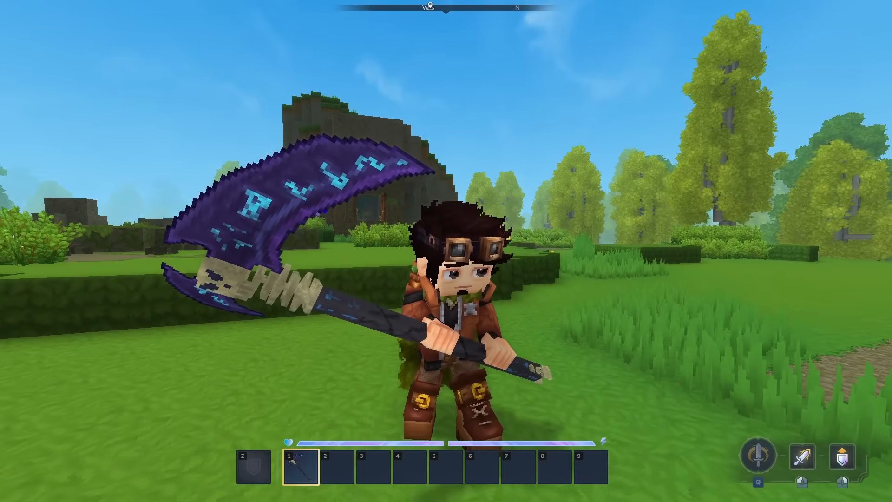
pyautogui.click(446, 251)
pyautogui.click(446, 251)
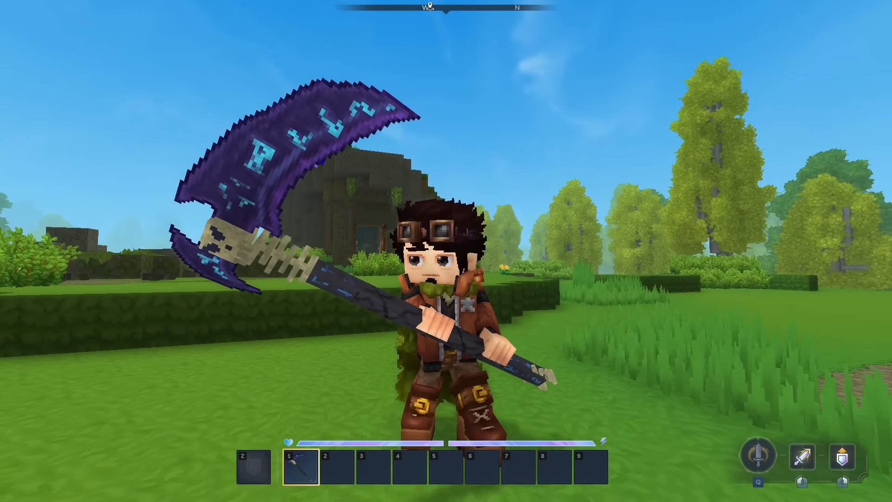
# Test the soul scythe in first-person view by attacking, walking and jumping around the ruins and grassland.
pyautogui.press('v')
pyautogui.press('w')
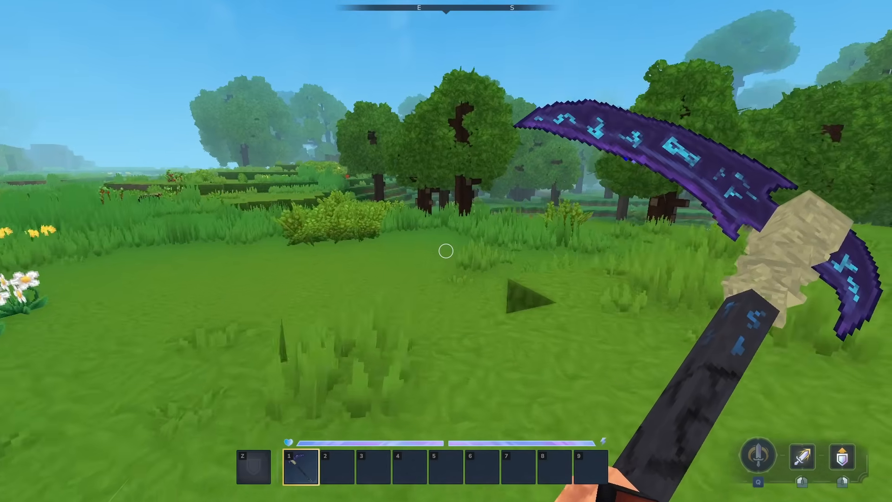
pyautogui.click(446, 251)
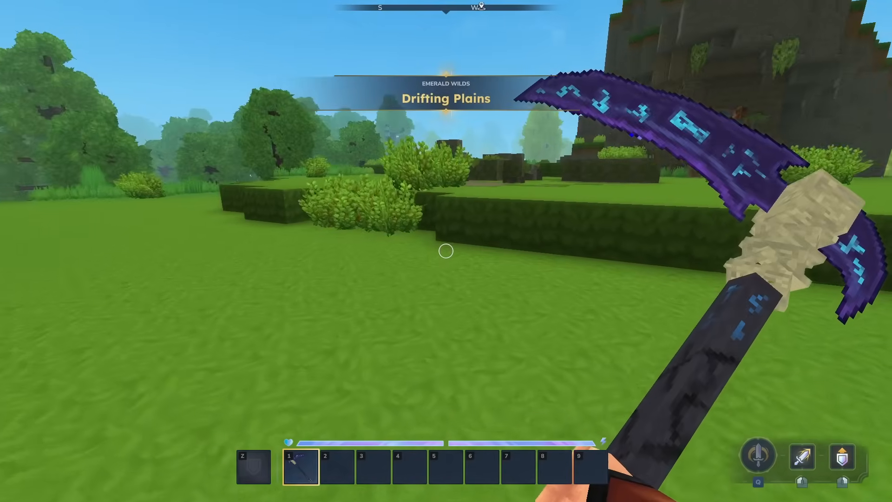
pyautogui.press('w')
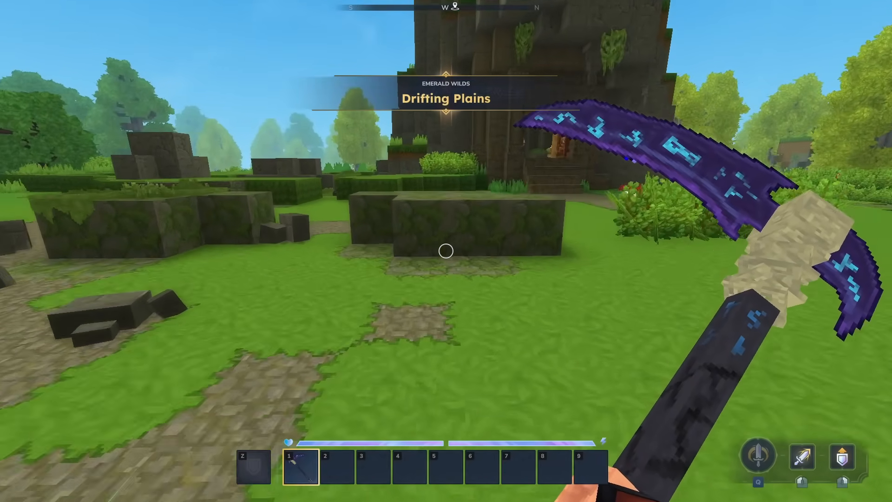
pyautogui.press('w')
pyautogui.press('space')
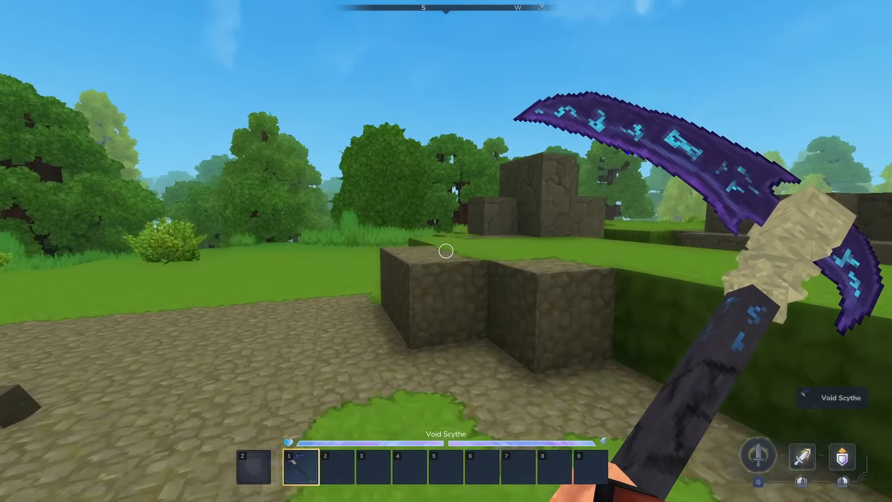
pyautogui.press('w')
pyautogui.press('w')
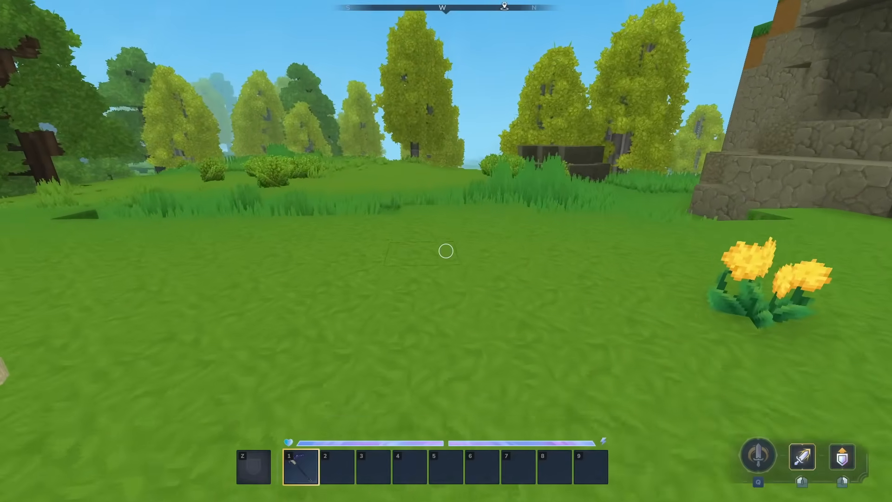